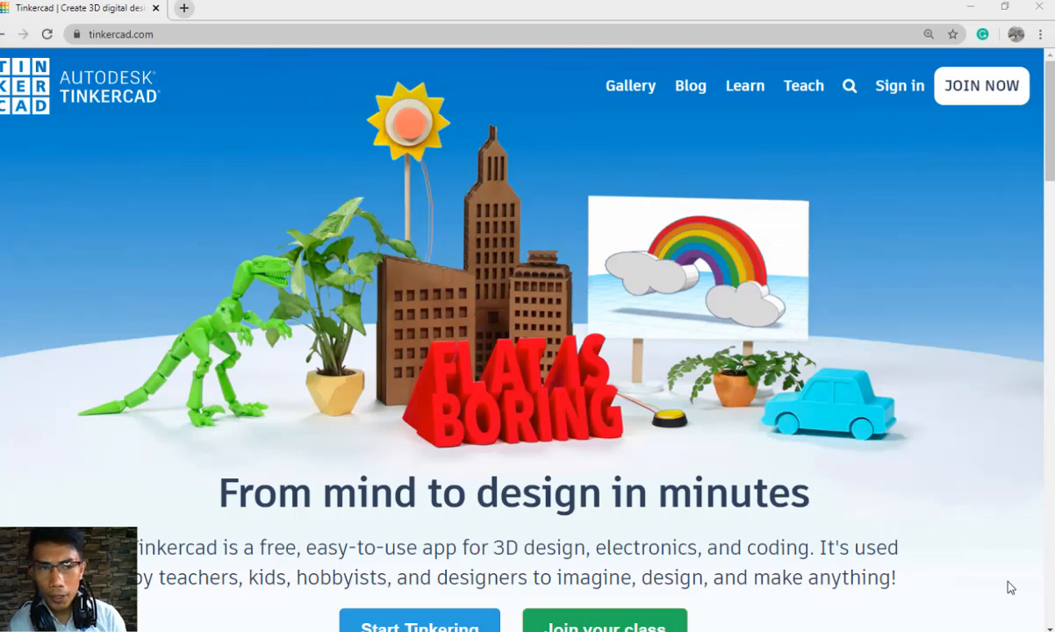
# Sign in to Tinkercad with the first listed Google account.
pyautogui.click(469, 38)
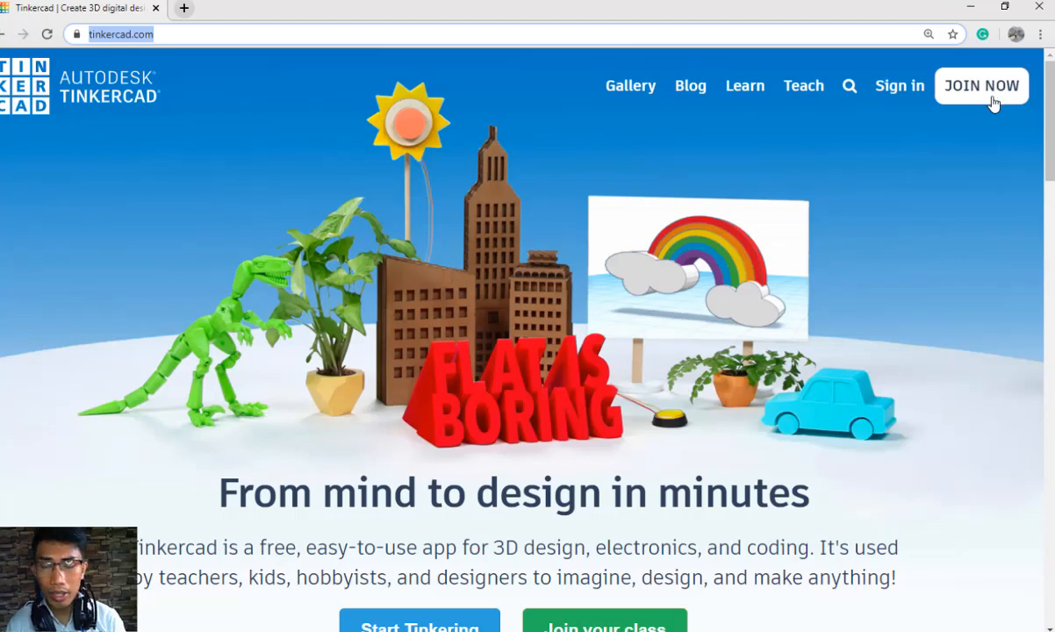
pyautogui.click(901, 89)
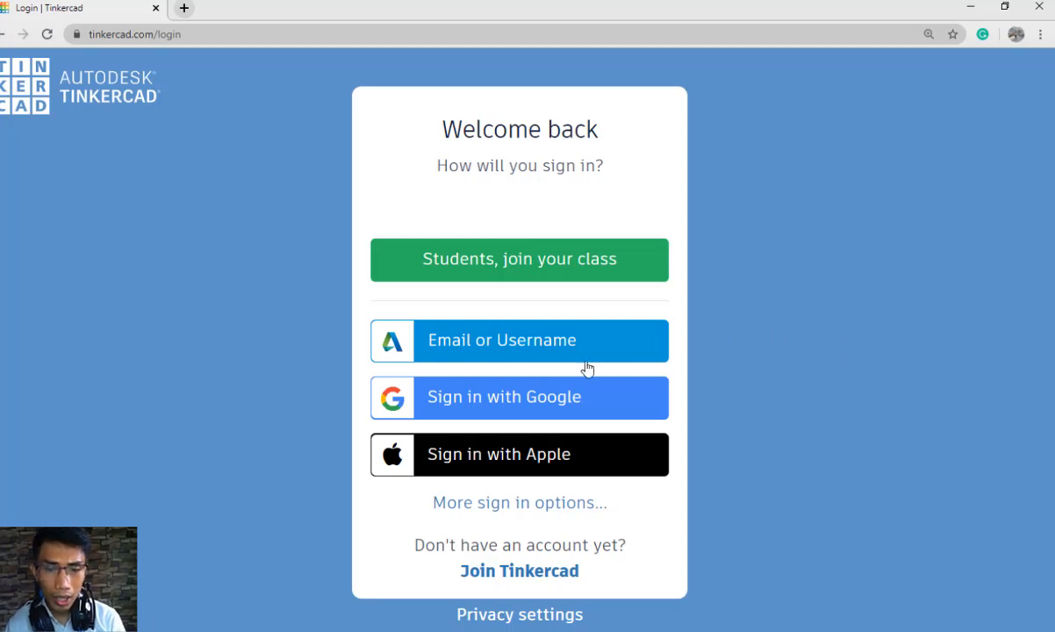
pyautogui.click(503, 420)
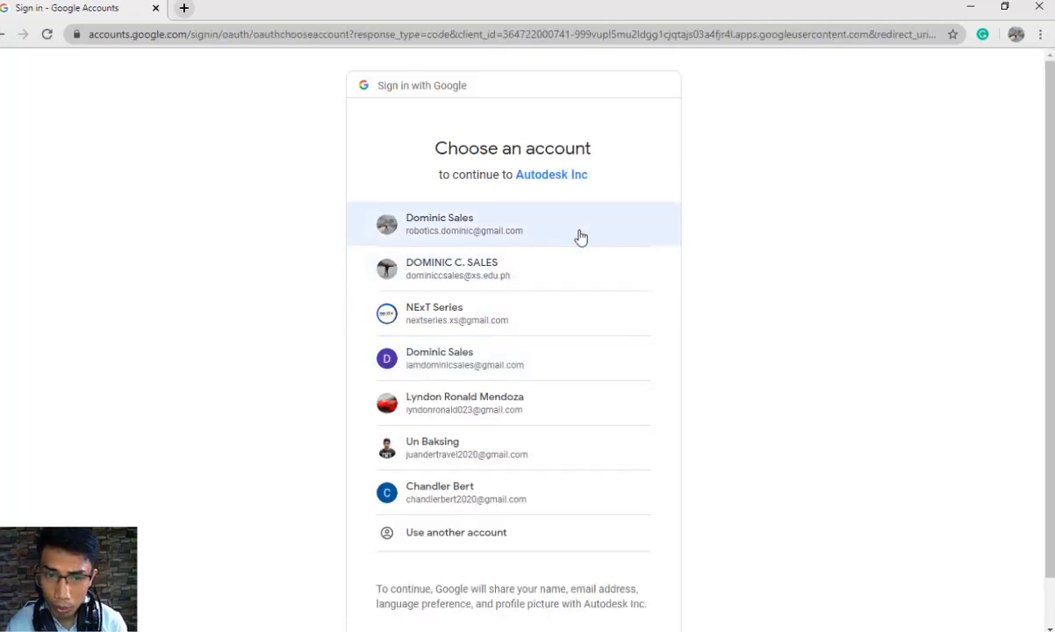
pyautogui.click(580, 237)
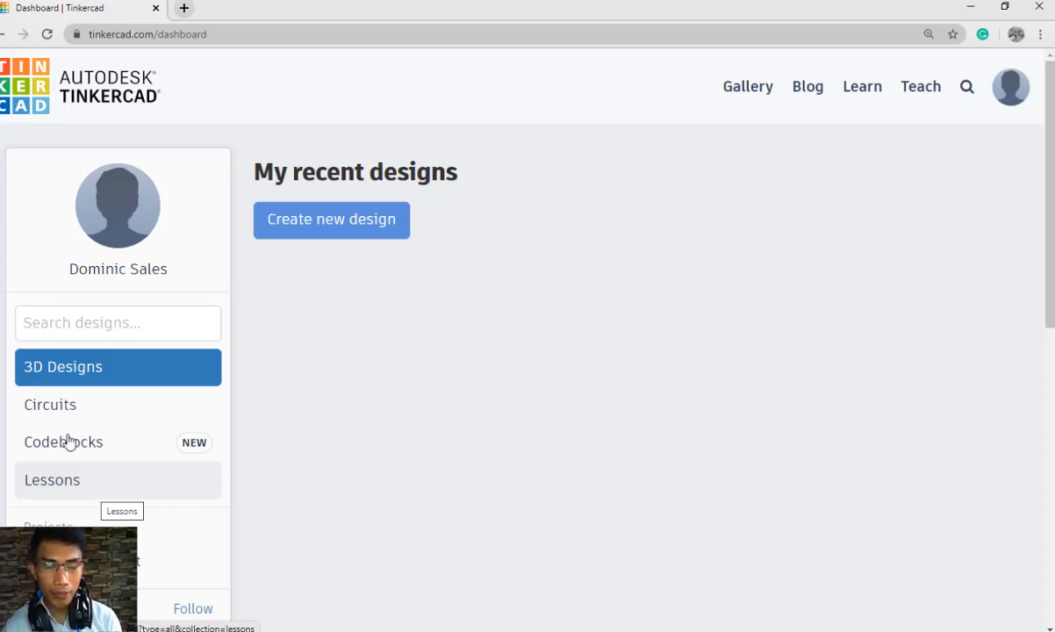
# Create a new 3D design from the dashboard.
pyautogui.scroll(-3, 136, 461)
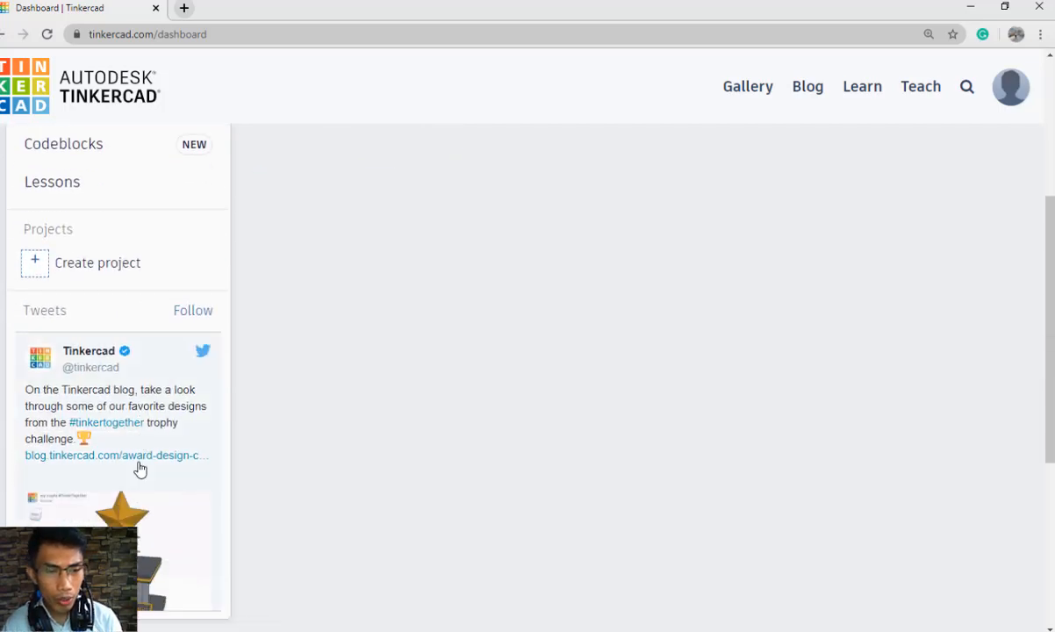
pyautogui.scroll(-6, 139, 469)
pyautogui.scroll(-6, 138, 470)
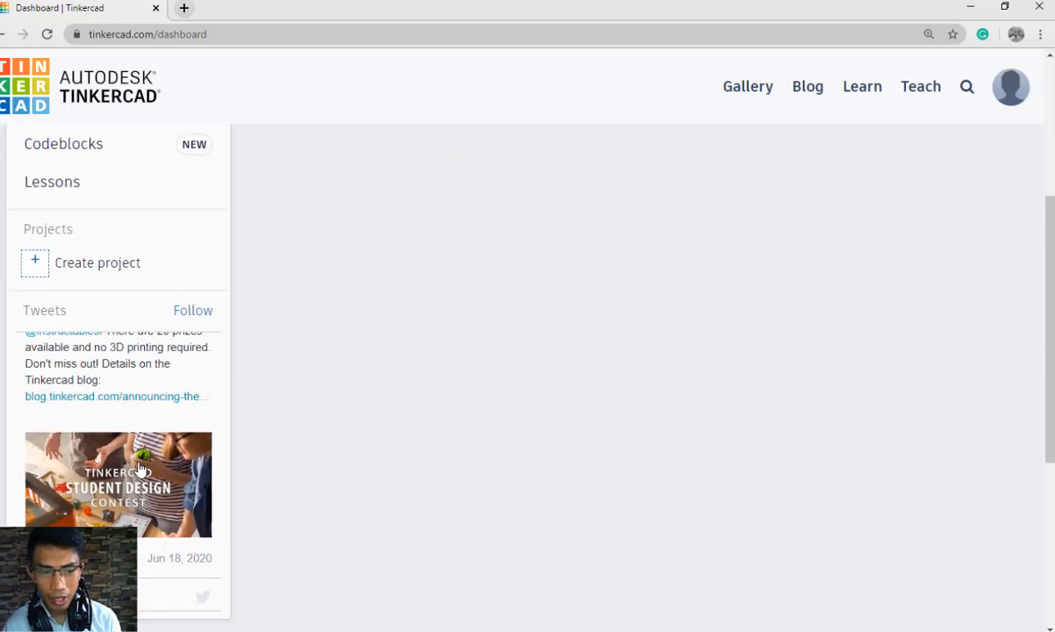
pyautogui.scroll(-3, 281, 474)
pyautogui.scroll(-1, 299, 477)
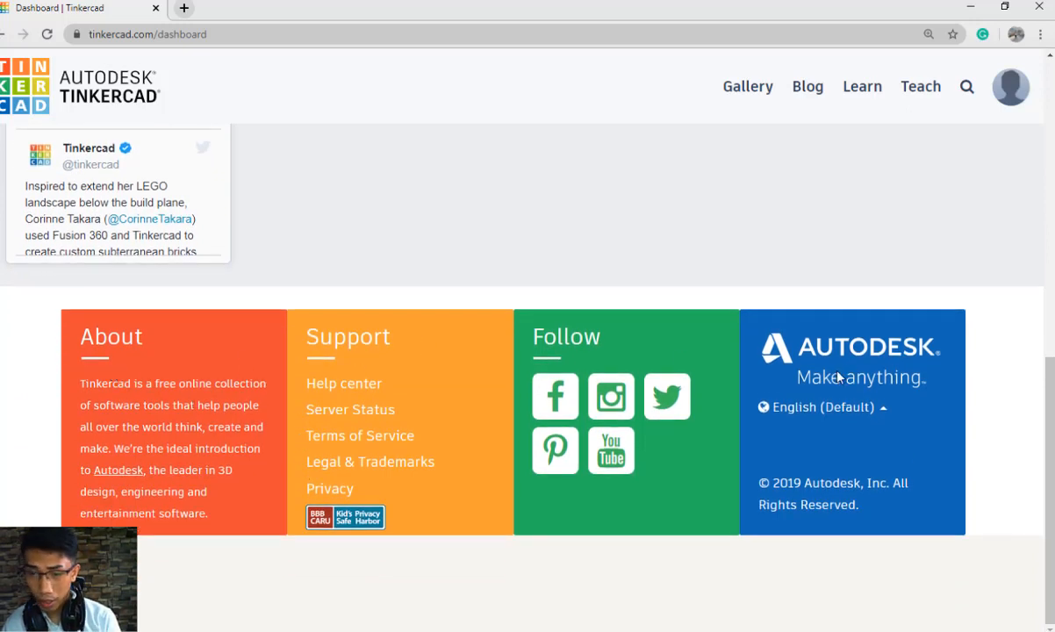
pyautogui.scroll(10, 589, 448)
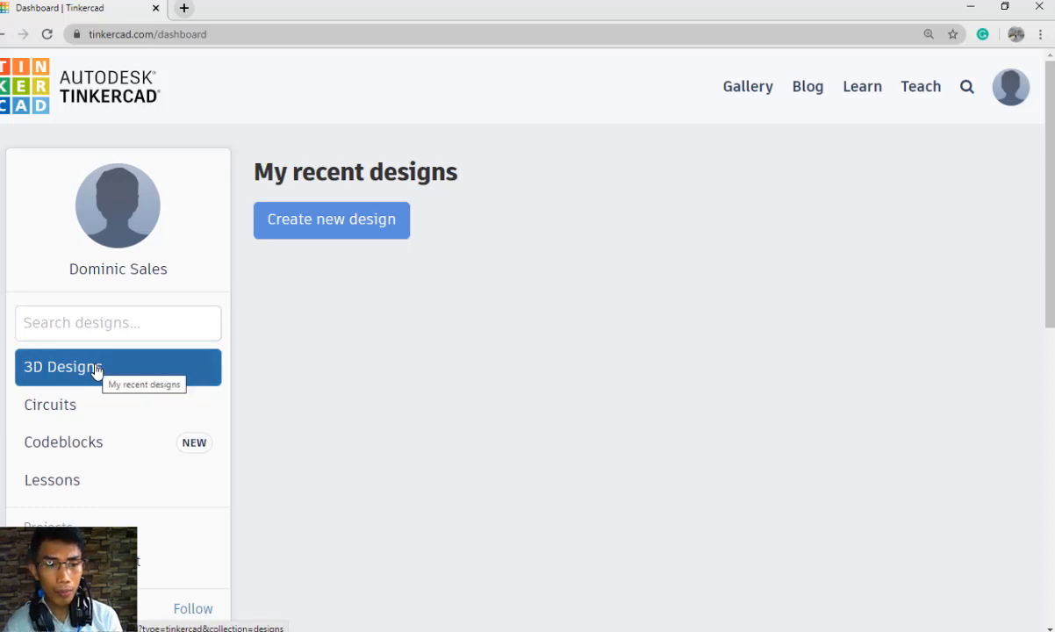
pyautogui.click(330, 226)
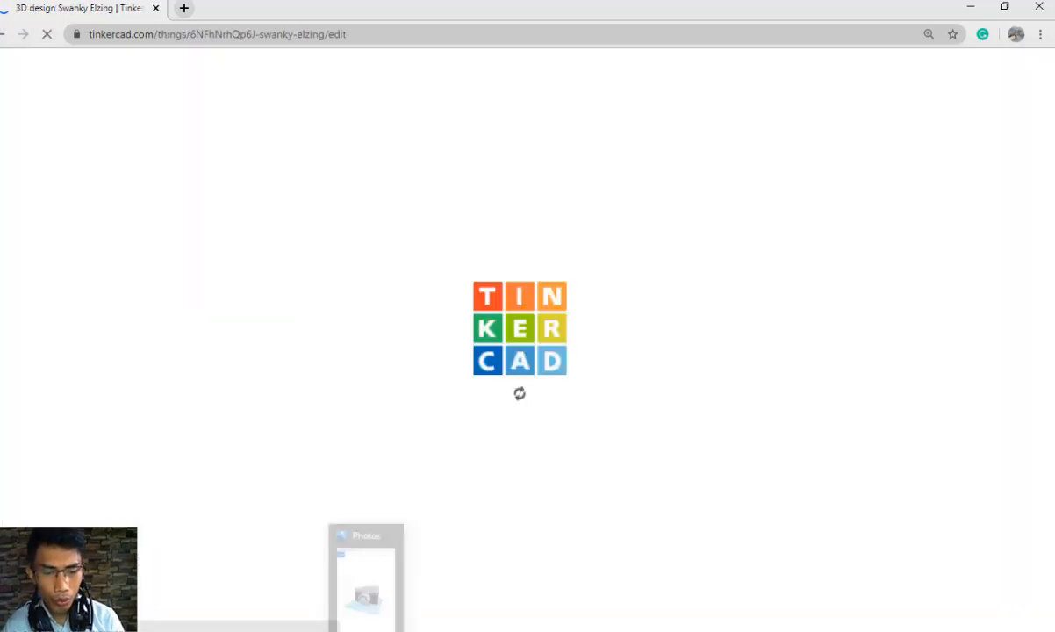
# Switch to Photos to view the camera reference image Sample output.PNG, and return to the design editor.
pyautogui.click(366, 580)
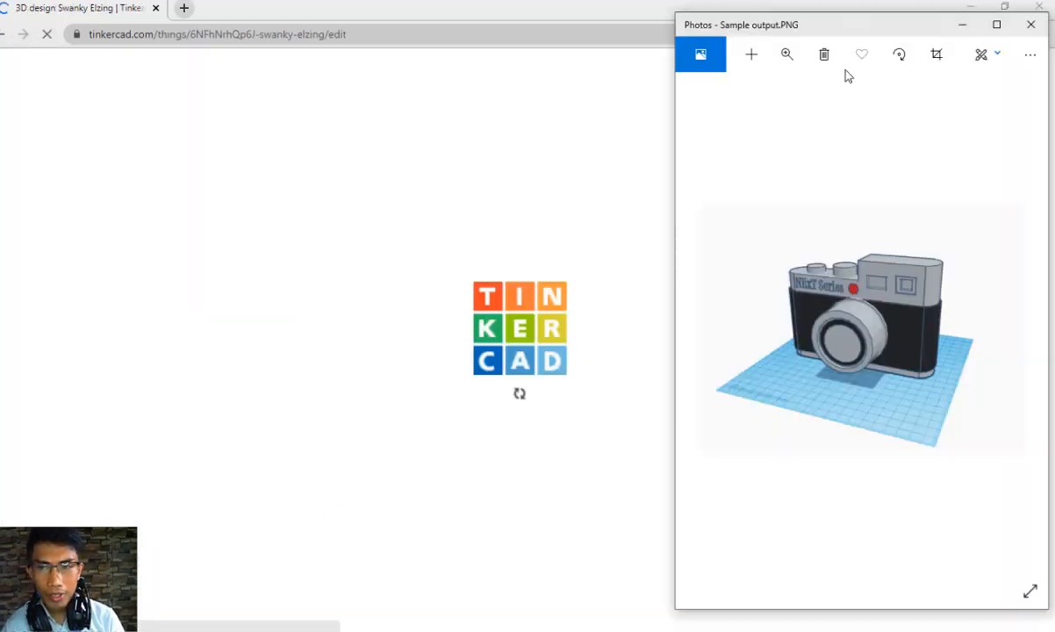
pyautogui.moveTo(884, 28); pyautogui.dragTo(876, 53)
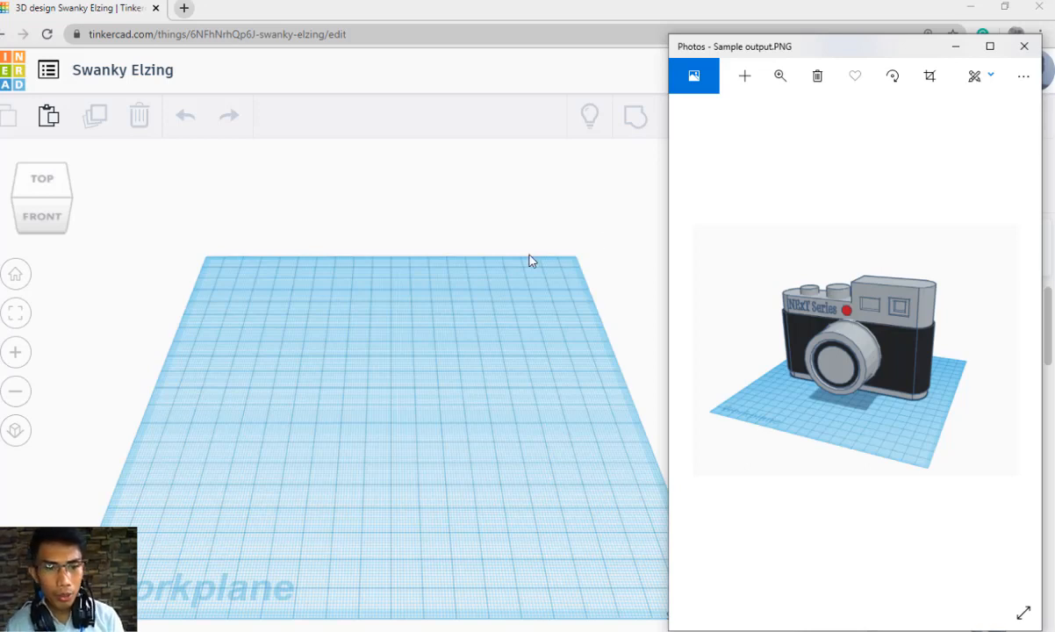
pyautogui.click(488, 298)
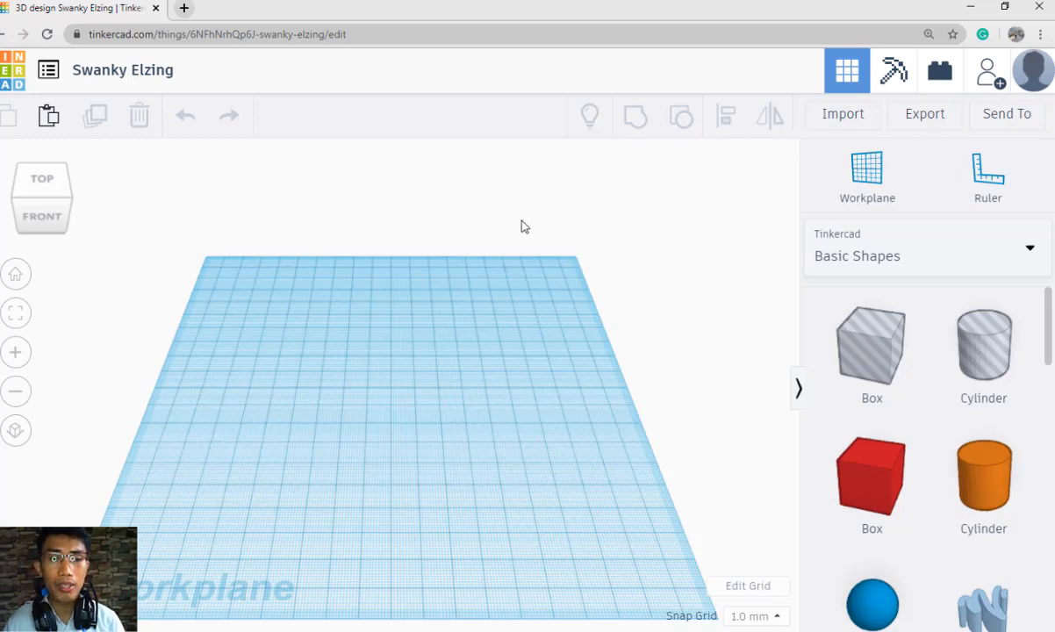
# Rename the design as First 3d Design.
pyautogui.click(163, 77)
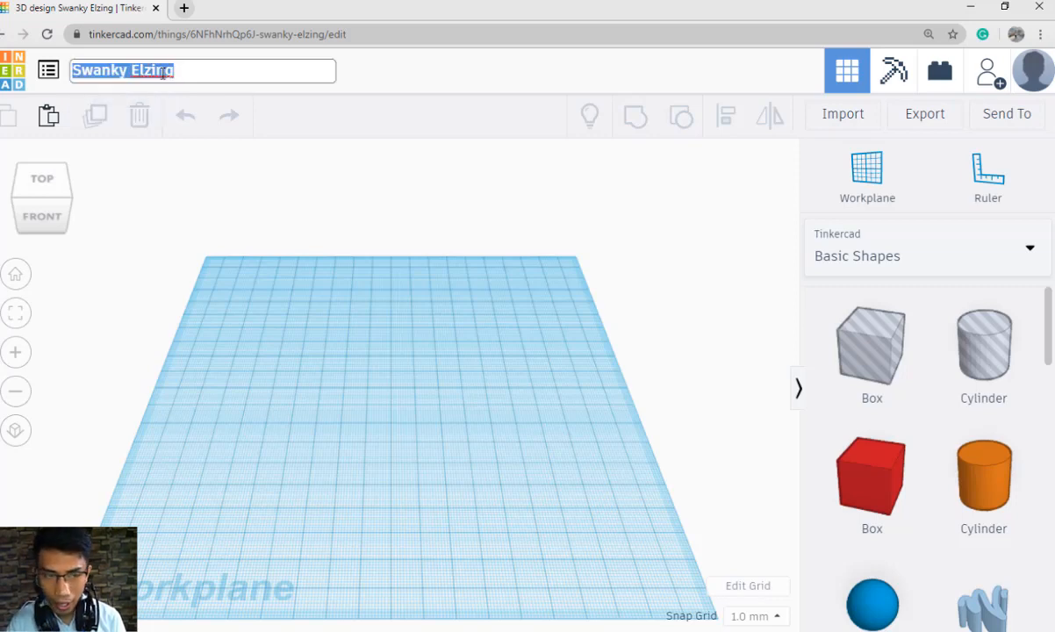
pyautogui.press('BackSpace')
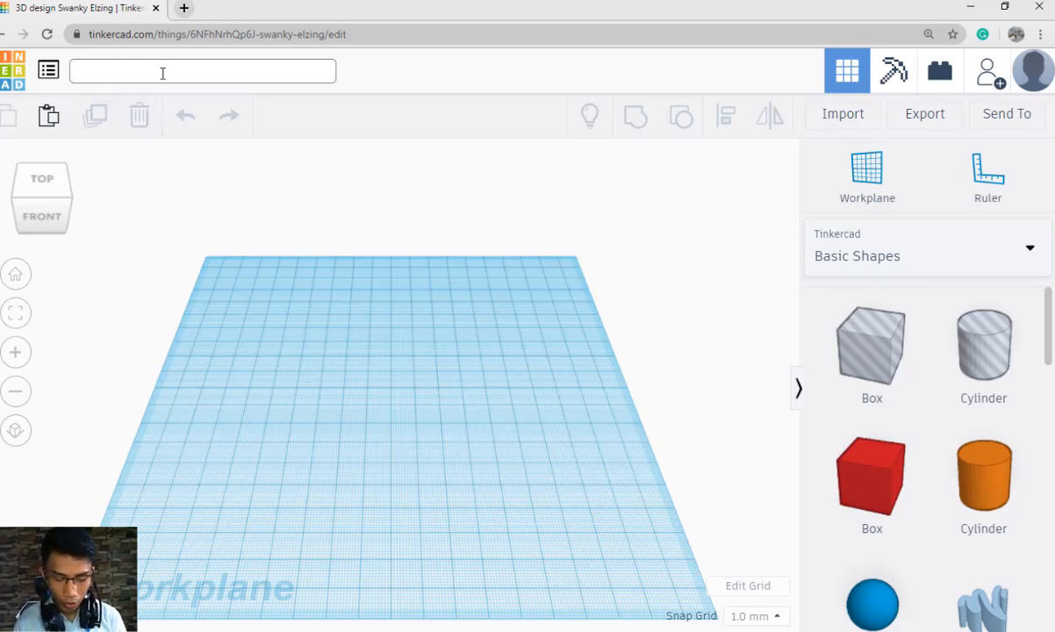
pyautogui.write('First')
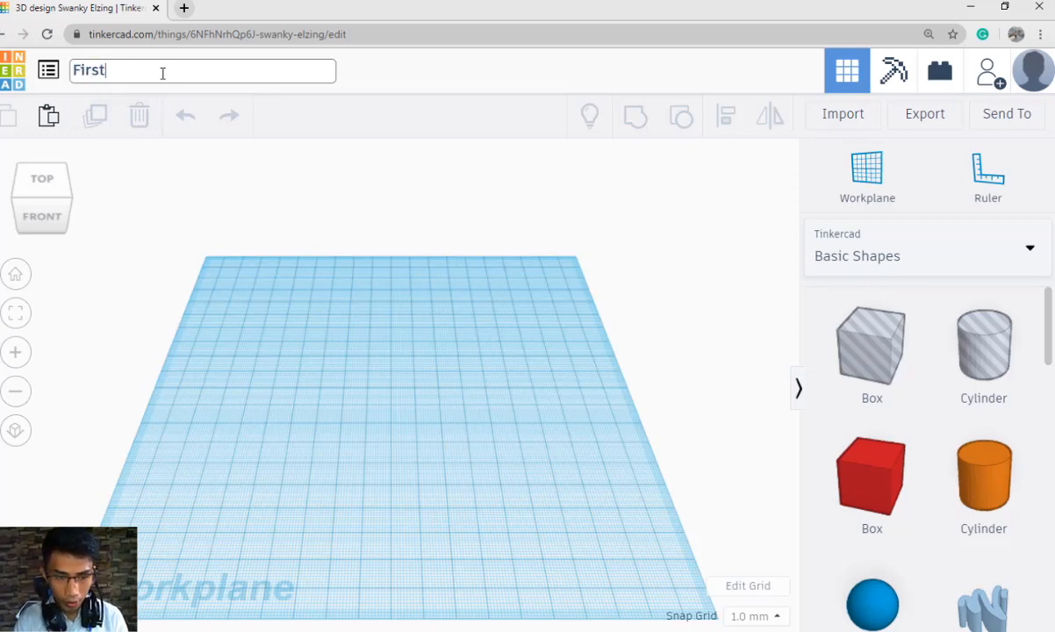
pyautogui.write(' 2')
pyautogui.press('BackSpace')
pyautogui.write('3')
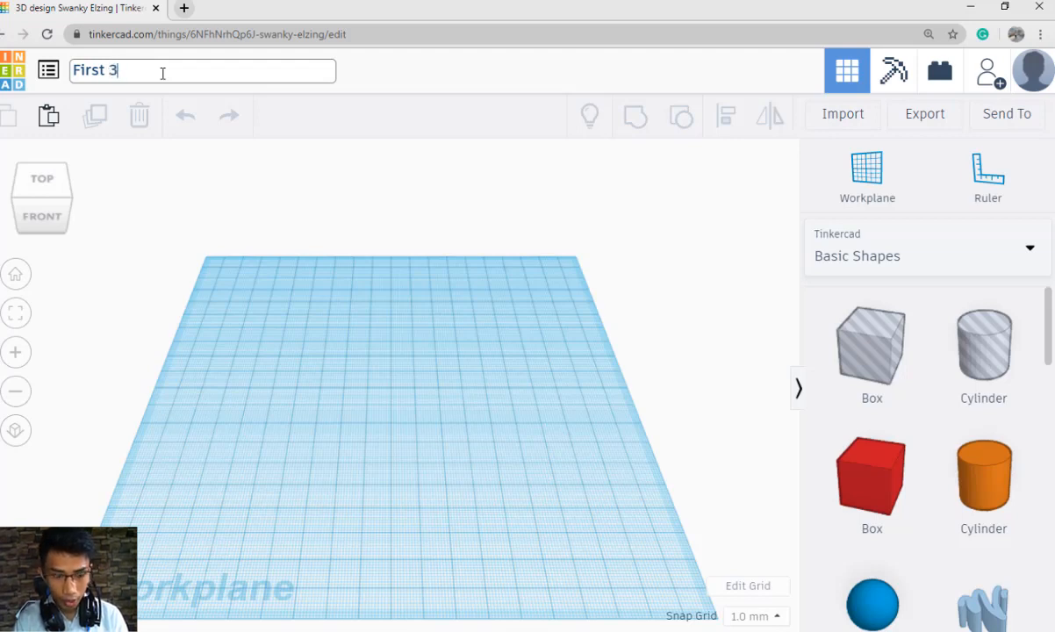
pyautogui.write('d Desi')
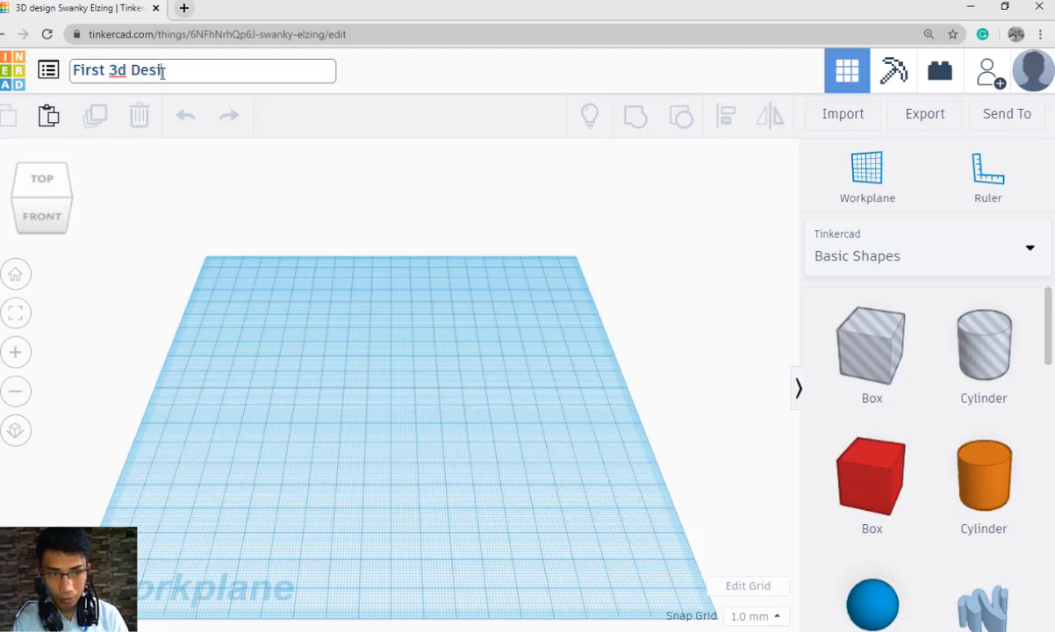
pyautogui.write('gn')
pyautogui.press('Return')
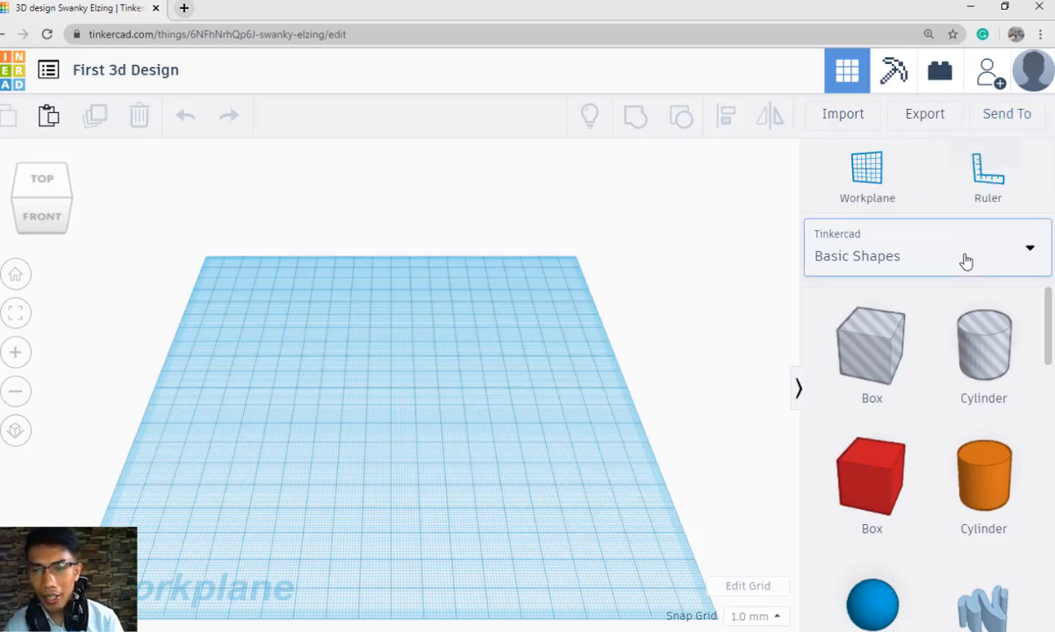
# Browse the Basic Shapes library and the list of other shape categories, keeping Basic Shapes selected.
pyautogui.scroll(-2, 949, 374)
pyautogui.scroll(-10, 949, 374)
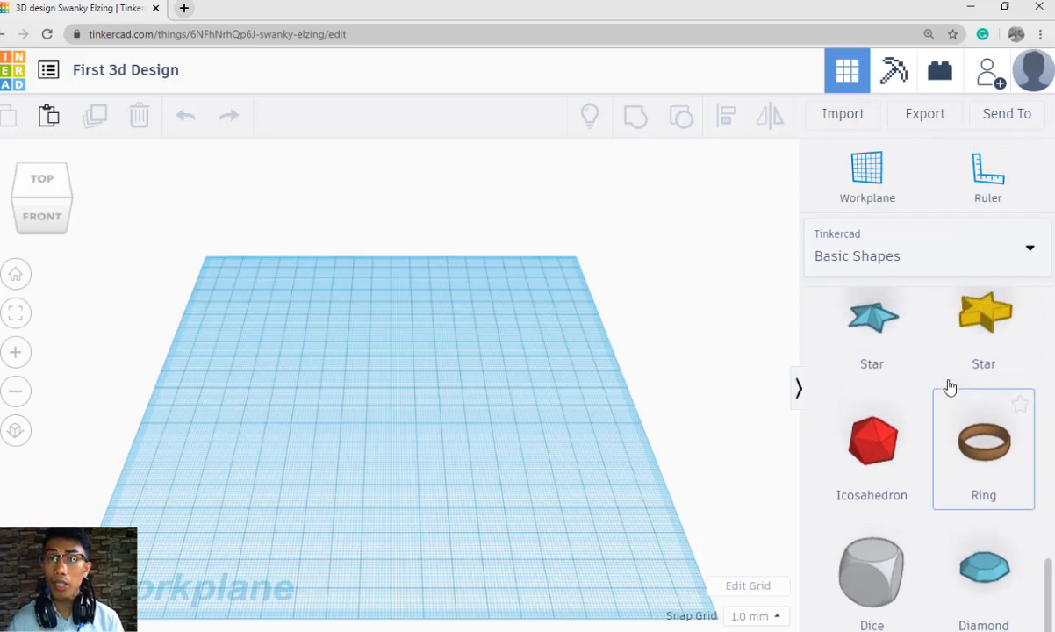
pyautogui.scroll(7, 944, 379)
pyautogui.scroll(5, 913, 369)
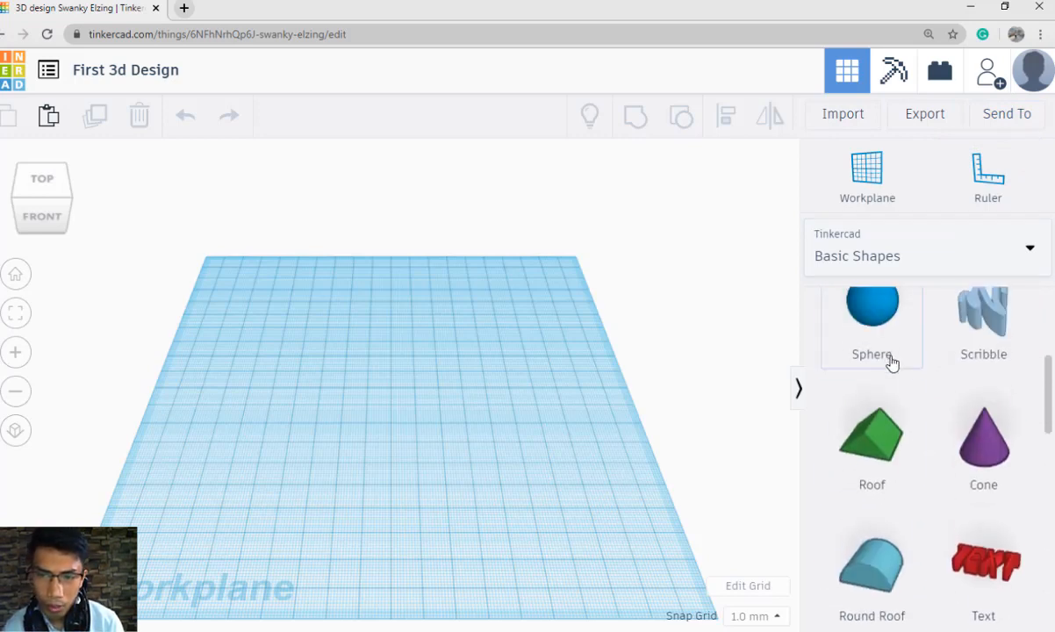
pyautogui.click(917, 264)
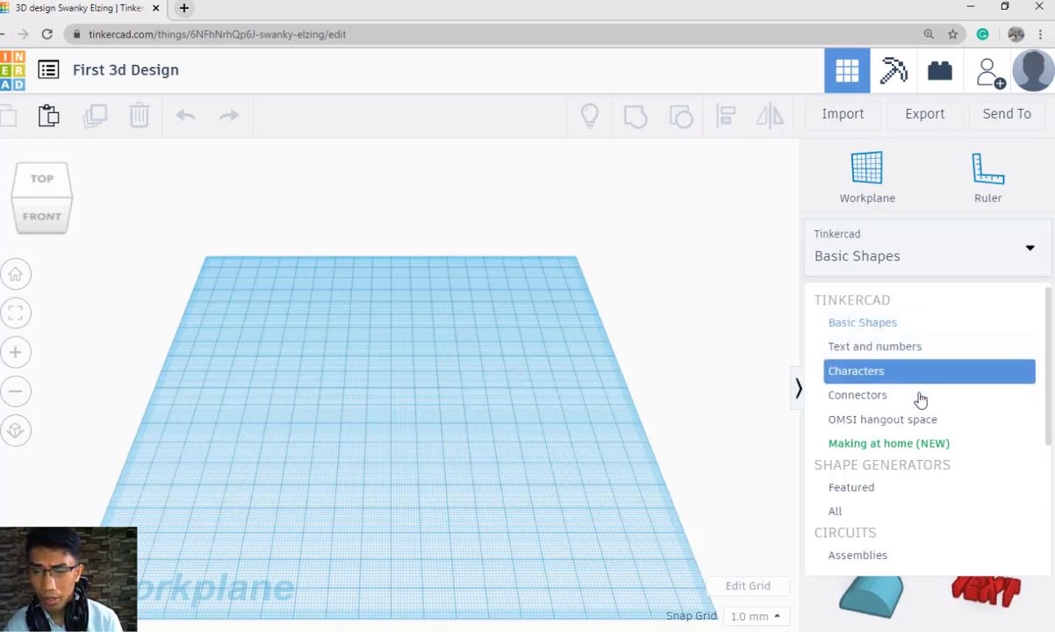
pyautogui.scroll(-3, 939, 428)
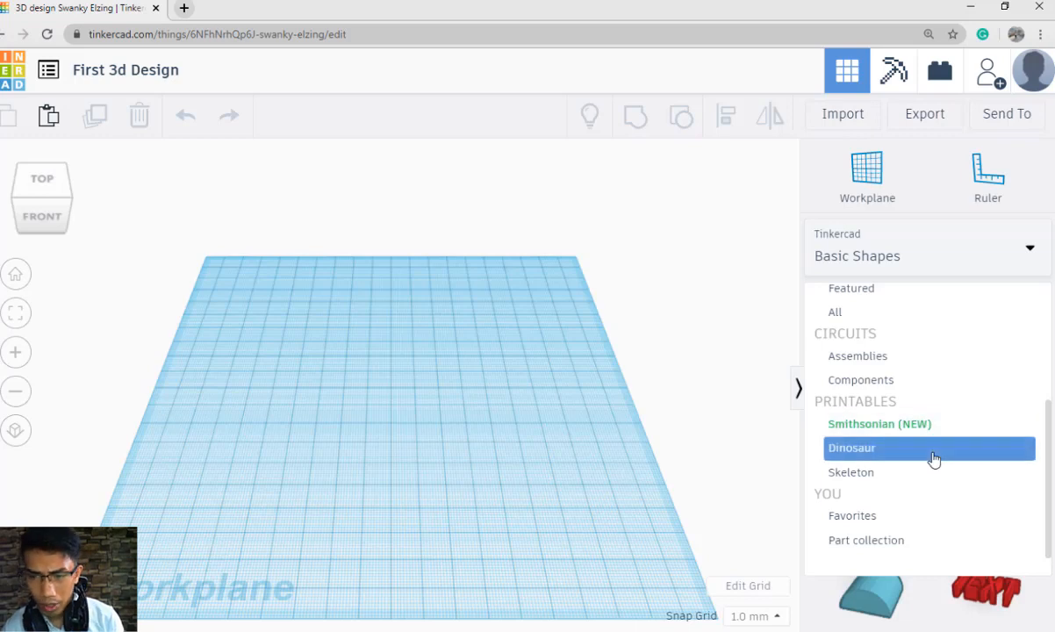
pyautogui.scroll(3, 931, 448)
pyautogui.click(914, 327)
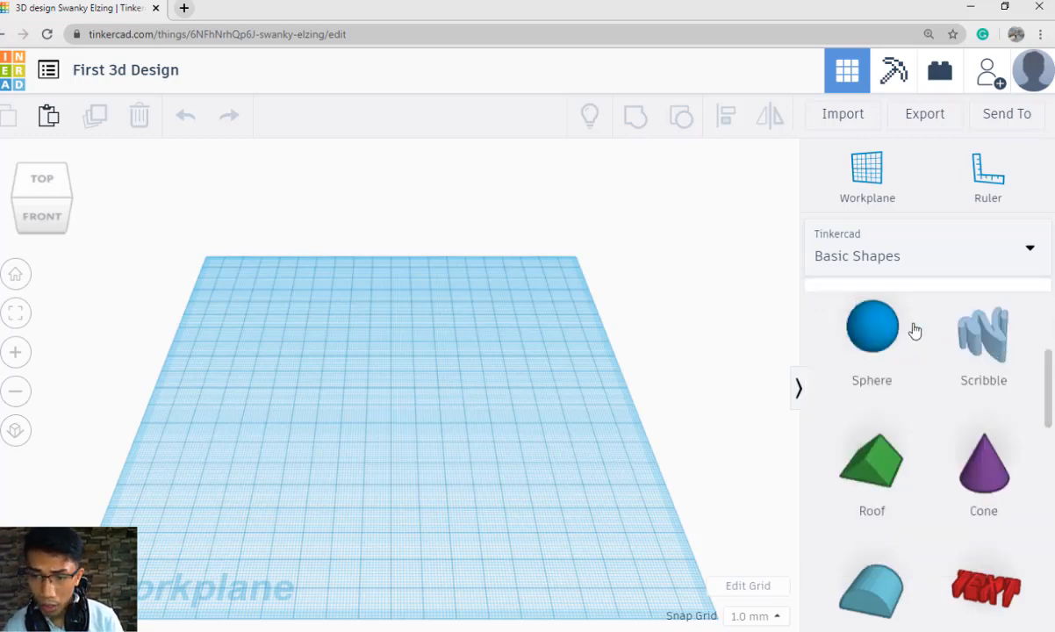
pyautogui.scroll(2, 908, 417)
pyautogui.scroll(-6, 910, 427)
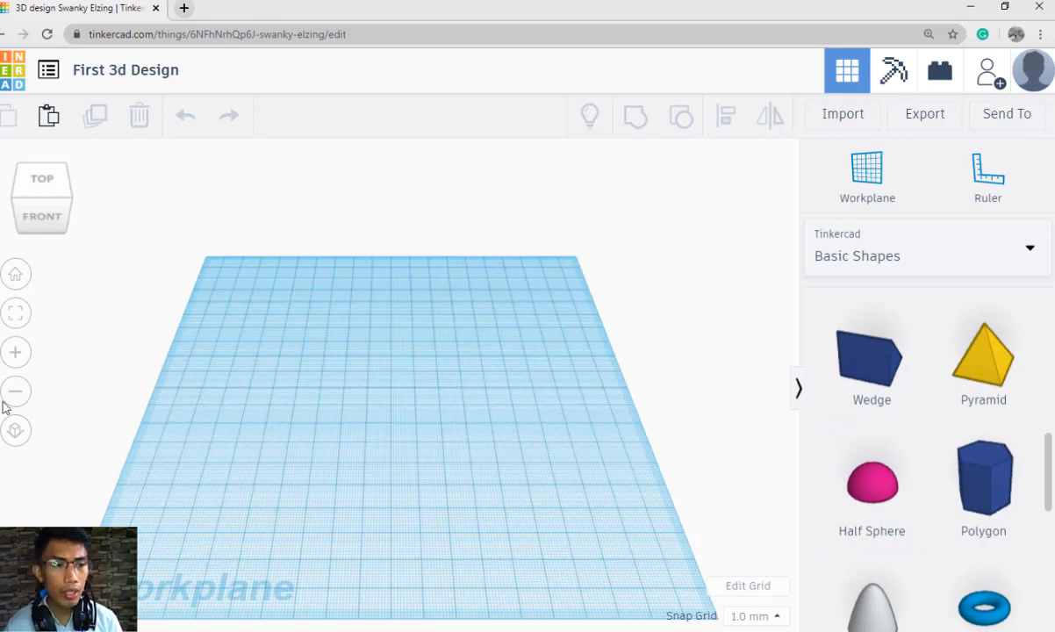
# View the empty workplane from several angles and the home view, and switch the projection to orthographic.
pyautogui.click(41, 200)
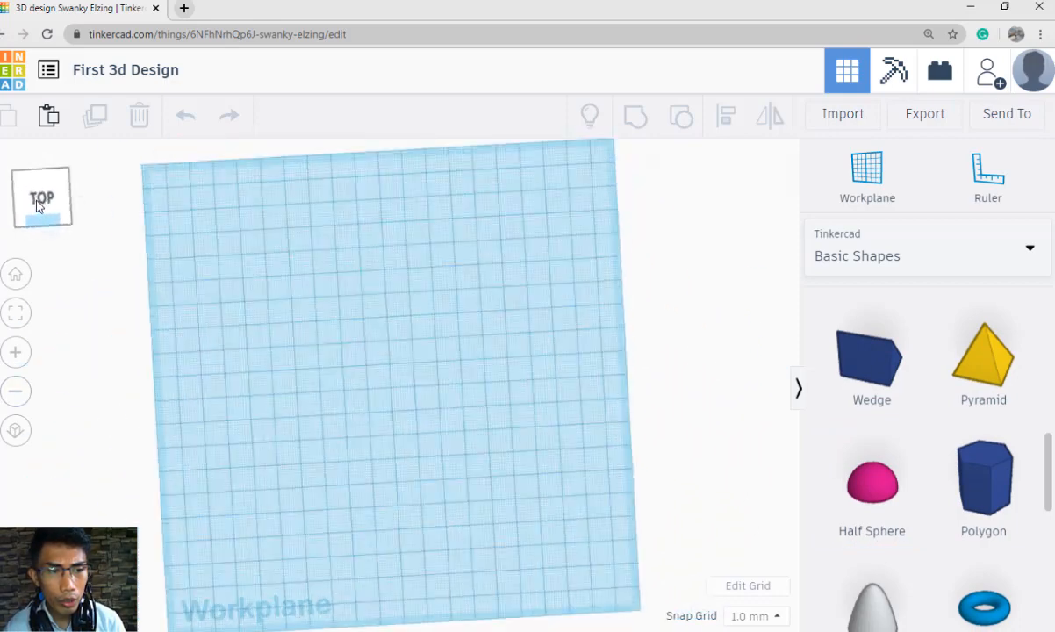
pyautogui.click(37, 210)
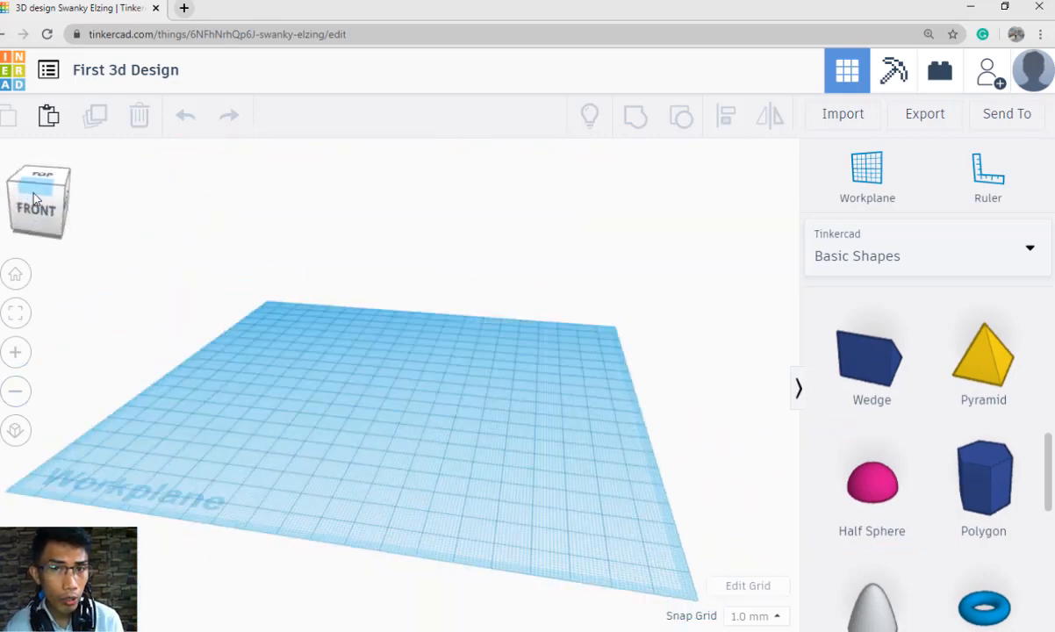
pyautogui.click(33, 200)
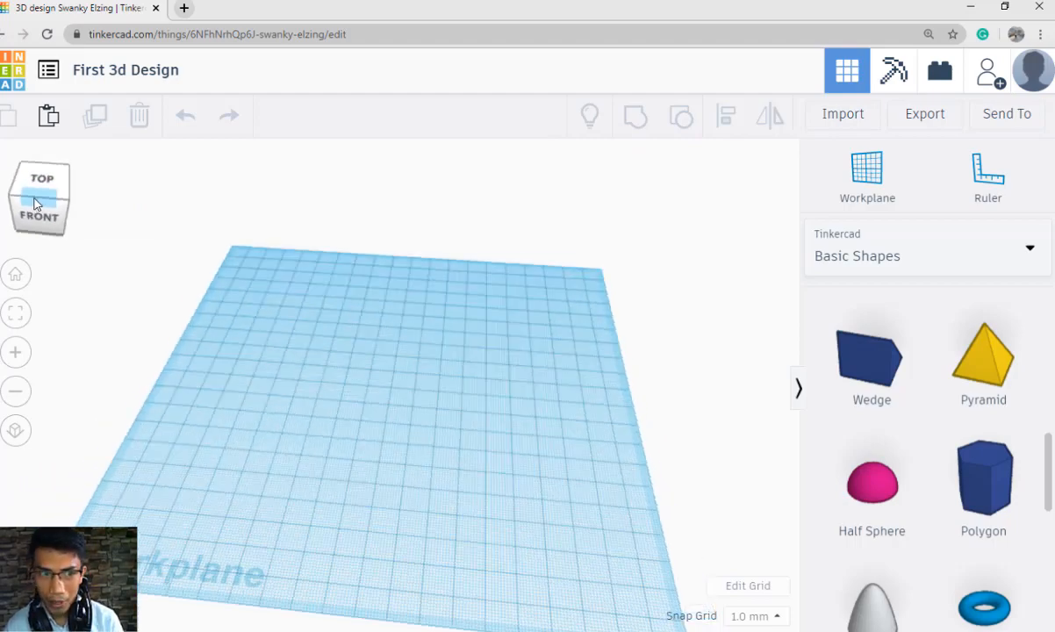
pyautogui.click(43, 181)
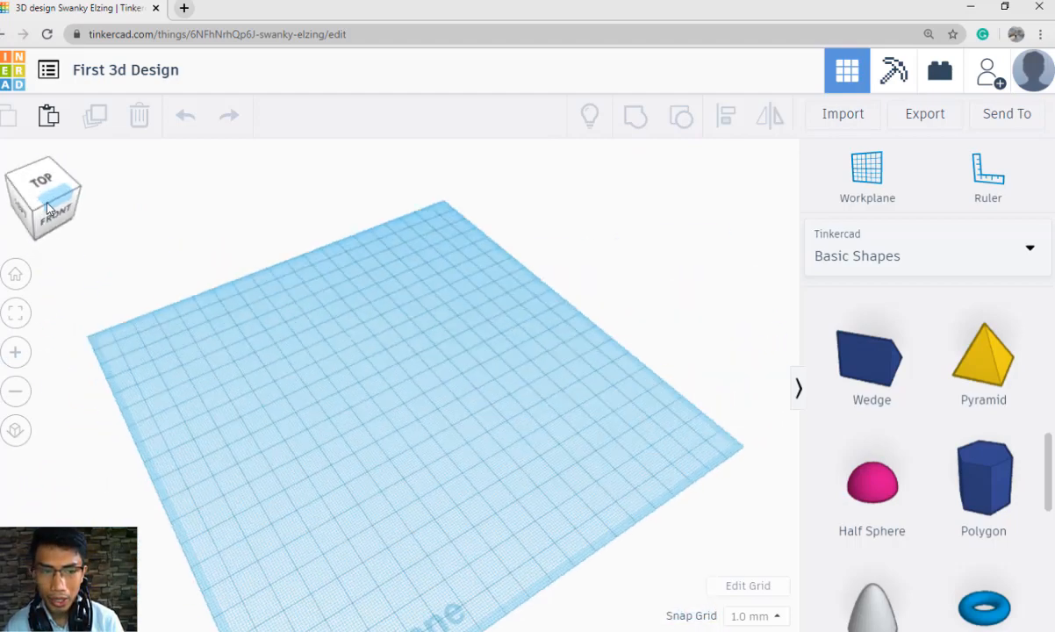
pyautogui.click(46, 209)
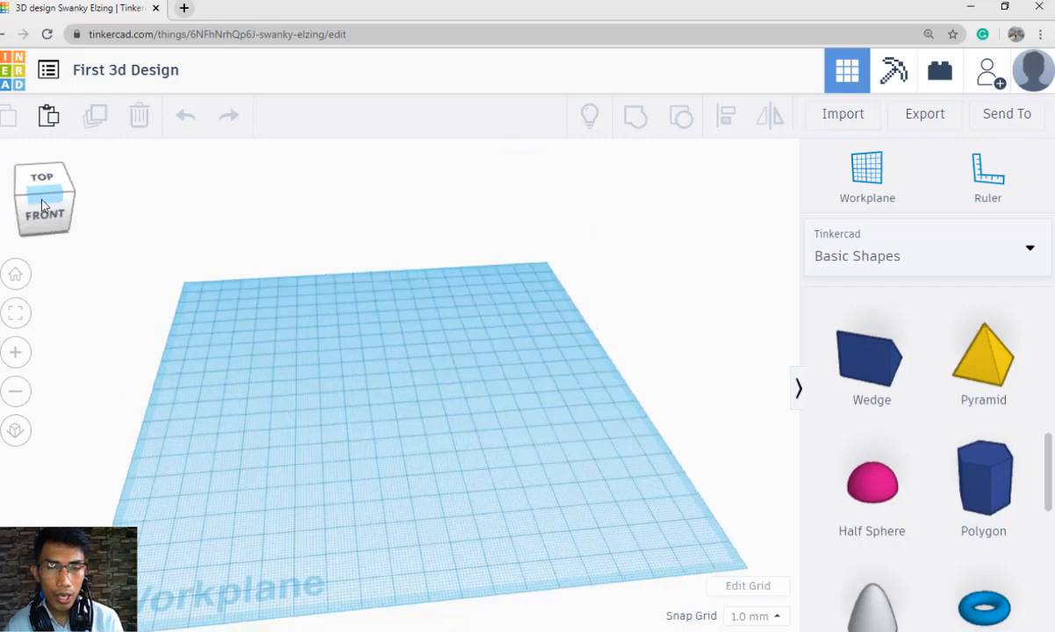
pyautogui.moveTo(42, 204); pyautogui.dragTo(44, 205)
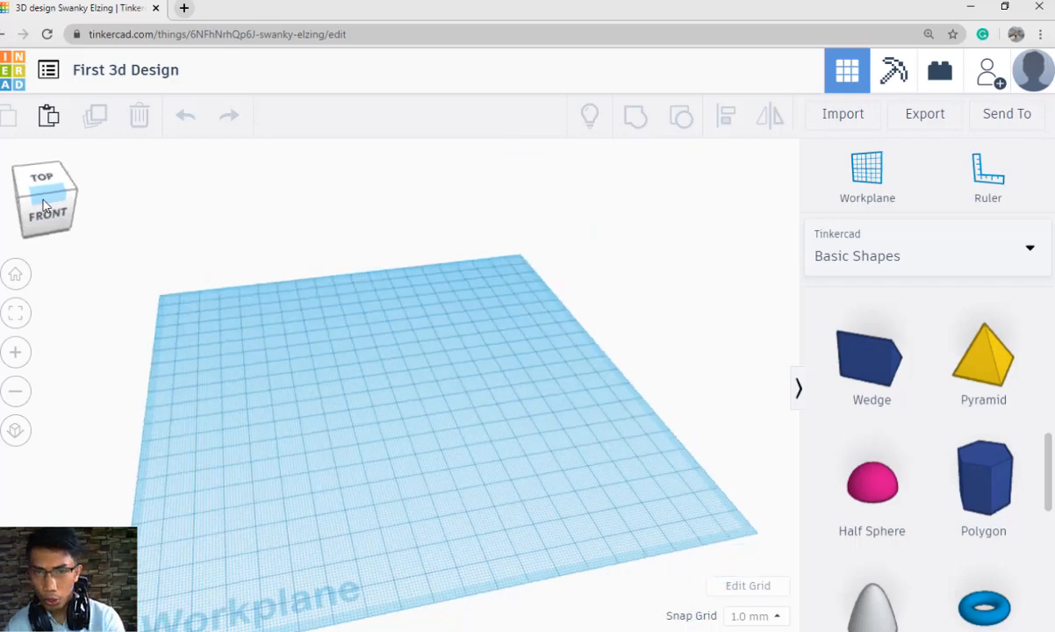
pyautogui.click(16, 276)
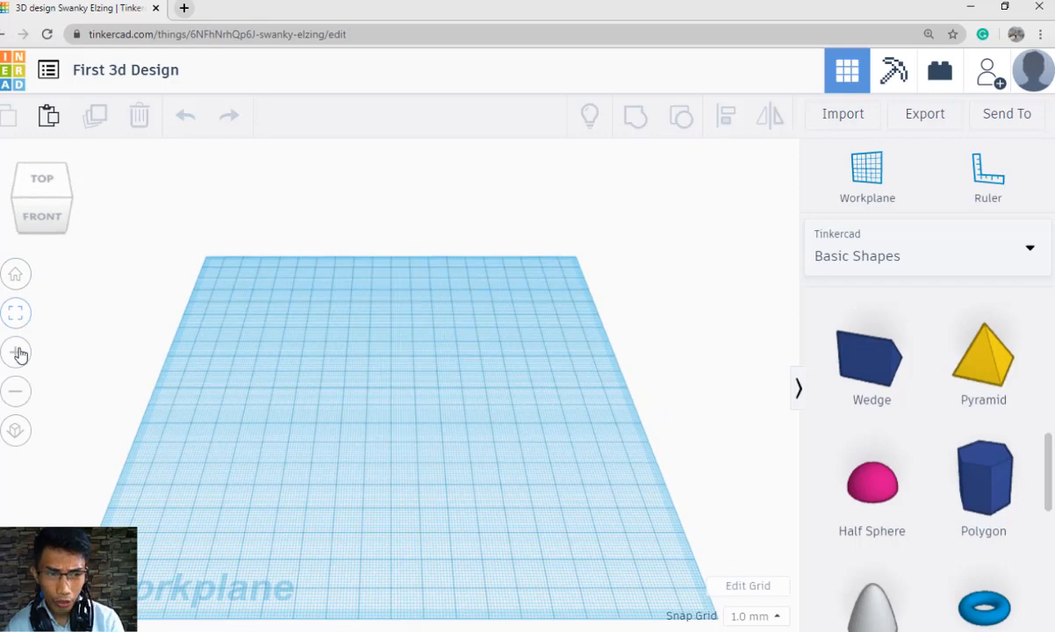
pyautogui.click(15, 431)
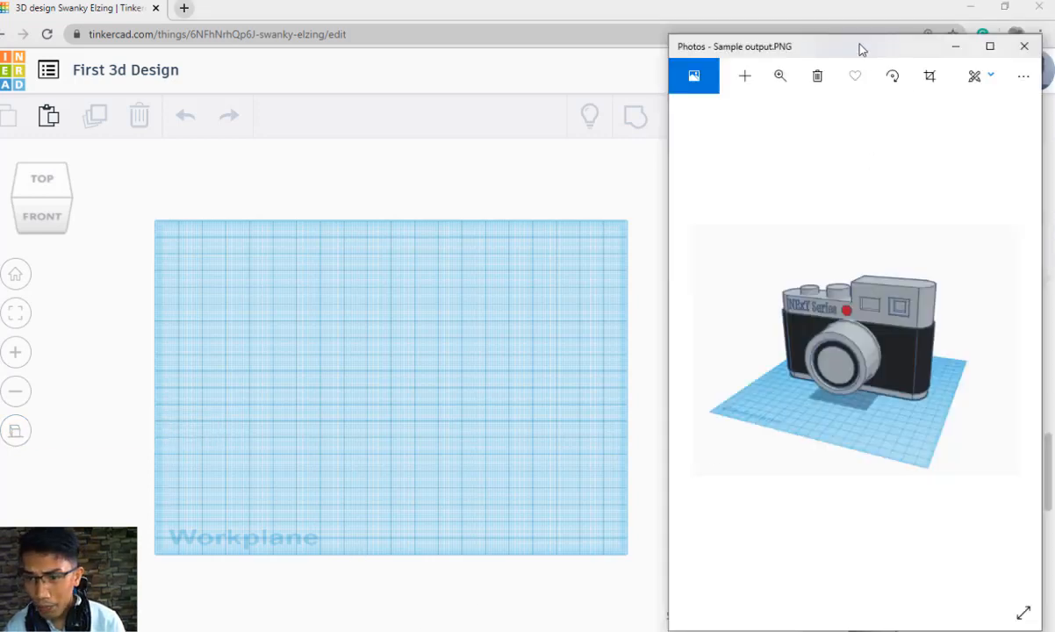
# Check the camera reference image in Photos again, and return to the workplane with an angled view from the front.
pyautogui.moveTo(859, 47); pyautogui.dragTo(840, 35)
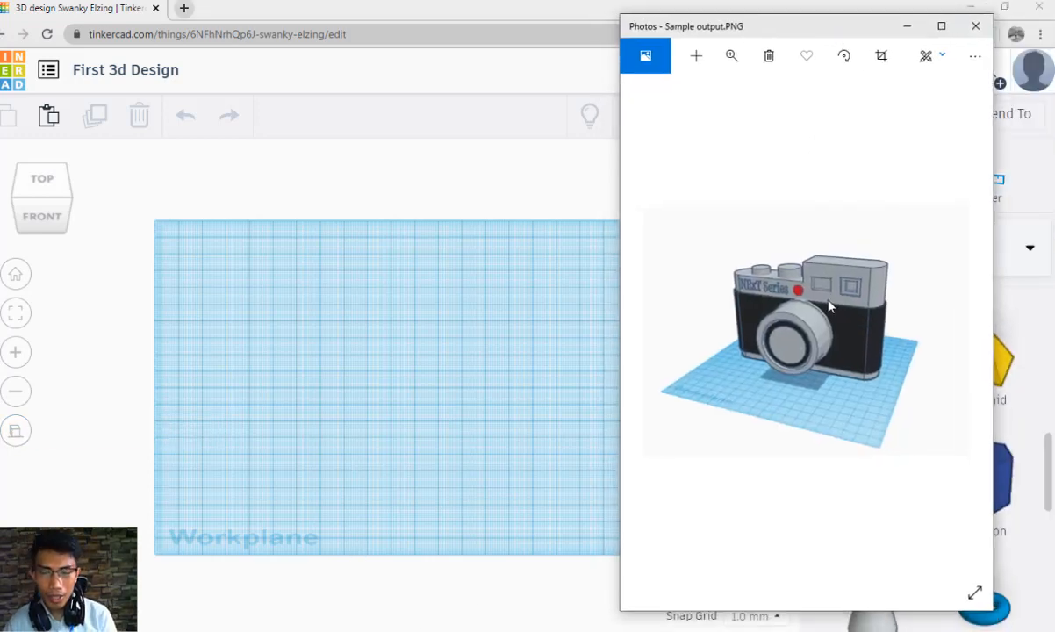
pyautogui.click(448, 314)
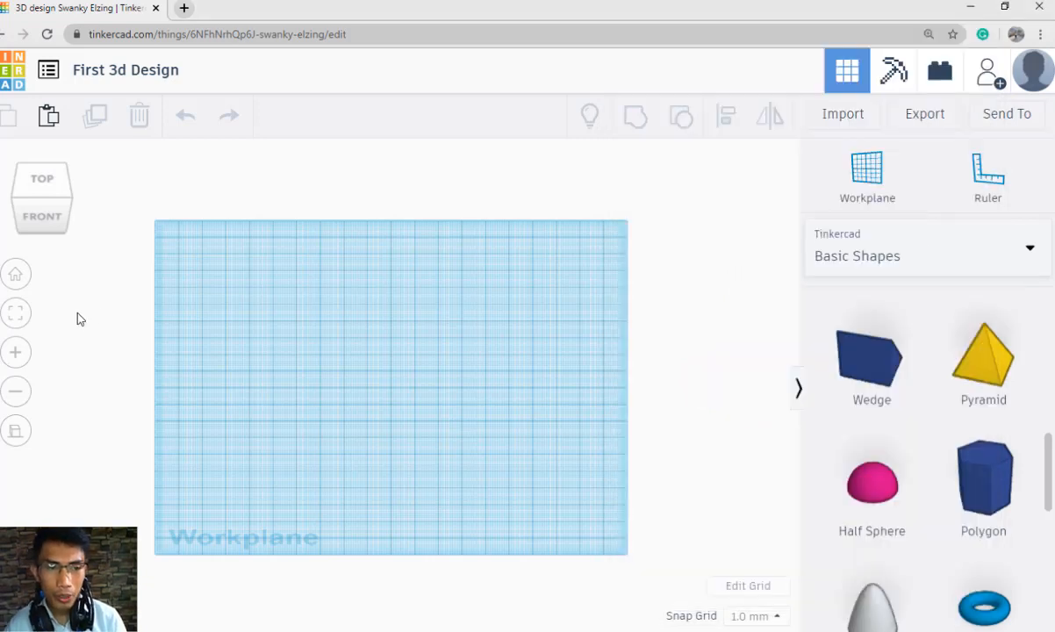
pyautogui.click(41, 200)
pyautogui.click(46, 205)
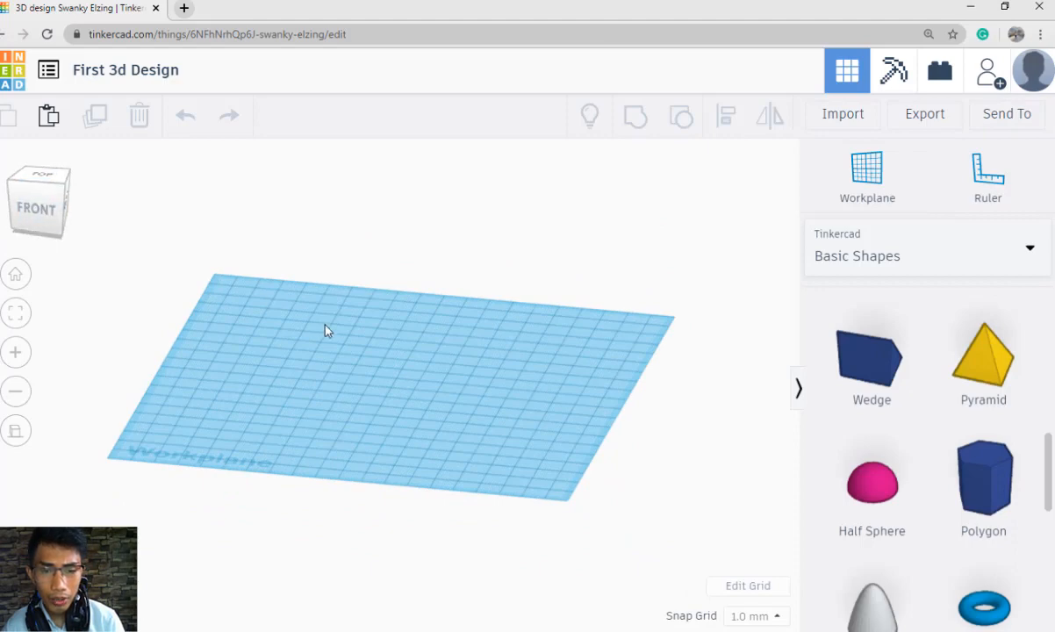
# Check the camera reference image again, and place a solid Box from Basic Shapes on the left half of the workplane.
pyautogui.scroll(4, 327, 330)
pyautogui.moveTo(481, 423); pyautogui.dragTo(306, 377, button='right')
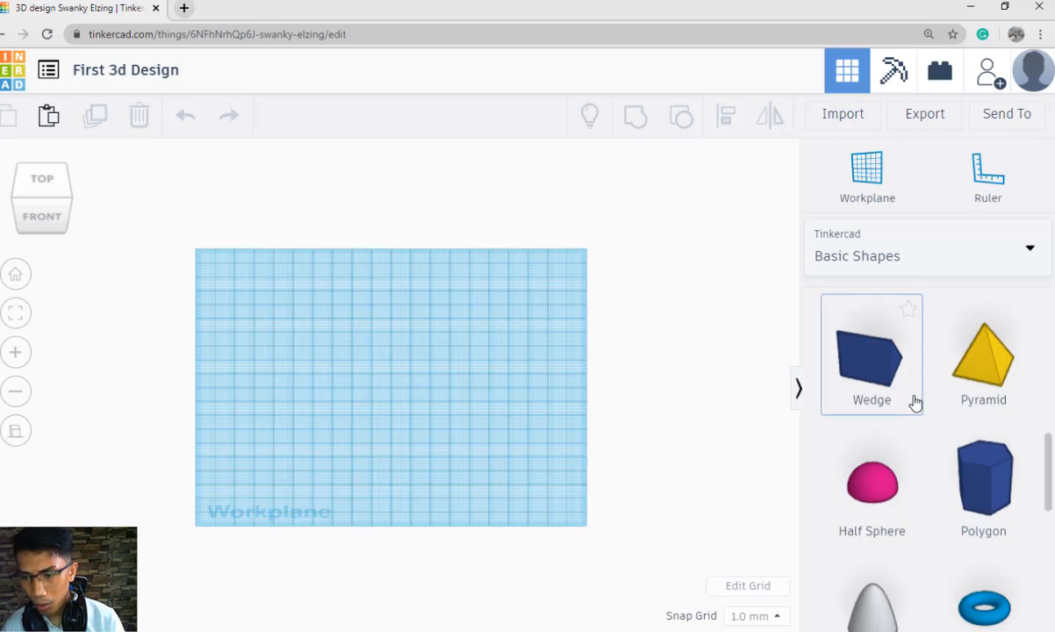
pyautogui.scroll(-3, 916, 402)
pyautogui.hotkey('alt', 'Tab')
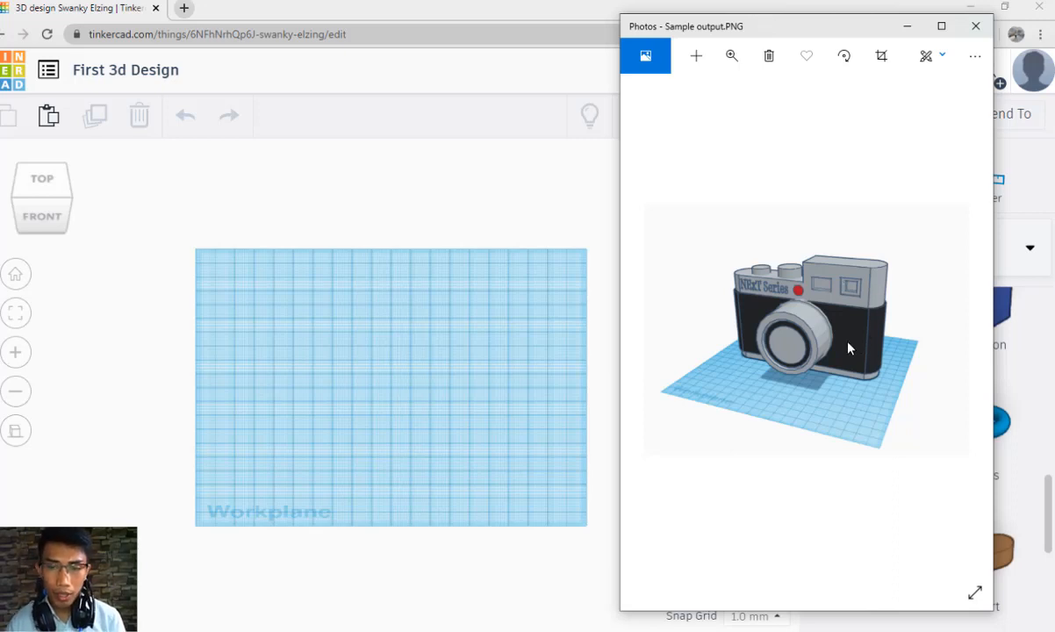
pyautogui.click(416, 388)
pyautogui.scroll(10, 904, 459)
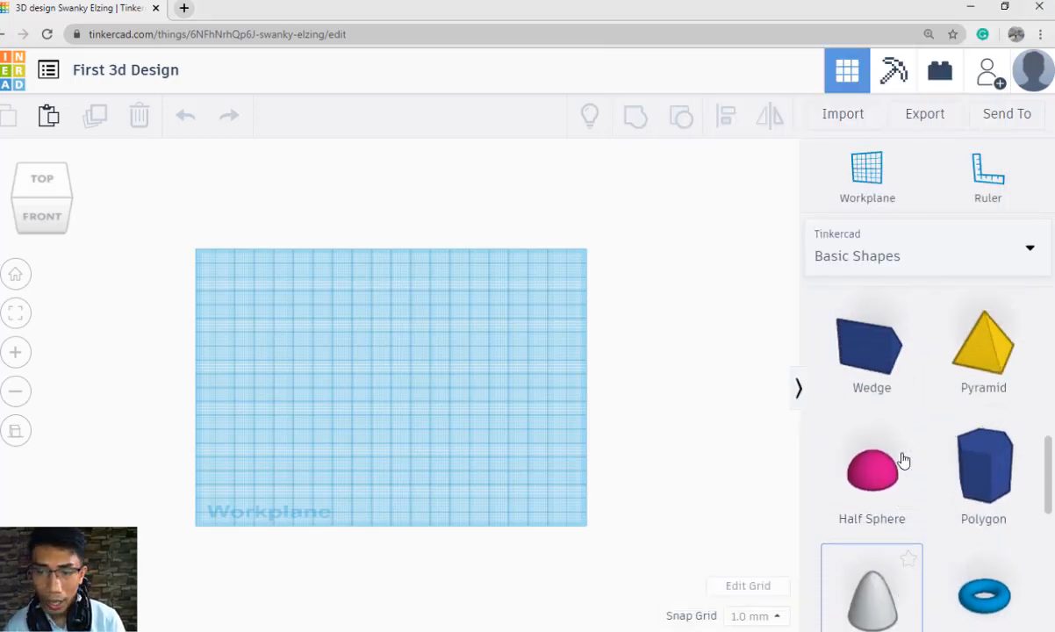
pyautogui.scroll(-1, 906, 463)
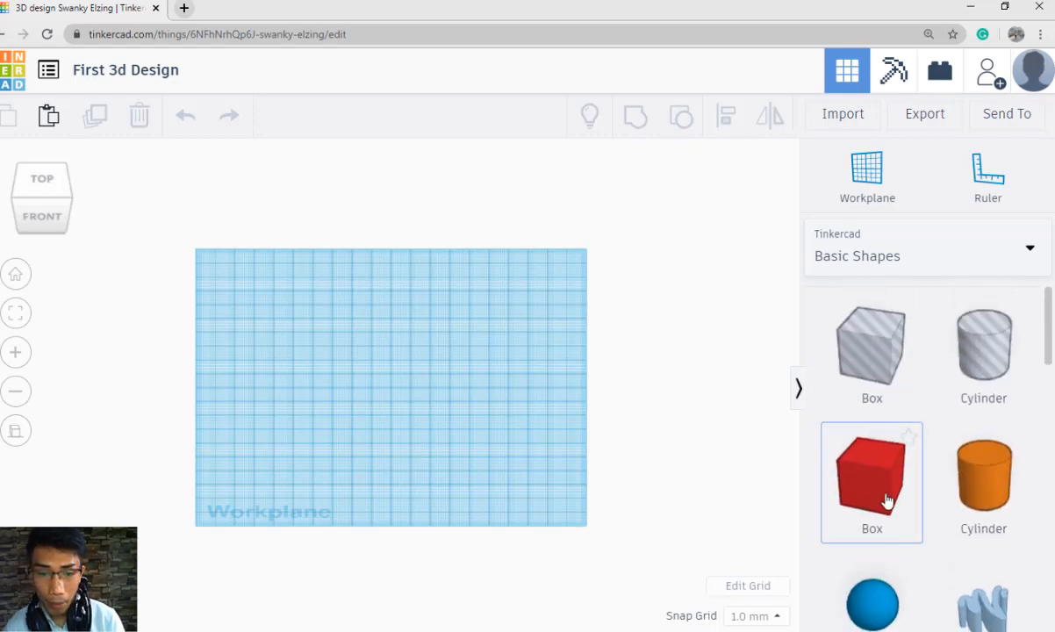
pyautogui.moveTo(886, 499); pyautogui.dragTo(316, 396)
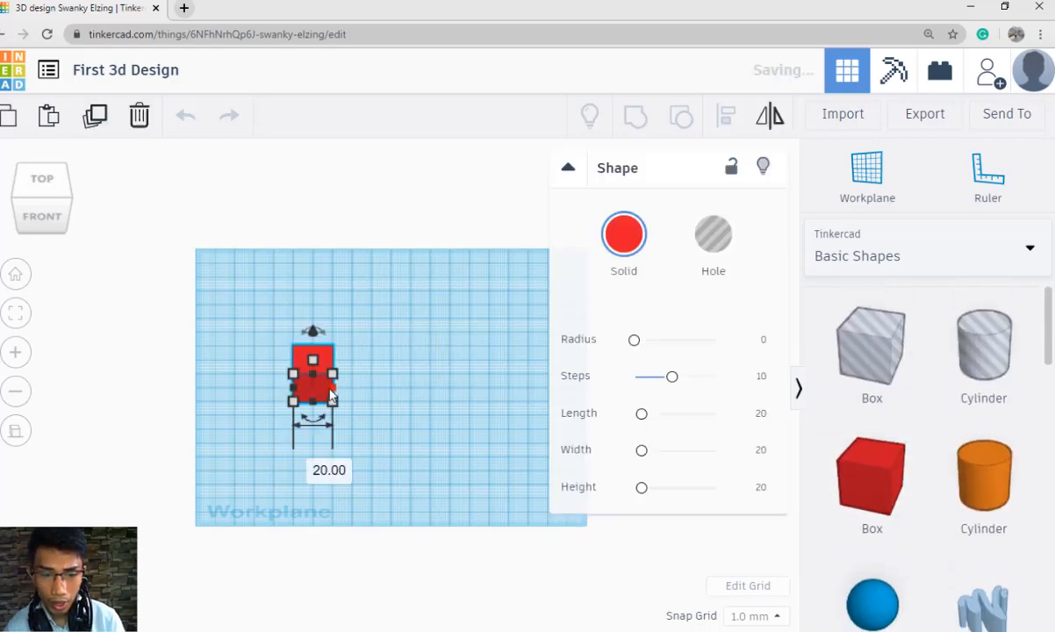
pyautogui.scroll(2, 422, 433)
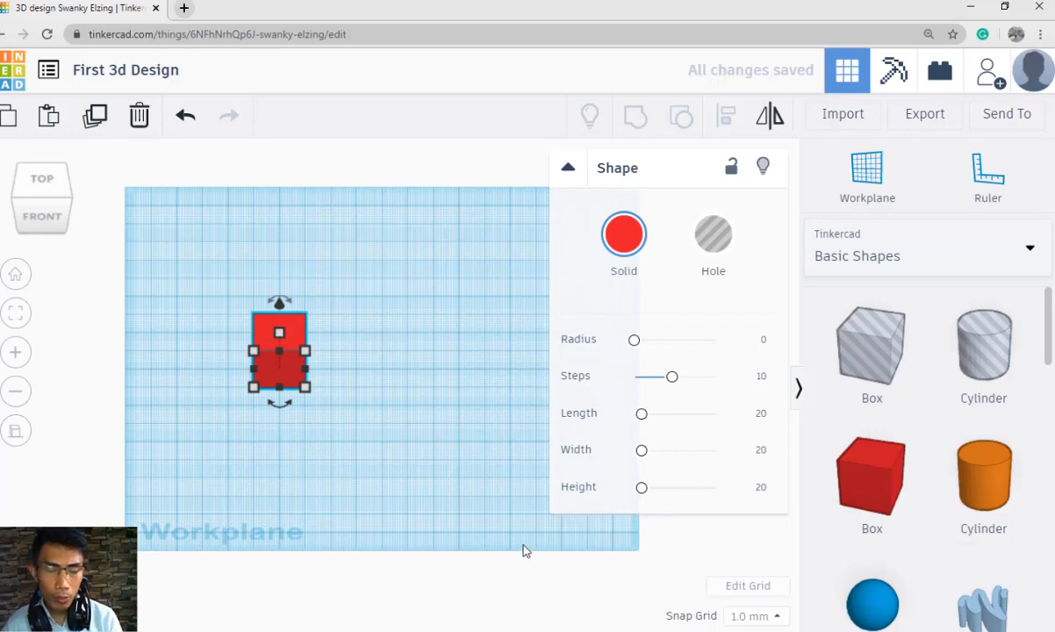
pyautogui.click(493, 544)
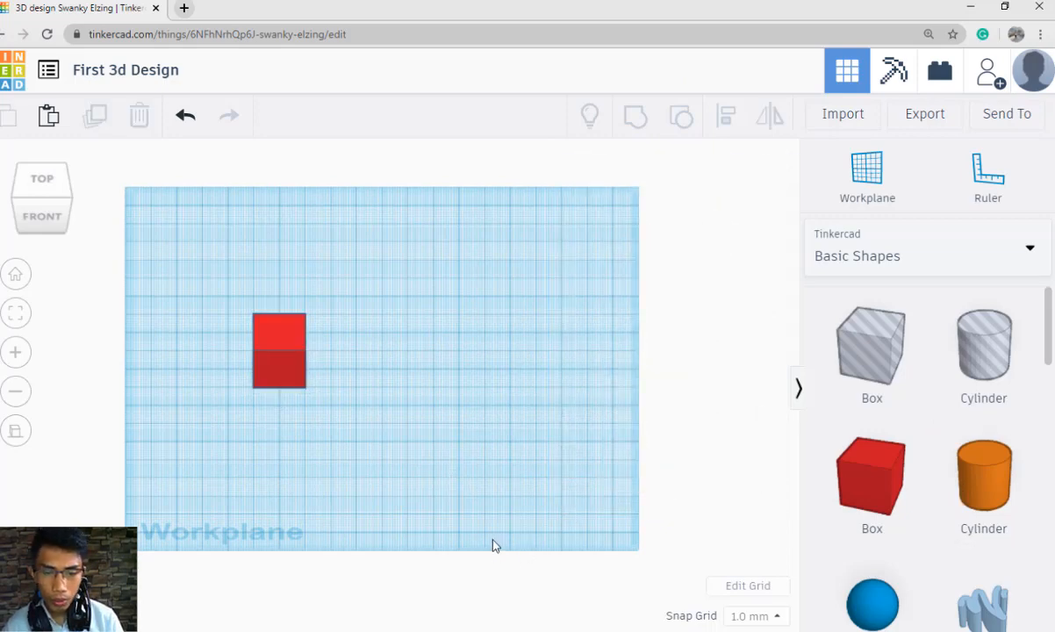
# Stretch the red box lengthwise to about 68 mm.
pyautogui.moveTo(492, 544); pyautogui.dragTo(300, 314, button='right')
pyautogui.click(314, 335)
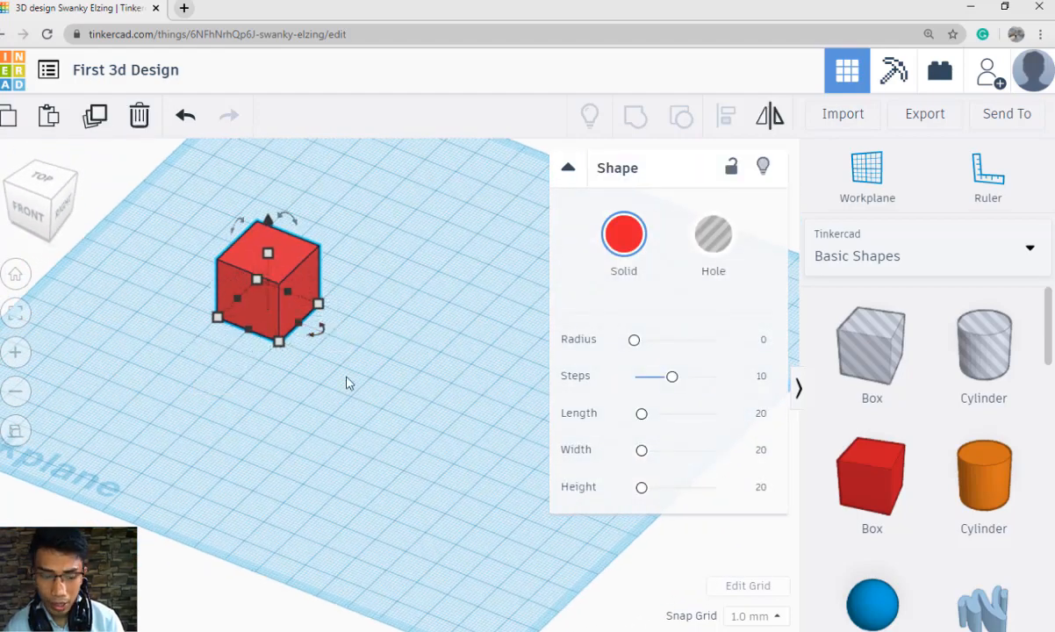
pyautogui.moveTo(347, 383); pyautogui.dragTo(383, 441, button='middle')
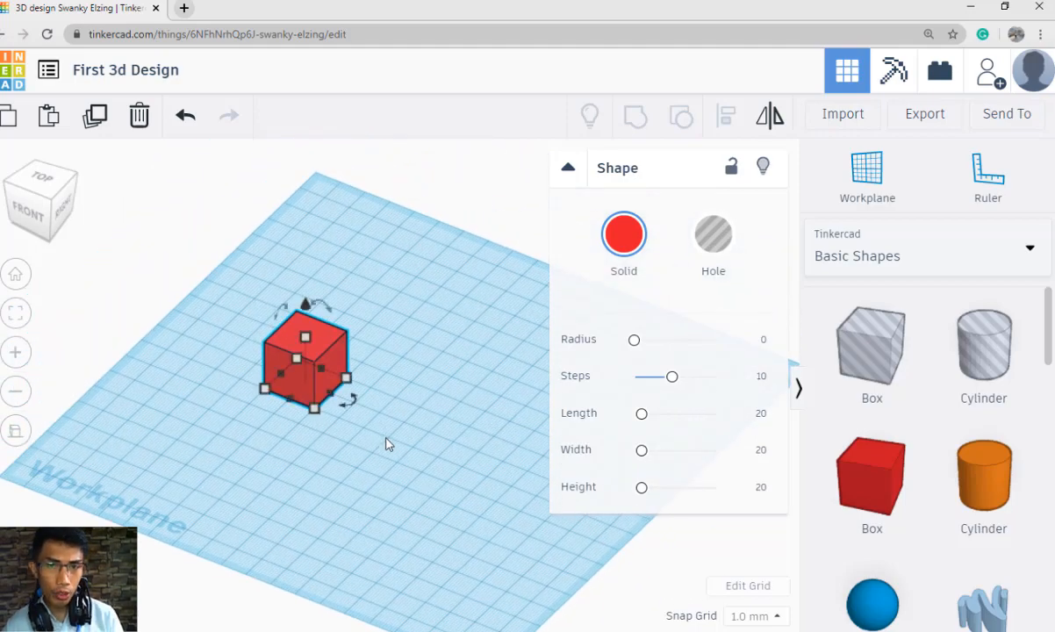
pyautogui.scroll(5, 386, 443)
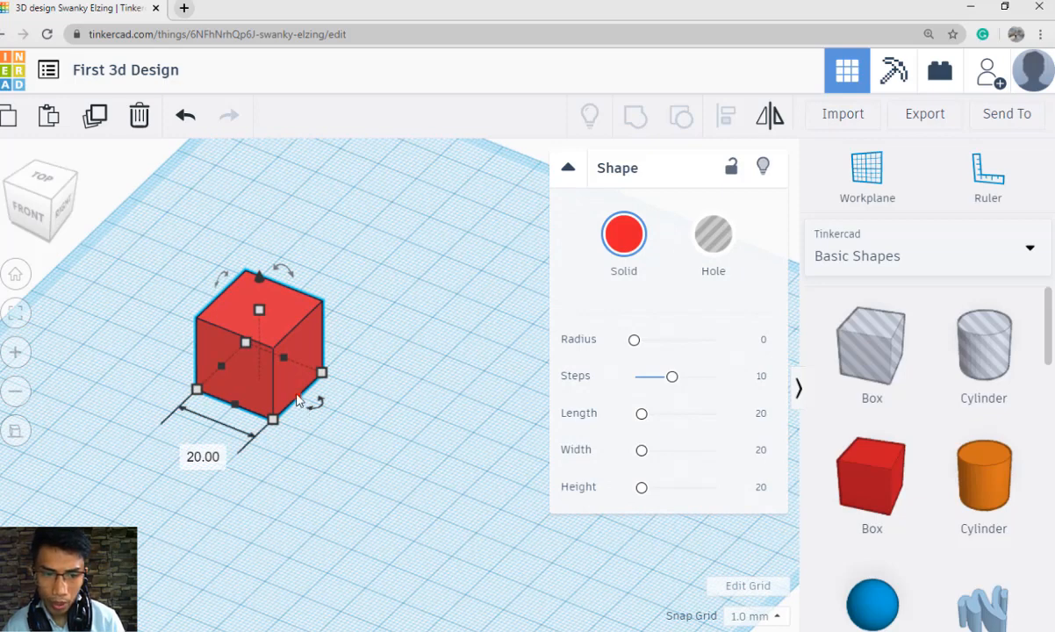
pyautogui.moveTo(297, 395); pyautogui.dragTo(483, 485)
pyautogui.scroll(-2, 454, 481)
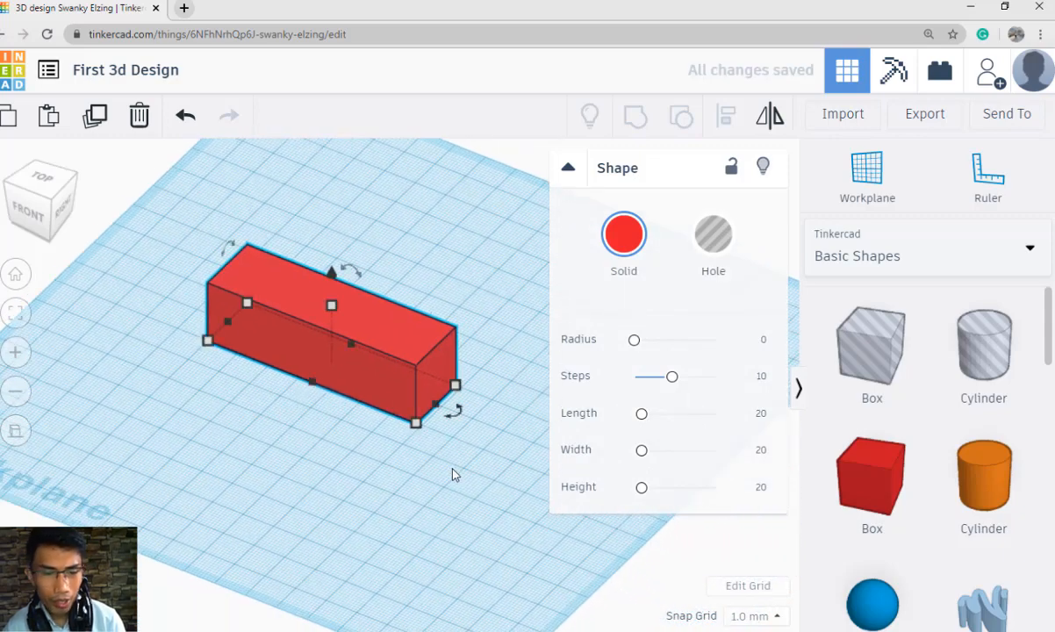
# Set the red box's width to 25 mm and its length to 75 mm.
pyautogui.scroll(3, 454, 475)
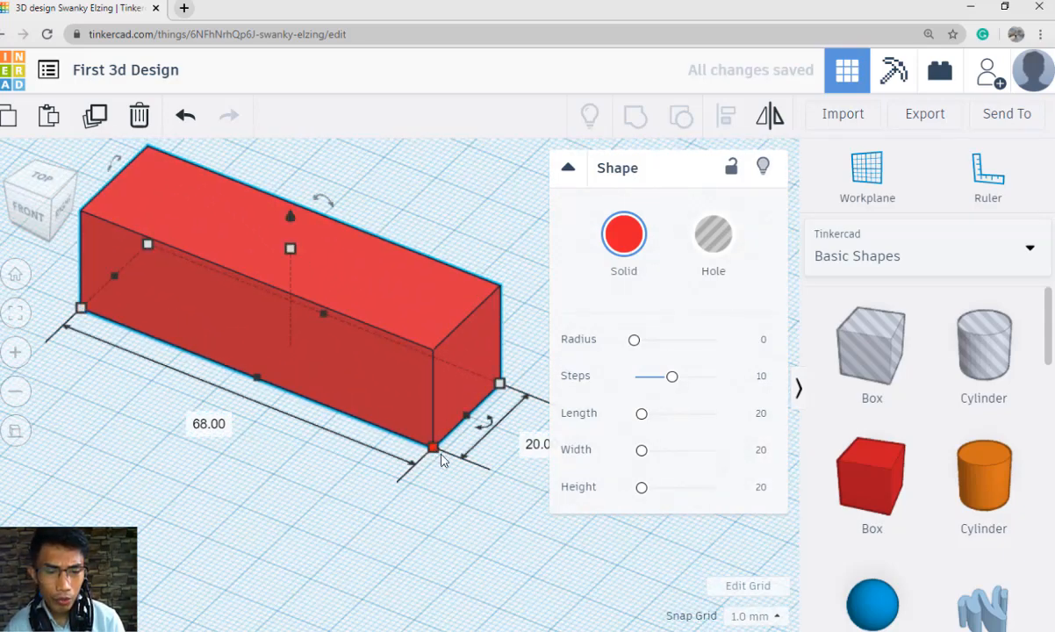
pyautogui.moveTo(442, 461); pyautogui.dragTo(382, 444, button='middle')
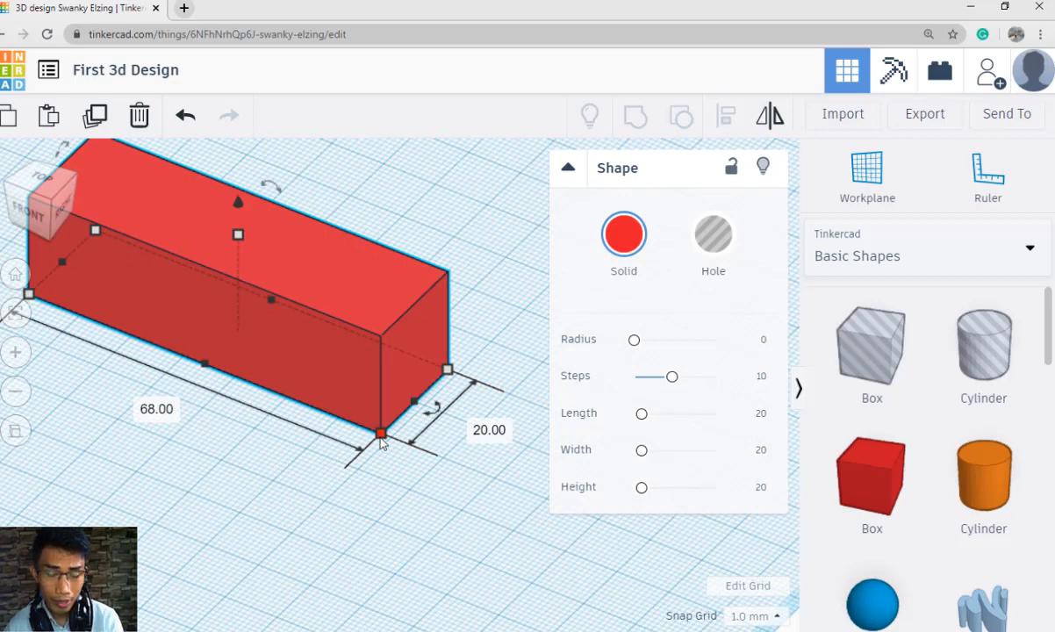
pyautogui.click(489, 431)
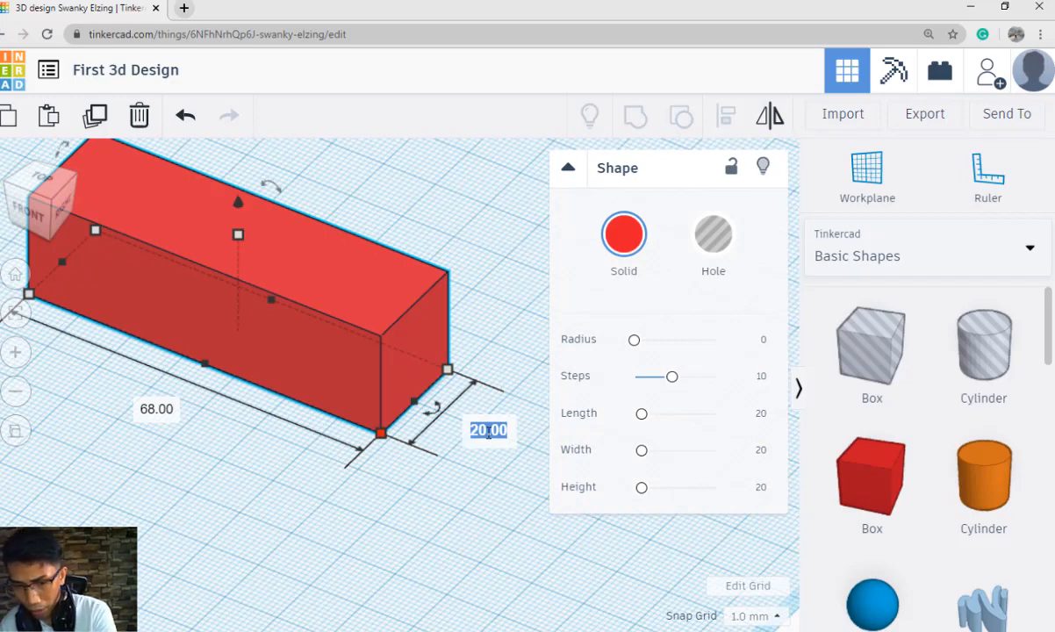
pyautogui.write('25')
pyautogui.press('Return')
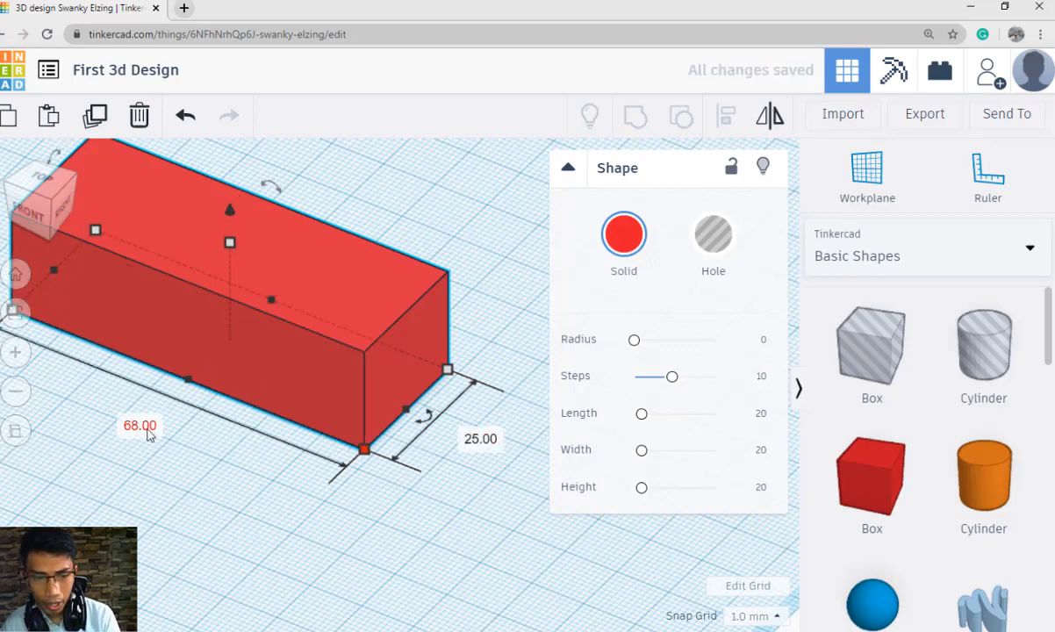
pyautogui.click(142, 427)
pyautogui.write('5')
pyautogui.press('Return')
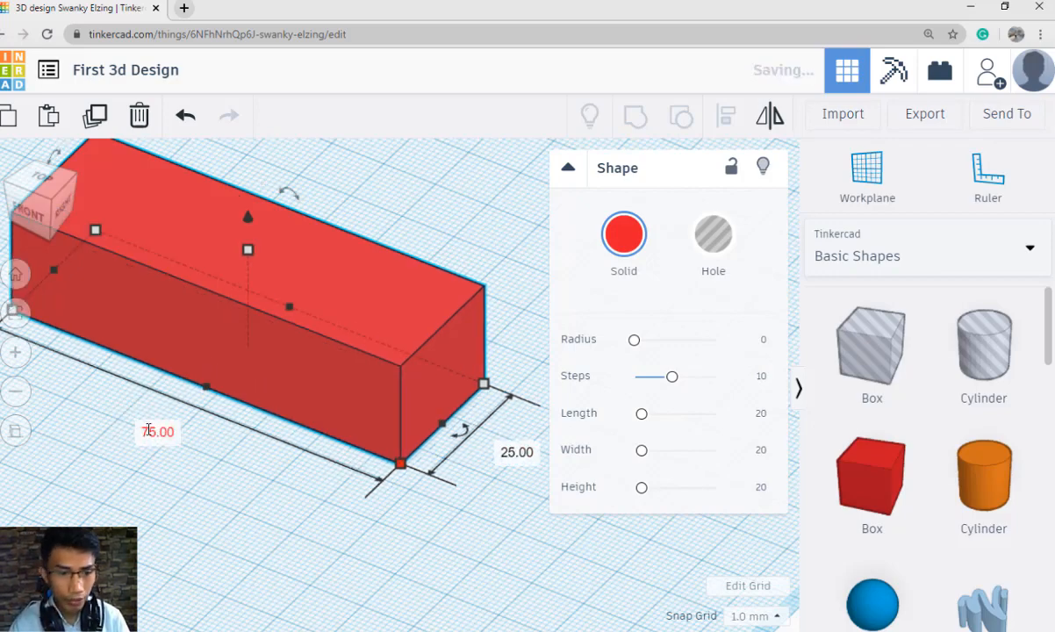
# Inspect the resized box from the home view and from an angle, and compare its shape with the camera reference image in Photos.
pyautogui.click(261, 496)
pyautogui.moveTo(249, 502); pyautogui.dragTo(38, 370, button='right')
pyautogui.click(17, 277)
pyautogui.scroll(5, 335, 424)
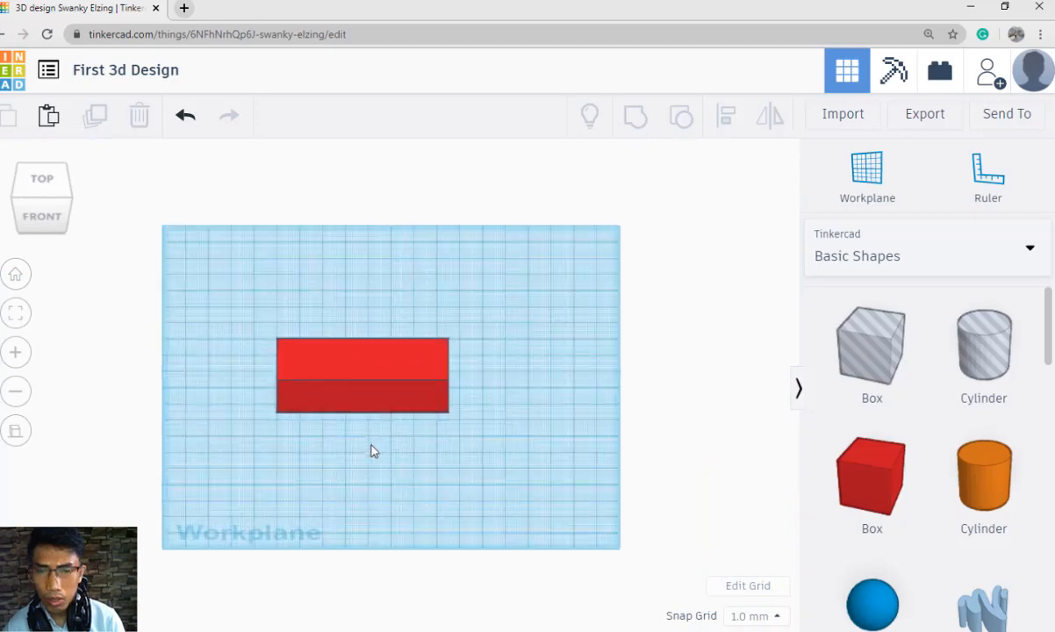
pyautogui.moveTo(443, 483); pyautogui.dragTo(402, 455, button='right')
pyautogui.scroll(5, 405, 459)
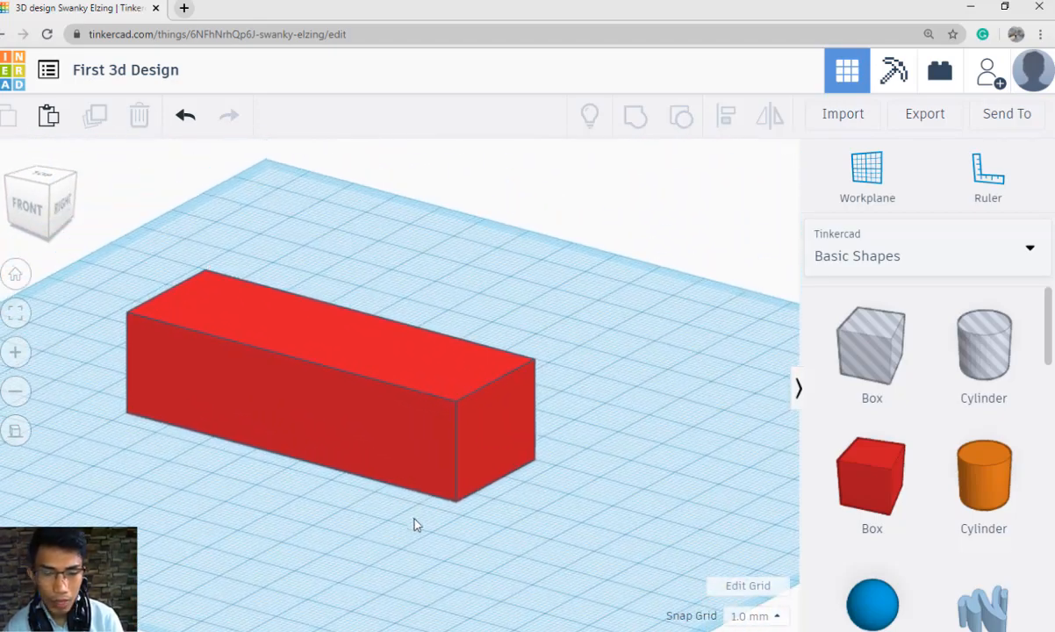
pyautogui.scroll(-3, 455, 459)
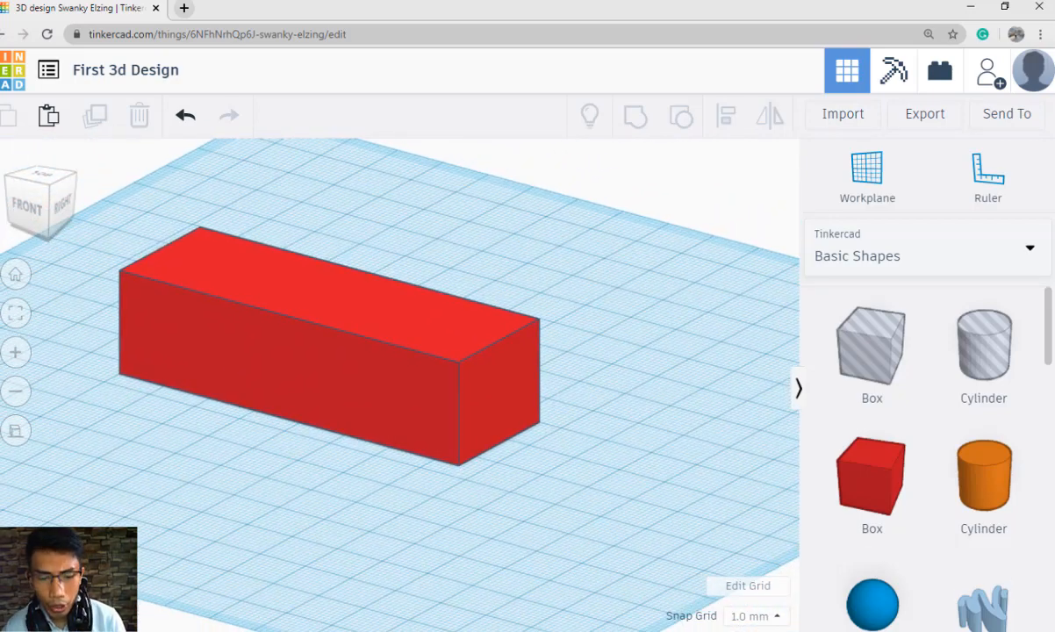
pyautogui.hotkey('alt', 'Tab')
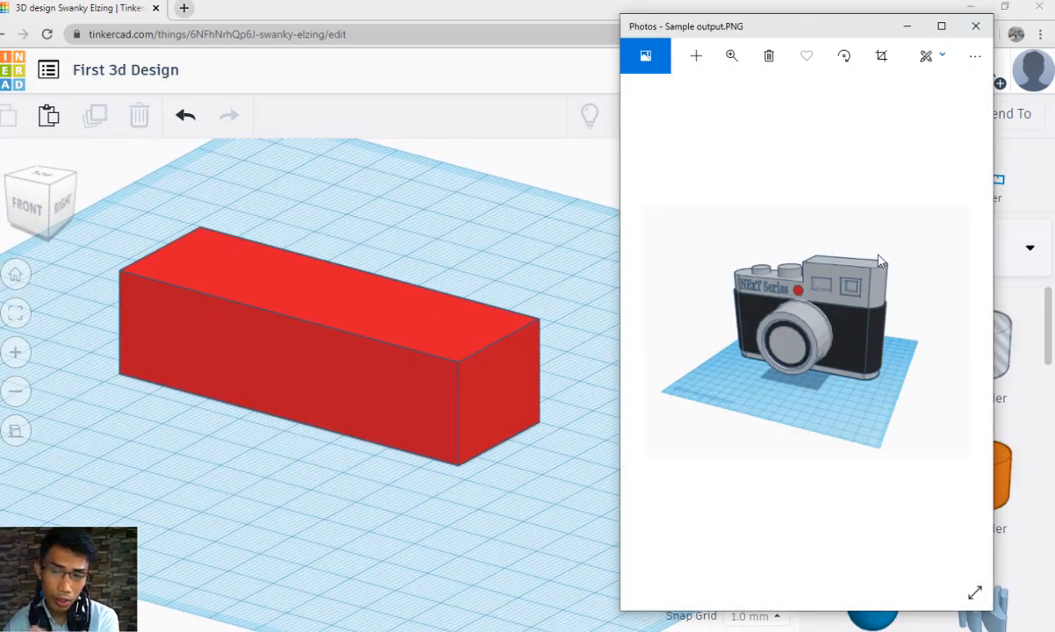
pyautogui.click(499, 441)
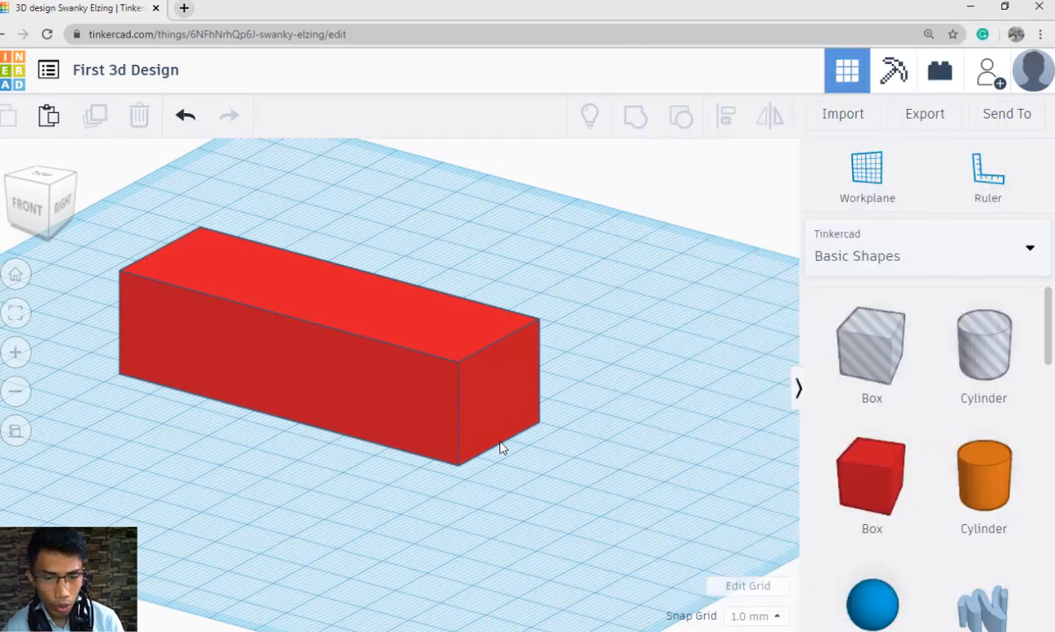
pyautogui.scroll(-3, 507, 441)
pyautogui.click(486, 484)
pyautogui.moveTo(458, 452); pyautogui.dragTo(440, 441, button='middle')
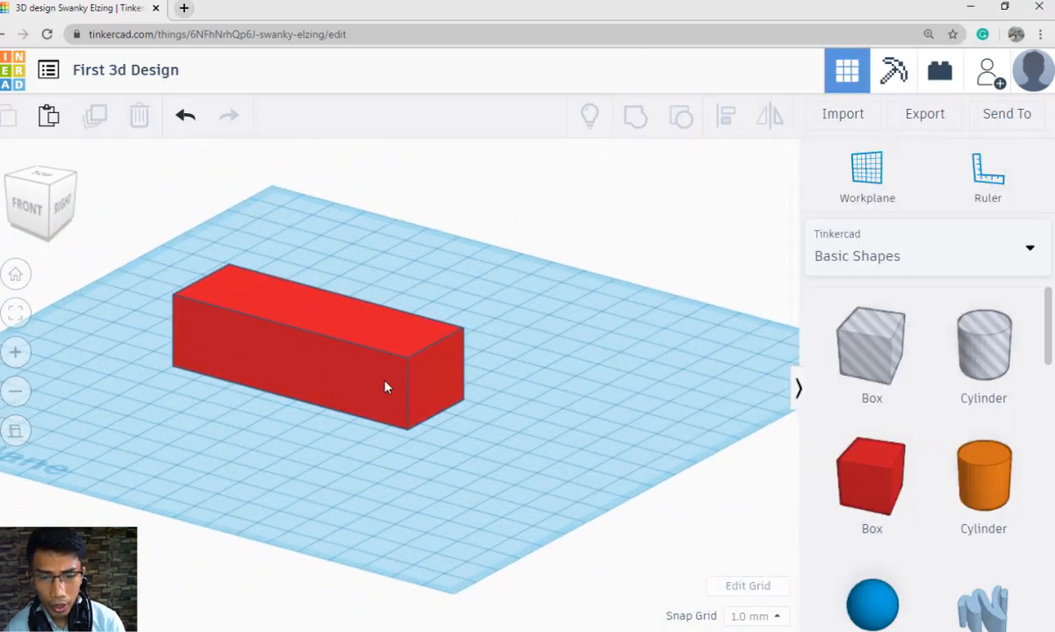
# Move the red box 9 mm along its length toward the right and 3 mm toward the back of the workplane.
pyautogui.click(395, 369)
pyautogui.moveTo(439, 466); pyautogui.dragTo(375, 389, button='right')
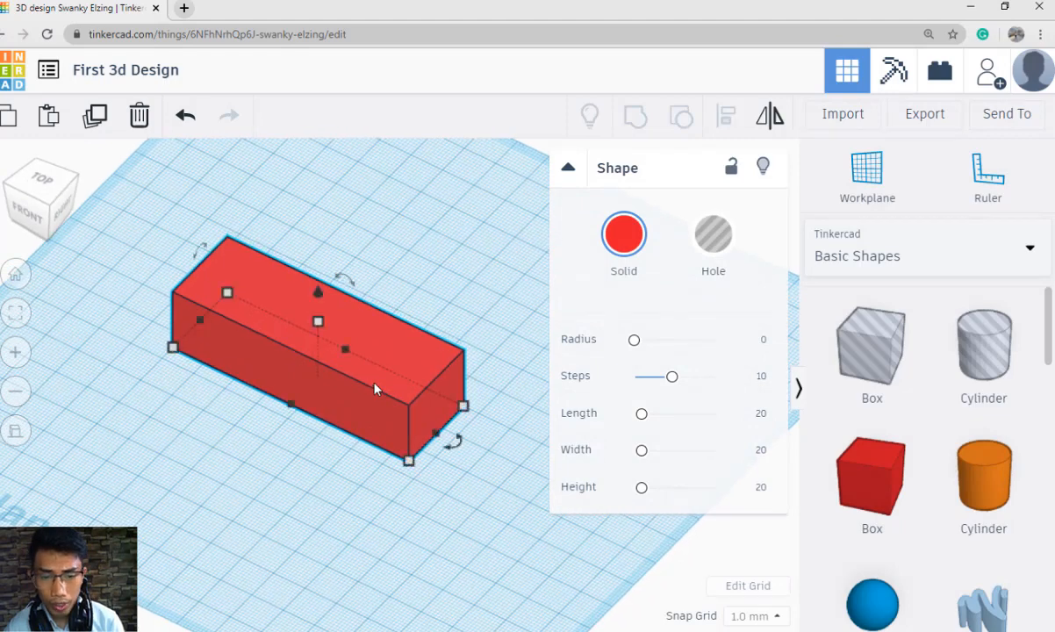
pyautogui.moveTo(375, 387); pyautogui.dragTo(412, 395)
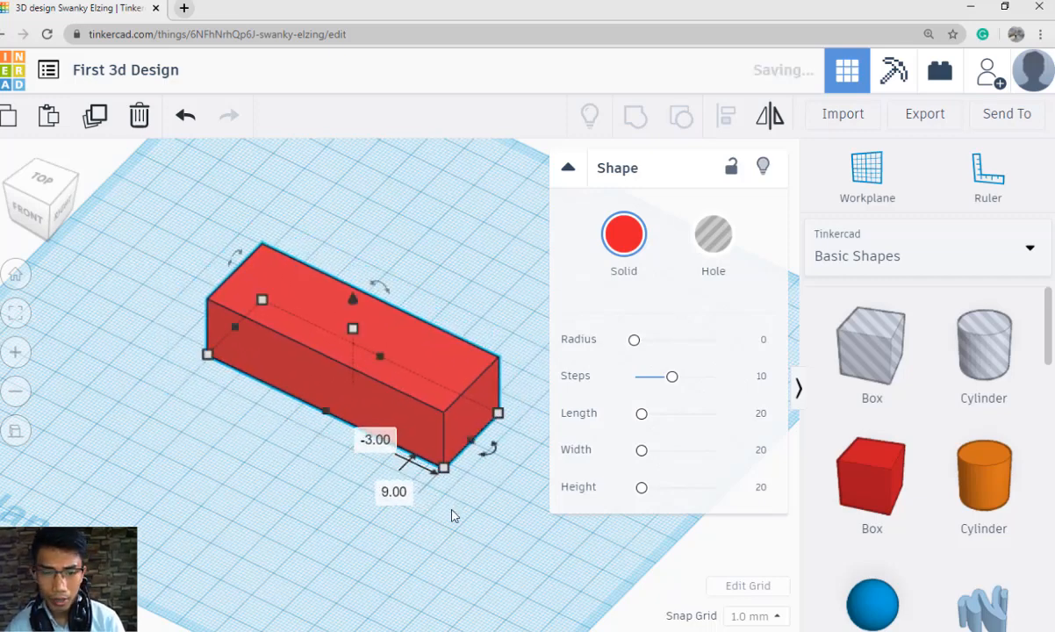
pyautogui.click(467, 519)
pyautogui.scroll(2, 600, 491)
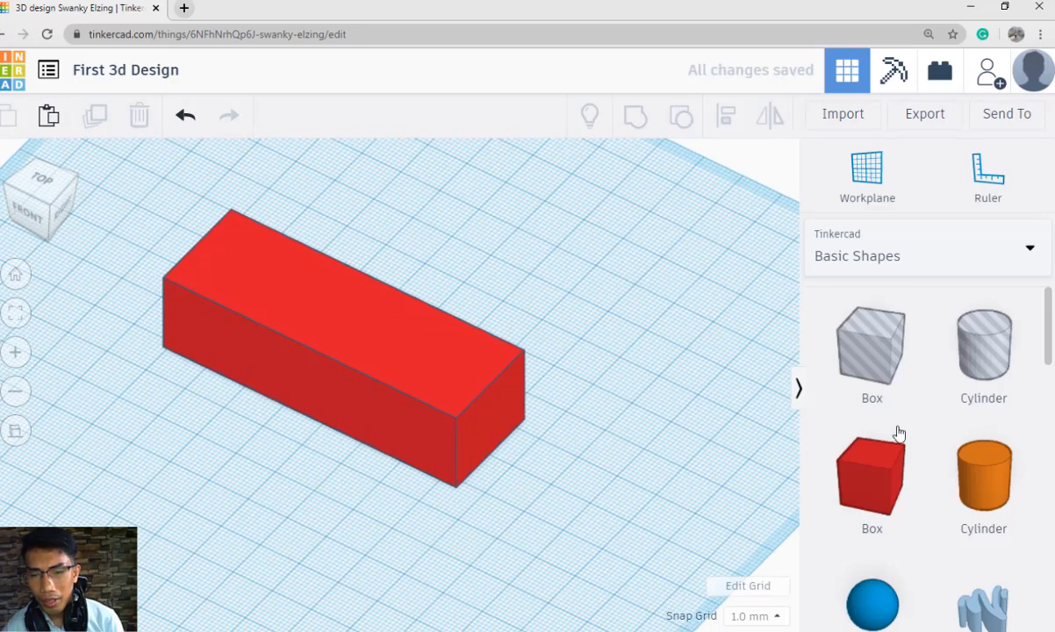
# Place a solid Cylinder from Basic Shapes at the right end of the red box, half overlapping its end face.
pyautogui.moveTo(603, 469); pyautogui.dragTo(563, 458, button='middle')
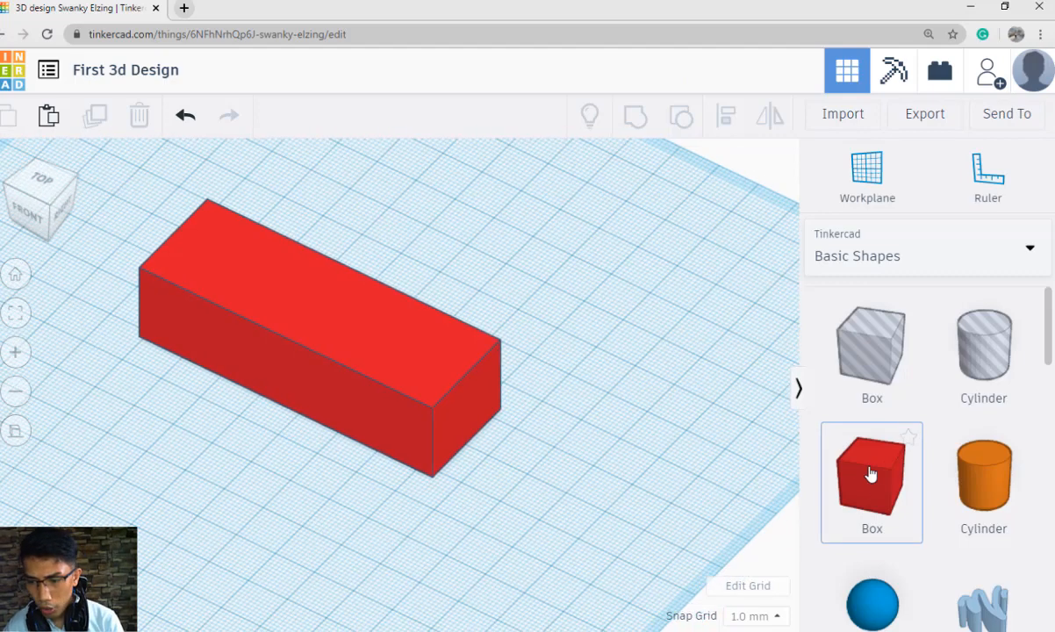
pyautogui.scroll(-1, 875, 483)
pyautogui.scroll(-3, 878, 494)
pyautogui.scroll(2, 879, 495)
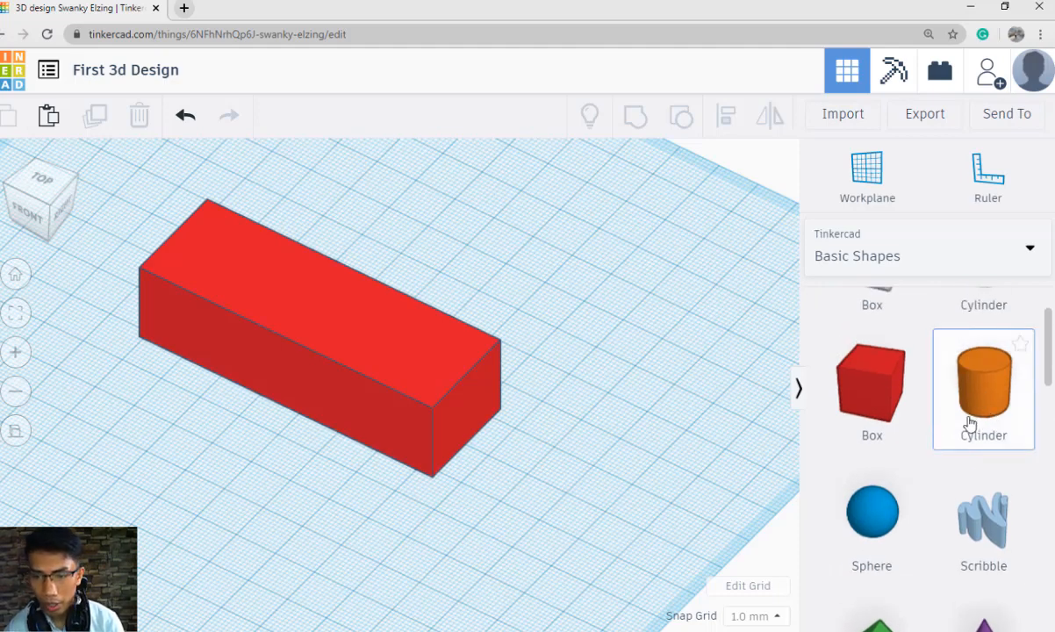
pyautogui.moveTo(968, 424); pyautogui.dragTo(479, 441)
pyautogui.scroll(5, 573, 469)
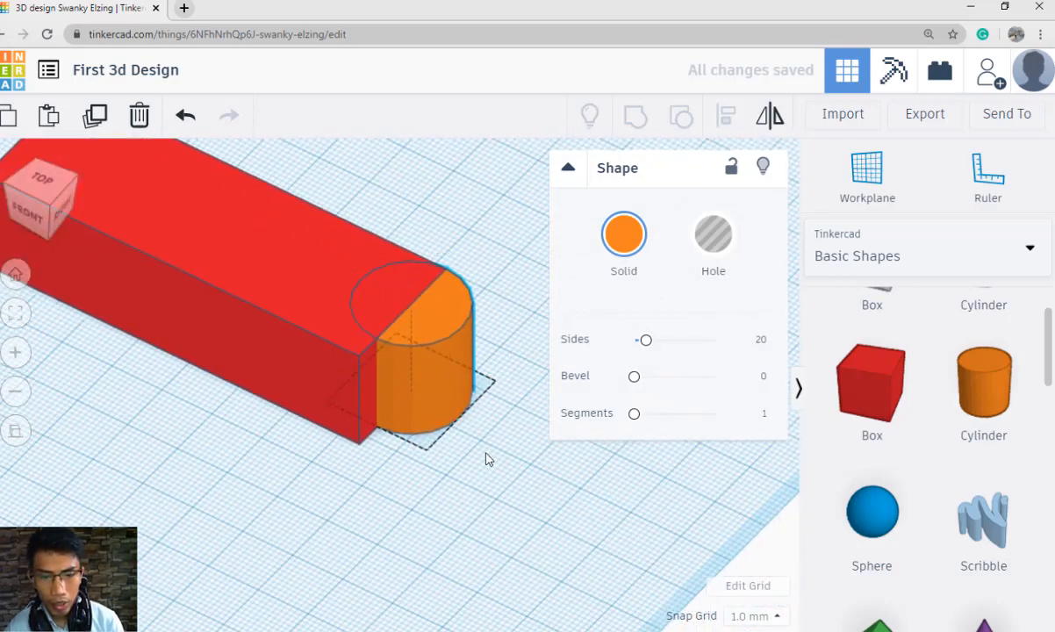
# Set the orange cylinder's front-to-back size to 25 mm so it spans the box's end, and check the rounded end from the front.
pyautogui.moveTo(458, 440)
pyautogui.mouseDown(button='right')
pyautogui.moveTo(467, 461)
pyautogui.moveTo(472, 452)
pyautogui.mouseUp(button='right')
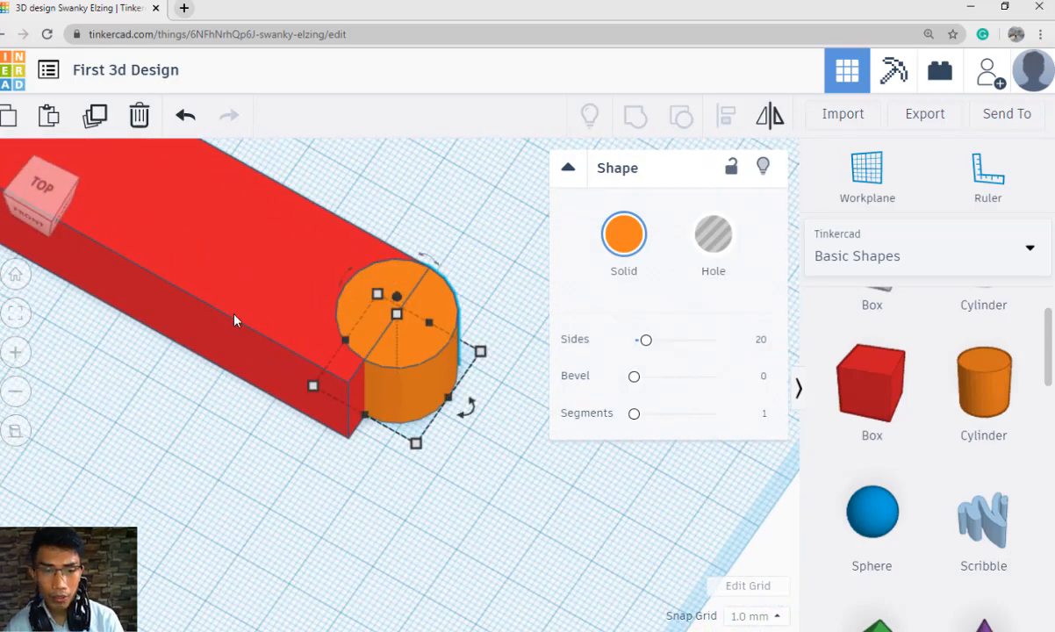
pyautogui.moveTo(226, 303); pyautogui.dragTo(255, 245, button='right')
pyautogui.click(275, 299)
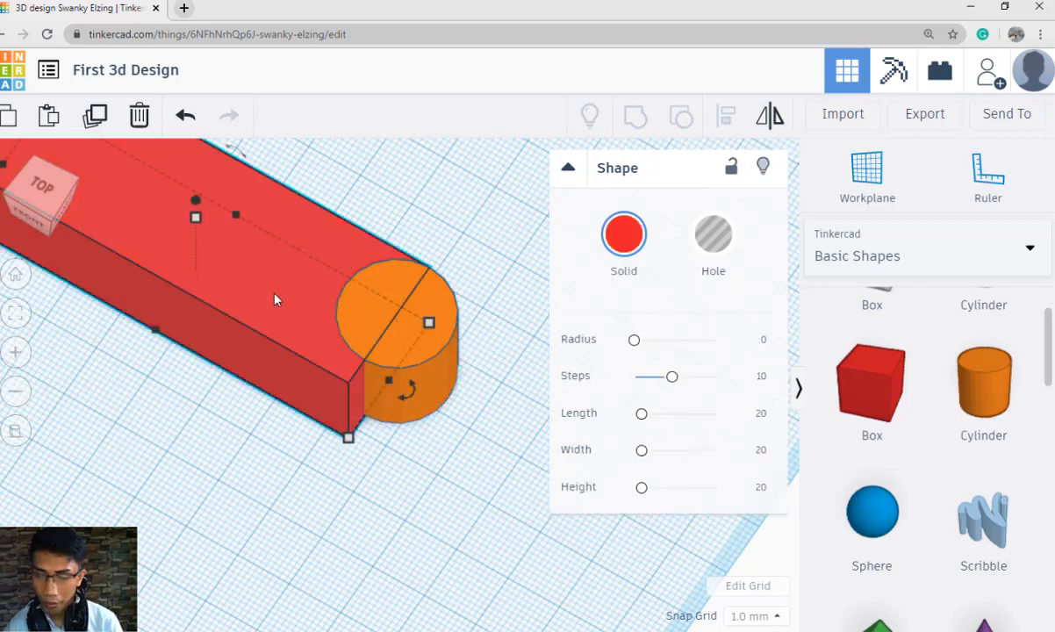
pyautogui.click(430, 409)
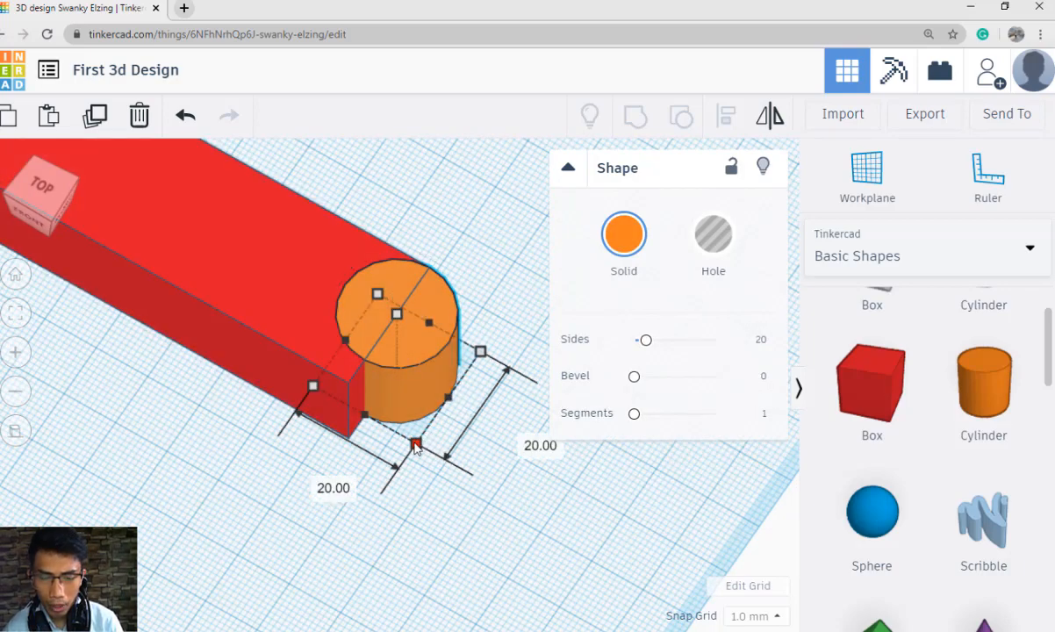
pyautogui.click(525, 443)
pyautogui.write('24')
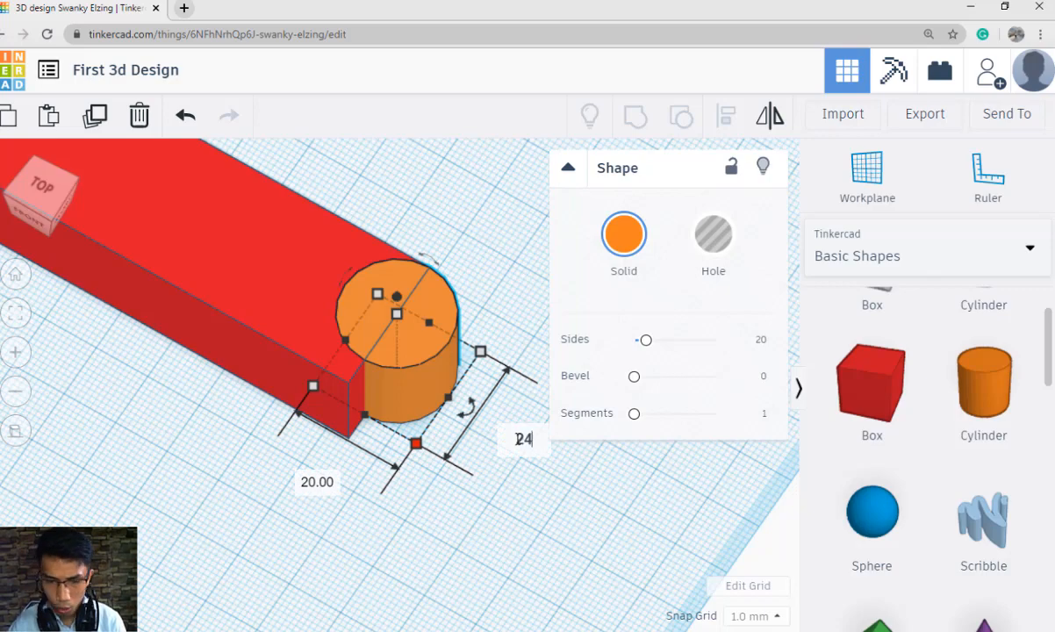
pyautogui.press('BackSpace')
pyautogui.write('5')
pyautogui.press('Return')
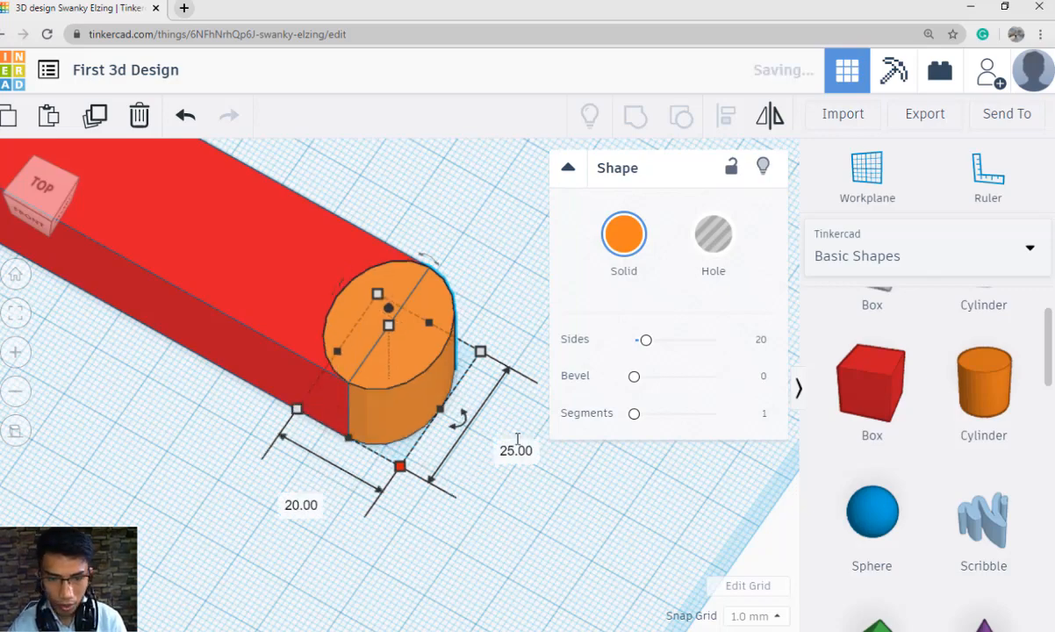
pyautogui.click(544, 537)
pyautogui.moveTo(544, 538); pyautogui.dragTo(614, 457, button='right')
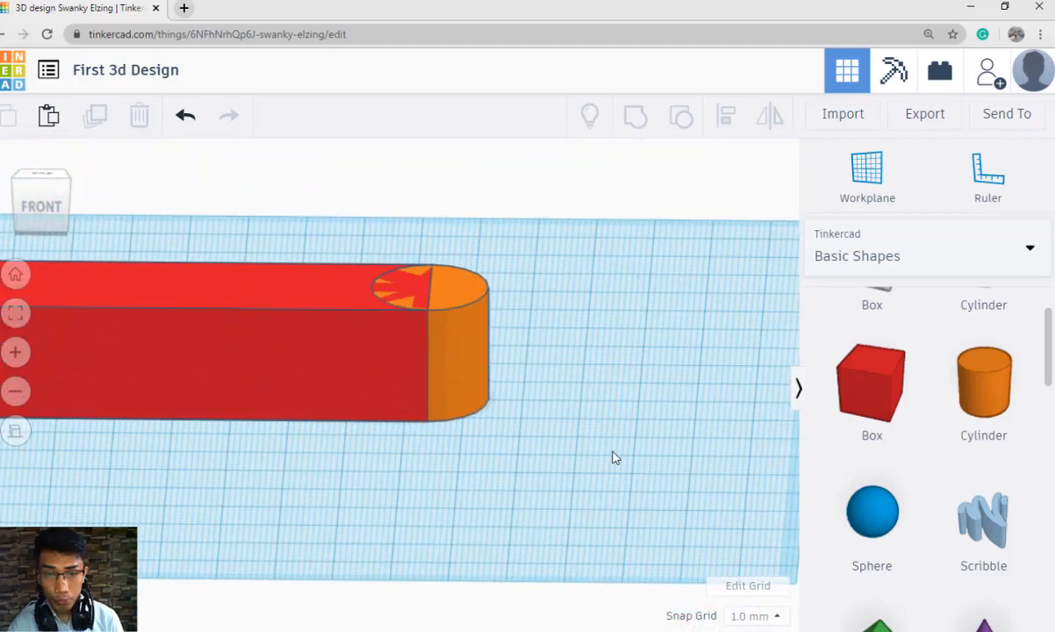
pyautogui.moveTo(422, 452); pyautogui.dragTo(480, 489, button='middle')
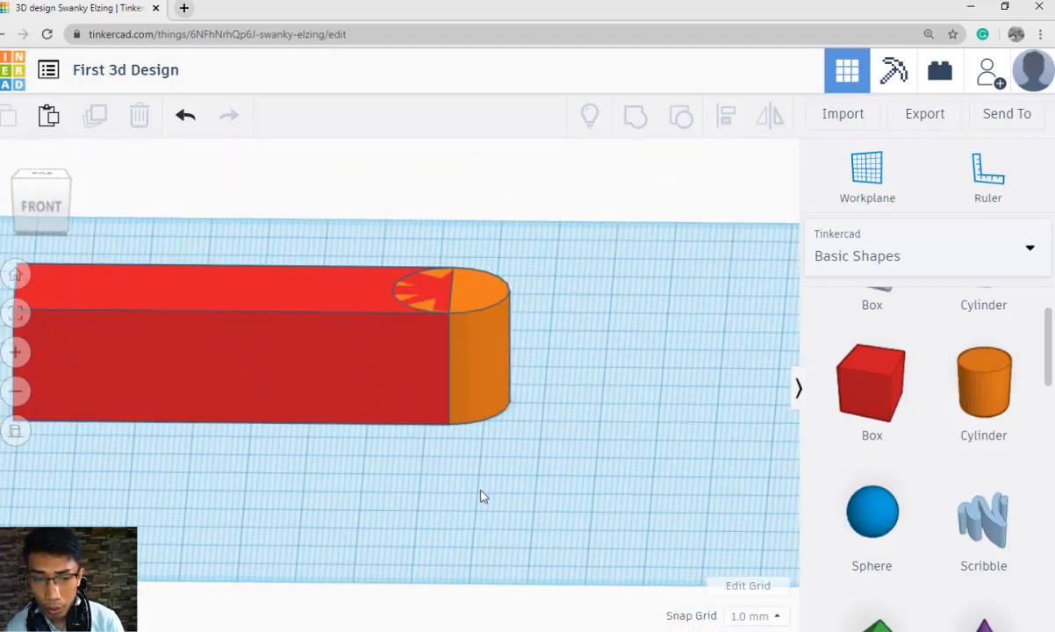
# Try grouping the red box with the orange end cylinder into one shape, and undo the grouping.
pyautogui.moveTo(551, 480); pyautogui.dragTo(199, 239)
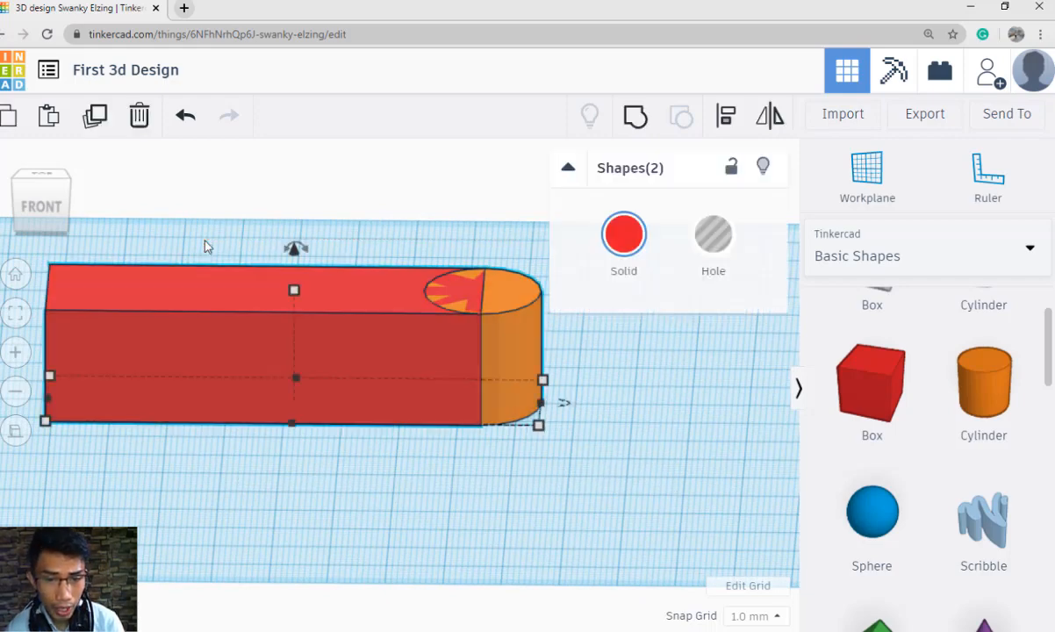
pyautogui.click(636, 125)
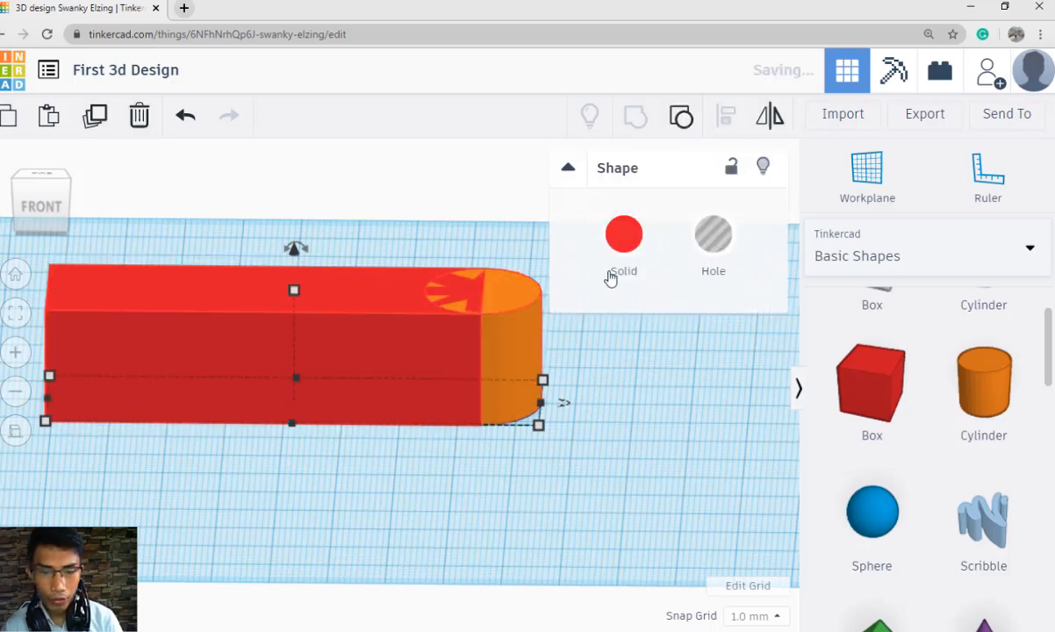
pyautogui.click(647, 415)
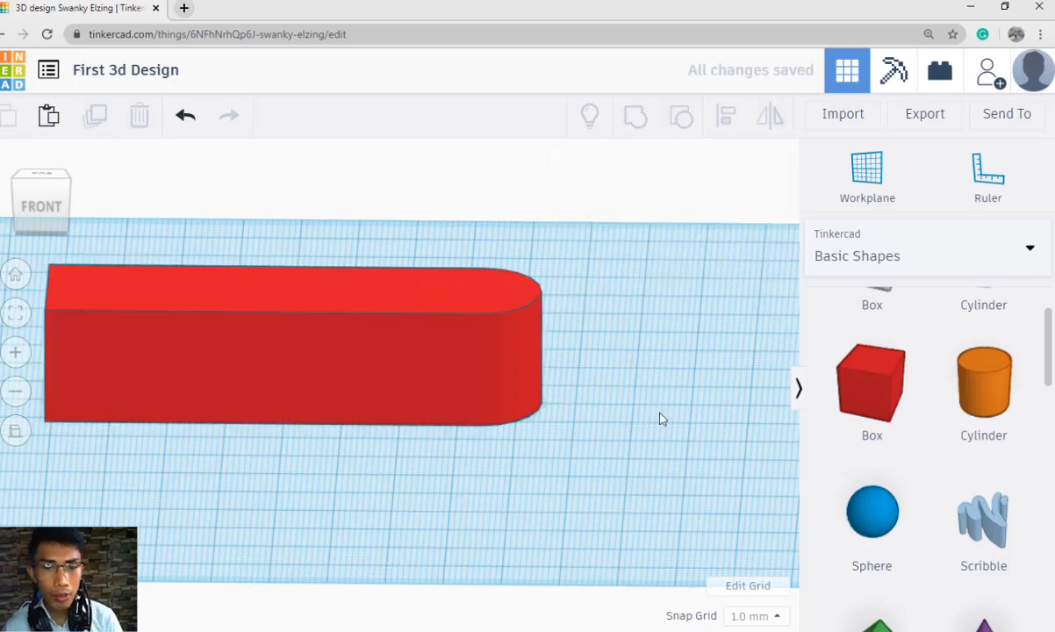
pyautogui.moveTo(660, 419)
pyautogui.mouseDown(button='right')
pyautogui.moveTo(607, 353)
pyautogui.moveTo(617, 433)
pyautogui.moveTo(553, 370)
pyautogui.moveTo(586, 346)
pyautogui.moveTo(686, 382)
pyautogui.moveTo(646, 409)
pyautogui.mouseUp(button='right')
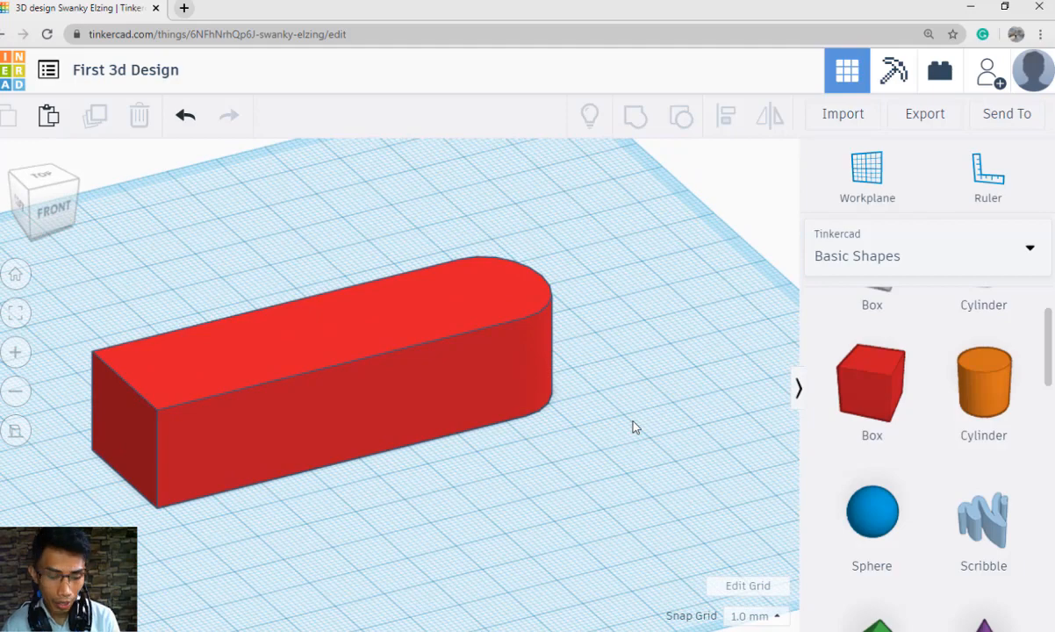
pyautogui.hotkey('ctrl', 'z')
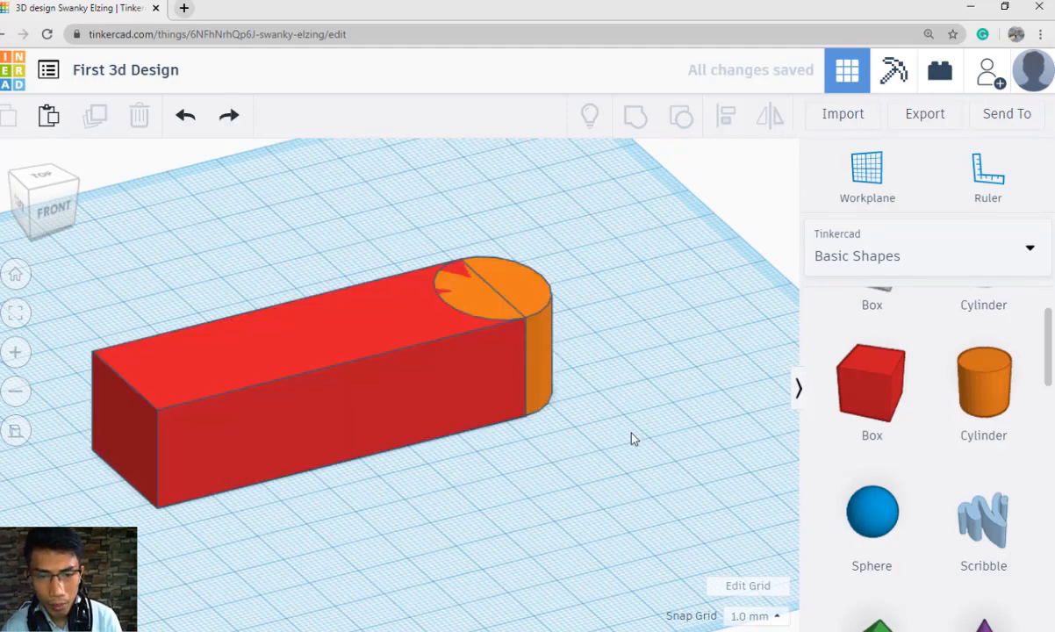
# Duplicate the orange cylinder and shift the copy 75 mm left along the red box so it half overlaps the opposite end.
pyautogui.click(537, 332)
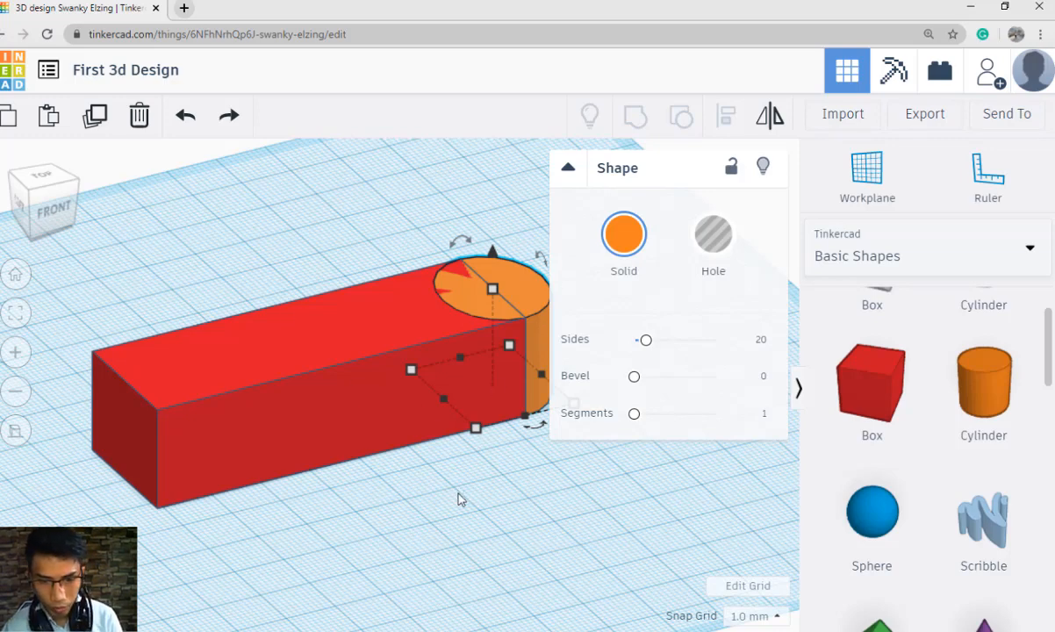
pyautogui.moveTo(459, 497); pyautogui.dragTo(482, 510, button='middle')
pyautogui.moveTo(573, 554); pyautogui.dragTo(531, 554, button='right')
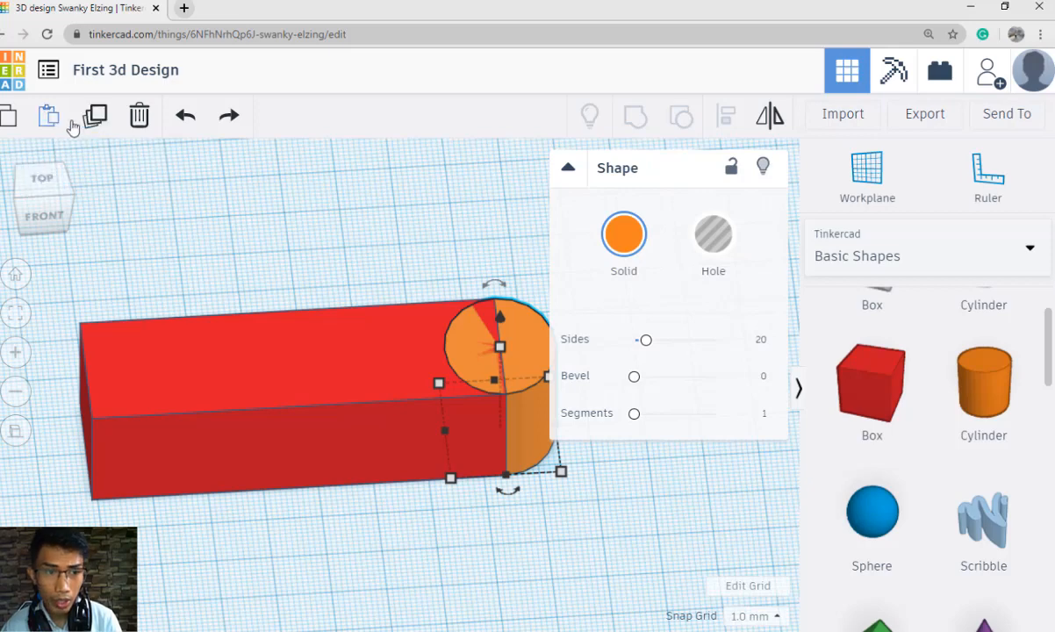
pyautogui.click(210, 174)
pyautogui.click(489, 328)
pyautogui.keyDown('alt'); pyautogui.moveTo(489, 328); pyautogui.dragTo(99, 377); pyautogui.keyUp('alt')
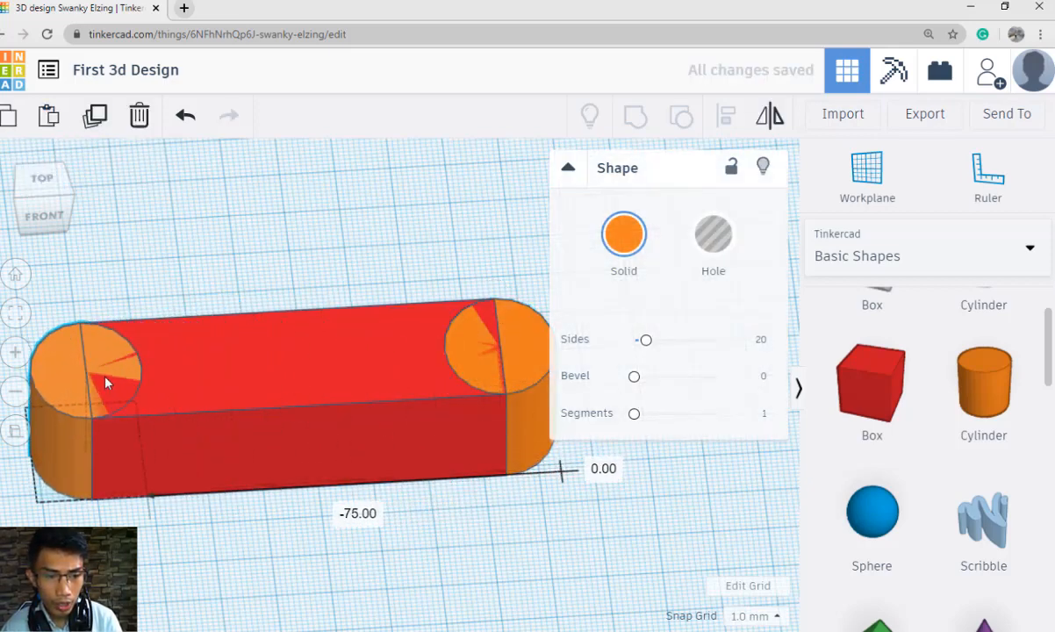
pyautogui.click(286, 530)
pyautogui.moveTo(282, 528); pyautogui.dragTo(449, 504, button='right')
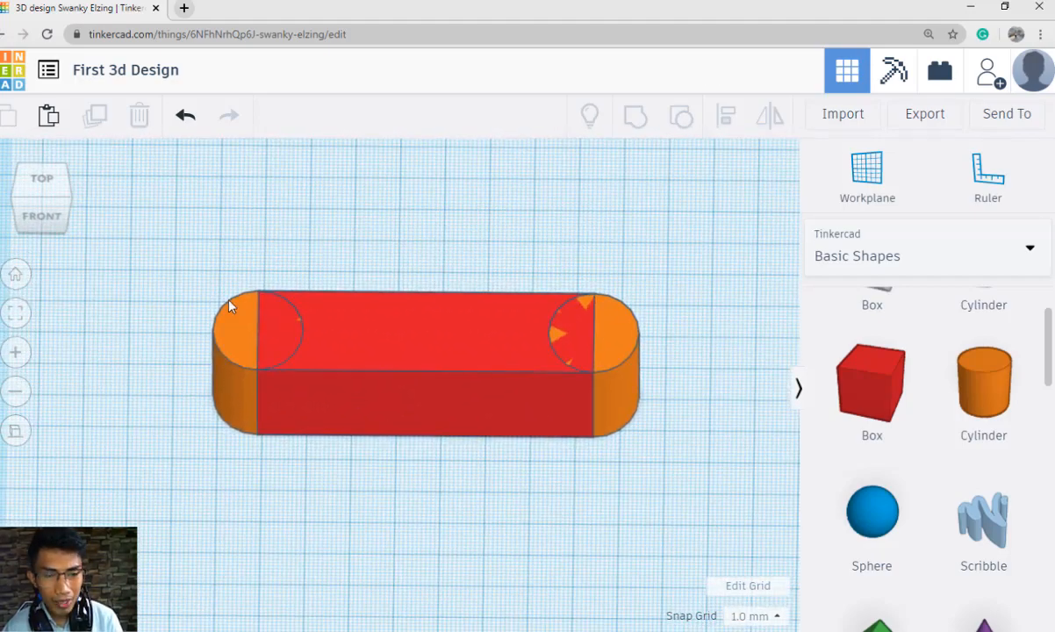
# Group the red box and both end cylinders into a single body with two rounded ends.
pyautogui.moveTo(117, 218); pyautogui.dragTo(773, 505)
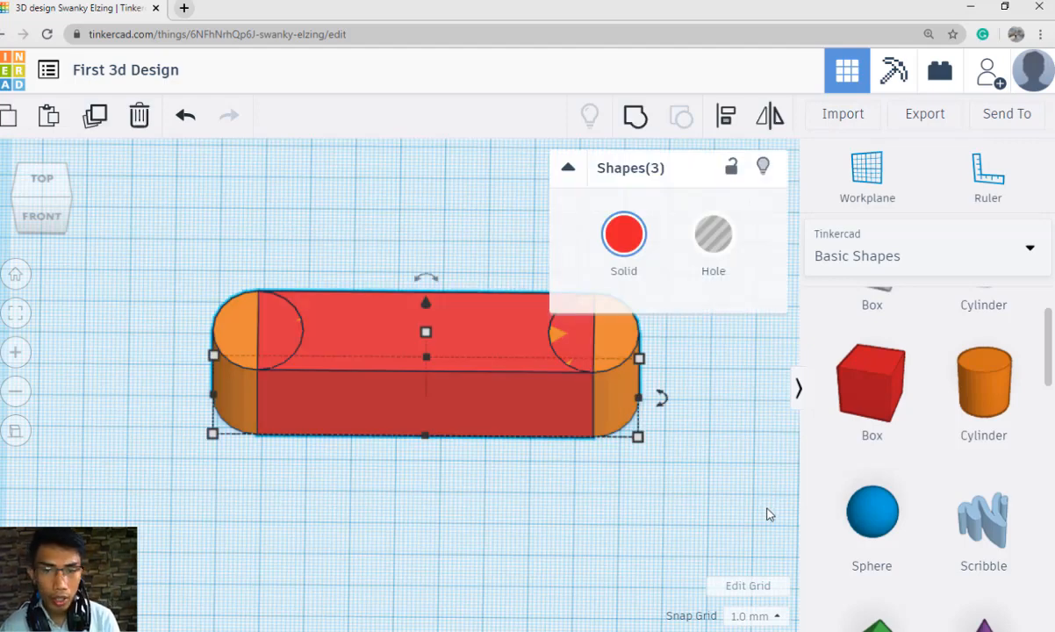
pyautogui.hotkey('ctrl', 'g')
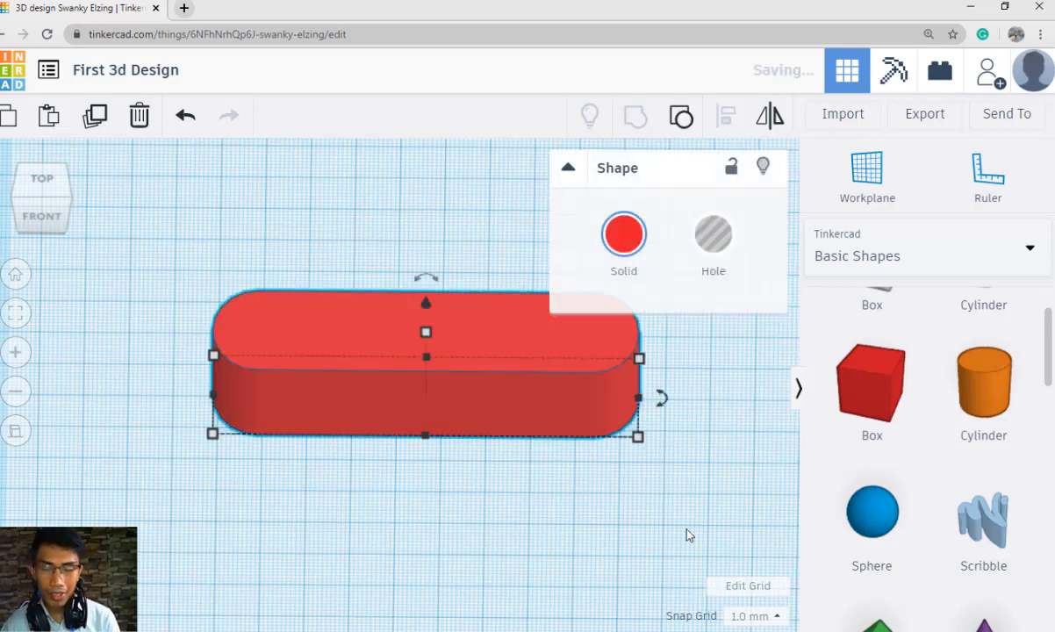
pyautogui.click(687, 533)
pyautogui.moveTo(665, 522); pyautogui.dragTo(638, 425, button='right')
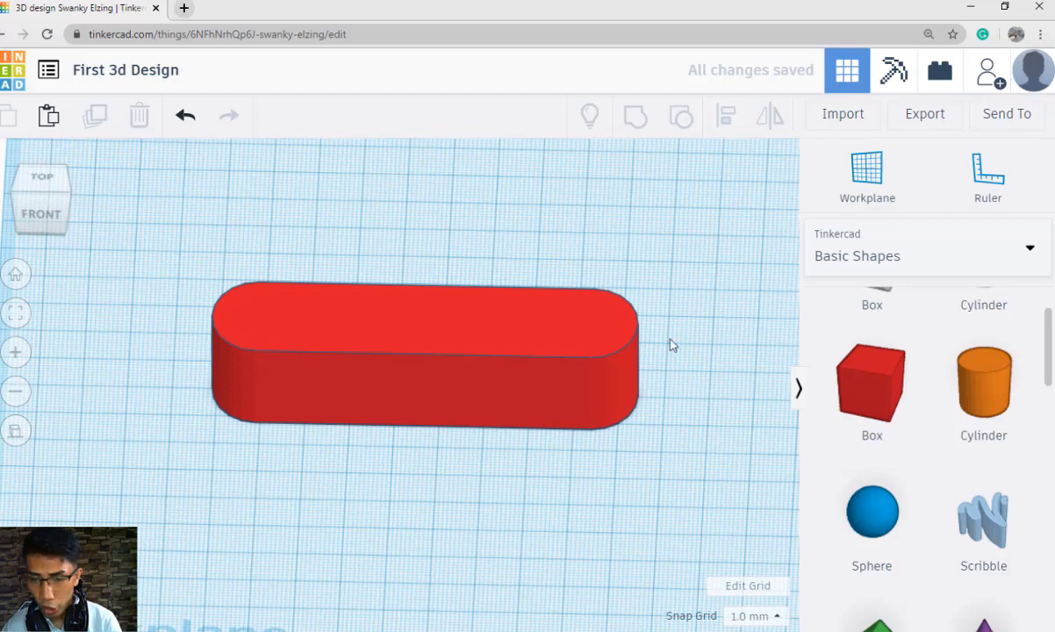
# Set the height of the rounded red body to 30 mm.
pyautogui.scroll(3, 606, 450)
pyautogui.moveTo(608, 452); pyautogui.dragTo(567, 508, button='middle')
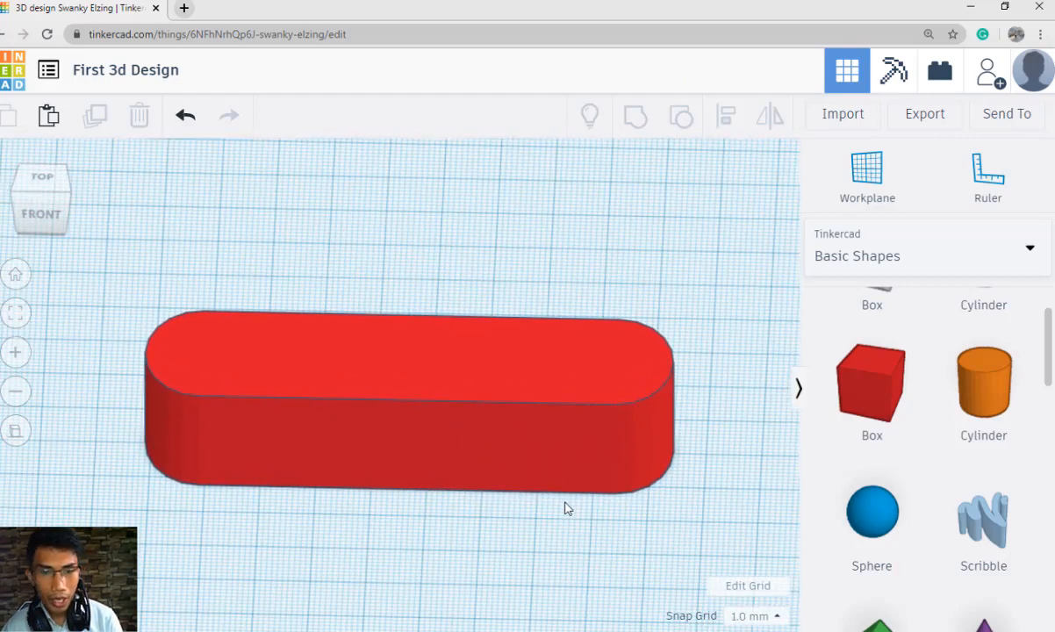
pyautogui.moveTo(596, 546); pyautogui.dragTo(597, 505, button='right')
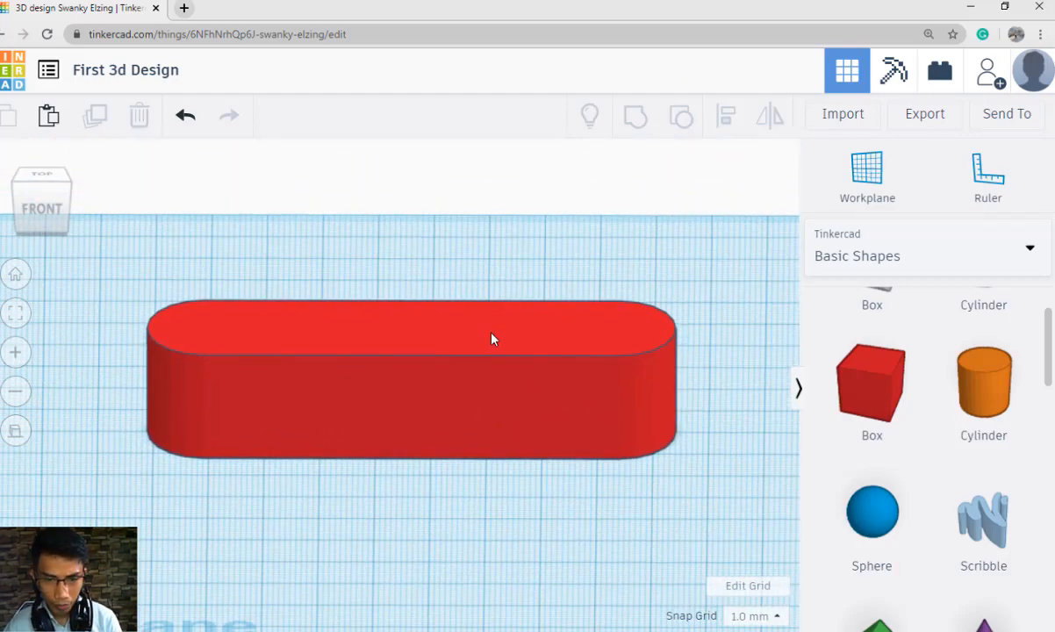
pyautogui.click(493, 339)
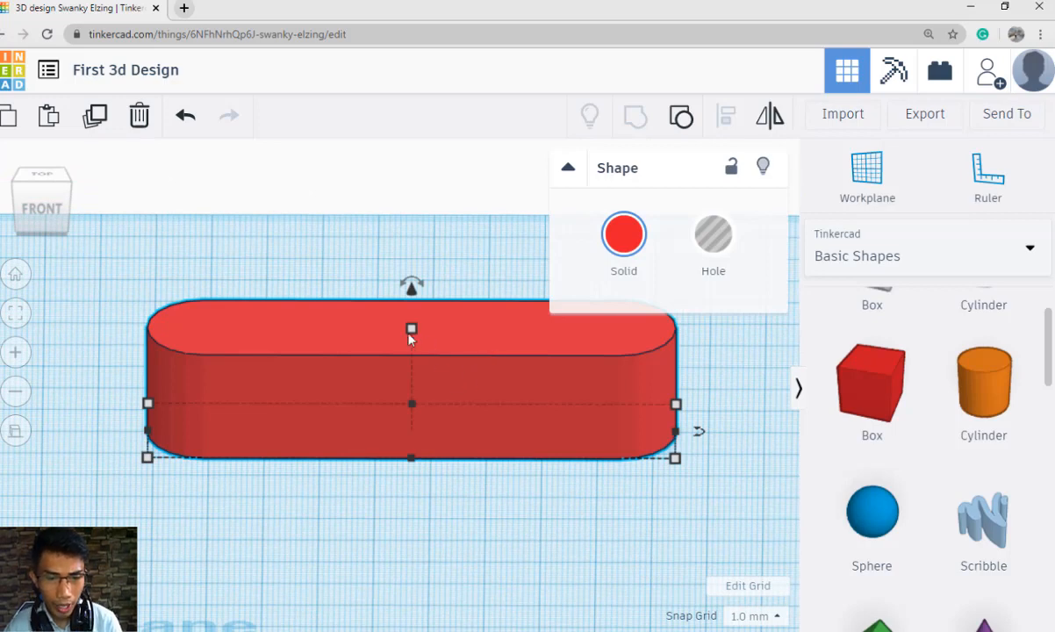
pyautogui.moveTo(410, 339); pyautogui.dragTo(397, 294)
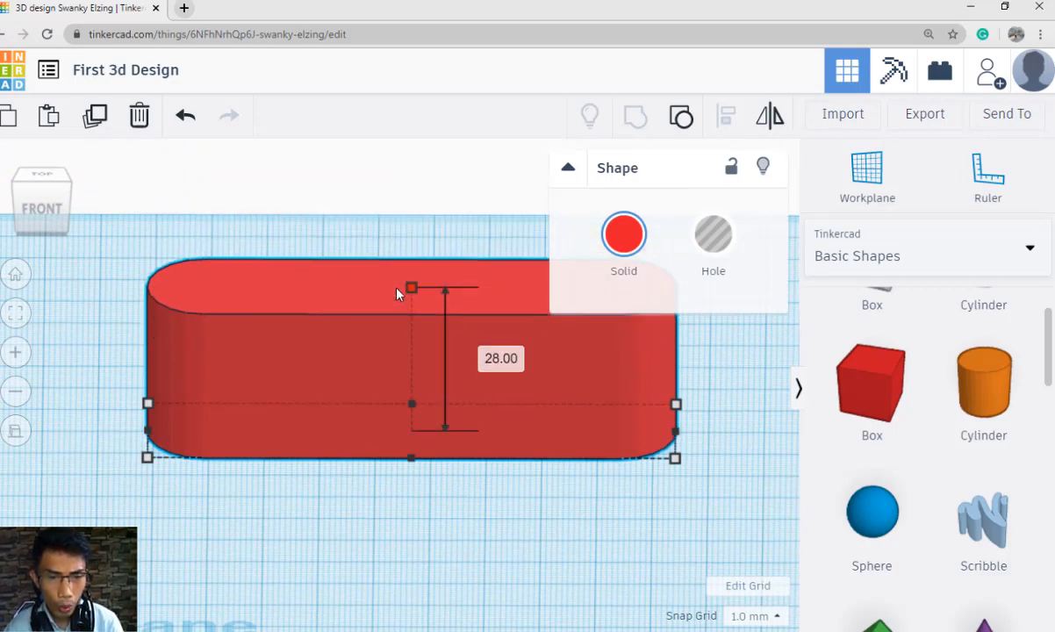
pyautogui.click(515, 357)
pyautogui.write('30')
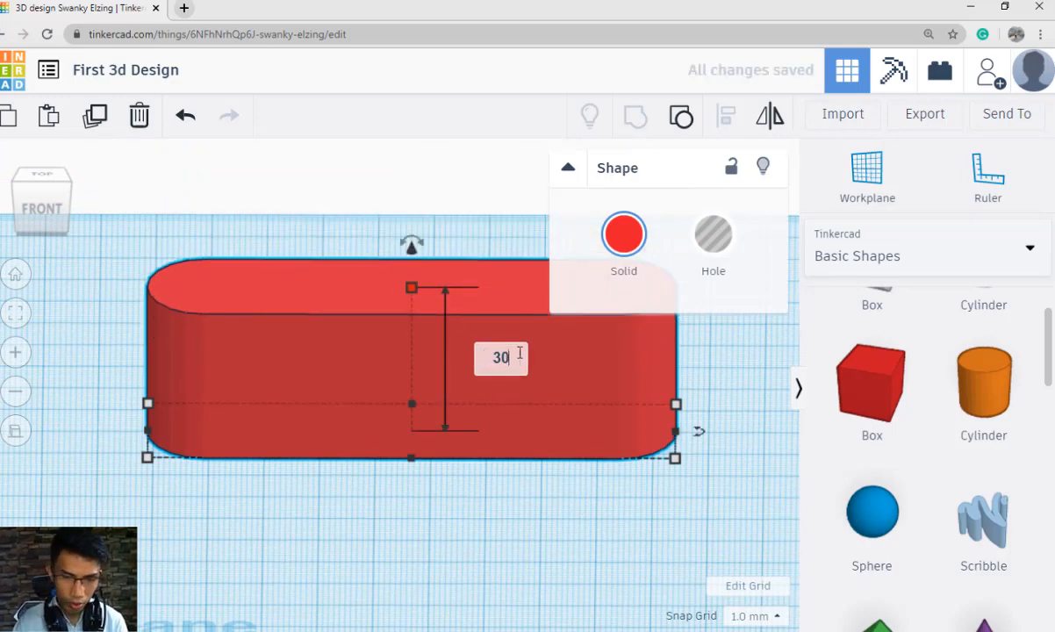
pyautogui.press('Return')
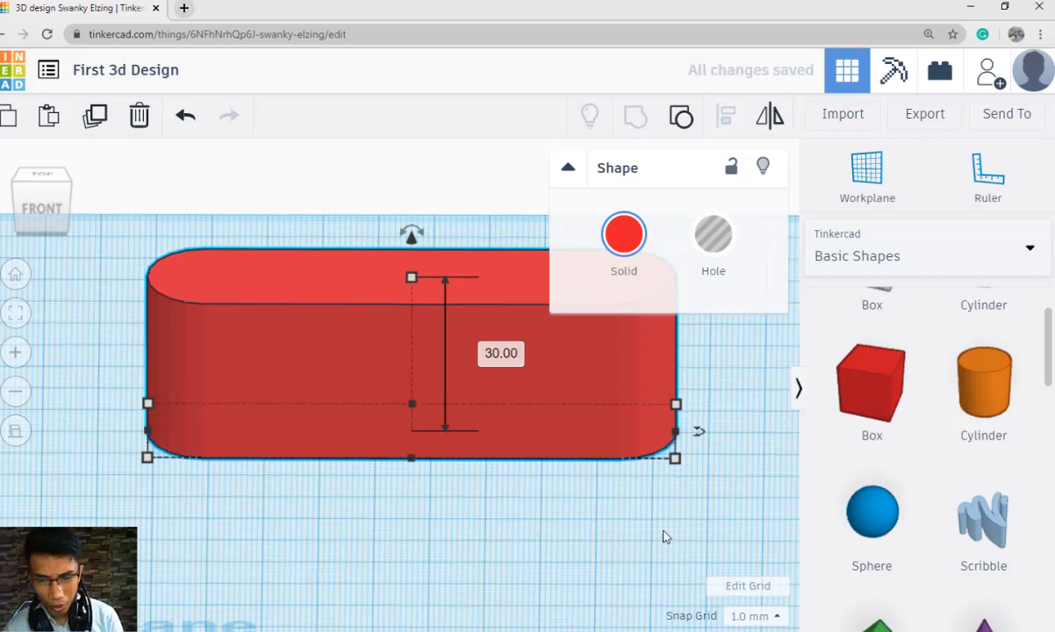
pyautogui.click(665, 520)
pyautogui.moveTo(665, 519); pyautogui.dragTo(664, 418, button='right')
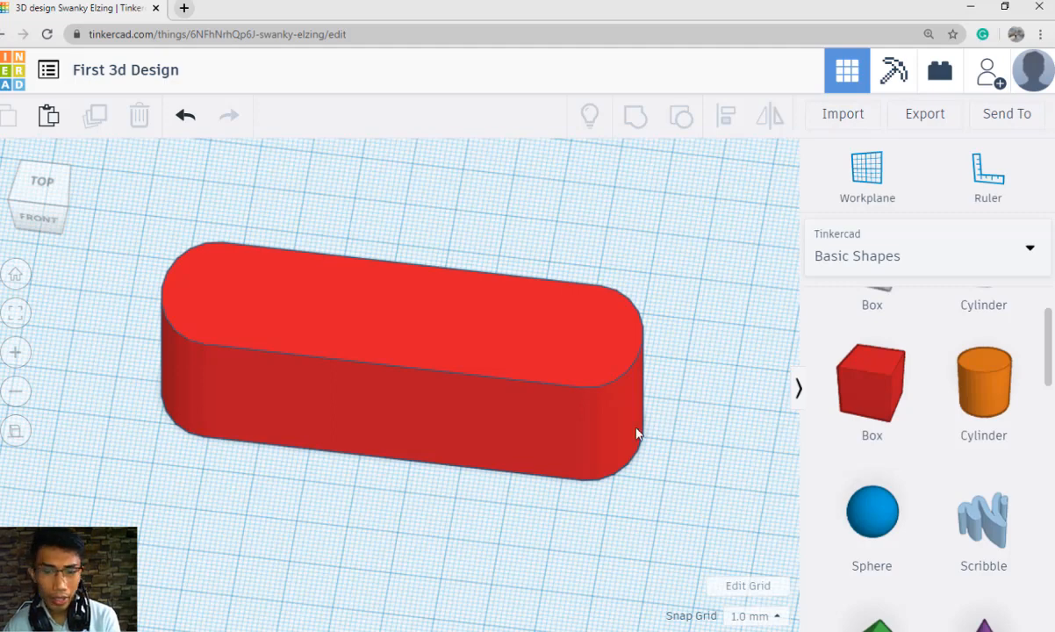
# Consult the camera reference image in Photos and recolour the rounded red body with the black preset.
pyautogui.click(638, 434)
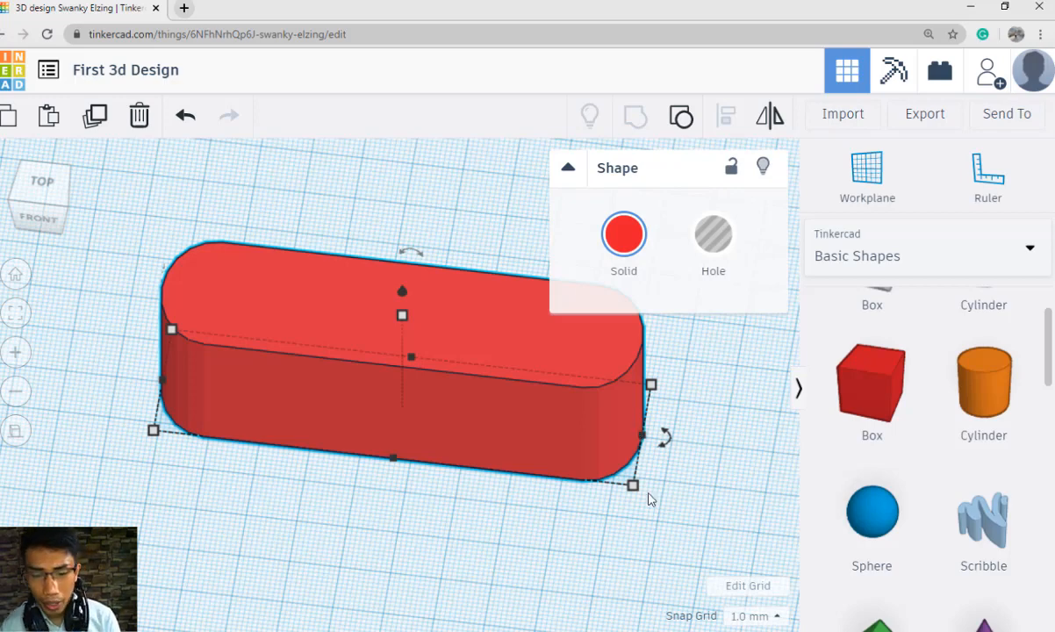
pyautogui.hotkey('alt', 'Tab')
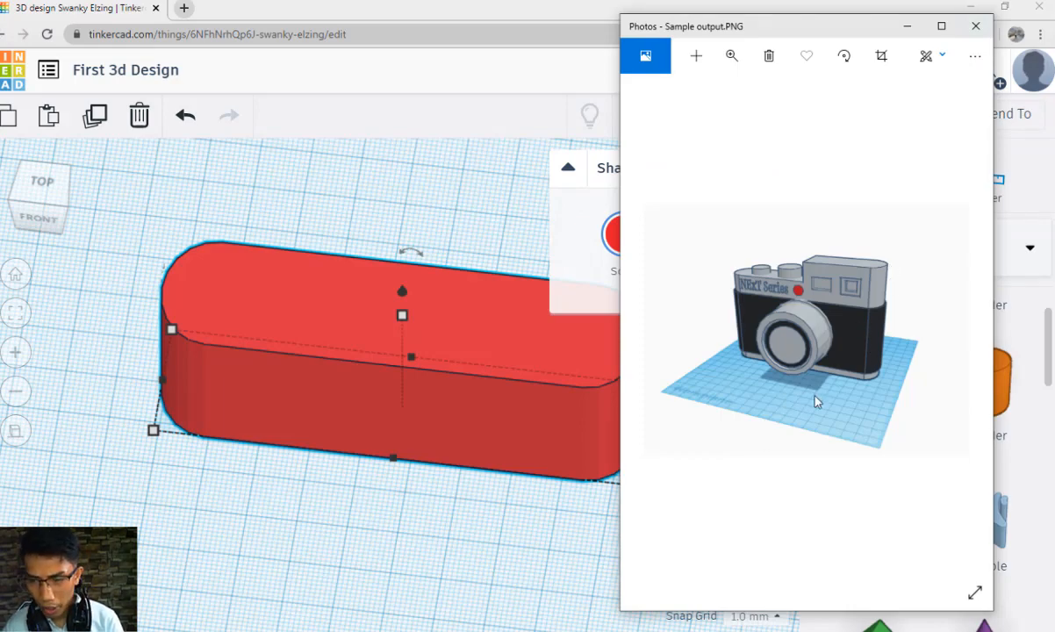
pyautogui.click(387, 528)
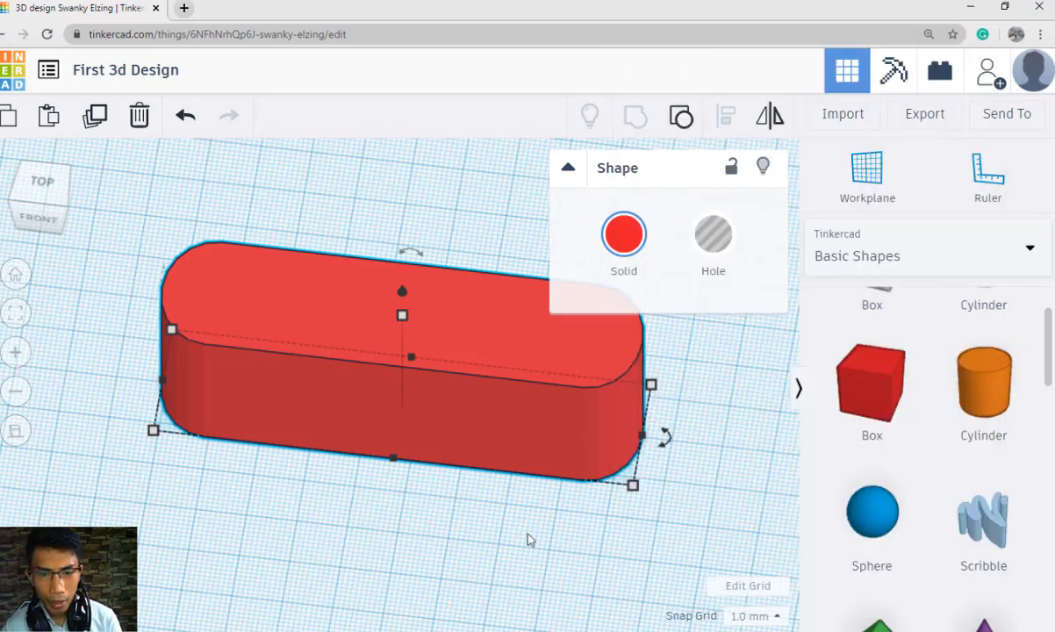
pyautogui.moveTo(530, 539); pyautogui.dragTo(490, 455, button='right')
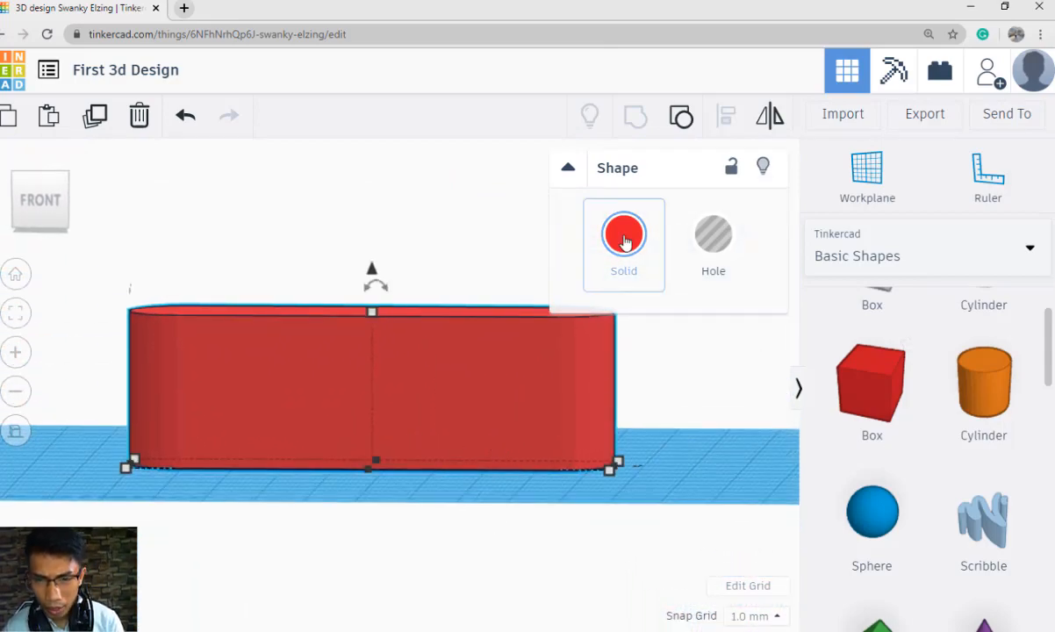
pyautogui.click(624, 235)
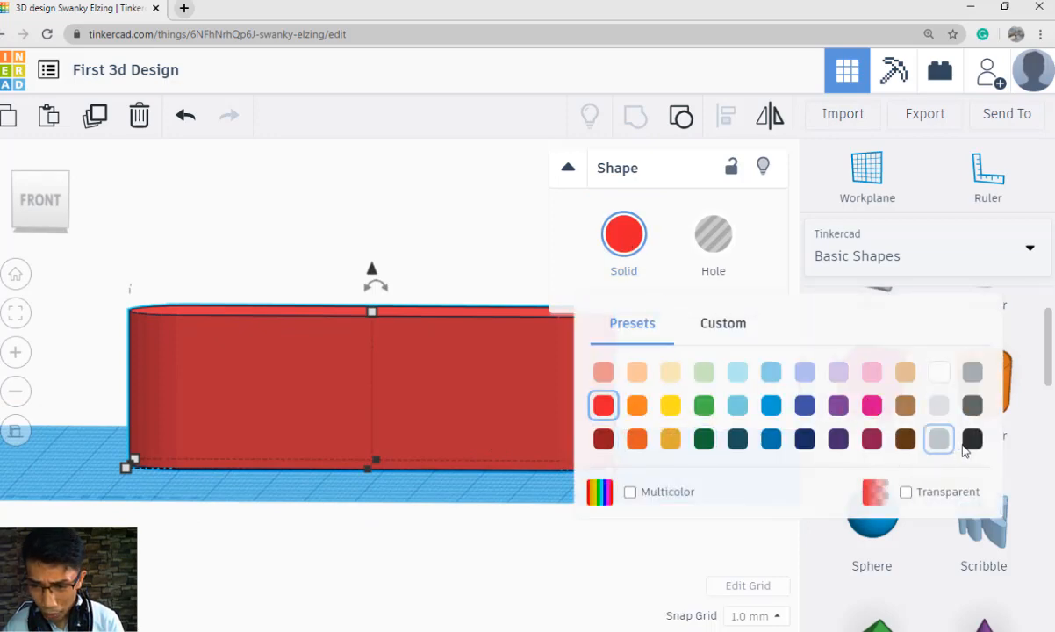
pyautogui.click(972, 439)
pyautogui.click(691, 434)
pyautogui.moveTo(691, 433); pyautogui.dragTo(686, 462, button='right')
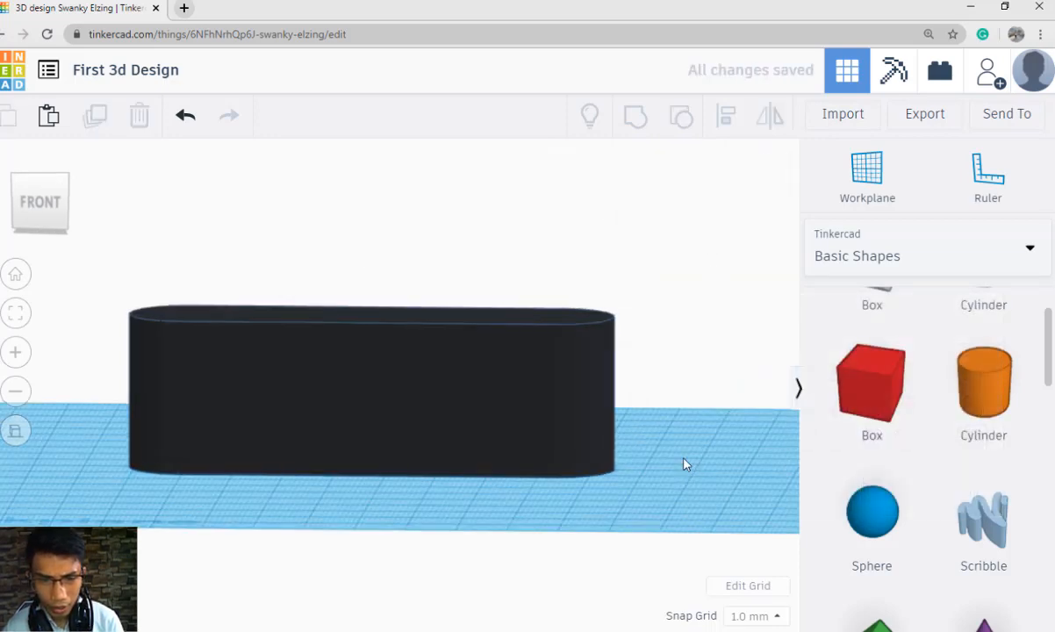
# Make a light gray duplicate of the black body in the same place, stretched upward to a height of 49 mm.
pyautogui.click(519, 424)
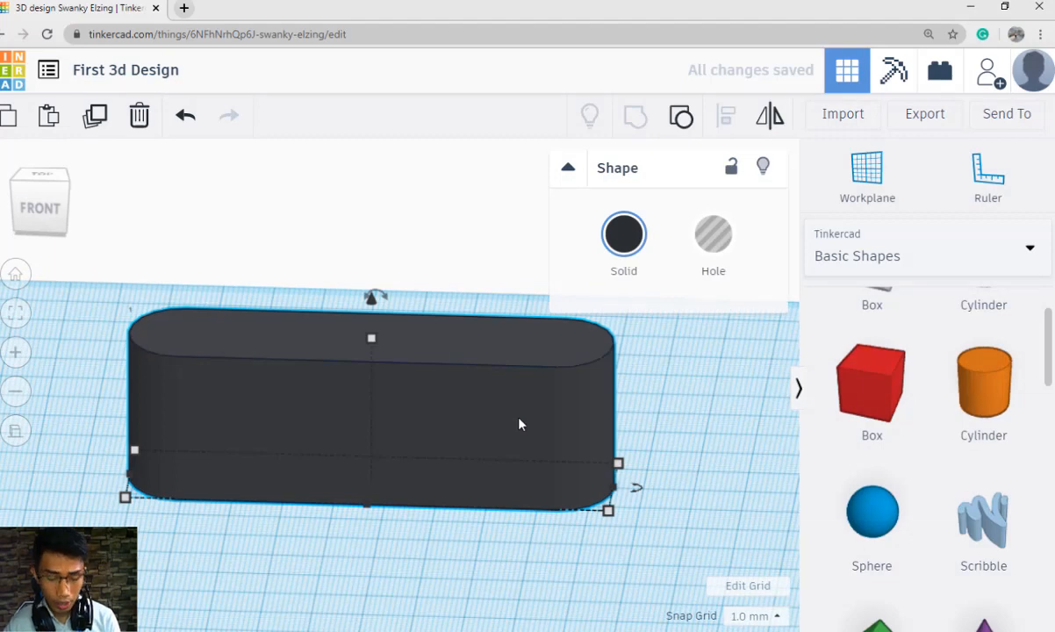
pyautogui.click(96, 119)
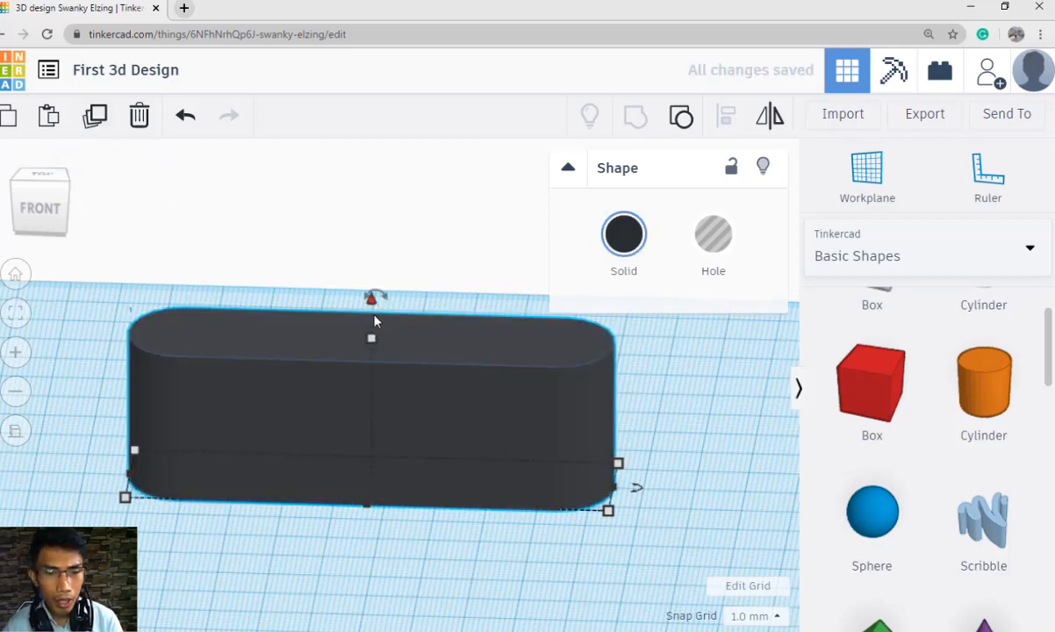
pyautogui.moveTo(372, 337); pyautogui.dragTo(370, 251)
pyautogui.click(624, 236)
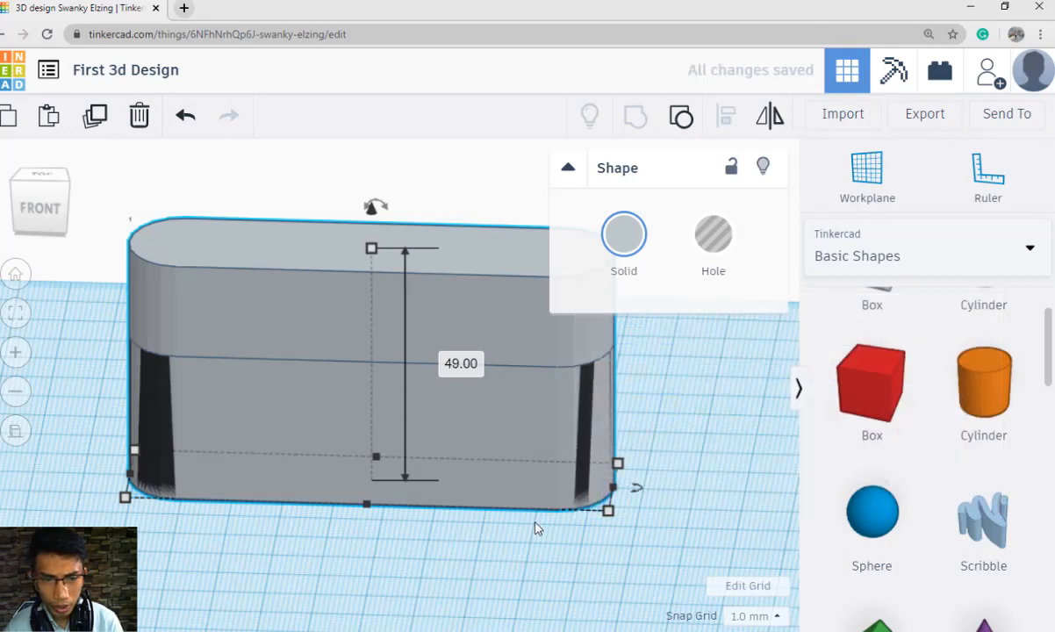
pyautogui.click(427, 311)
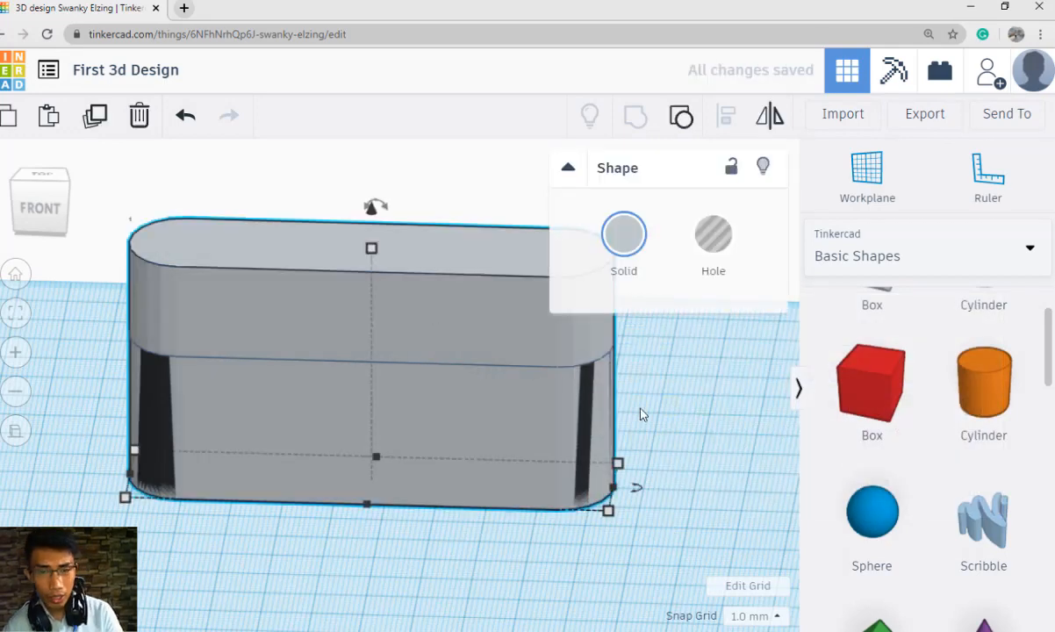
# Set the light gray copy's footprint to 93 mm long and 23 mm front to back.
pyautogui.moveTo(664, 438); pyautogui.dragTo(619, 450, button='right')
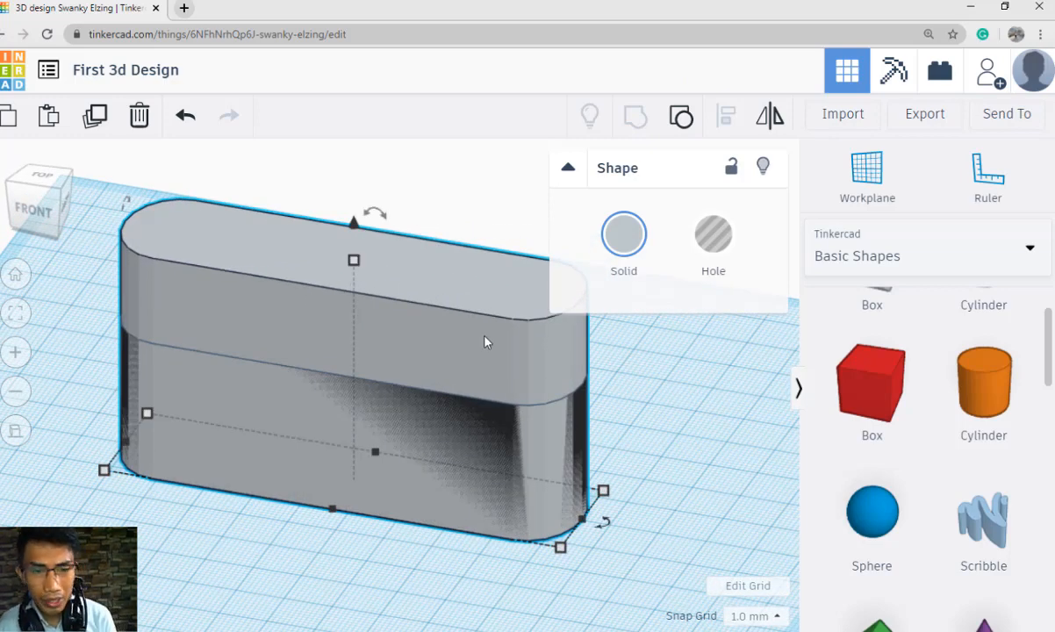
pyautogui.moveTo(558, 552)
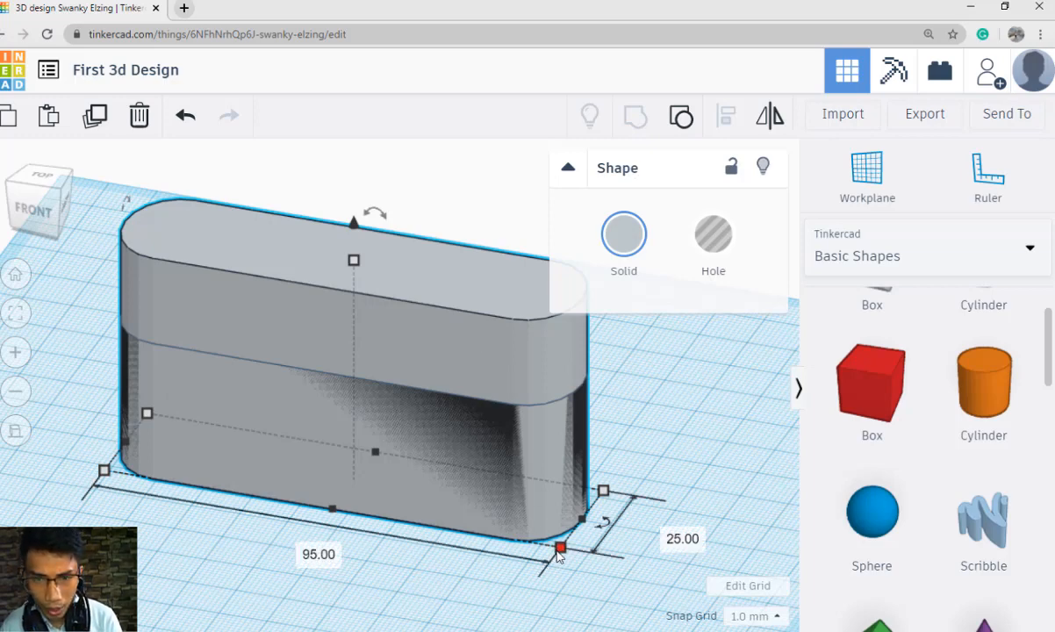
pyautogui.click(678, 537)
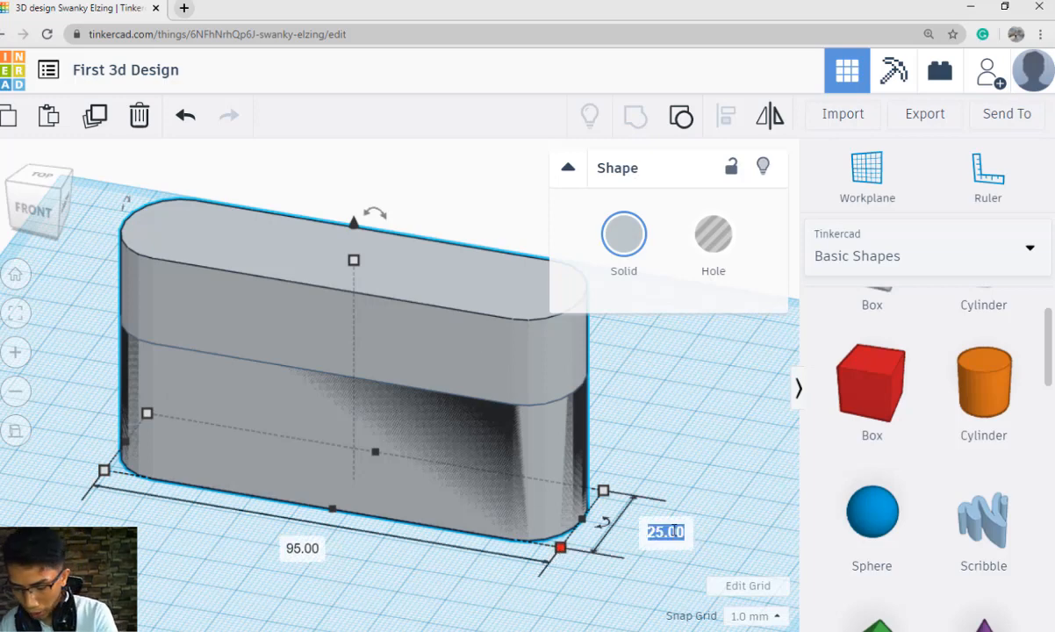
pyautogui.write('23')
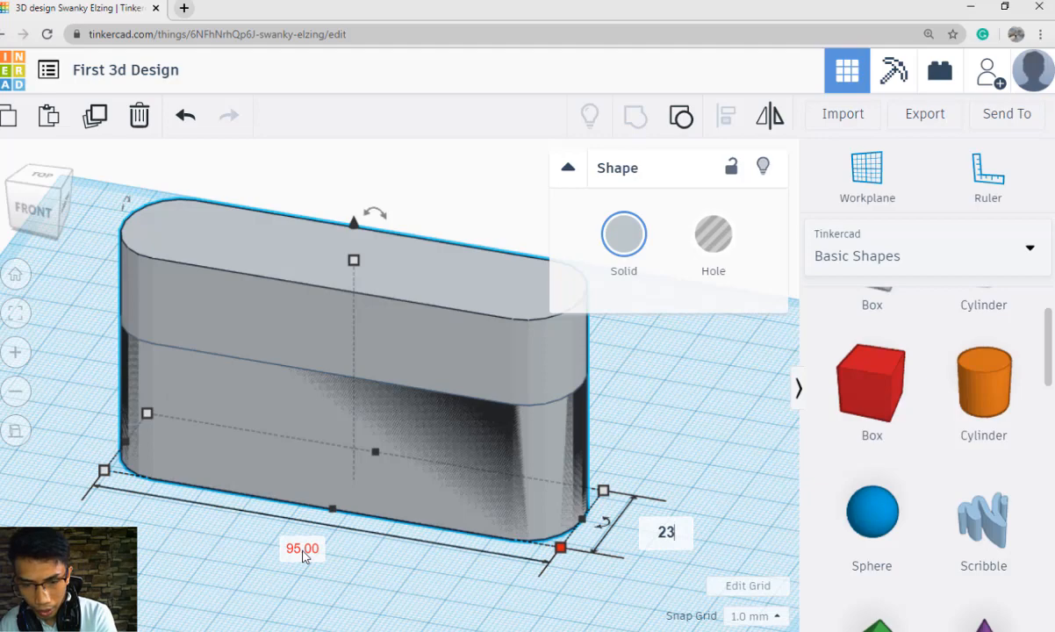
pyautogui.click(303, 549)
pyautogui.write('93')
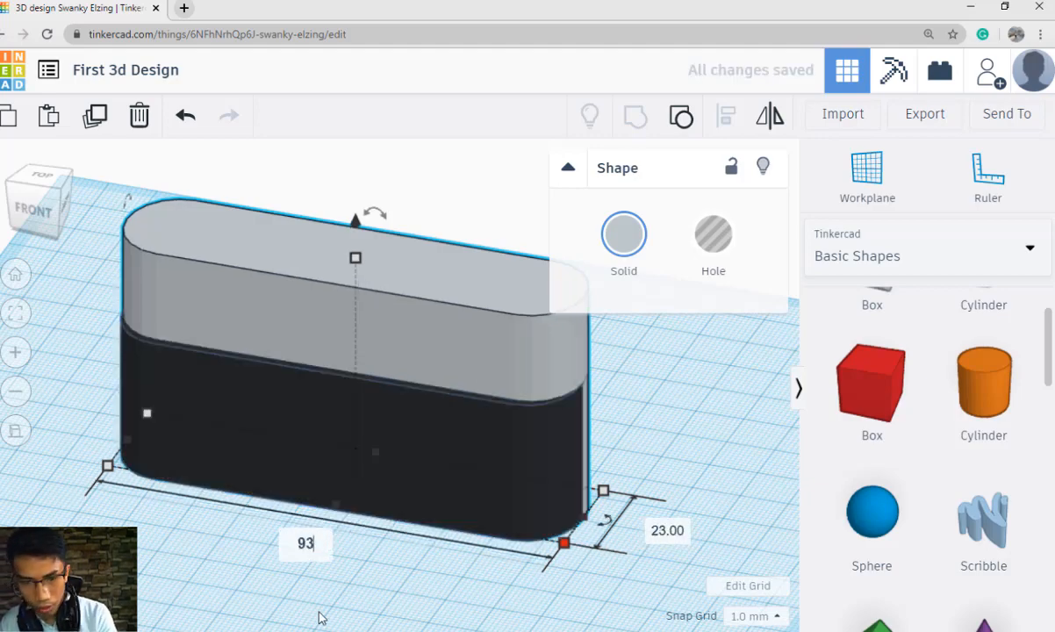
pyautogui.press('Return')
pyautogui.click(373, 575)
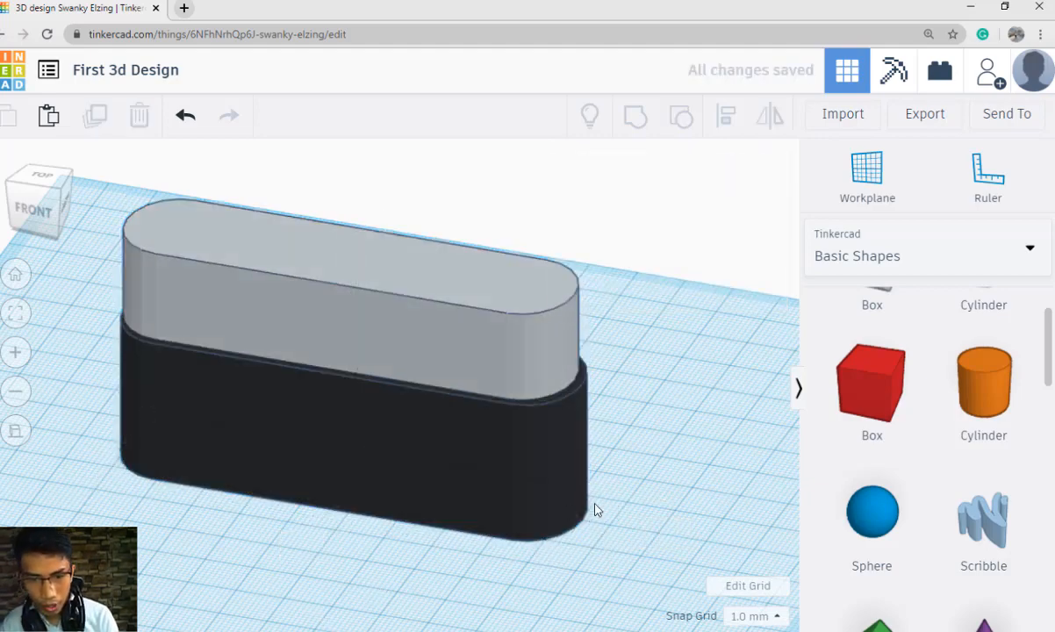
# Compare the model with the camera reference image in Photos and raise the black body slightly so a light gray strip shows beneath it.
pyautogui.moveTo(593, 507); pyautogui.dragTo(638, 430, button='right')
pyautogui.scroll(-2, 629, 441)
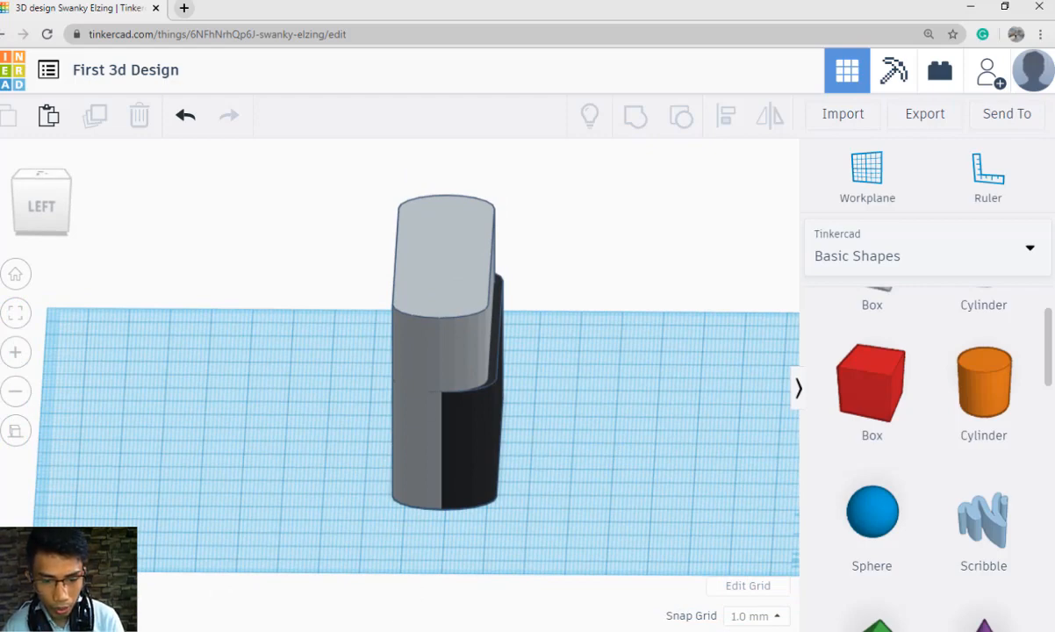
pyautogui.click(436, 625)
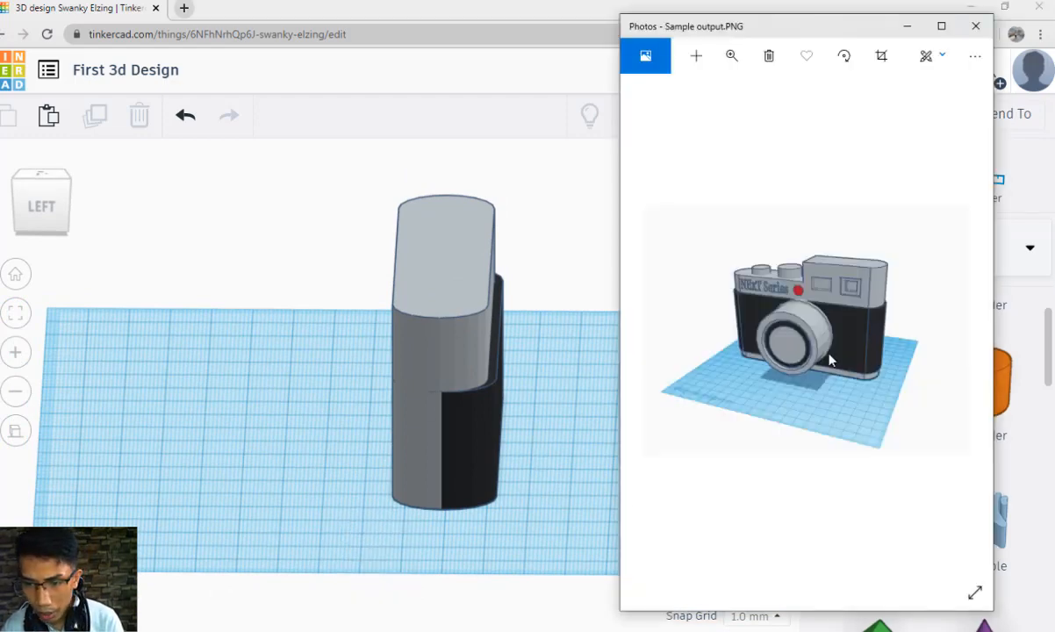
pyautogui.click(561, 496)
pyautogui.moveTo(562, 492); pyautogui.dragTo(442, 477, button='right')
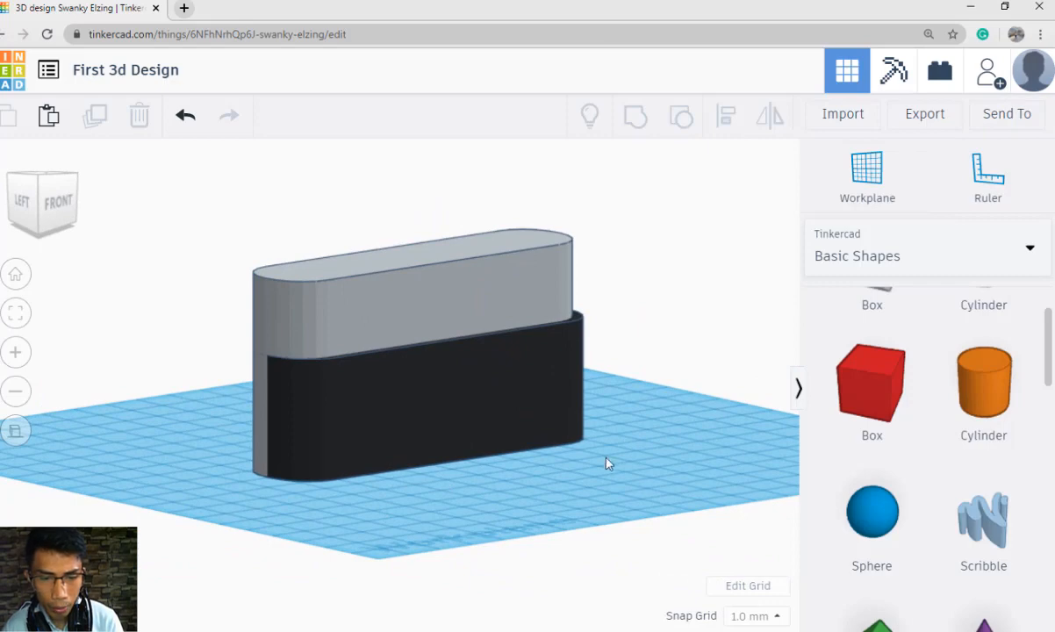
pyautogui.click(576, 434)
pyautogui.moveTo(578, 437); pyautogui.dragTo(509, 462, button='right')
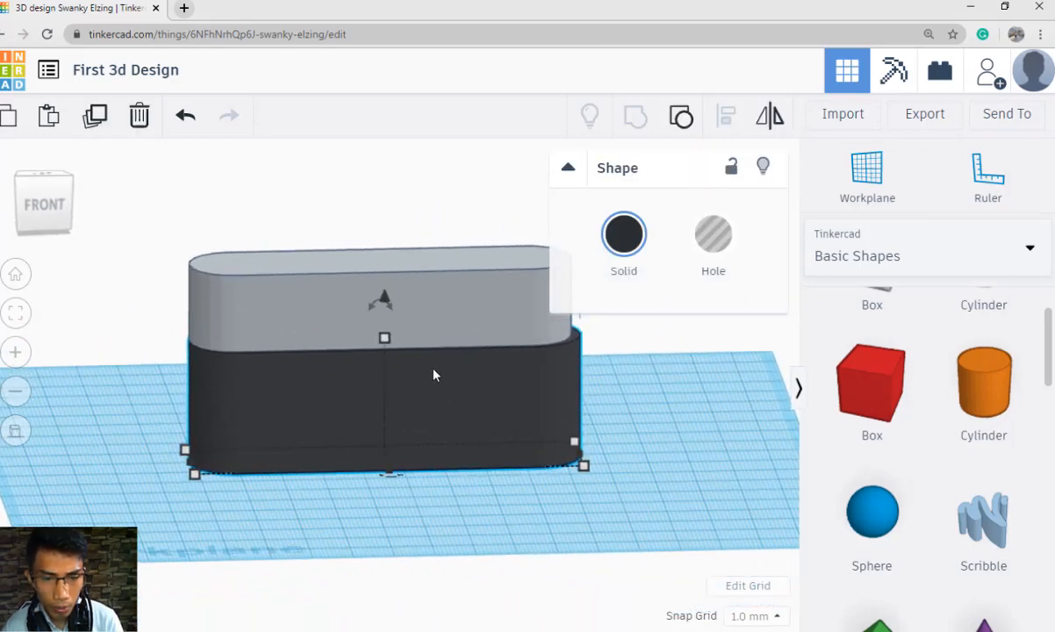
pyautogui.moveTo(388, 297); pyautogui.dragTo(389, 289)
pyautogui.click(501, 514)
pyautogui.moveTo(501, 514); pyautogui.dragTo(572, 503, button='right')
pyautogui.scroll(-3, 573, 503)
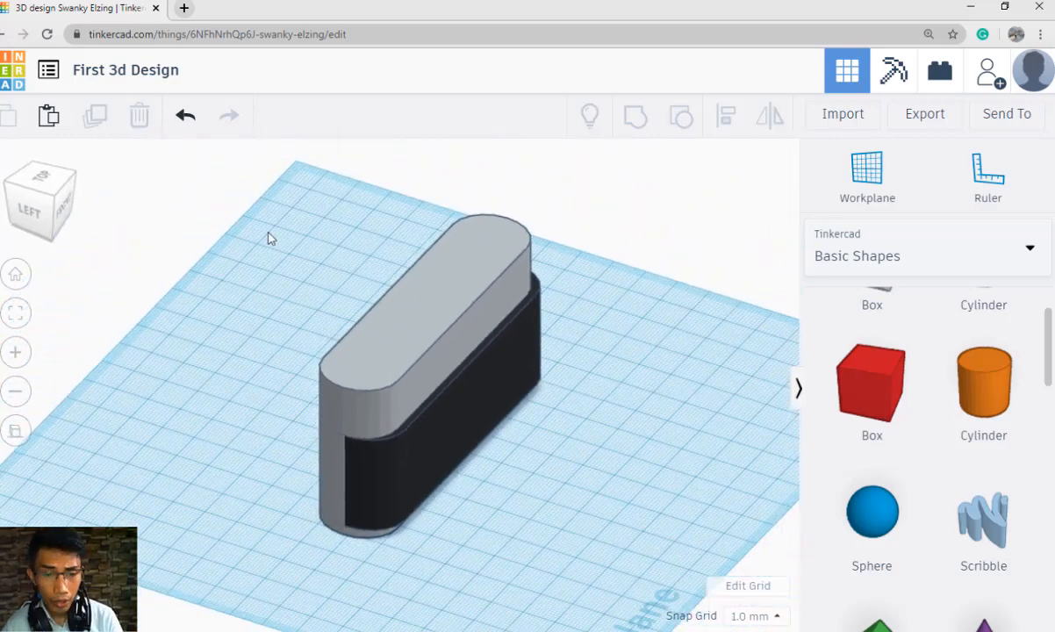
# Align the black and light gray bodies on their centres front to back.
pyautogui.moveTo(223, 168); pyautogui.dragTo(617, 579)
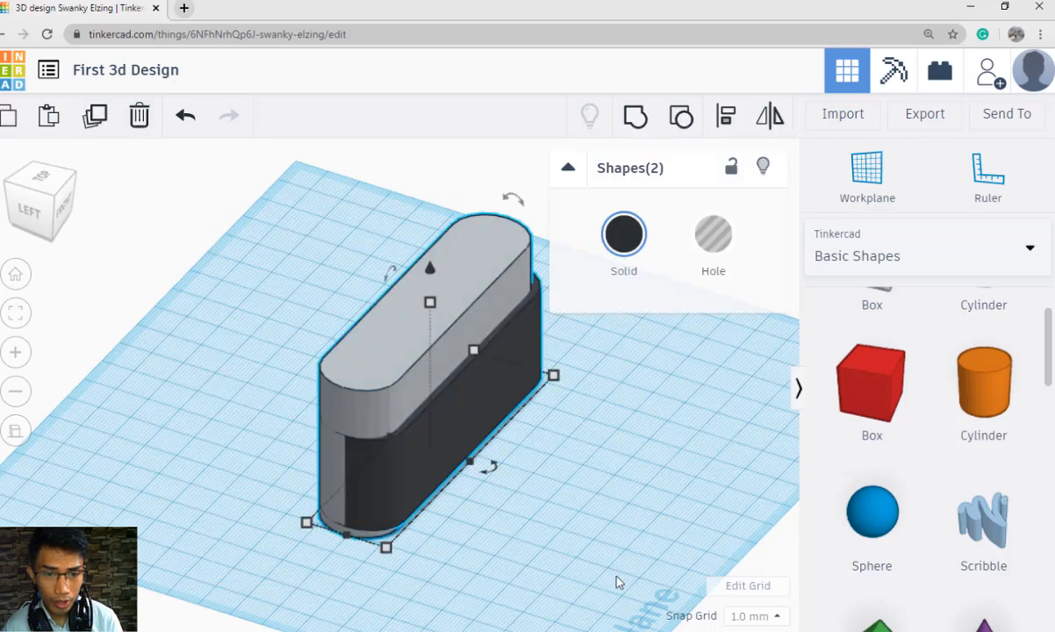
pyautogui.click(537, 436)
pyautogui.click(422, 329)
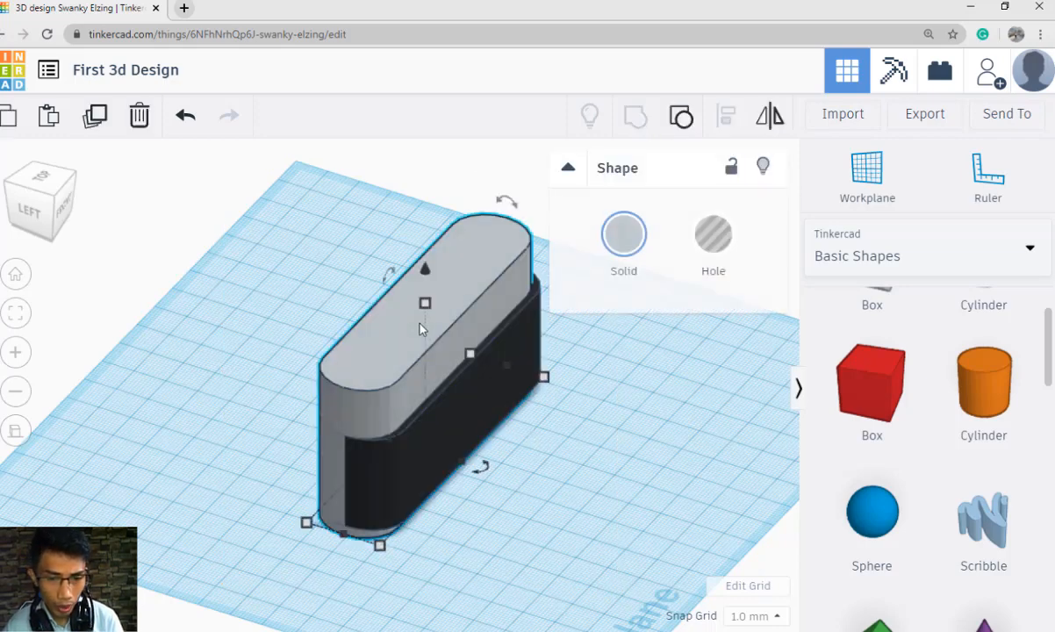
pyautogui.scroll(2, 395, 356)
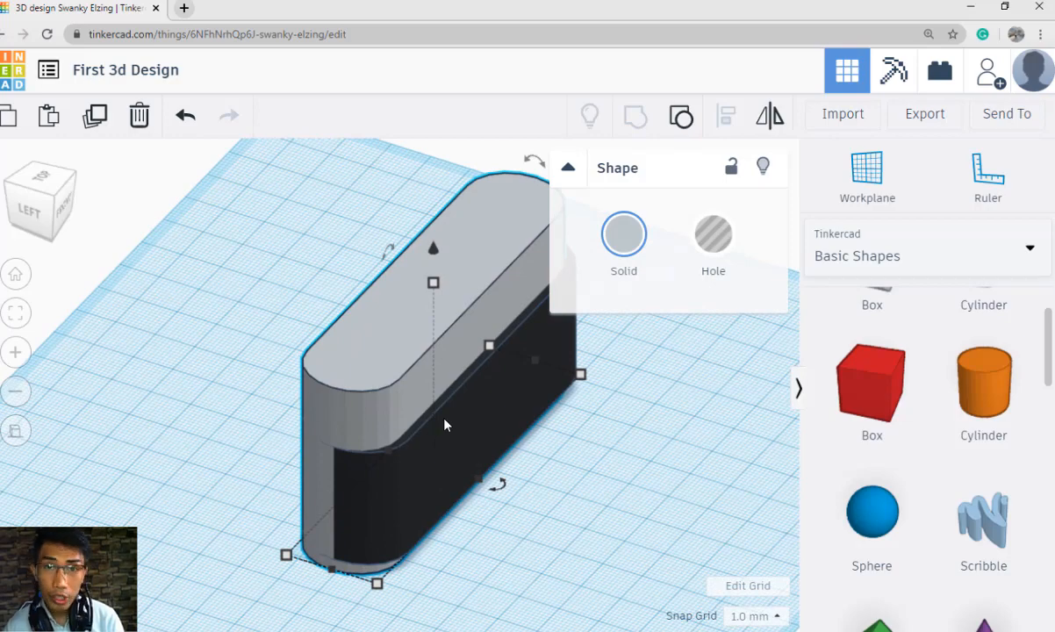
pyautogui.keyDown('shift'); pyautogui.click(489, 446); pyautogui.keyUp('shift')
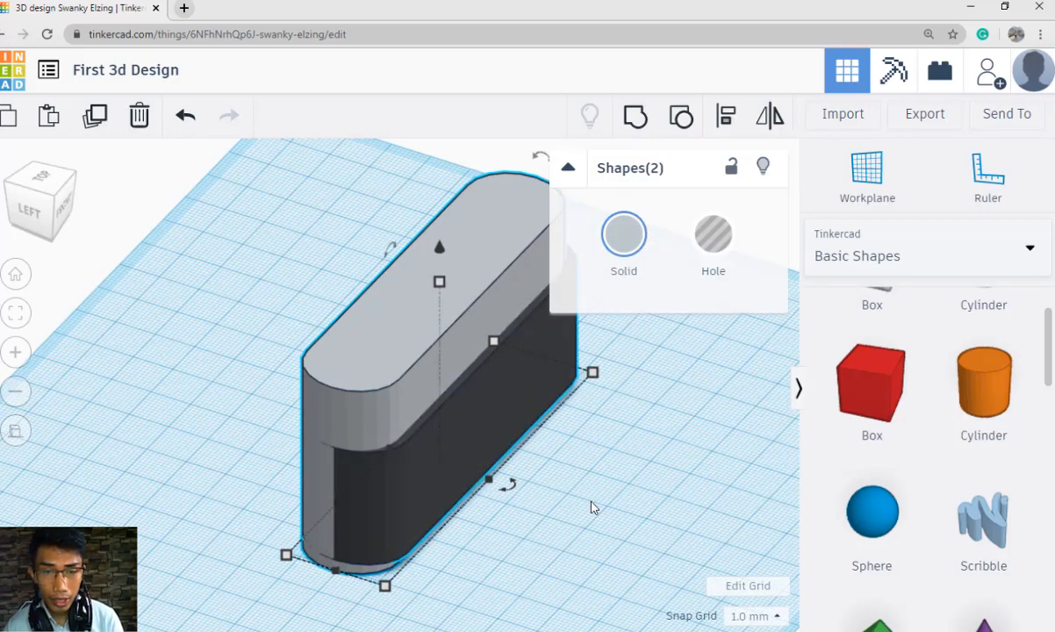
pyautogui.scroll(2, 597, 505)
pyautogui.scroll(-3, 612, 507)
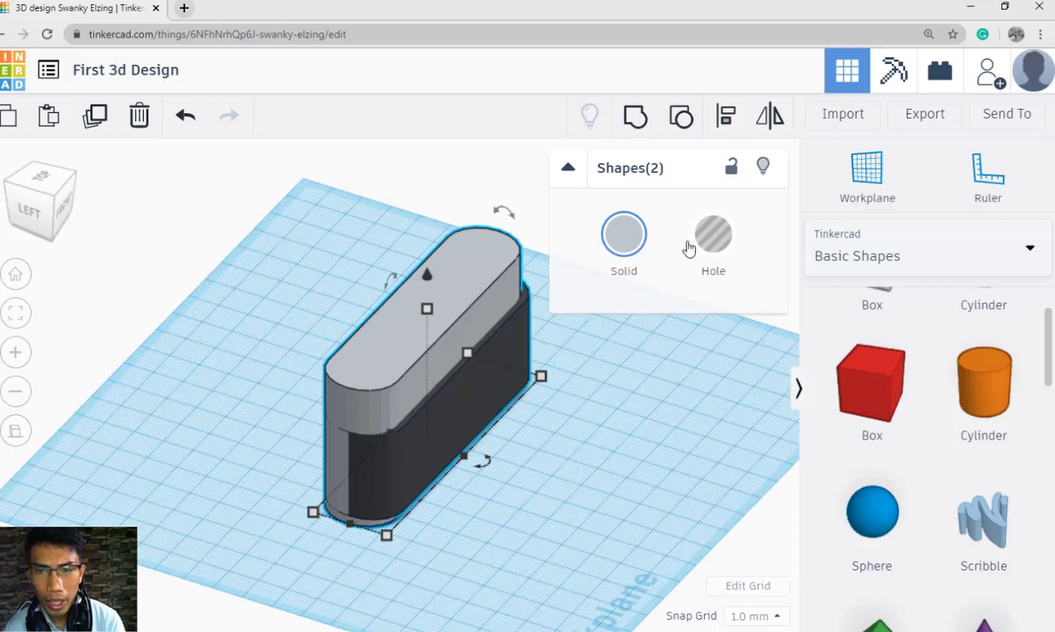
pyautogui.click(725, 128)
pyautogui.scroll(2, 617, 423)
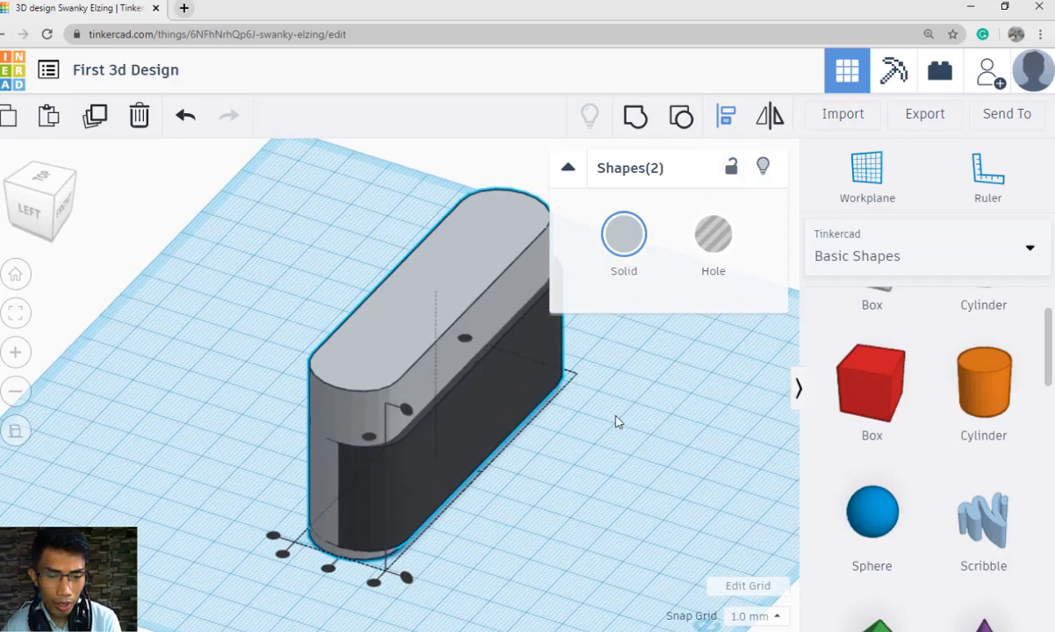
pyautogui.moveTo(616, 422); pyautogui.dragTo(637, 458, button='right')
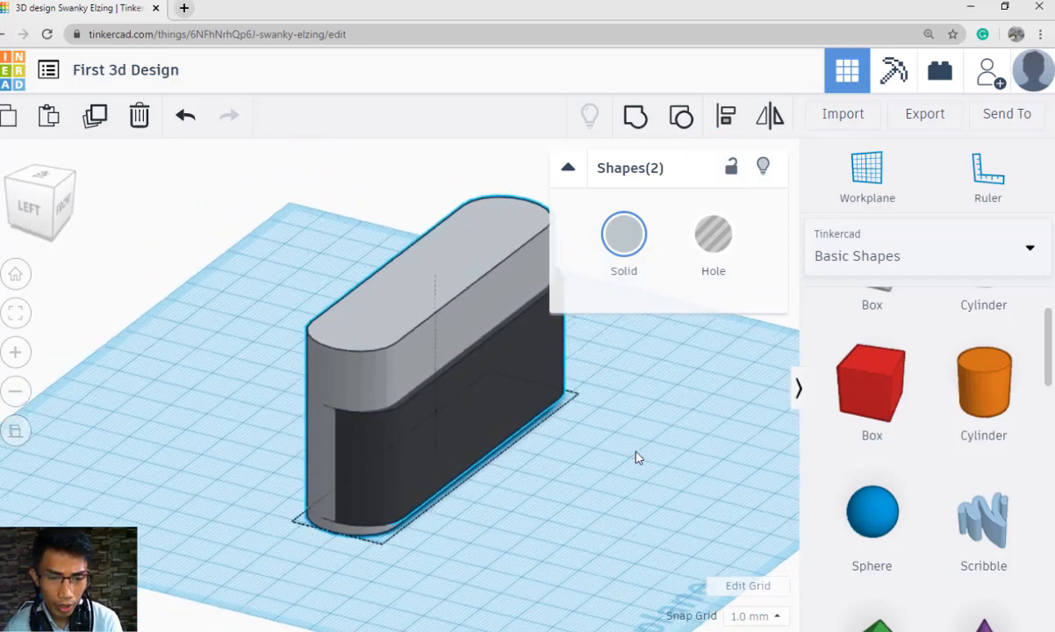
pyautogui.scroll(3, 481, 513)
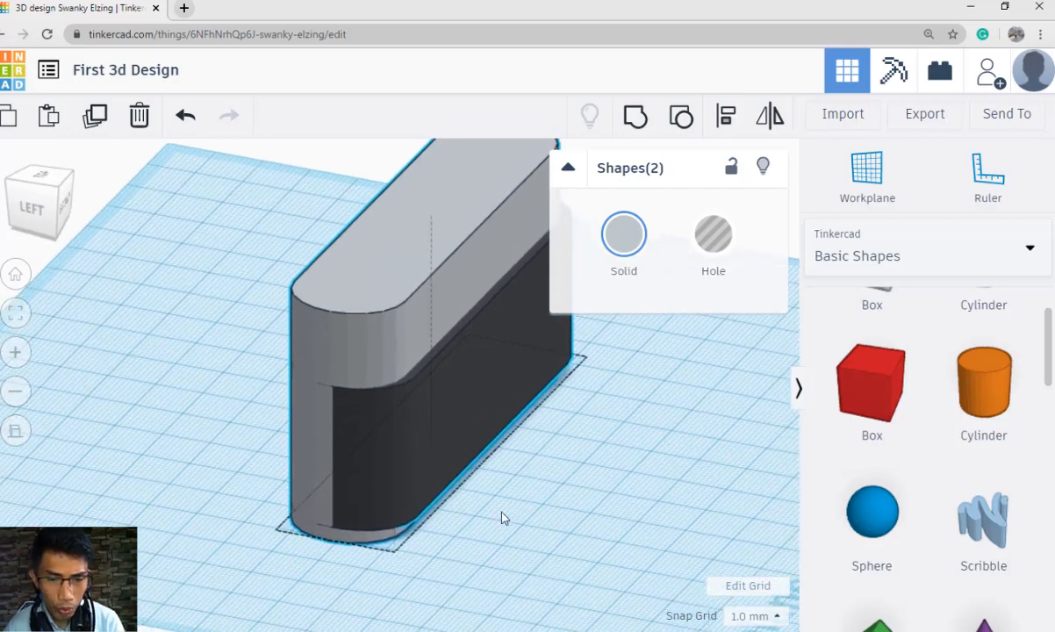
pyautogui.moveTo(503, 518); pyautogui.dragTo(434, 550, button='middle')
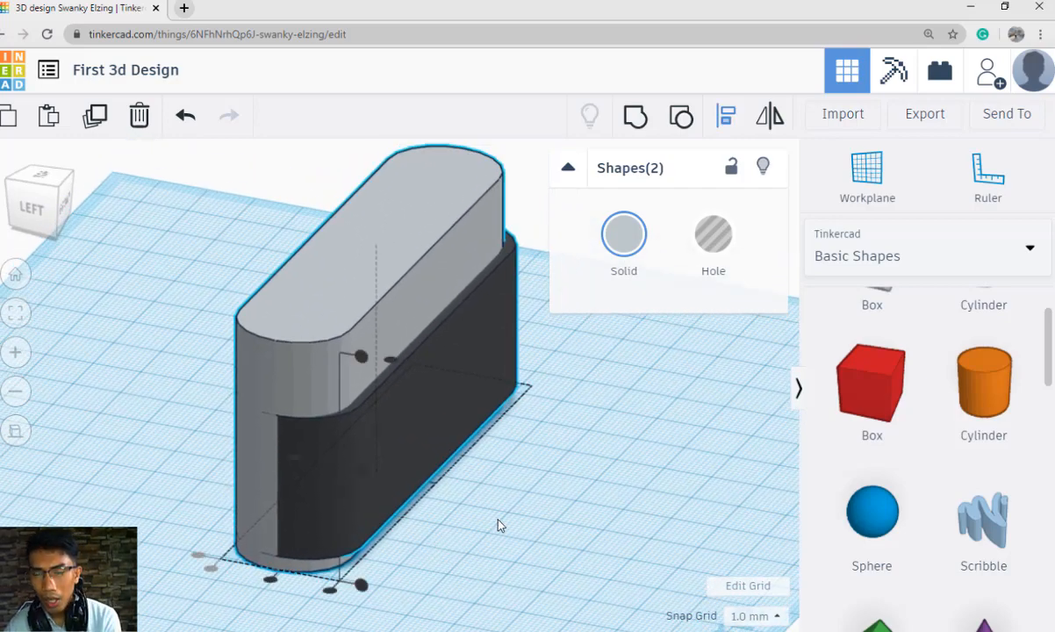
pyautogui.moveTo(516, 527); pyautogui.dragTo(549, 528, button='right')
pyautogui.moveTo(553, 526); pyautogui.dragTo(516, 516, button='middle')
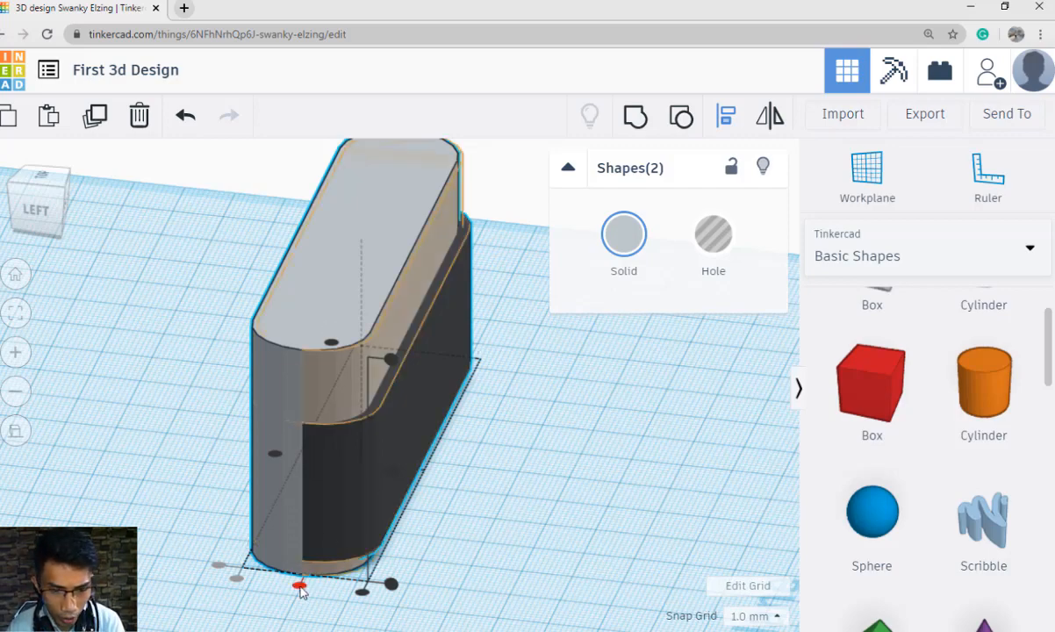
pyautogui.moveTo(301, 584); pyautogui.dragTo(301, 592)
# Align the two bodies on their vertical centres and lower the black body until only a thin light gray strip remains beneath it.
pyautogui.moveTo(505, 548); pyautogui.dragTo(400, 464, button='right')
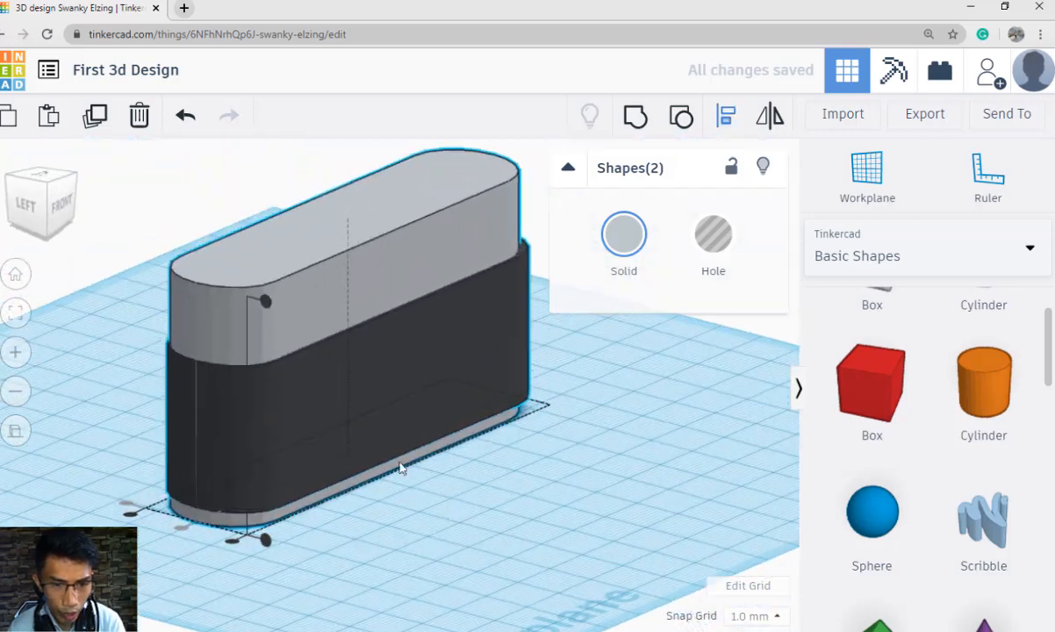
pyautogui.moveTo(268, 430); pyautogui.dragTo(266, 420)
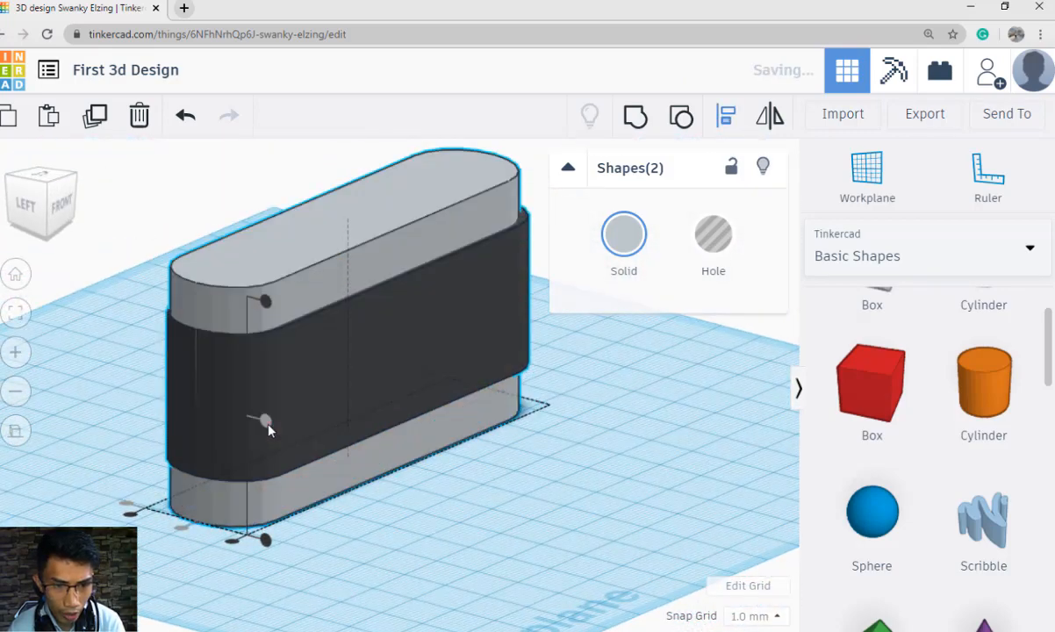
pyautogui.click(530, 509)
pyautogui.moveTo(551, 524); pyautogui.dragTo(502, 418, button='right')
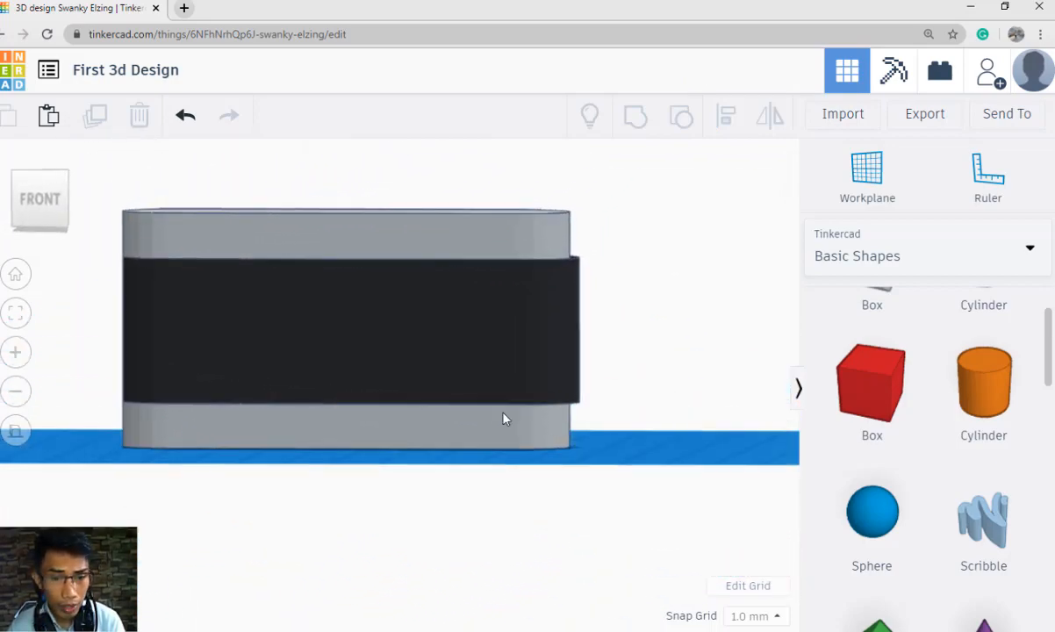
pyautogui.click(457, 385)
pyautogui.moveTo(352, 216); pyautogui.dragTo(351, 246)
pyautogui.click(462, 471)
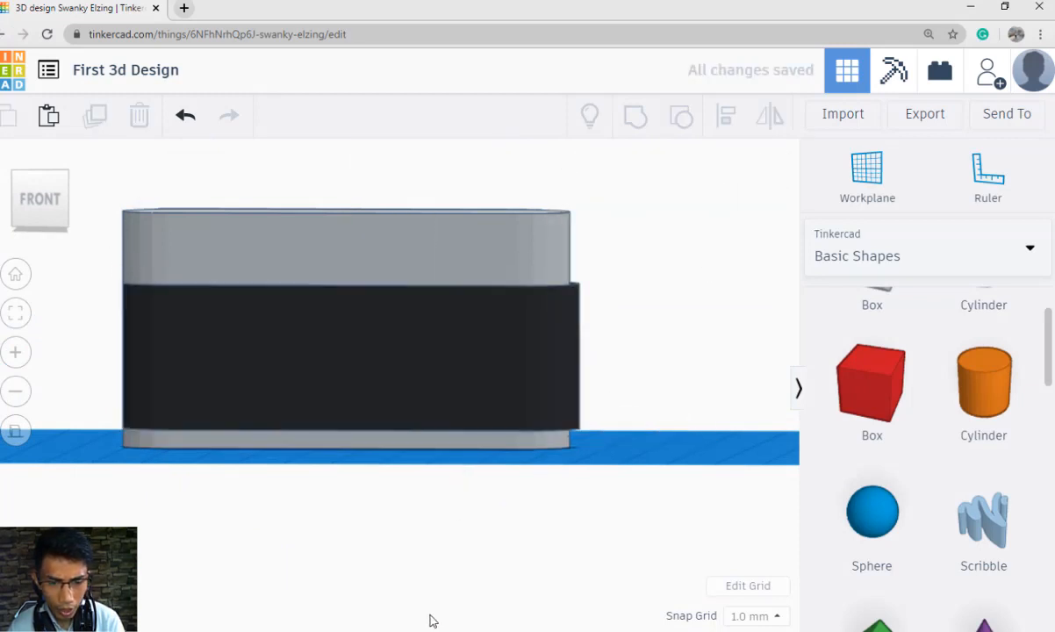
# Check the camera reference image in Photos and stretch the light gray body upward to make its upper section taller.
pyautogui.click(466, 631)
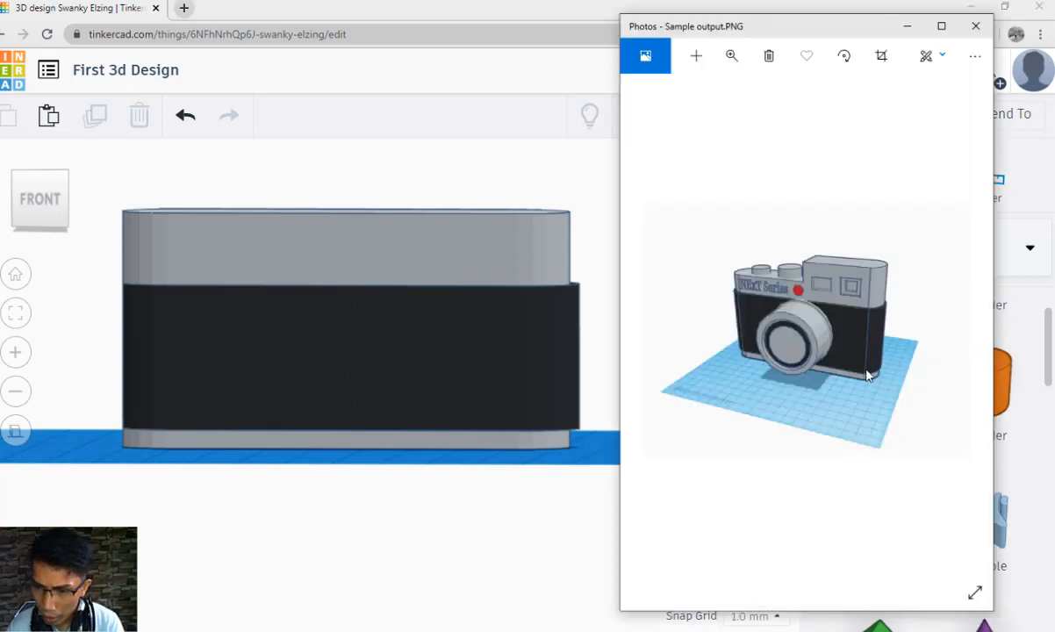
pyautogui.click(429, 475)
pyautogui.moveTo(690, 356); pyautogui.dragTo(650, 391, button='right')
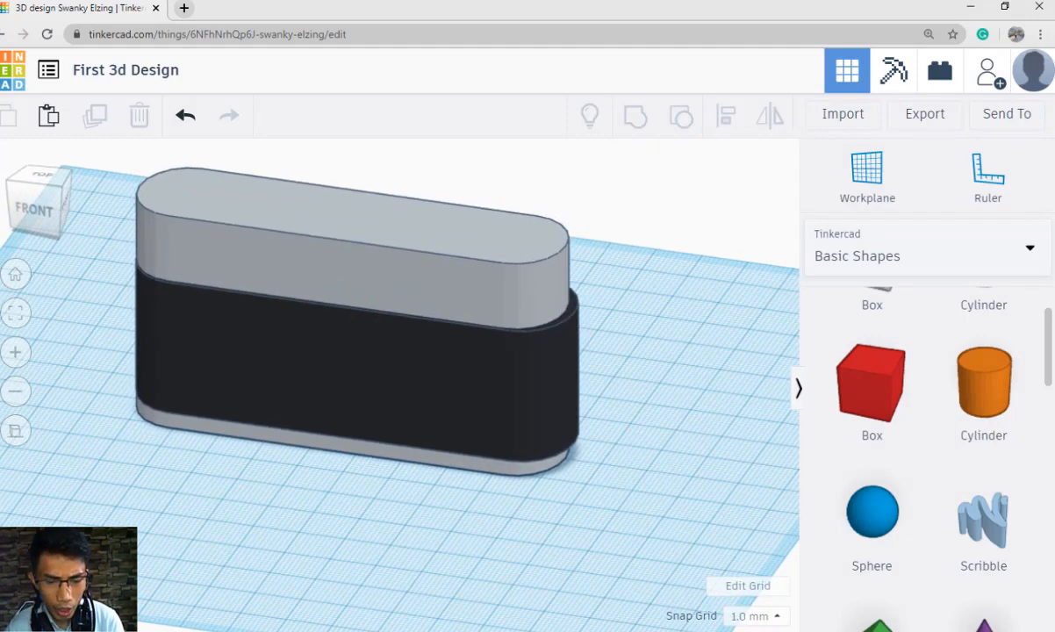
pyautogui.hotkey('alt', 'Tab')
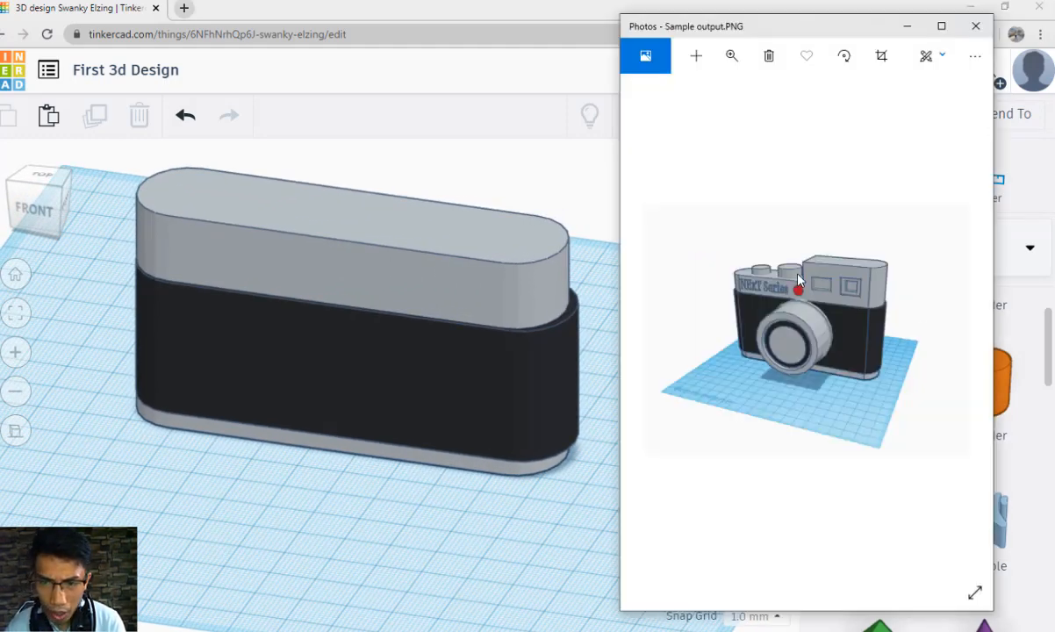
pyautogui.click(395, 242)
pyautogui.scroll(-3, 374, 231)
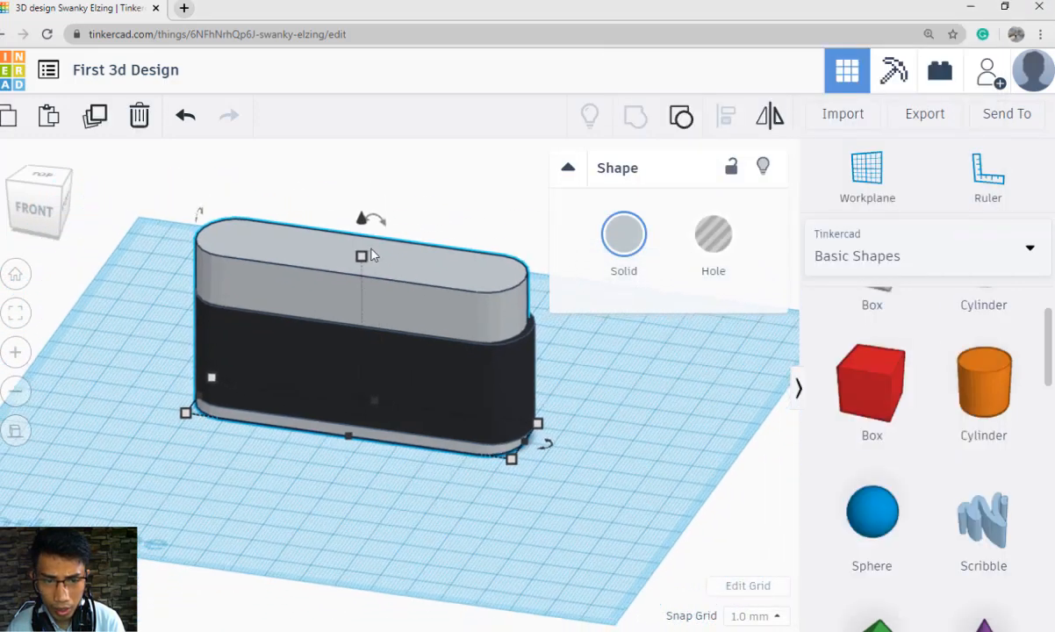
pyautogui.moveTo(360, 256)
pyautogui.moveTo(360, 256); pyautogui.dragTo(360, 235)
pyautogui.click(380, 401)
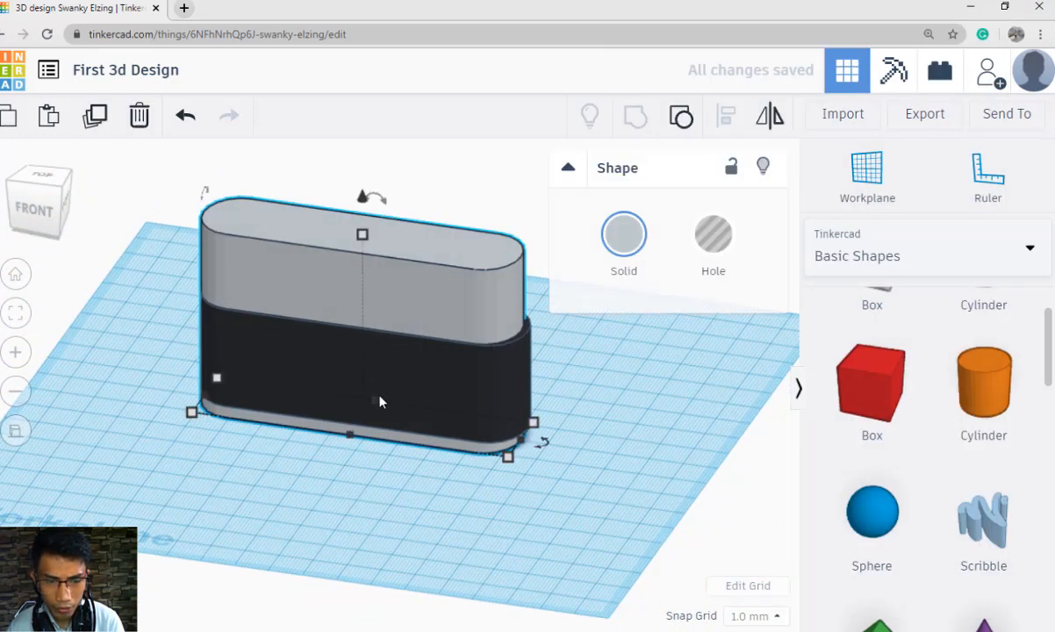
# Consult the reference image again, add a red box in front of the camera body and raise it 55 mm.
pyautogui.hotkey('alt', 'Tab')
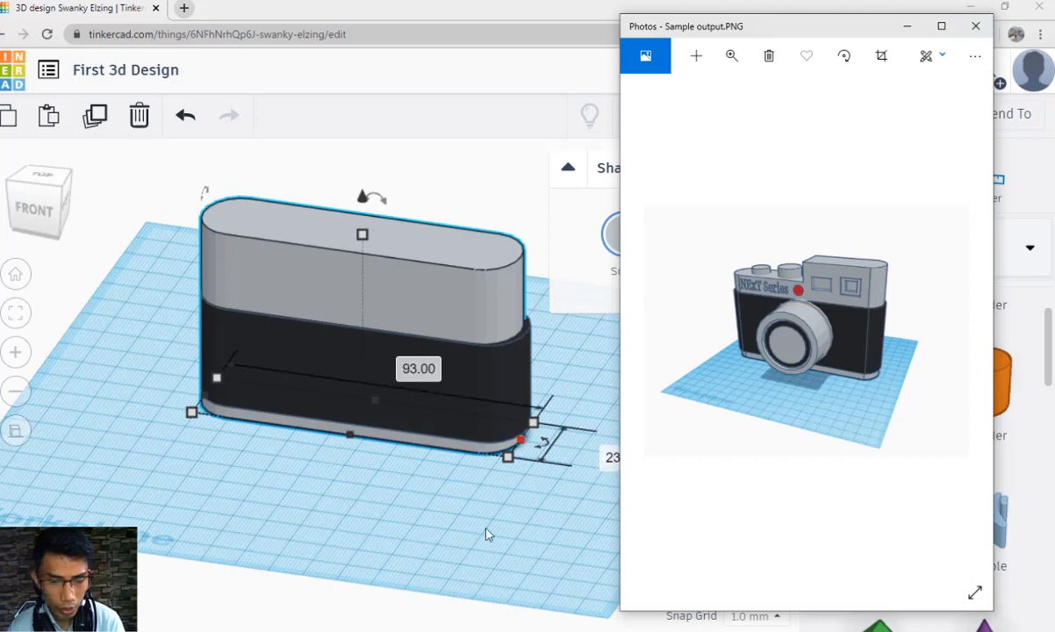
pyautogui.hotkey('alt', 'Tab')
pyautogui.scroll(3, 497, 540)
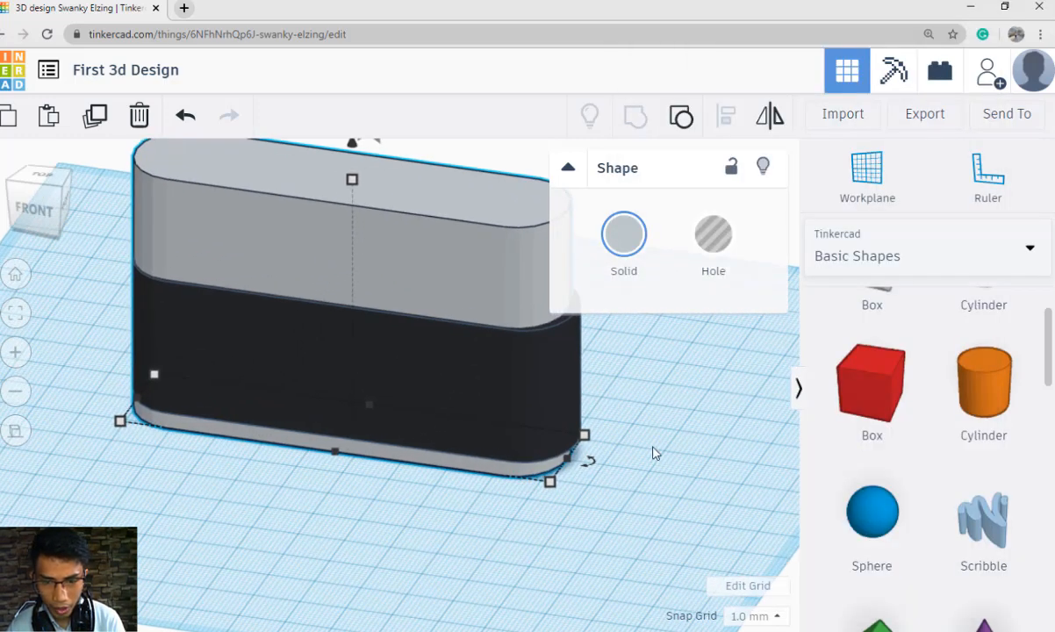
pyautogui.scroll(-2, 650, 426)
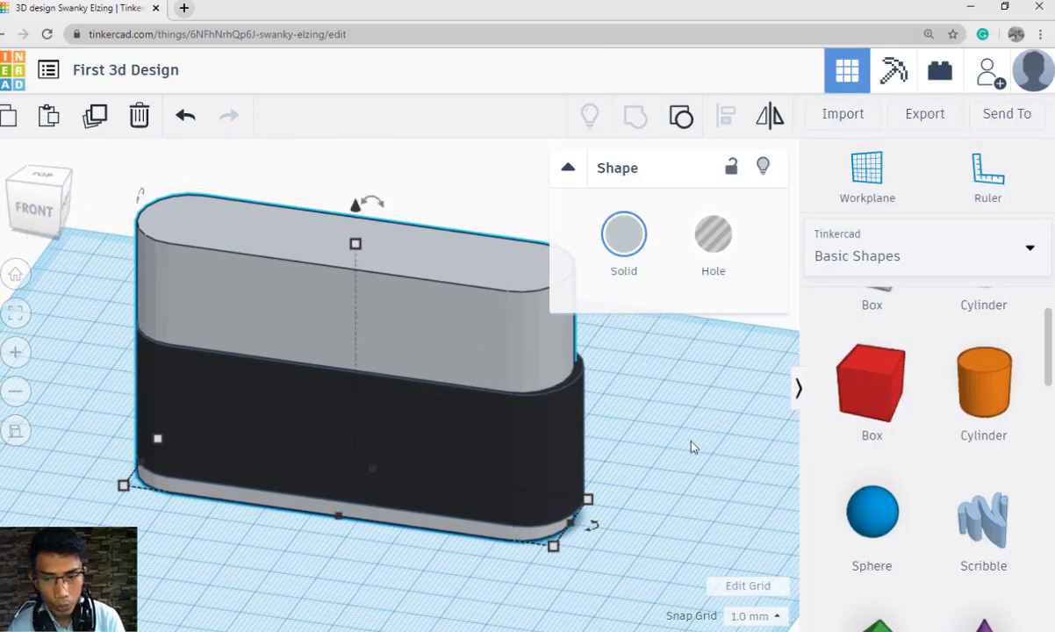
pyautogui.scroll(-1, 698, 413)
pyautogui.click(676, 383)
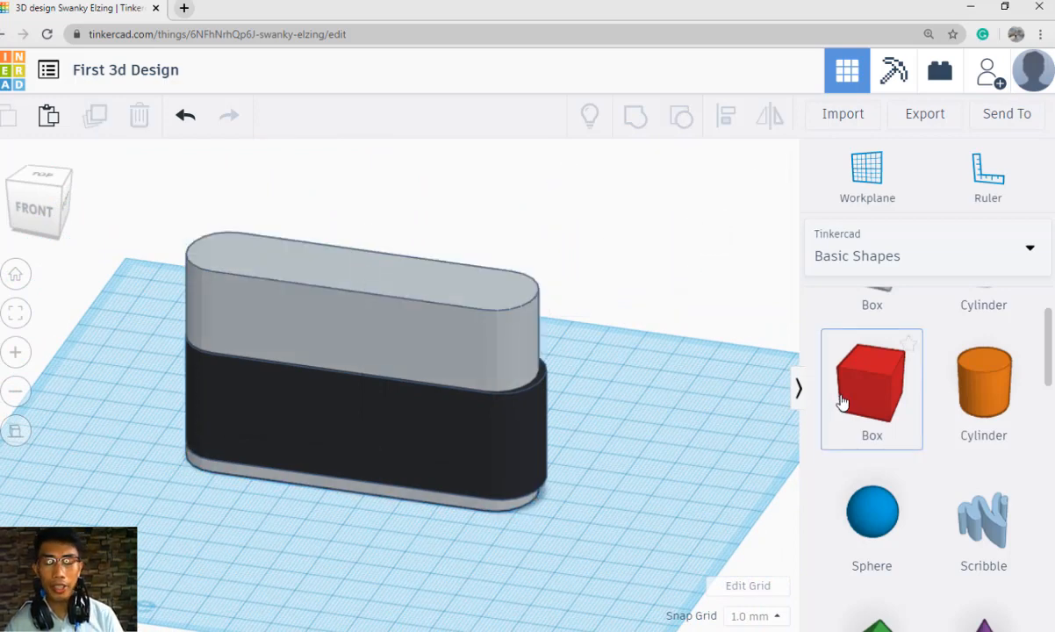
pyautogui.moveTo(845, 413); pyautogui.dragTo(256, 598)
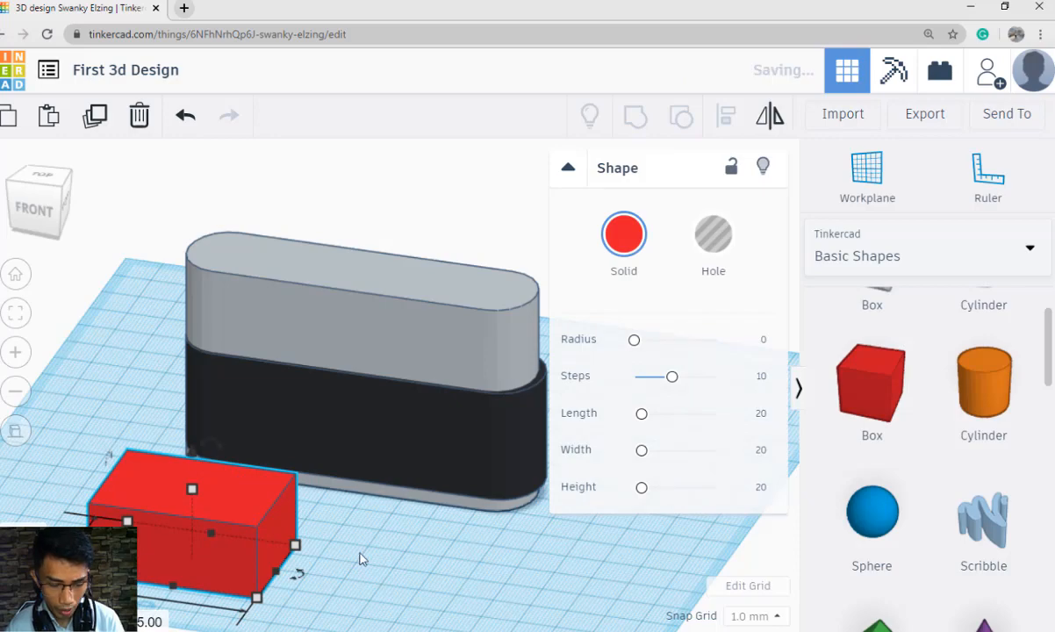
pyautogui.moveTo(180, 431); pyautogui.dragTo(193, 268)
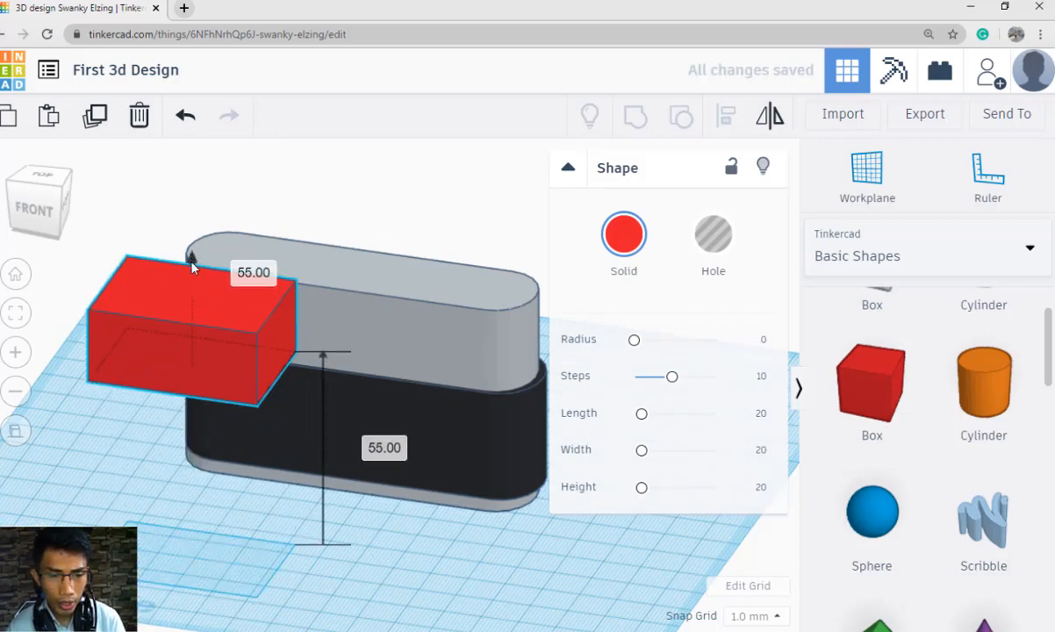
# Move the red box over the left end of the camera body and lower it by 6 mm to an elevation of 49 mm.
pyautogui.moveTo(527, 492); pyautogui.dragTo(350, 476, button='right')
pyautogui.moveTo(457, 444); pyautogui.dragTo(246, 360)
pyautogui.moveTo(264, 453); pyautogui.dragTo(337, 549, button='right')
pyautogui.moveTo(310, 203); pyautogui.dragTo(310, 226)
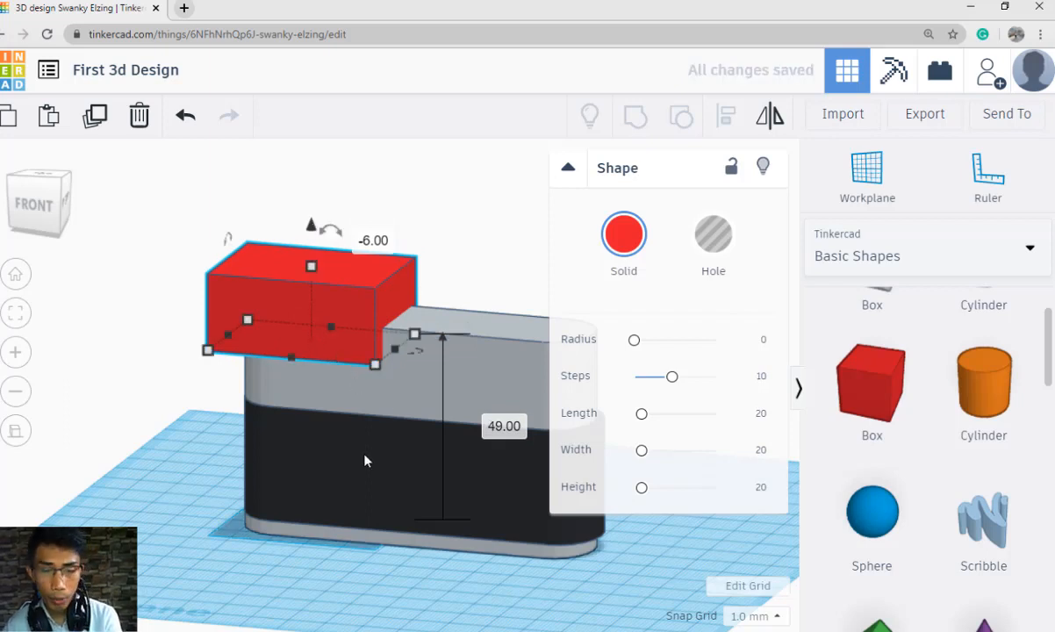
# Lower the red box partly into the light gray top and shift it slightly toward the body's middle, comparing with the reference image.
pyautogui.moveTo(401, 501); pyautogui.dragTo(501, 488, button='right')
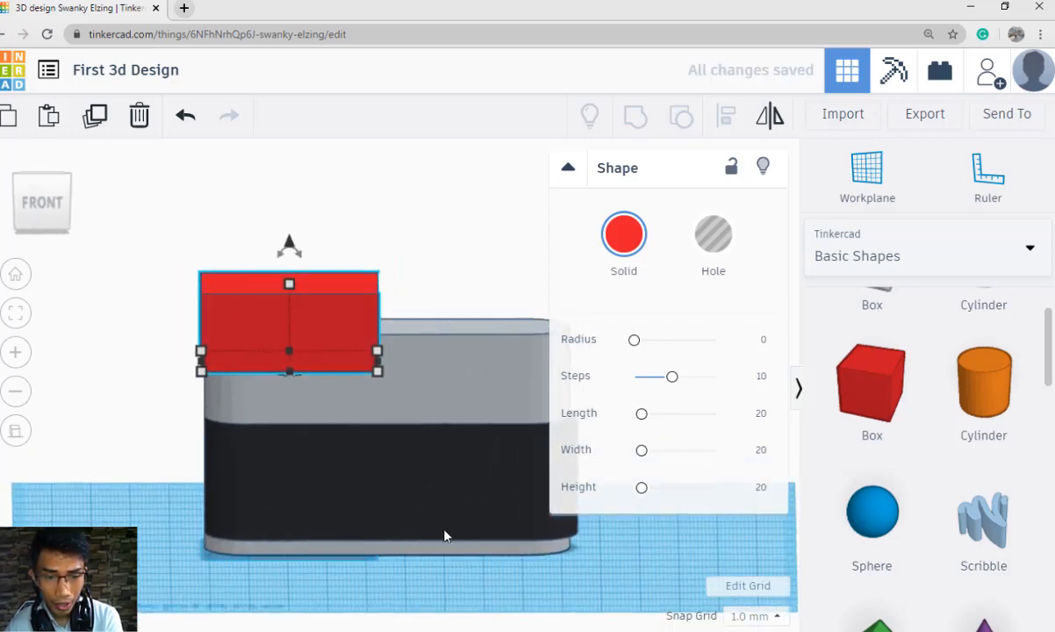
pyautogui.moveTo(455, 537); pyautogui.dragTo(414, 517, button='right')
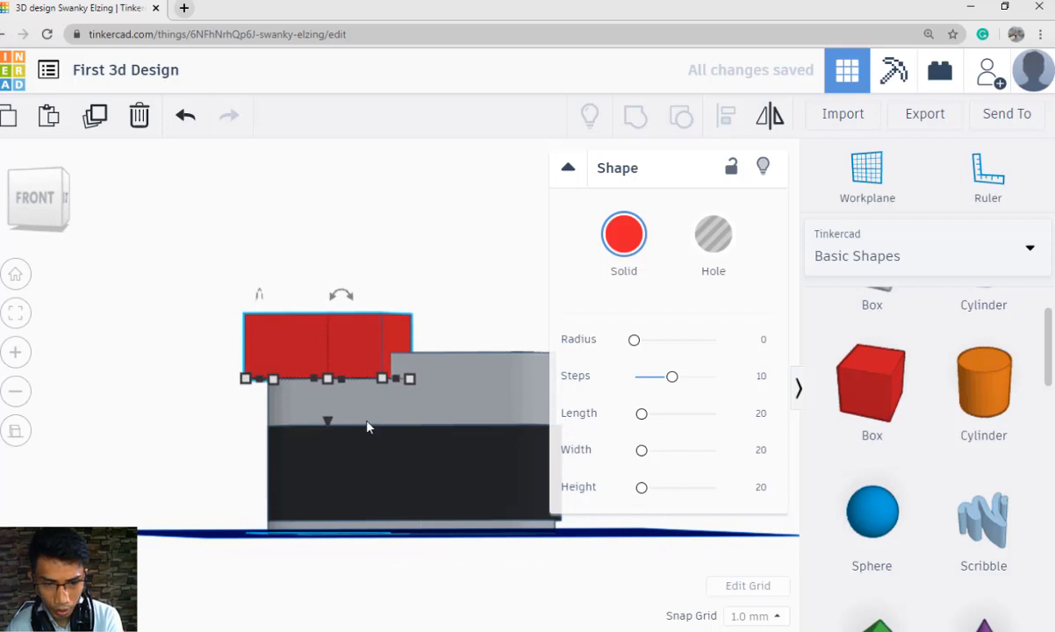
pyautogui.moveTo(325, 424); pyautogui.dragTo(328, 445)
pyautogui.hotkey('alt', 'Tab')
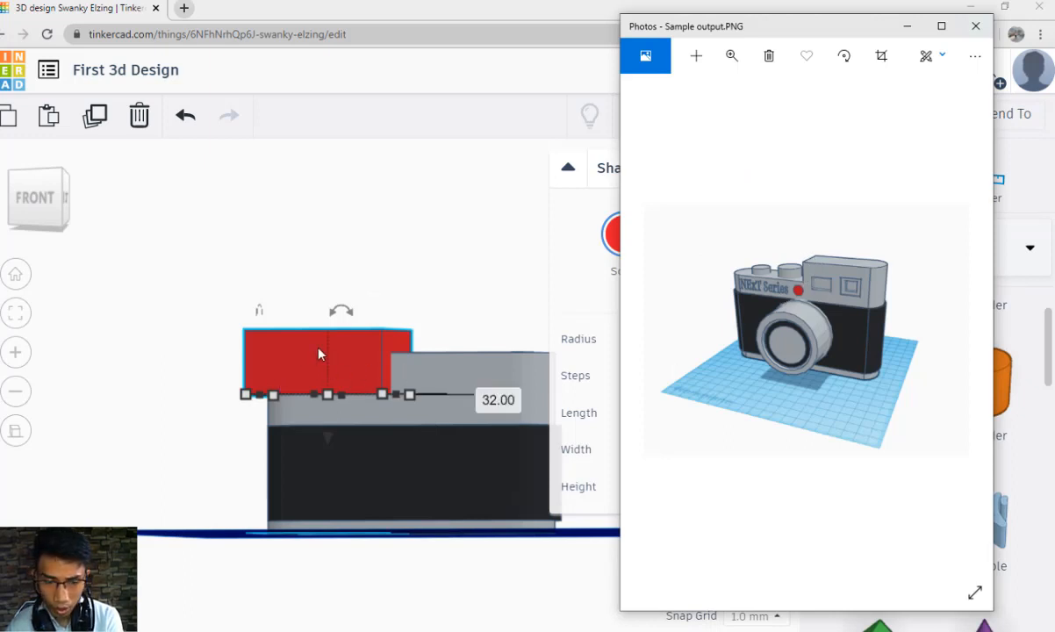
pyautogui.moveTo(318, 354); pyautogui.dragTo(377, 550)
pyautogui.hotkey('alt', 'Tab')
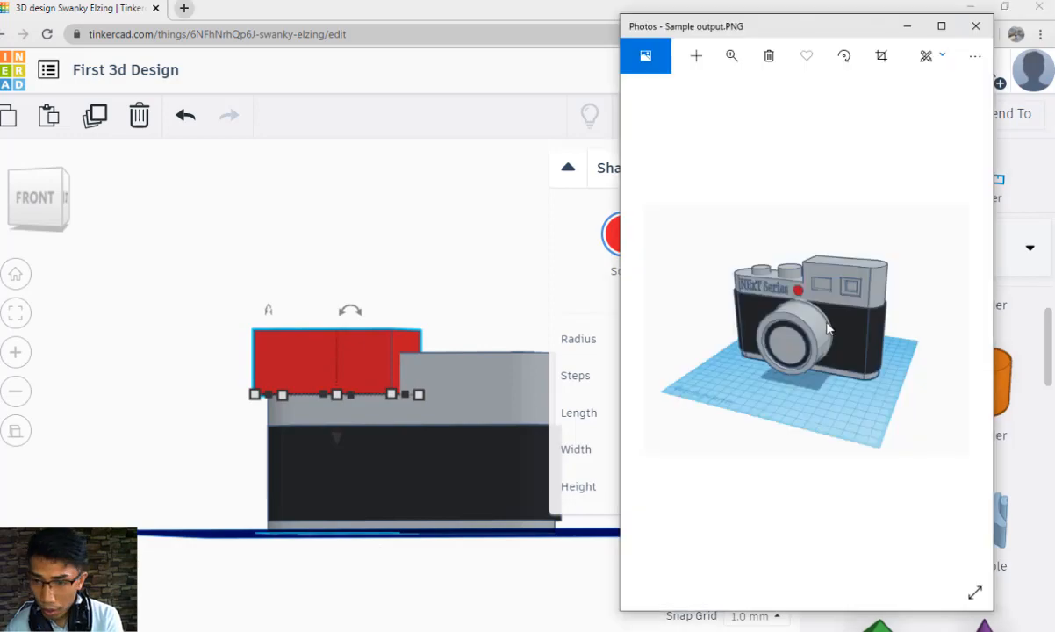
# Return to Tinkercad from the reference image and stretch the red box outward past the camera body's left end.
pyautogui.hotkey('alt', 'Tab')
pyautogui.scroll(3, 313, 352)
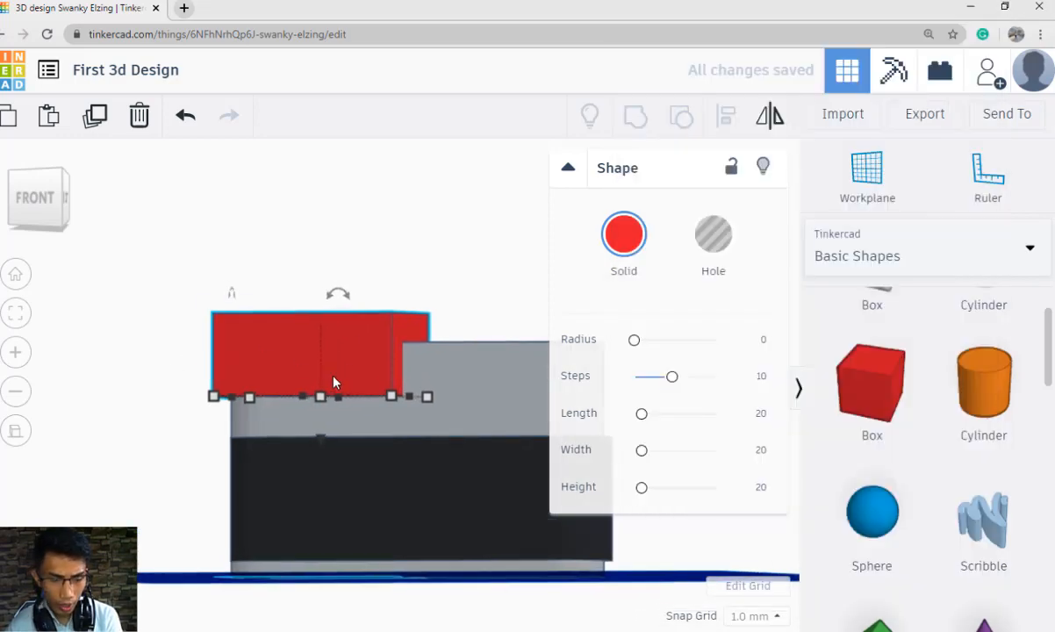
pyautogui.moveTo(394, 215); pyautogui.dragTo(295, 319, button='right')
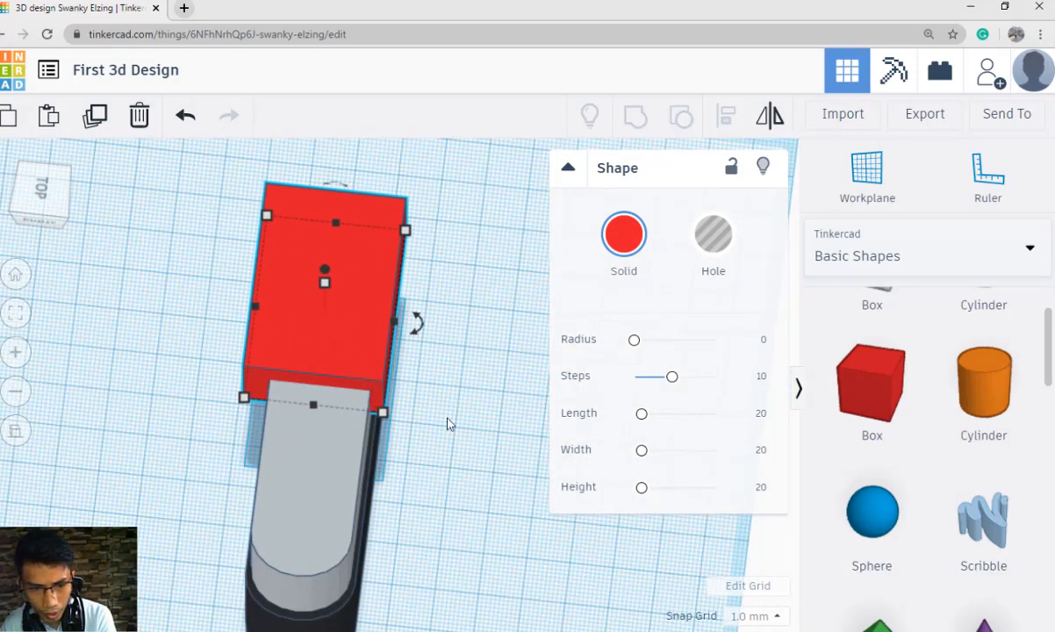
pyautogui.moveTo(448, 425); pyautogui.dragTo(428, 319, button='right')
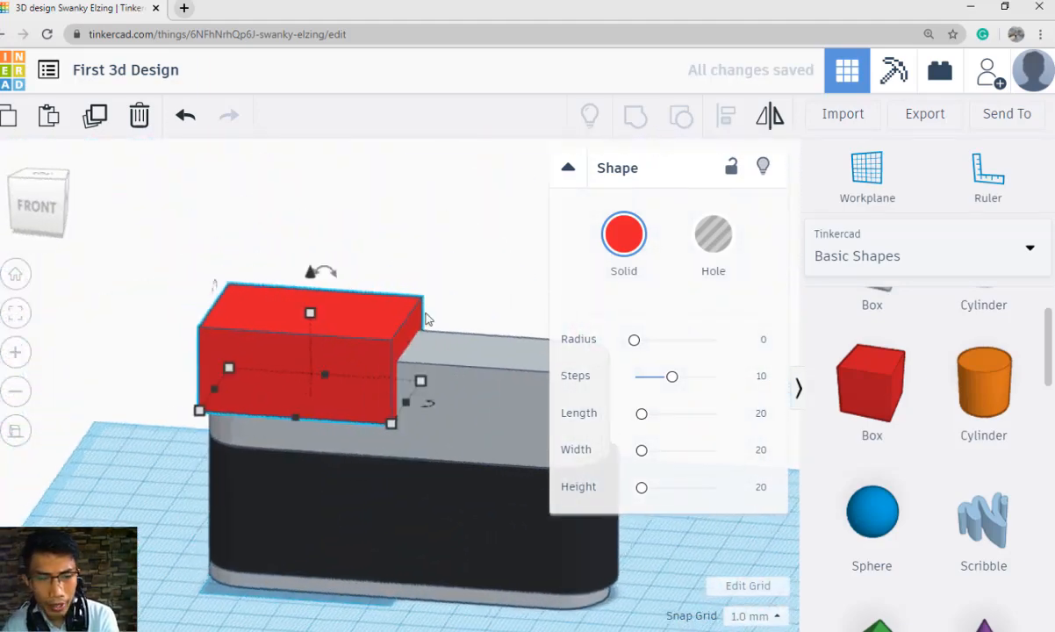
pyautogui.moveTo(154, 418); pyautogui.dragTo(197, 412, button='right')
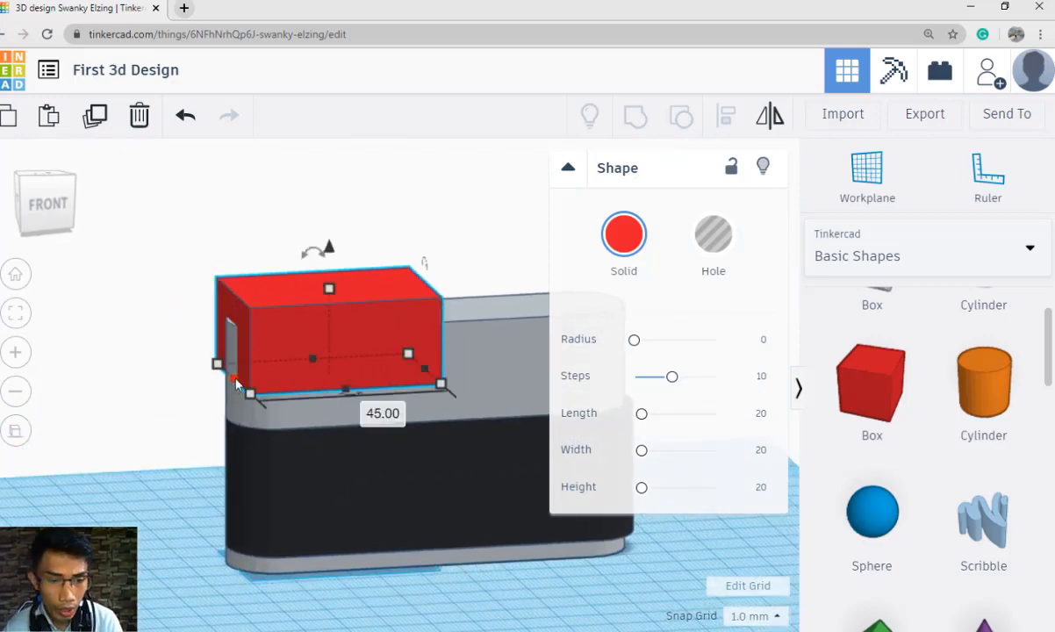
pyautogui.moveTo(232, 377); pyautogui.dragTo(211, 380)
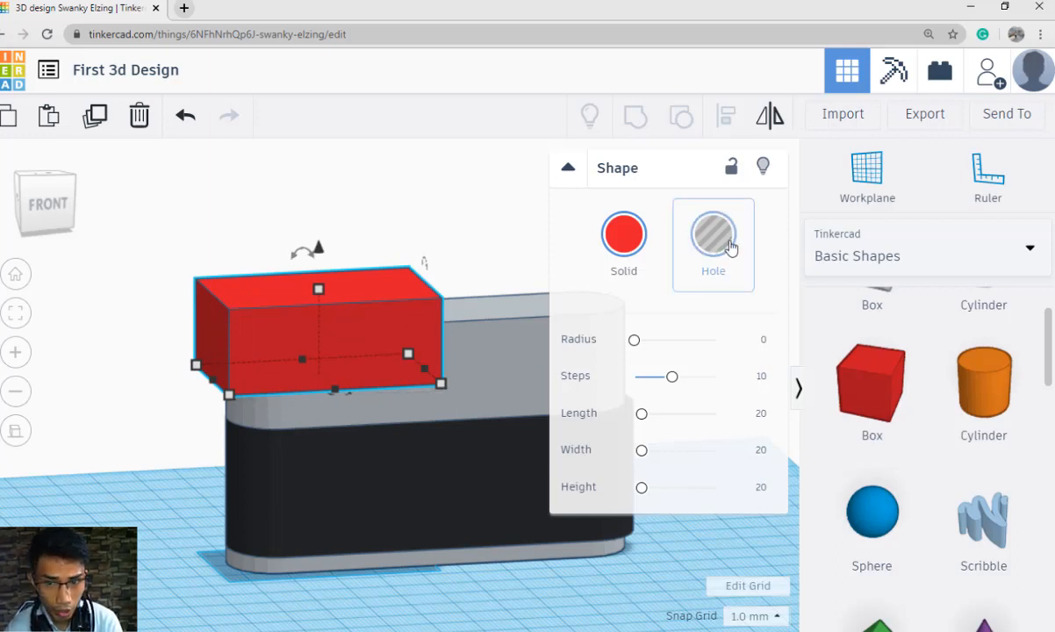
# Turn the red box into a hole and group it with the light gray body to cut the top lower.
pyautogui.click(704, 238)
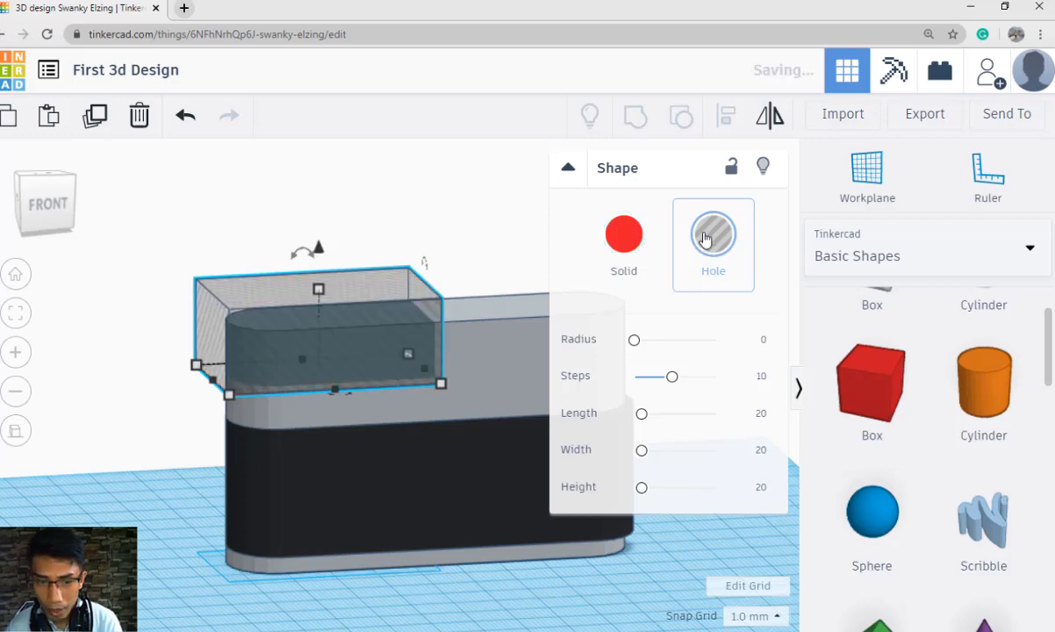
pyautogui.moveTo(203, 449); pyautogui.dragTo(152, 461, button='right')
pyautogui.scroll(-3, 290, 478)
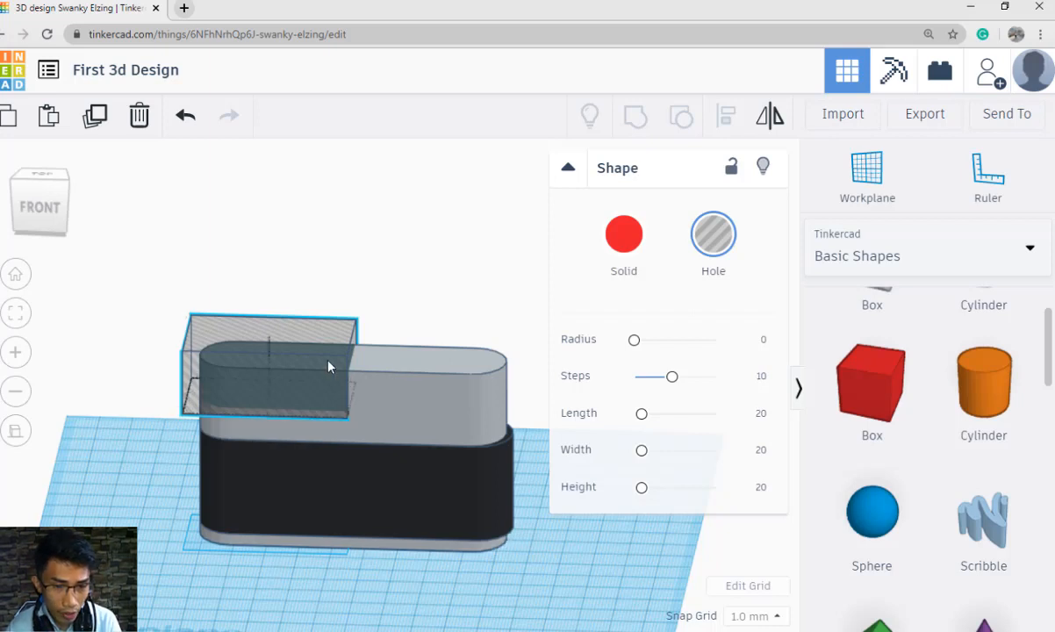
pyautogui.keyDown('shift'); pyautogui.click(442, 392); pyautogui.keyUp('shift')
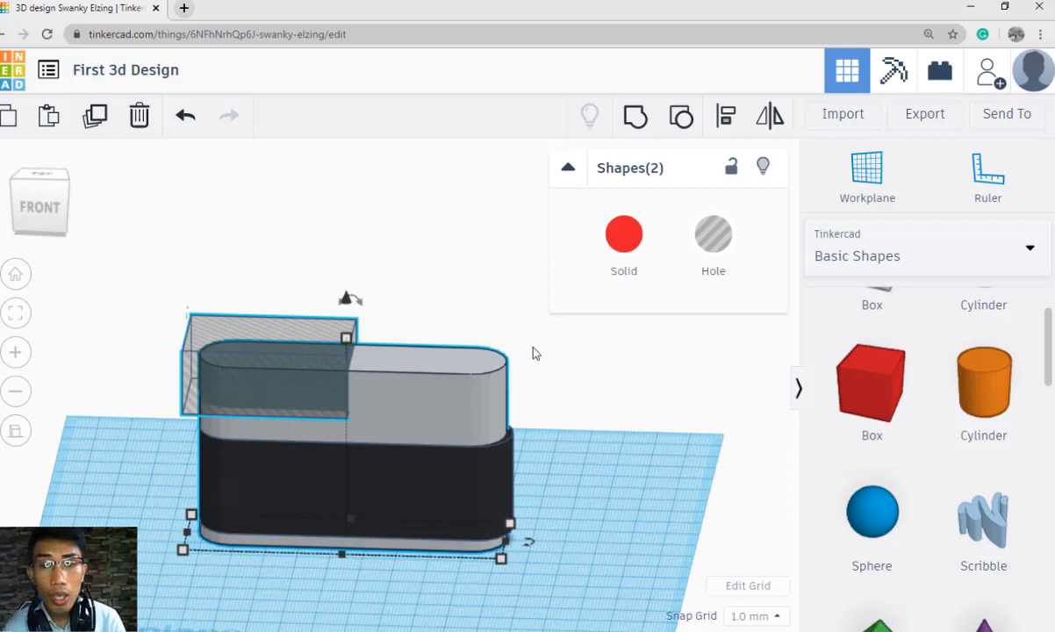
pyautogui.click(634, 119)
pyautogui.click(615, 383)
# Enlarge the camera reference image in Photos, and add a cylinder in front of the camera body in Tinkercad.
pyautogui.moveTo(615, 383); pyautogui.dragTo(509, 532, button='right')
pyautogui.scroll(3, 620, 427)
pyautogui.hotkey('alt', 'Tab')
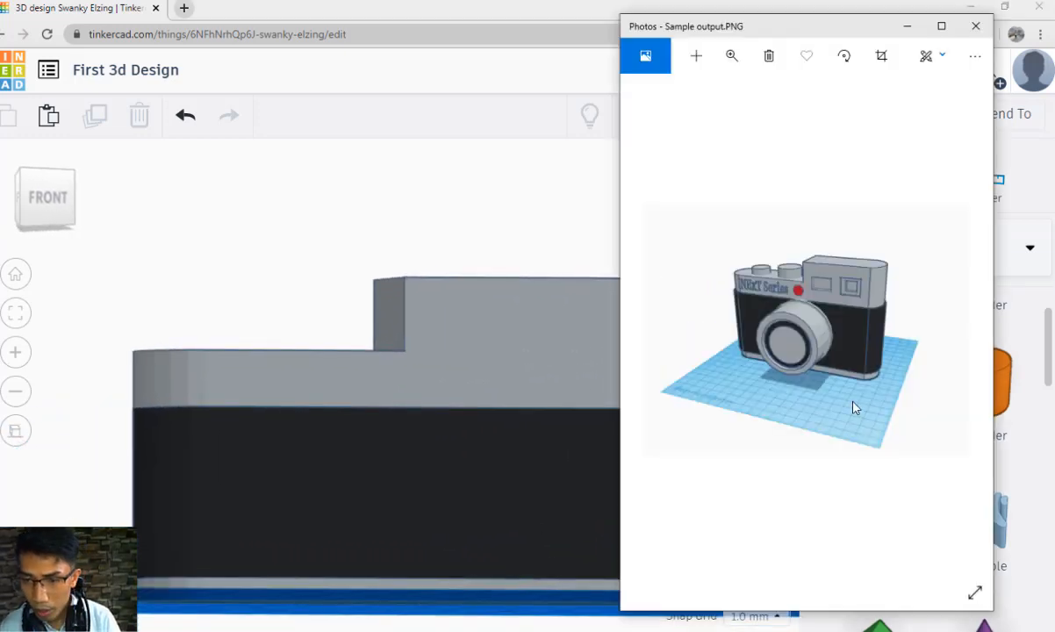
pyautogui.click(734, 58)
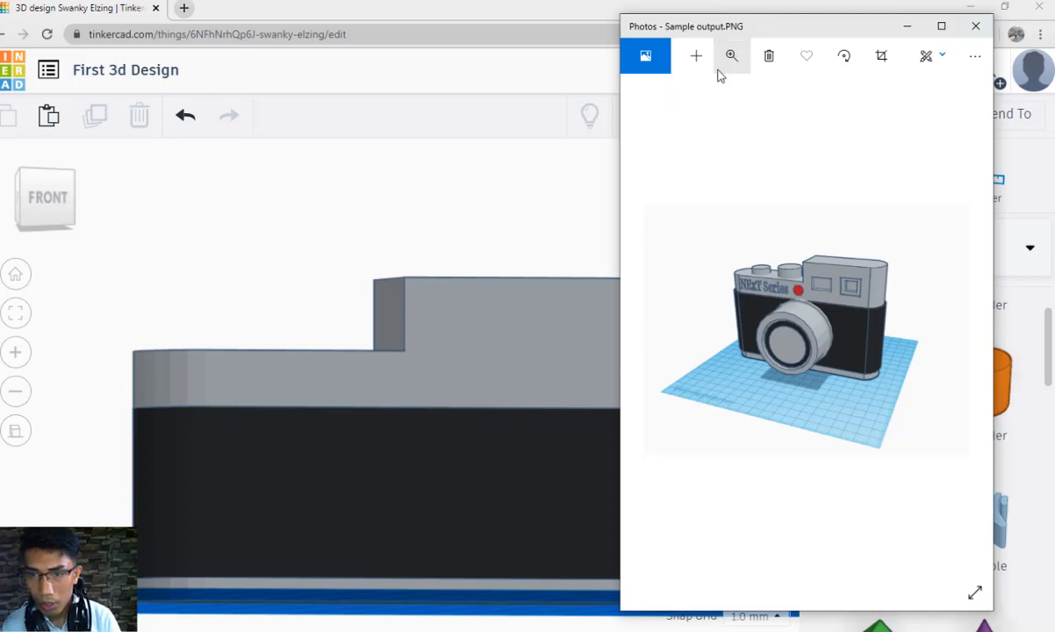
pyautogui.click(731, 55)
pyautogui.moveTo(666, 93); pyautogui.dragTo(693, 94)
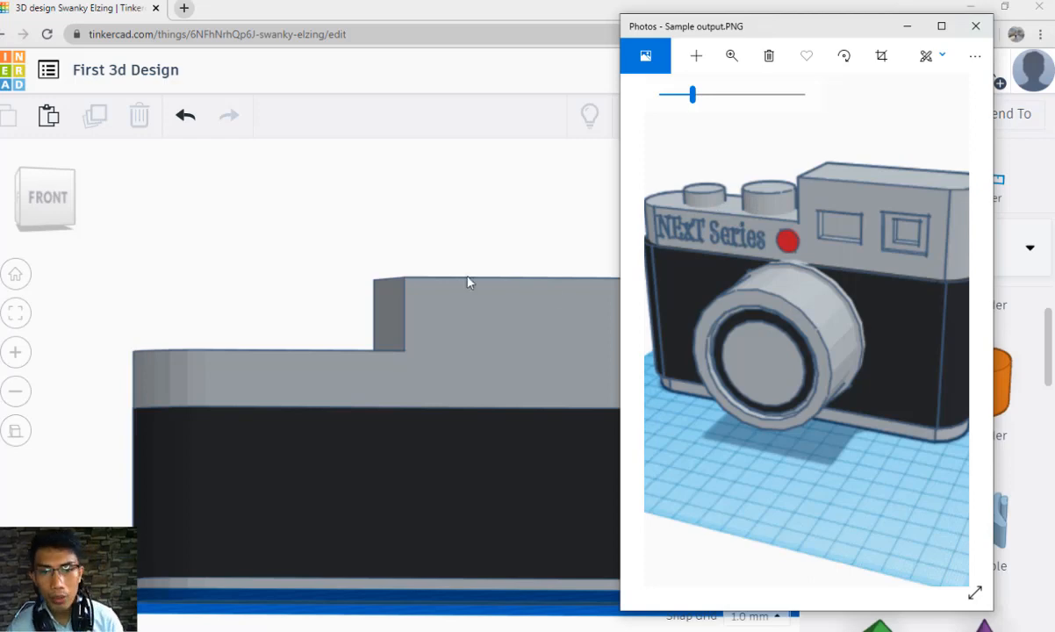
pyautogui.click(325, 204)
pyautogui.scroll(-1, 464, 230)
pyautogui.moveTo(464, 229); pyautogui.dragTo(527, 323, button='right')
pyautogui.moveTo(982, 413); pyautogui.dragTo(338, 615)
pyautogui.scroll(-3, 400, 548)
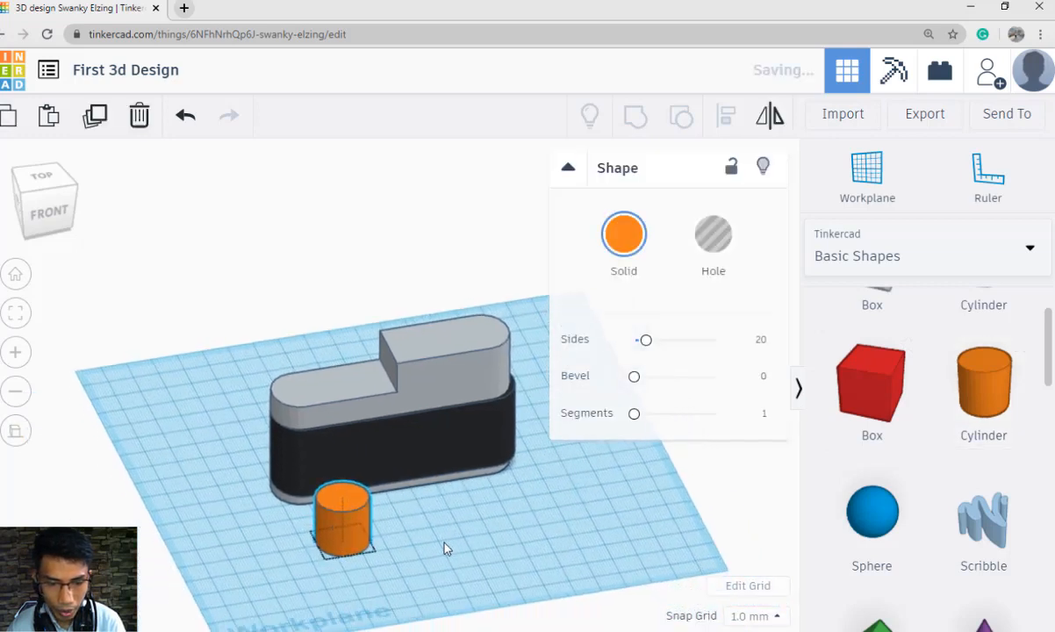
pyautogui.click(422, 423)
pyautogui.click(496, 516)
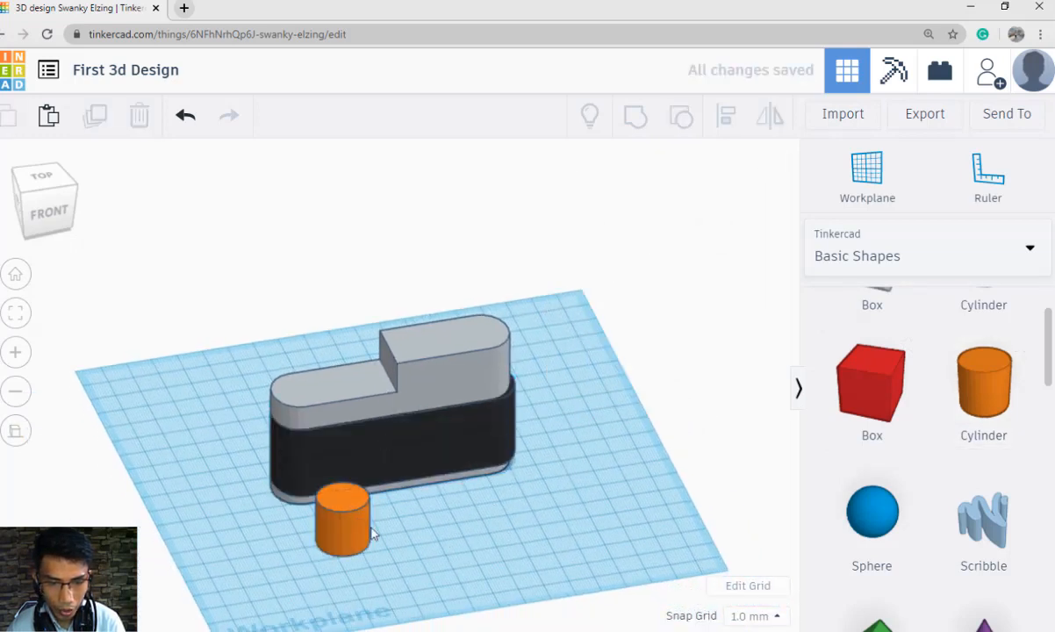
# Set the orange cylinder's length and width to 12 mm each.
pyautogui.click(375, 531)
pyautogui.moveTo(442, 540); pyautogui.dragTo(466, 542, button='right')
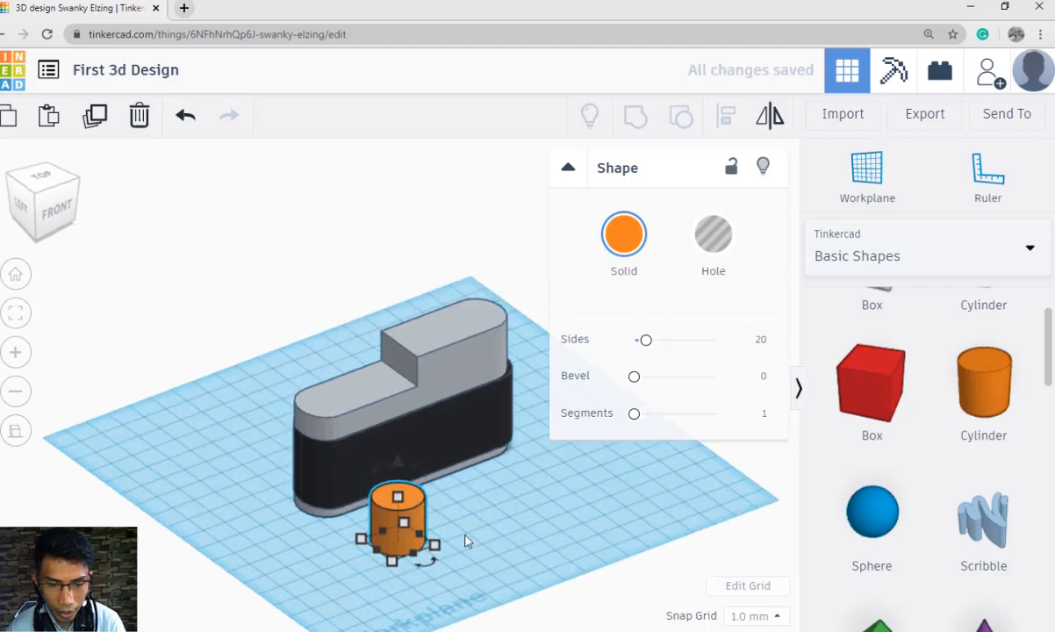
pyautogui.scroll(2, 466, 547)
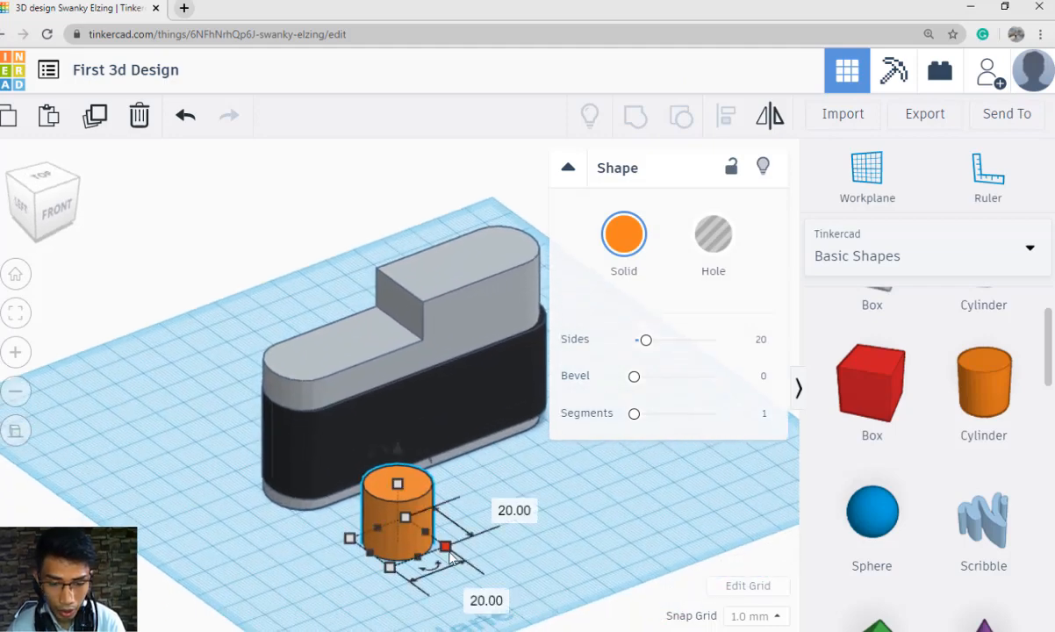
pyautogui.click(498, 504)
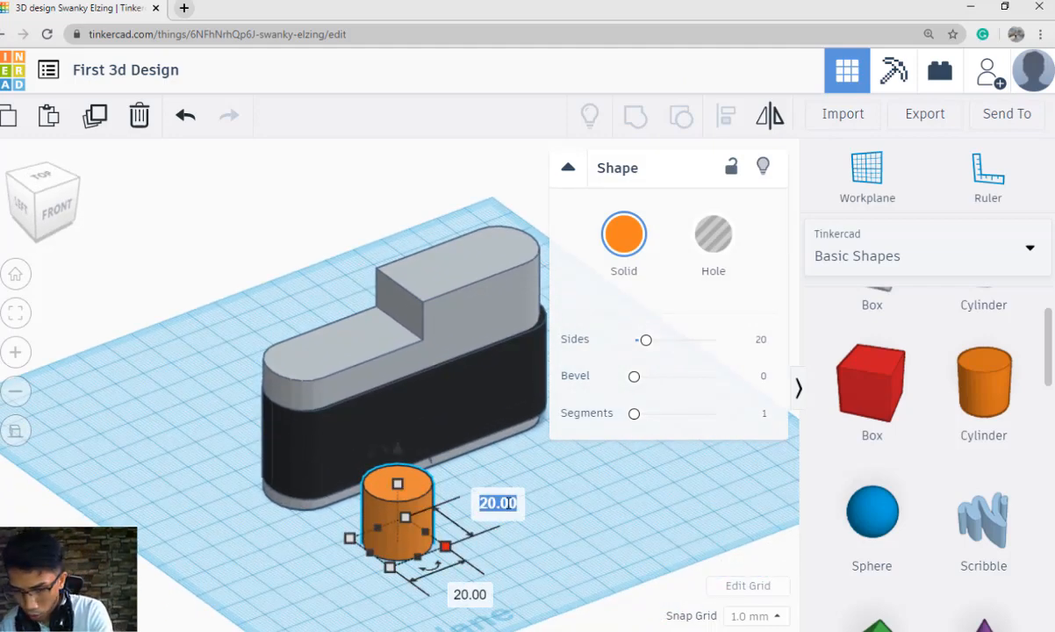
pyautogui.write('12')
pyautogui.click(468, 597)
pyautogui.write('12')
pyautogui.press('Return')
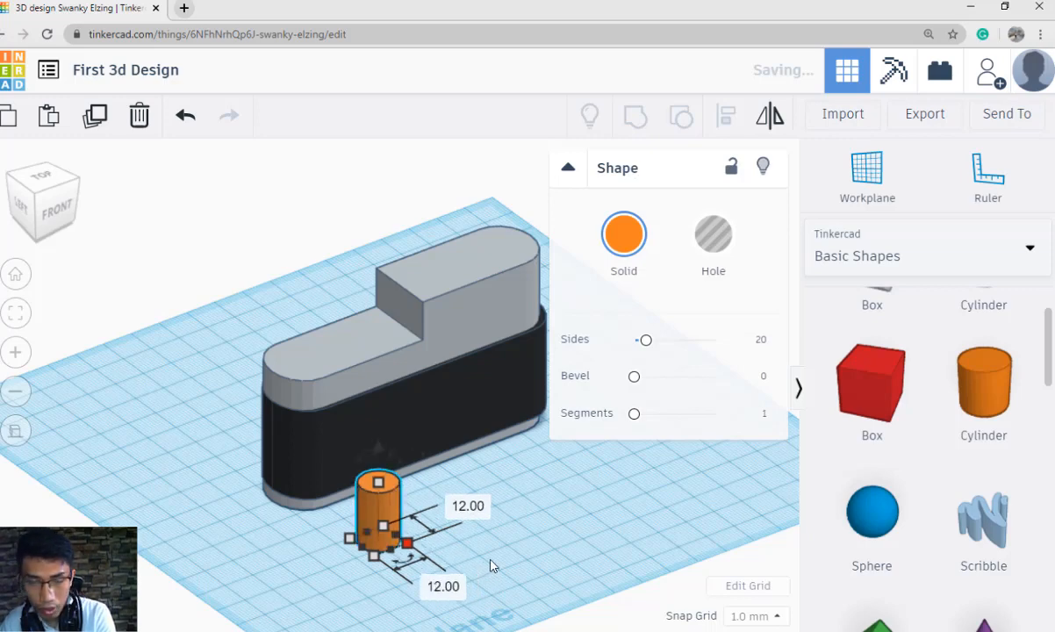
# Raise the 12 mm cylinder off the workplane and move it toward the low top section of the camera body.
pyautogui.moveTo(379, 448); pyautogui.dragTo(377, 268)
pyautogui.moveTo(333, 500); pyautogui.dragTo(512, 446, button='right')
pyautogui.press('Left')
pyautogui.press('Left')
pyautogui.press('Left')
pyautogui.press('Left')
pyautogui.press('Left')
pyautogui.press('Left')
pyautogui.press('Left')
pyautogui.press('Left')
pyautogui.press('Left')
pyautogui.press('Left')
pyautogui.press('Left')
pyautogui.press('Left')
pyautogui.press('Left')
pyautogui.press('Left')
pyautogui.press('Left')
pyautogui.press('Left')
pyautogui.press('Left')
pyautogui.press('Left')
pyautogui.press('Left')
pyautogui.press('Left')
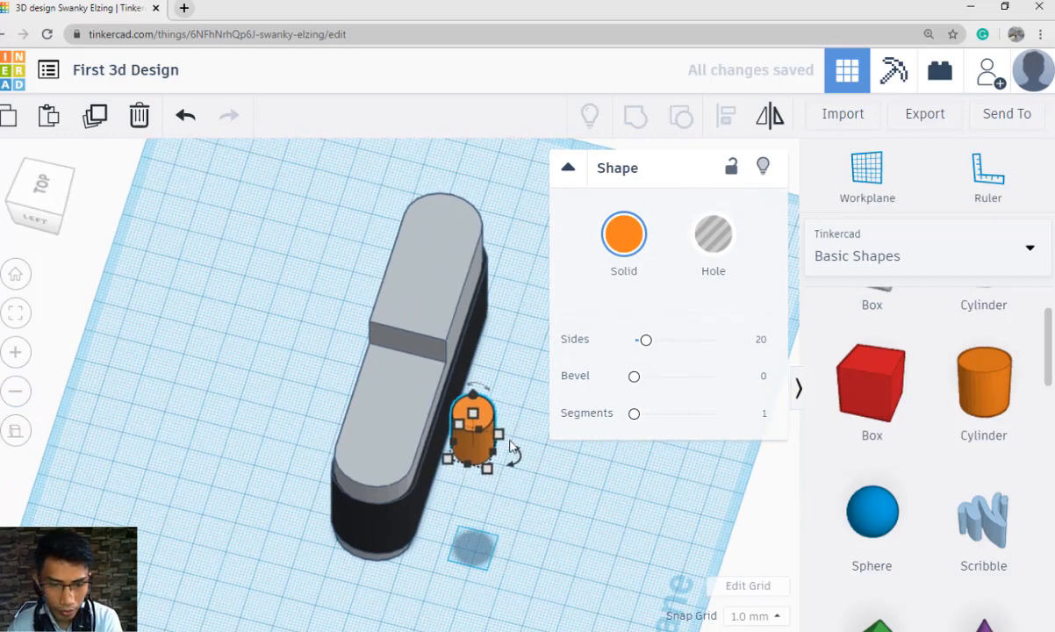
# Shorten the cylinder to 10 mm and nudge it slightly along the low top section, comparing with the reference image.
pyautogui.moveTo(521, 501); pyautogui.dragTo(334, 387, button='right')
pyautogui.moveTo(288, 222); pyautogui.dragTo(299, 342)
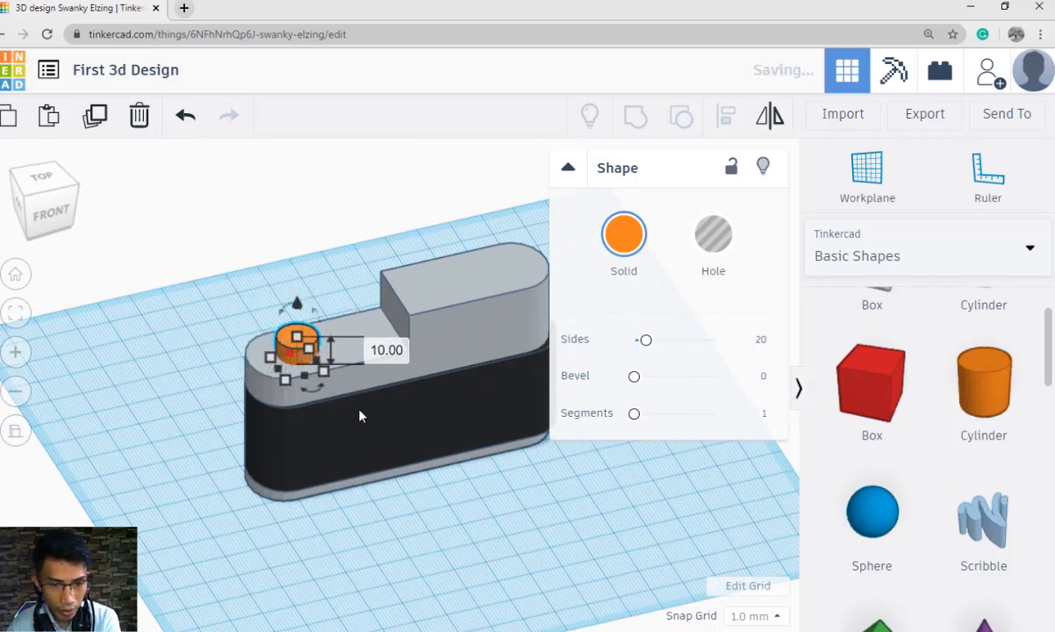
pyautogui.click(483, 496)
pyautogui.moveTo(483, 496); pyautogui.dragTo(518, 504, button='right')
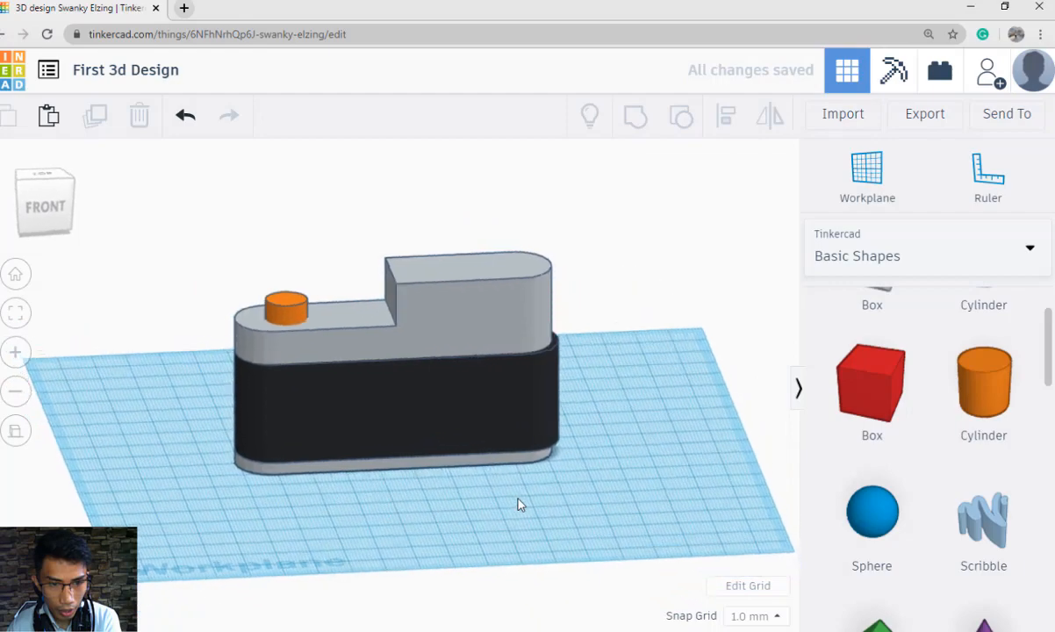
pyautogui.click(289, 308)
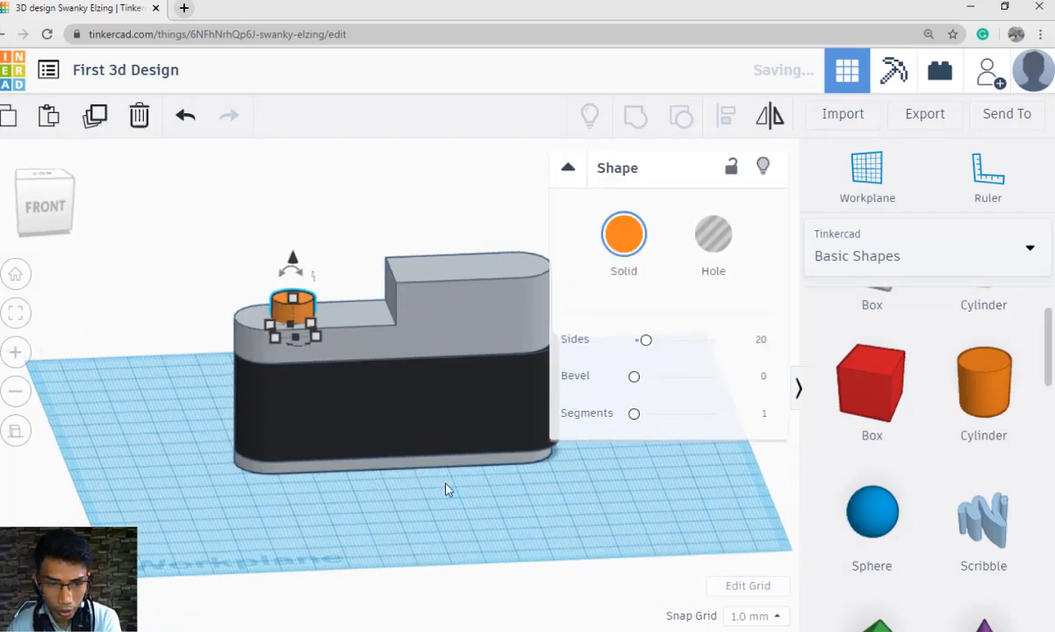
pyautogui.click(407, 484)
pyautogui.scroll(4, 420, 521)
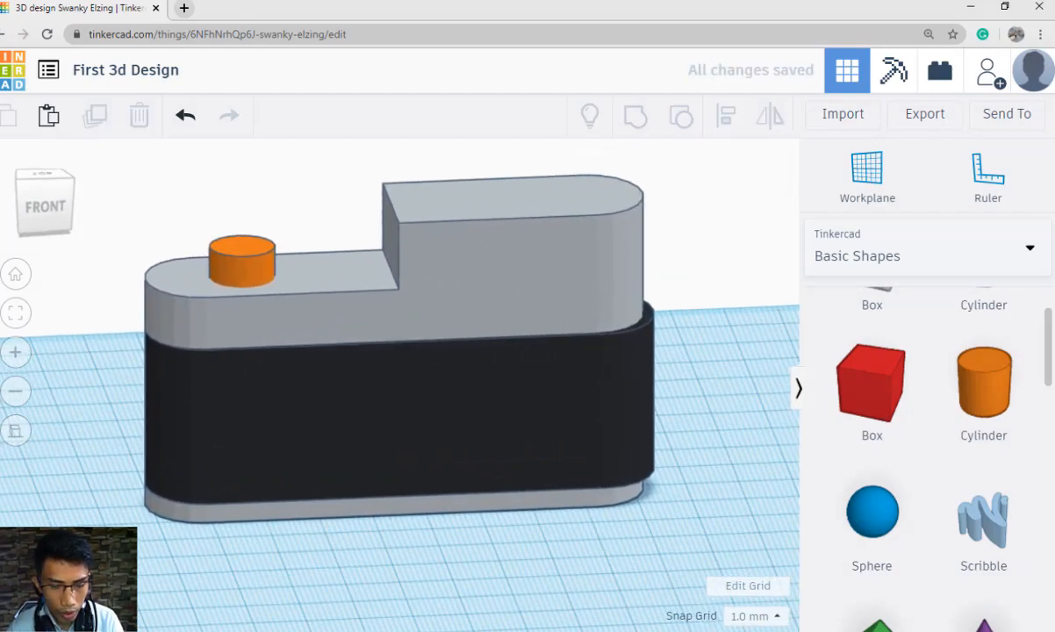
pyautogui.hotkey('alt', 'Tab')
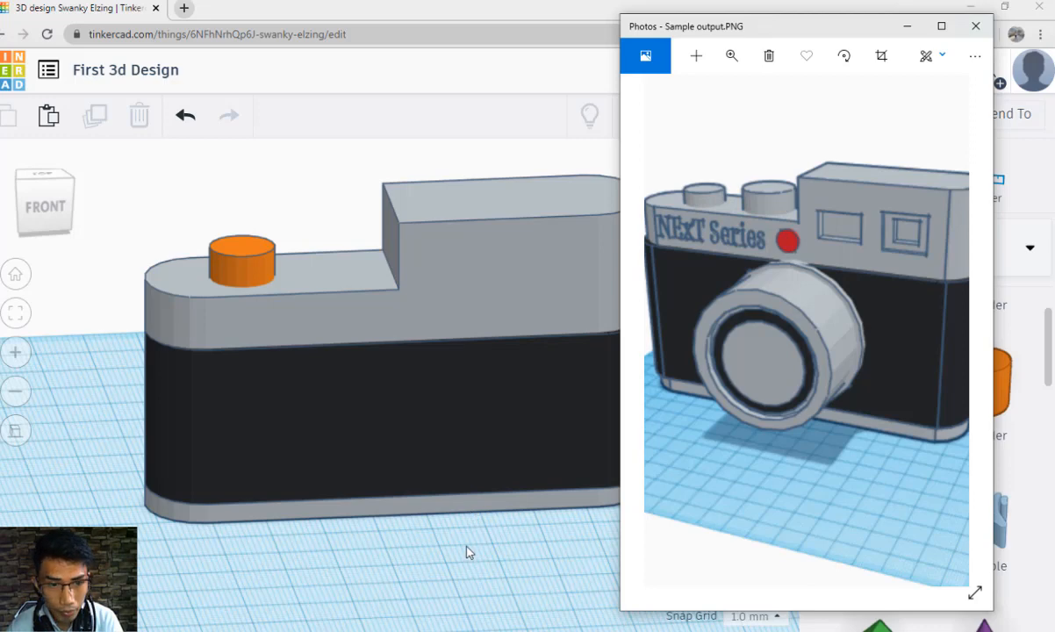
pyautogui.hotkey('alt', 'Tab')
# Duplicate the orange cylinder and move the copy along the low top section toward the raised block.
pyautogui.moveTo(466, 523); pyautogui.dragTo(283, 353, button='right')
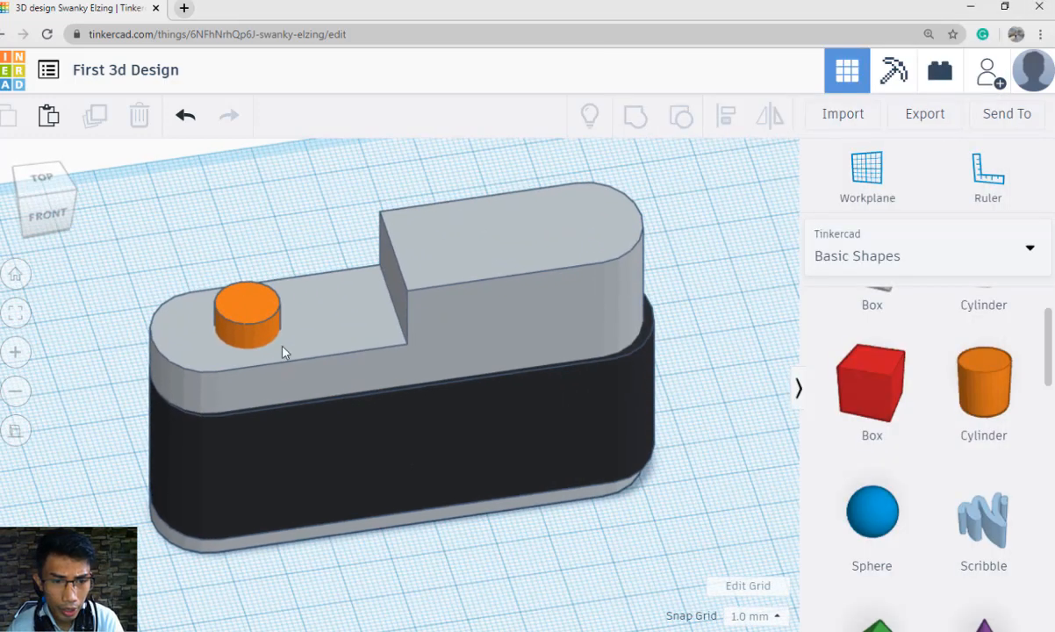
pyautogui.click(279, 342)
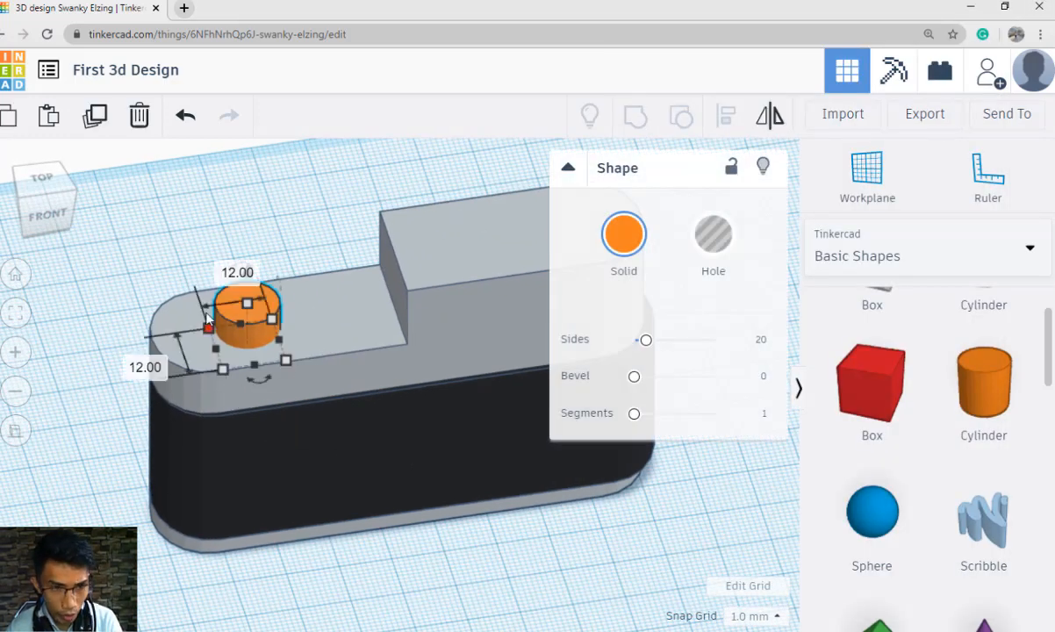
pyautogui.click(98, 119)
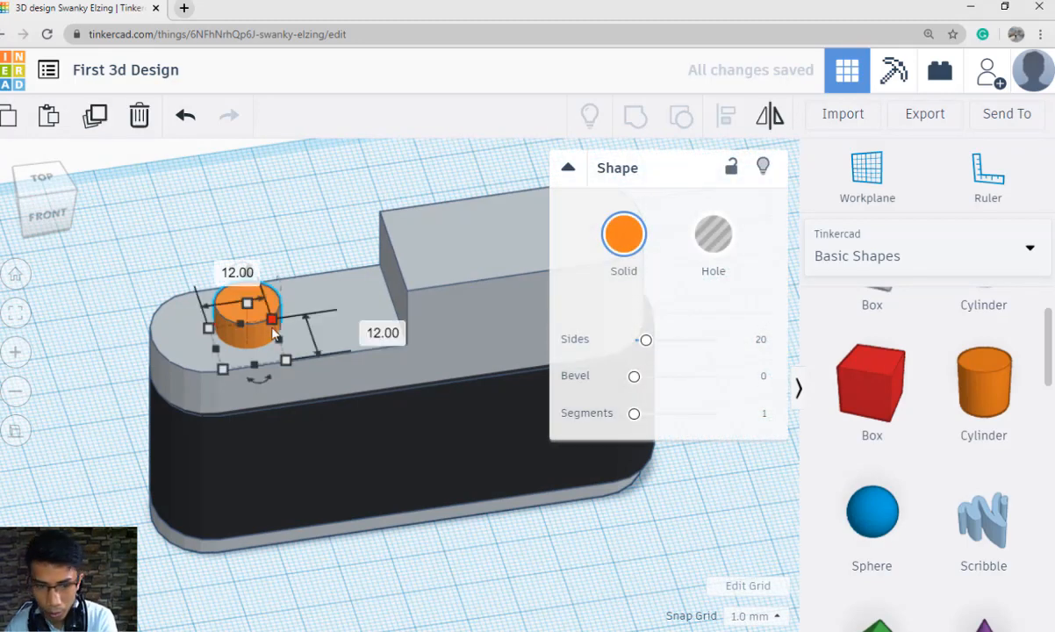
pyautogui.press('Right')
pyautogui.press('Right')
pyautogui.press('Right')
pyautogui.press('Right')
pyautogui.press('Right')
pyautogui.press('Right')
pyautogui.press('Right')
pyautogui.press('Right')
pyautogui.press('Right')
pyautogui.press('Right')
pyautogui.press('Right')
pyautogui.press('Right')
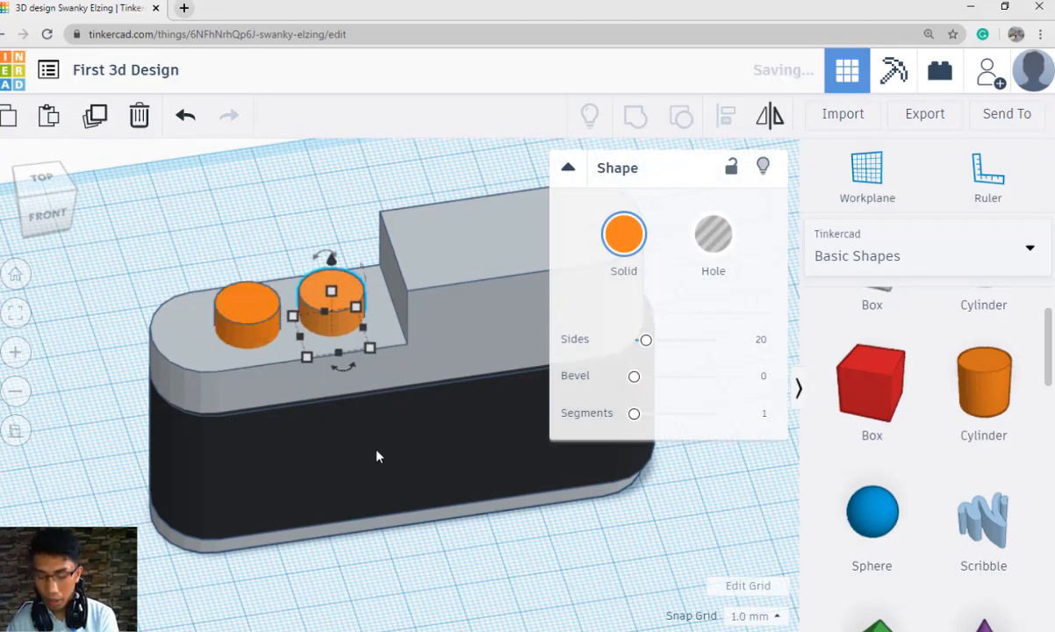
# Set the copied cylinder's length and width to 15 mm and adjust its position beside the raised block.
pyautogui.moveTo(369, 348)
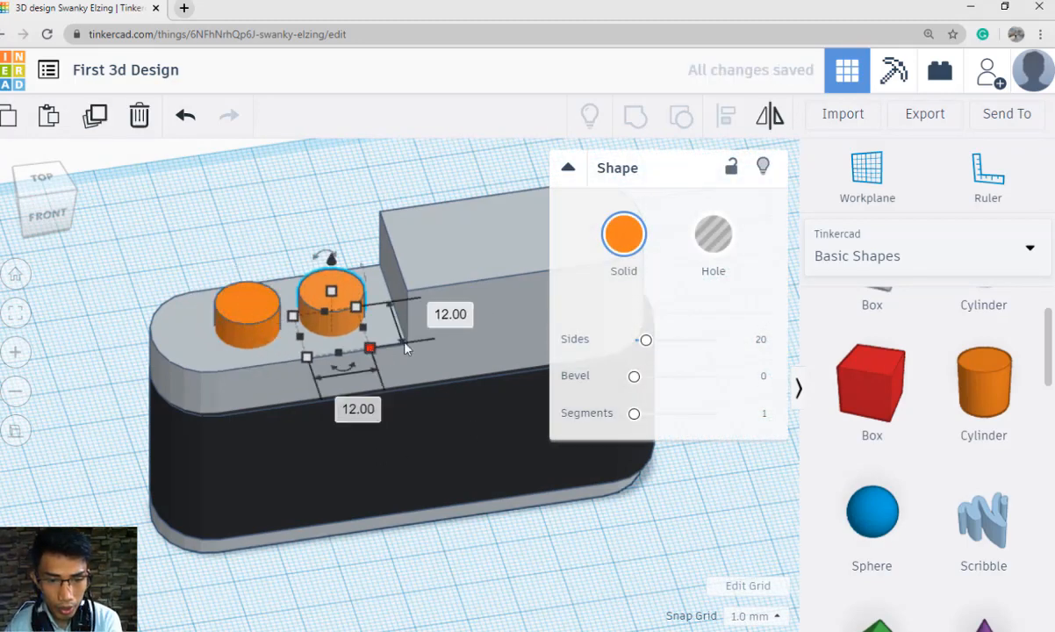
pyautogui.click(449, 314)
pyautogui.press('Tab')
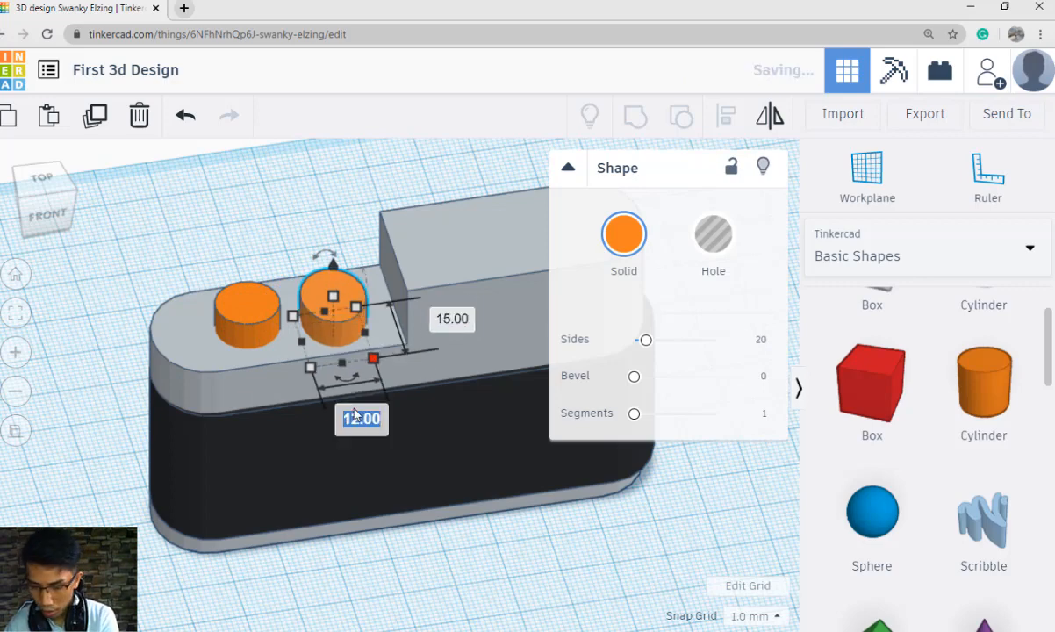
pyautogui.press('BackSpace')
pyautogui.press('Return')
pyautogui.moveTo(466, 556); pyautogui.dragTo(491, 588, button='right')
pyautogui.moveTo(387, 439); pyautogui.dragTo(362, 406)
pyautogui.moveTo(362, 405); pyautogui.dragTo(403, 598, button='right')
pyautogui.click(642, 516)
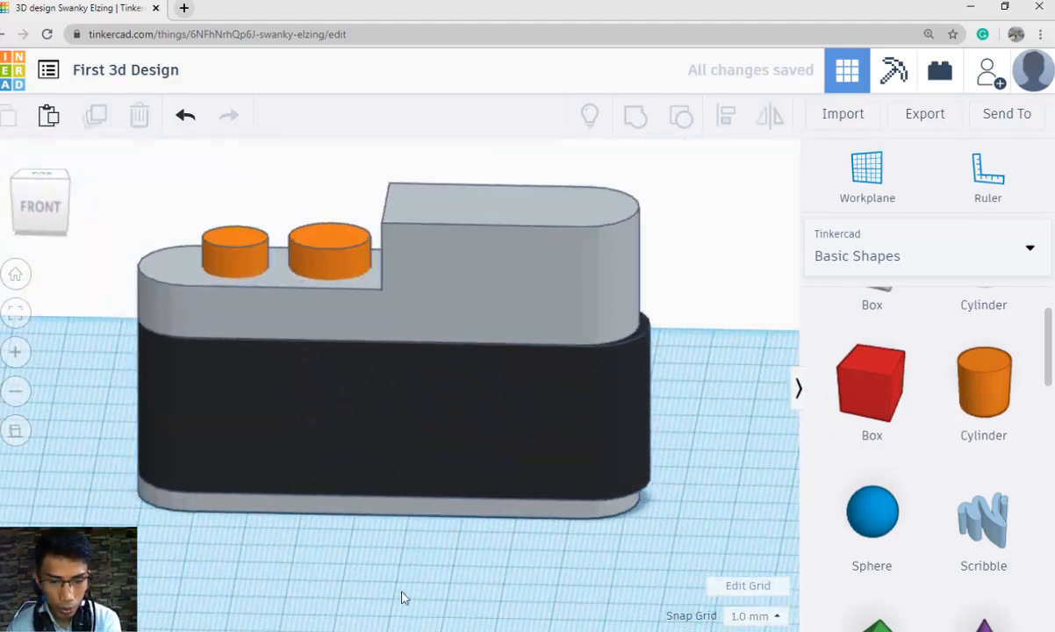
# Compare the dials with the reference image and raise the larger cylinder by 2 mm.
pyautogui.hotkey('alt', 'Tab')
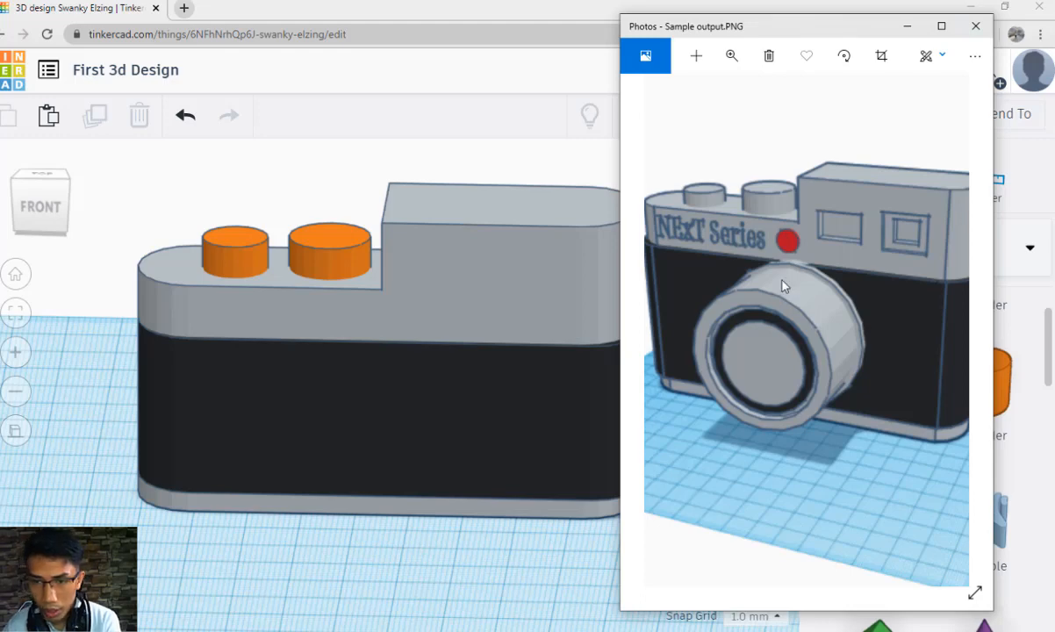
pyautogui.hotkey('alt', 'Tab')
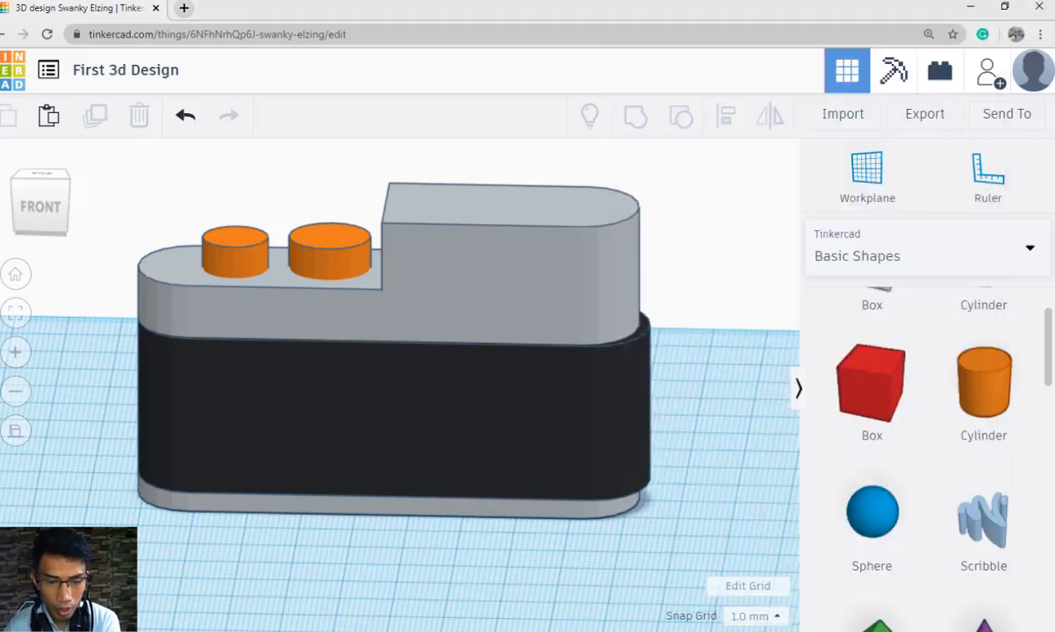
pyautogui.hotkey('alt', 'Tab')
pyautogui.hotkey('alt', 'Tab')
pyautogui.click(327, 253)
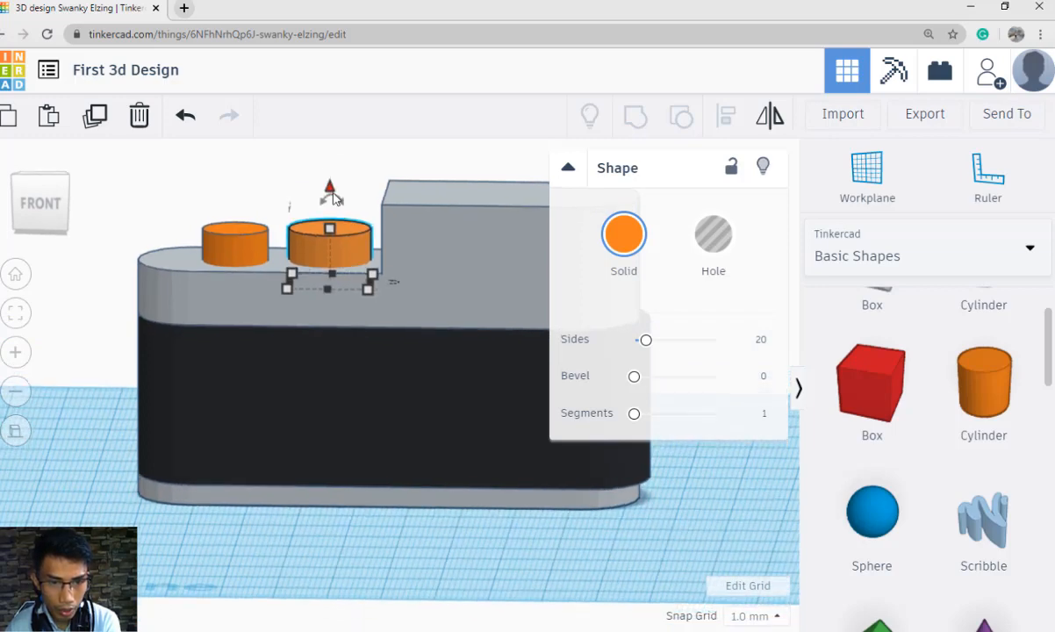
pyautogui.hotkey('ctrl', 'Up')
pyautogui.hotkey('ctrl', 'Up')
pyautogui.click(463, 537)
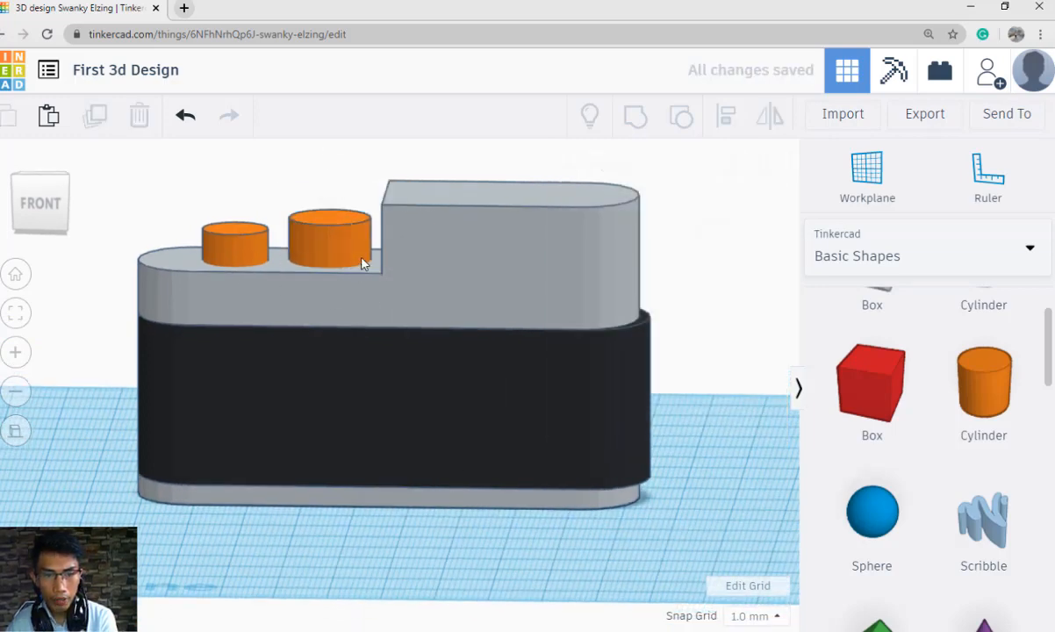
pyautogui.click(342, 231)
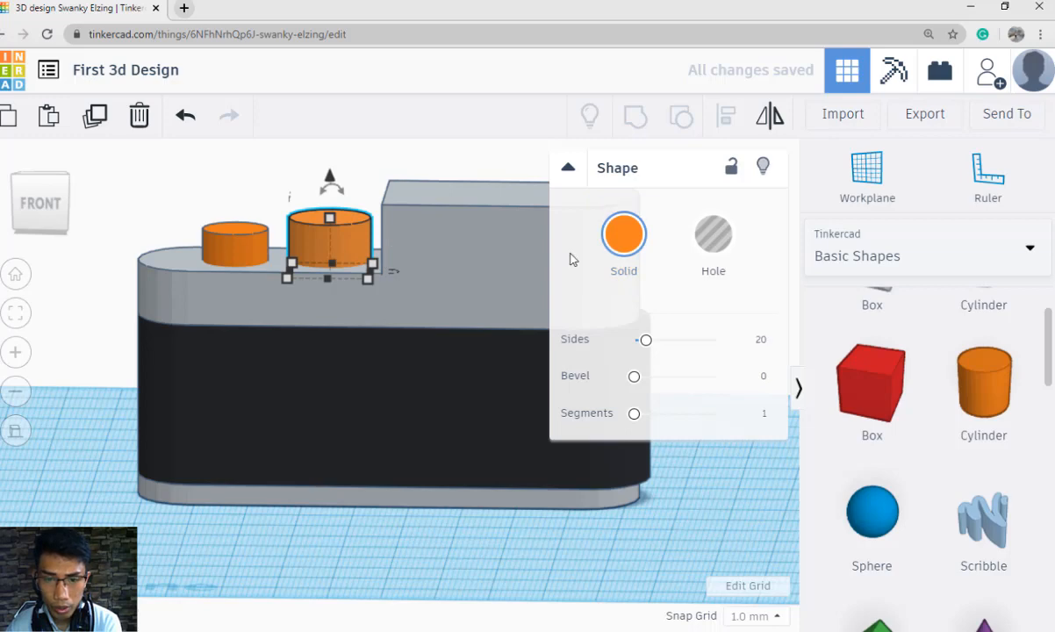
# Recolor both orange dial cylinders on top of the camera light gray to match the upper body.
pyautogui.click(625, 246)
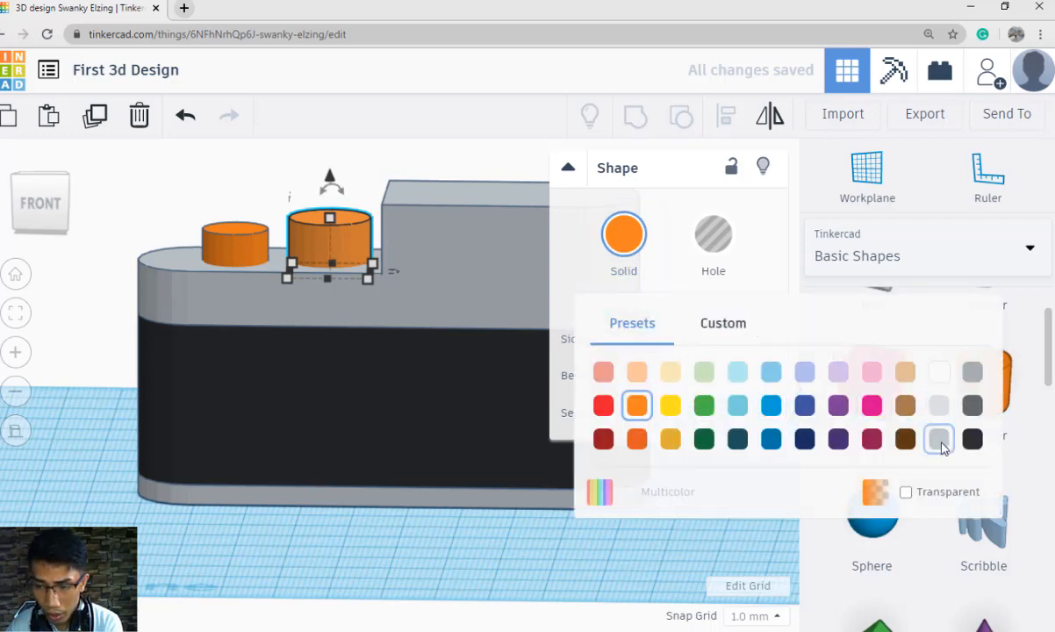
pyautogui.click(938, 438)
pyautogui.click(219, 255)
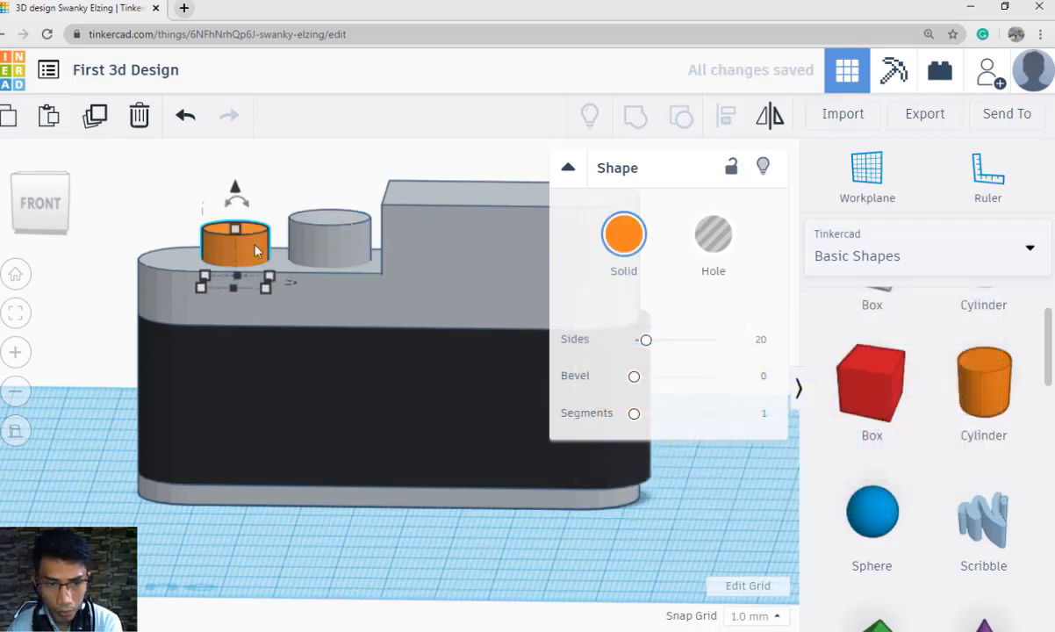
pyautogui.click(714, 237)
pyautogui.click(629, 244)
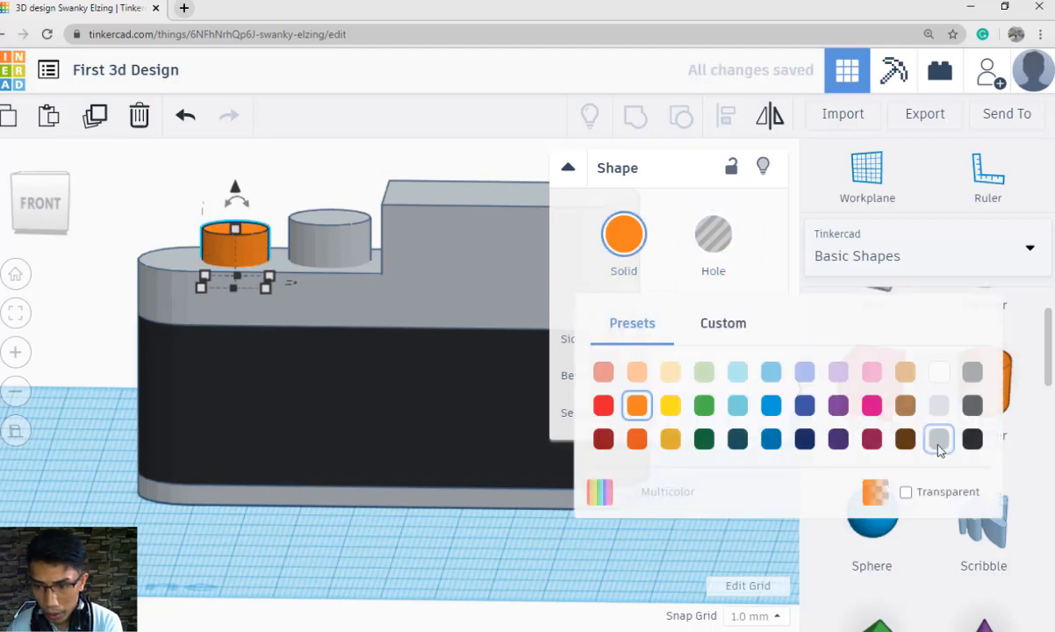
pyautogui.click(939, 437)
pyautogui.click(585, 562)
pyautogui.moveTo(646, 465); pyautogui.dragTo(694, 422, button='right')
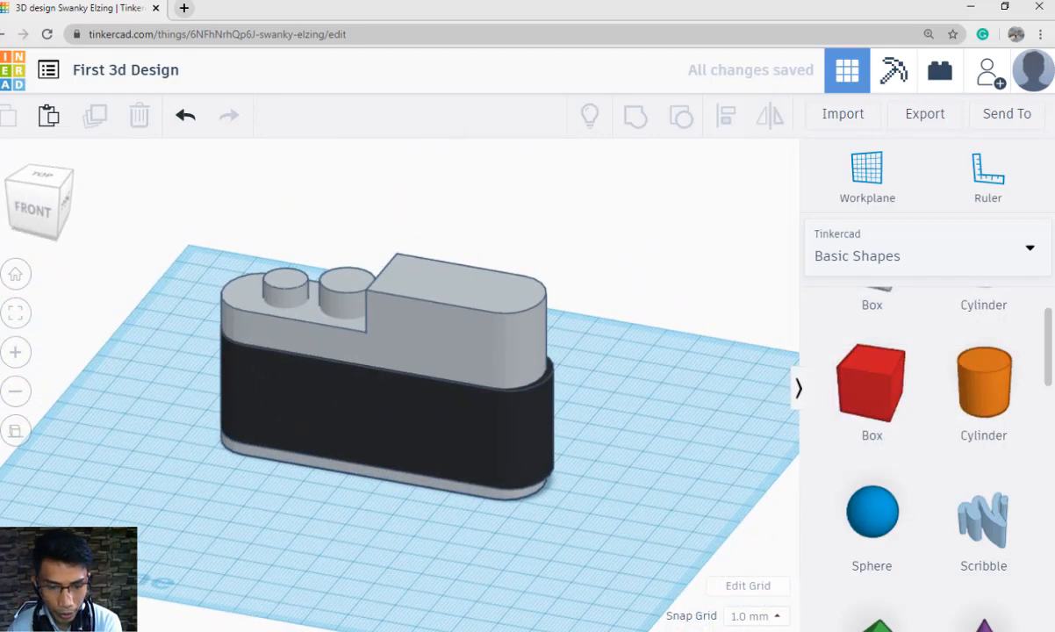
# Check the reference image, place a new cylinder in front of the camera, and set its length and width to 7 mm.
pyautogui.hotkey('alt', 'Tab')
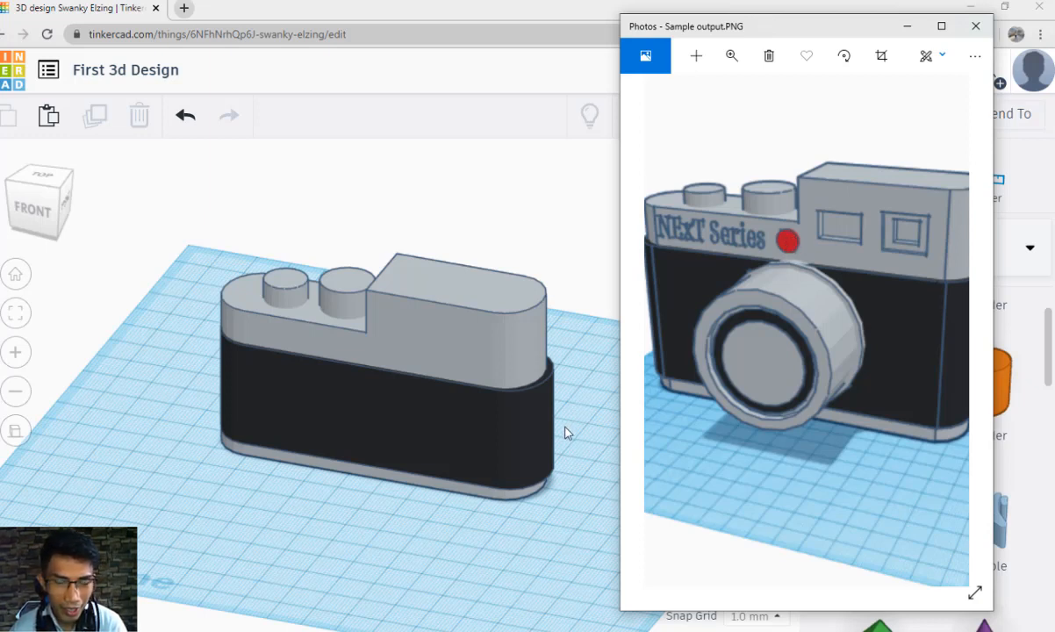
pyautogui.scroll(5, 565, 432)
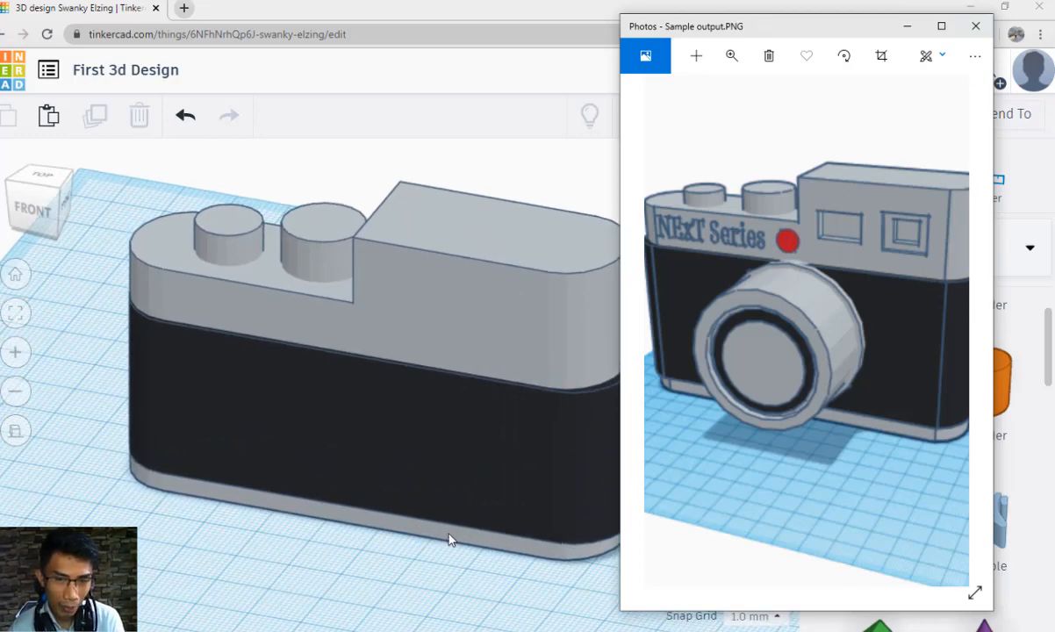
pyautogui.click(444, 510)
pyautogui.scroll(-5, 425, 510)
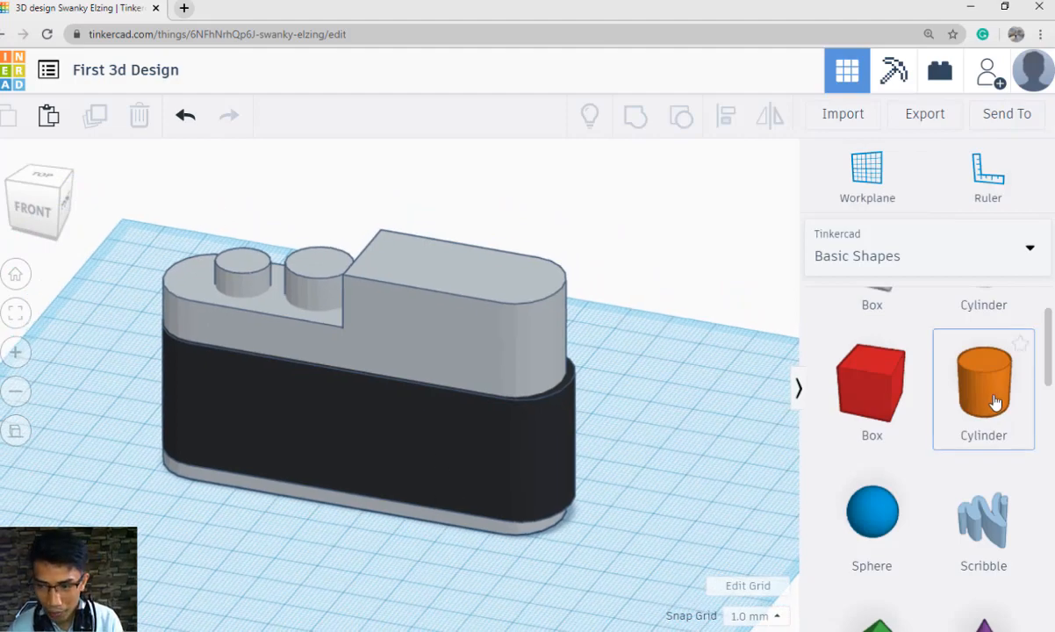
pyautogui.moveTo(932, 400); pyautogui.dragTo(215, 577)
pyautogui.scroll(-2, 216, 577)
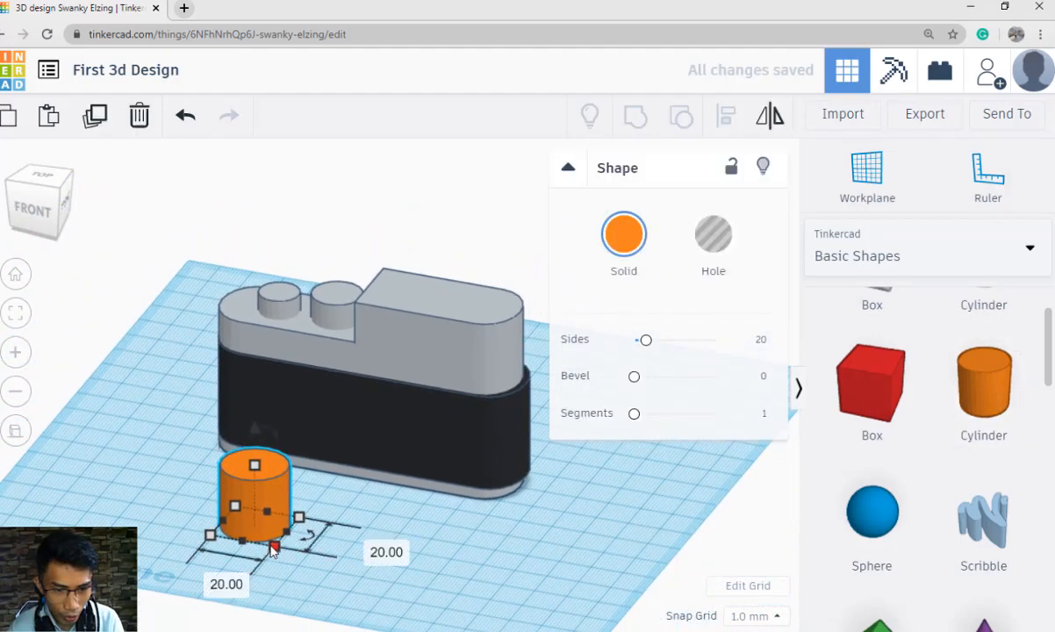
pyautogui.scroll(3, 270, 558)
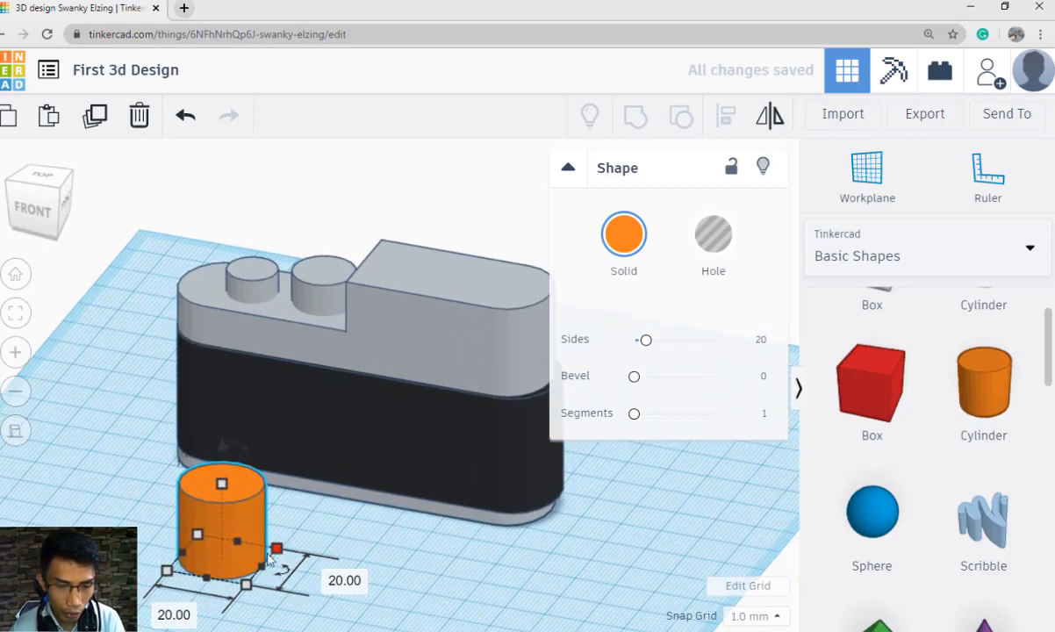
pyautogui.click(347, 581)
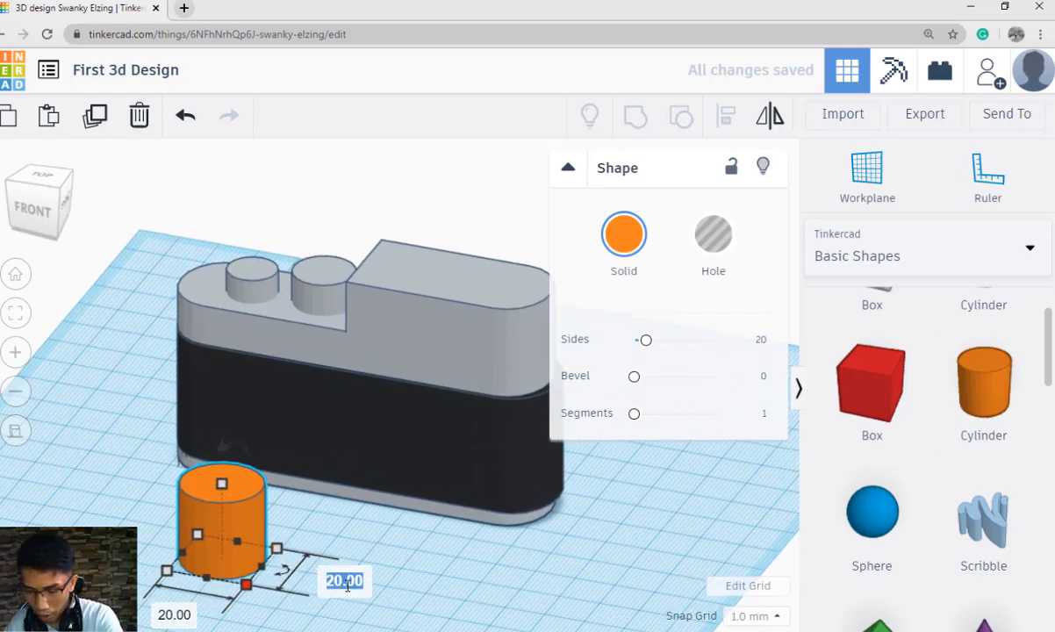
pyautogui.write('7')
pyautogui.press('Tab')
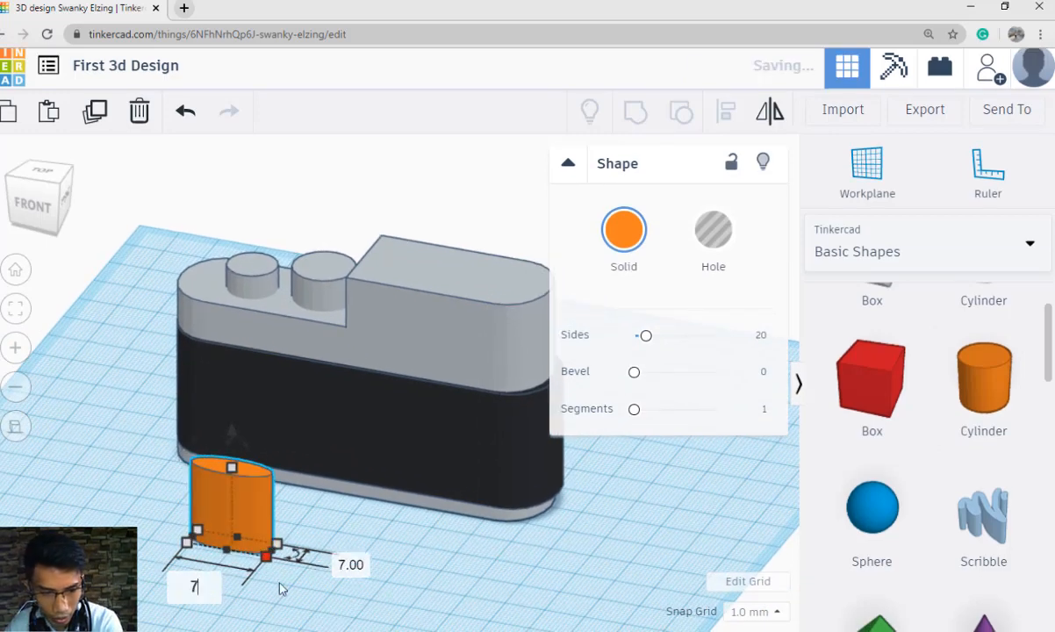
pyautogui.write('7')
pyautogui.press('Return')
# Shorten the small orange cylinder in front of the camera to 5 mm tall.
pyautogui.moveTo(405, 570)
pyautogui.mouseDown(button='right')
pyautogui.moveTo(408, 546)
pyautogui.moveTo(404, 573)
pyautogui.mouseUp(button='right')
pyautogui.moveTo(207, 441); pyautogui.dragTo(261, 526)
pyautogui.scroll(5, 249, 497)
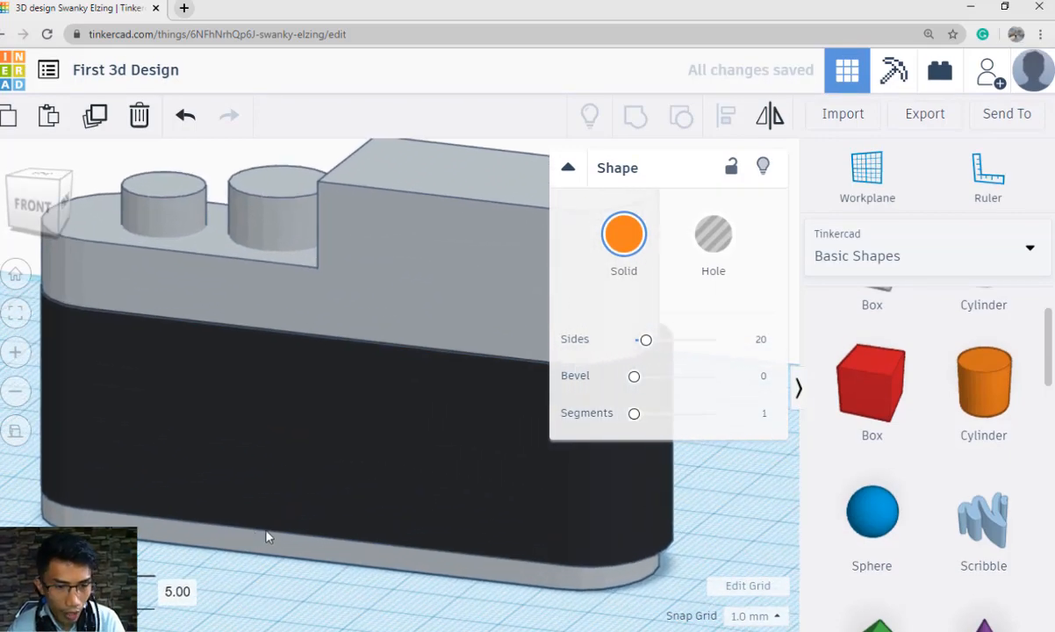
pyautogui.moveTo(249, 497); pyautogui.dragTo(456, 474, button='middle')
pyautogui.moveTo(455, 474); pyautogui.dragTo(395, 515, button='right')
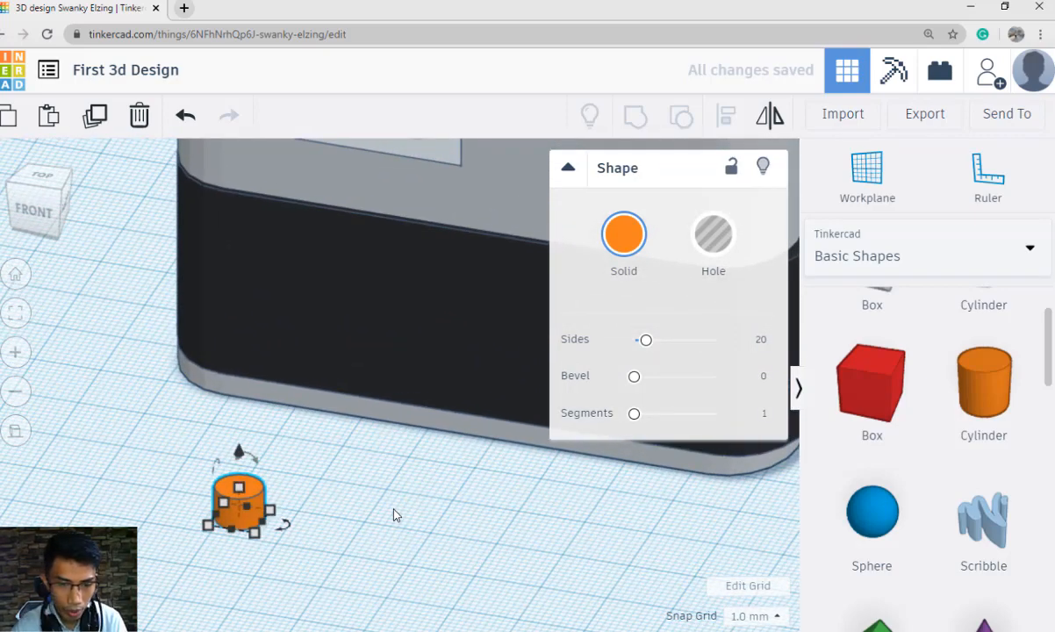
# Rotate the small cylinder 90° onto its side so its round face points forward.
pyautogui.moveTo(395, 516)
pyautogui.mouseDown(button='right')
pyautogui.moveTo(417, 516)
pyautogui.moveTo(309, 523)
pyautogui.moveTo(386, 518)
pyautogui.mouseUp(button='right')
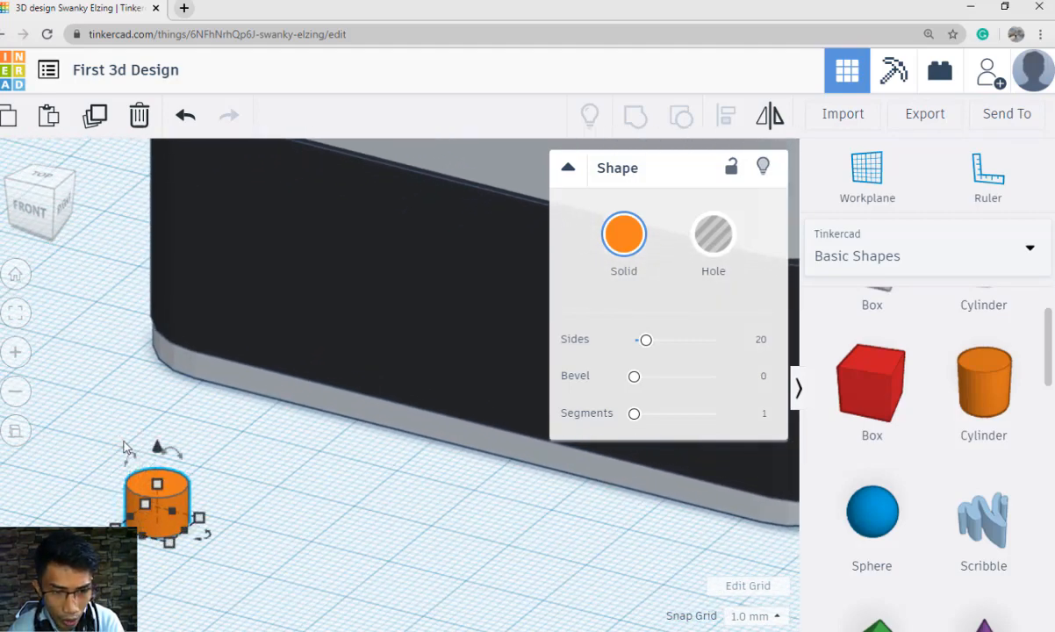
pyautogui.click(130, 439)
pyautogui.press('Return')
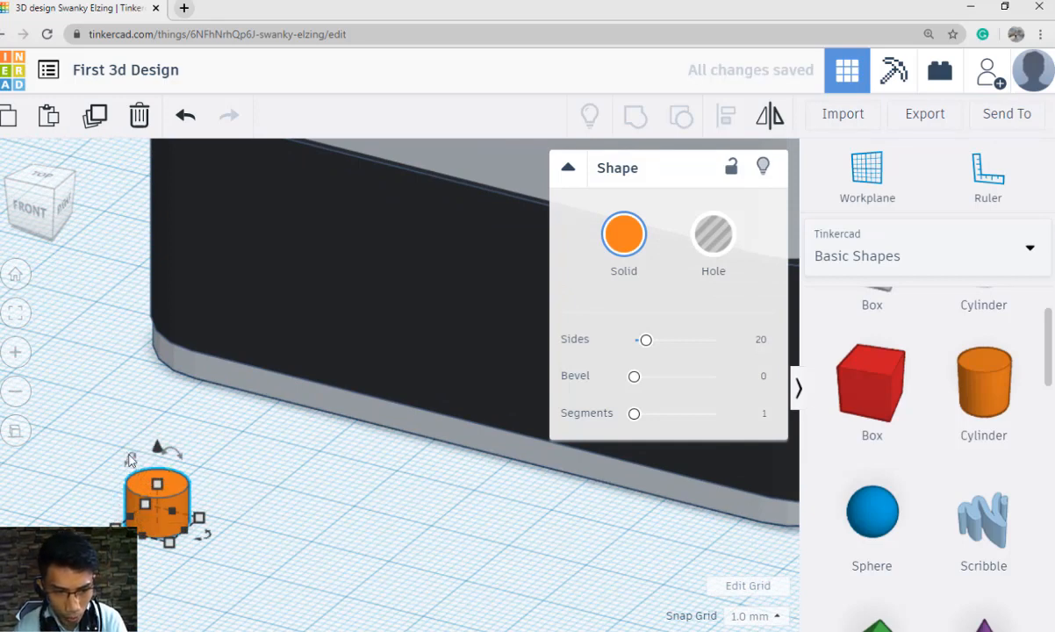
pyautogui.click(130, 438)
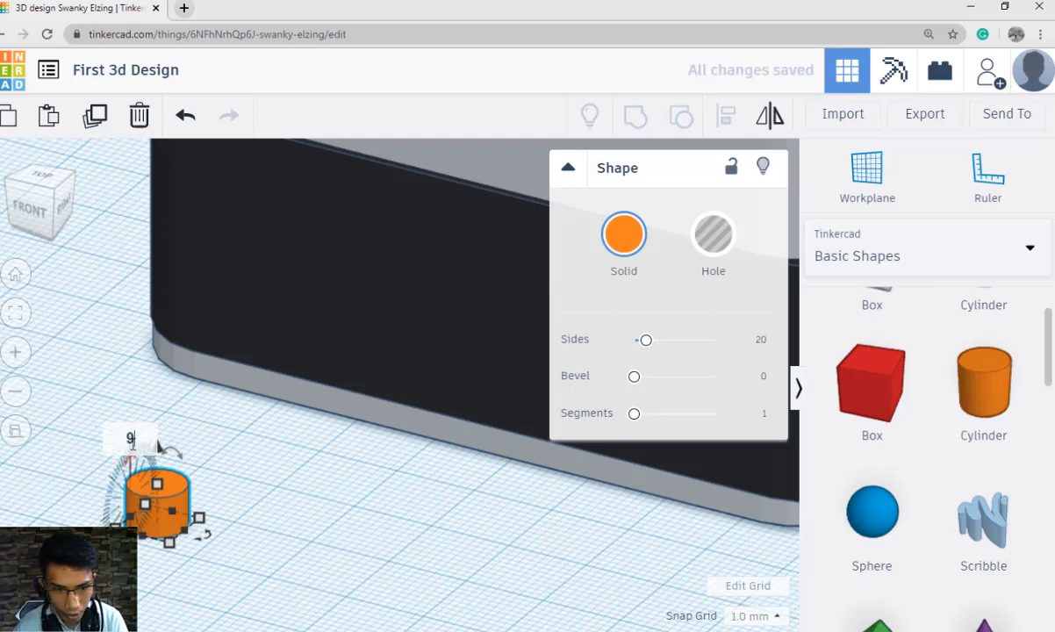
pyautogui.press('Return')
pyautogui.click(266, 518)
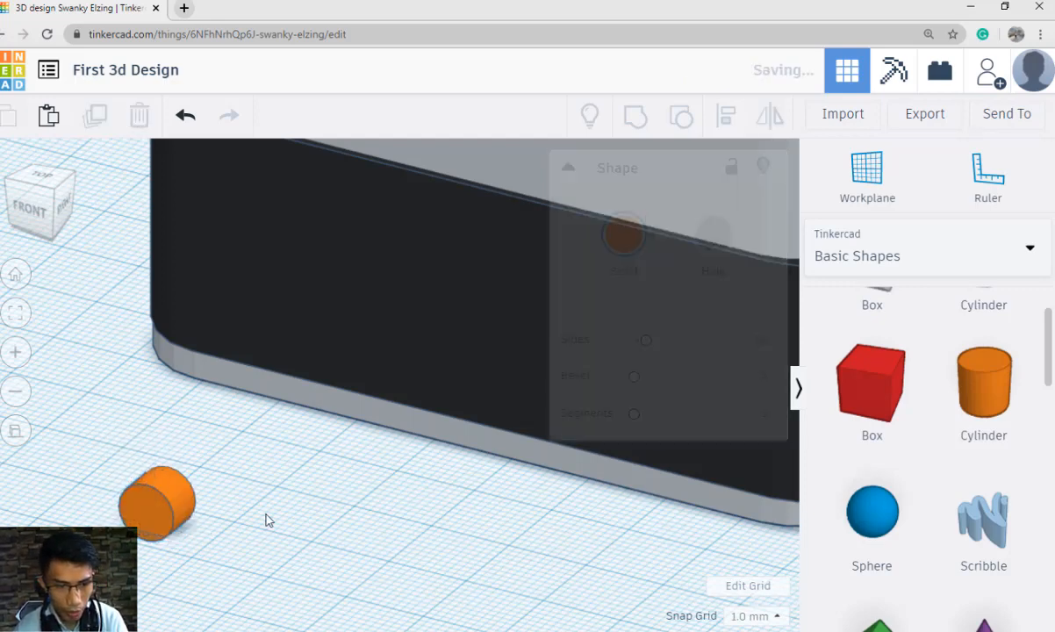
pyautogui.scroll(-3, 294, 537)
# Recolor the small rotated cylinder red.
pyautogui.click(258, 465)
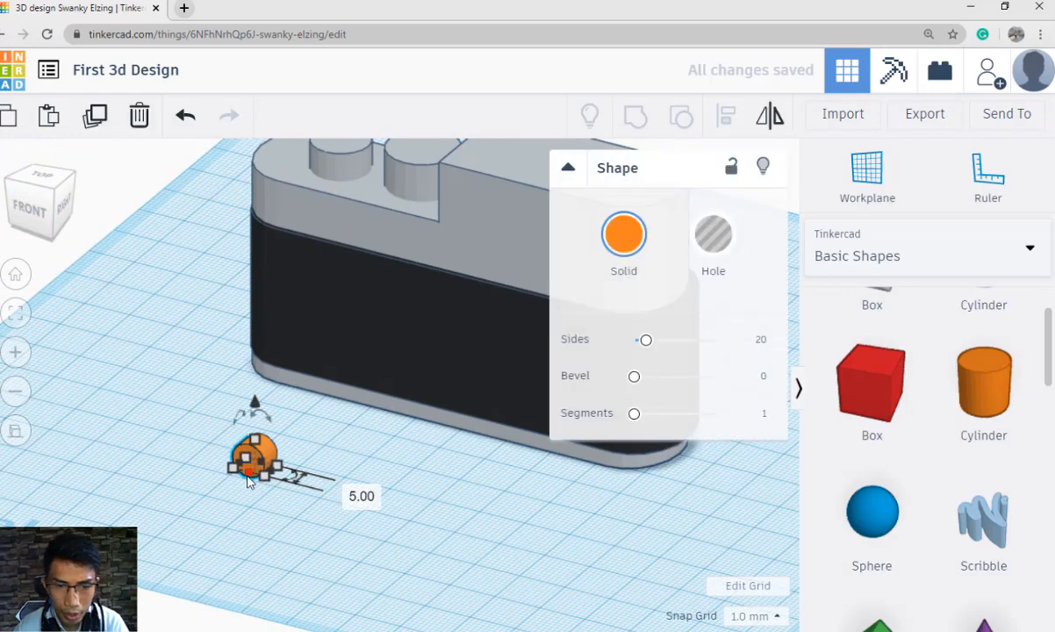
pyautogui.click(621, 235)
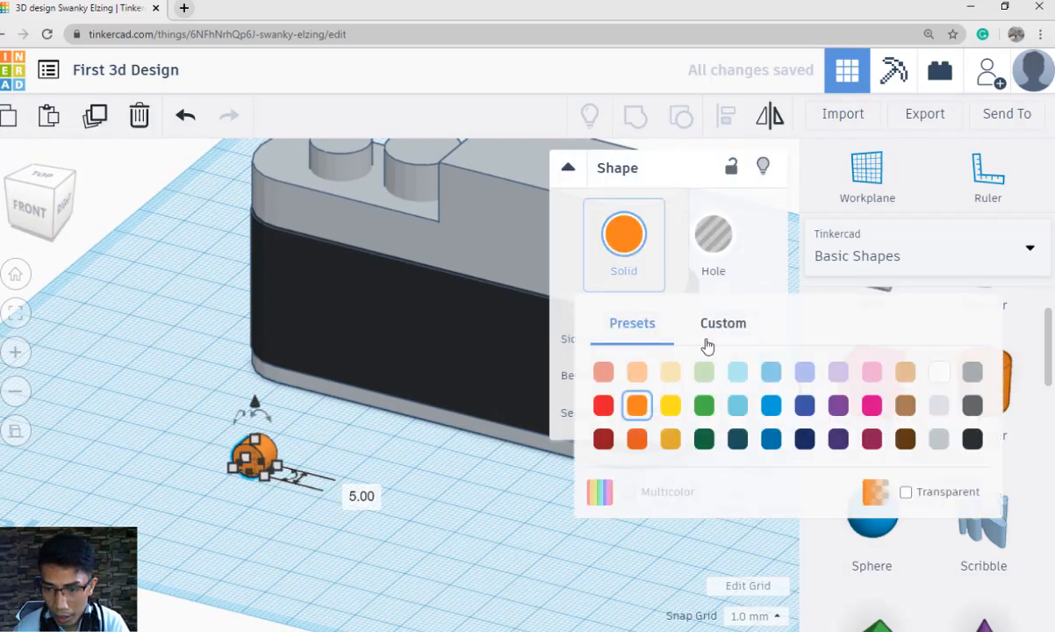
pyautogui.click(603, 405)
pyautogui.click(443, 528)
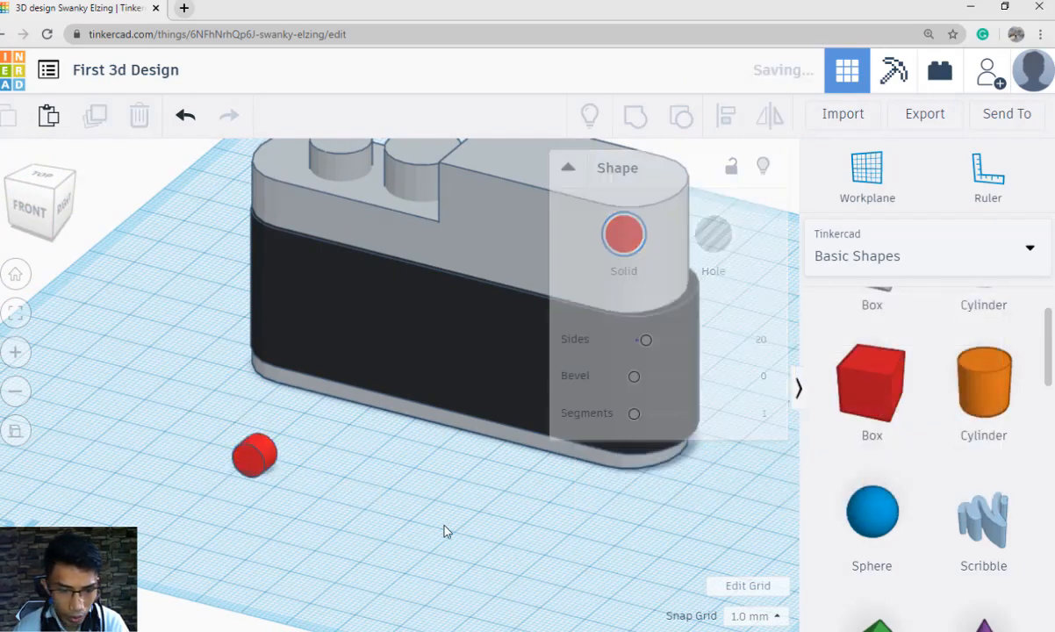
# Raise the red cylinder to the light gray band and shift it right until it sits near the raised block's step.
pyautogui.scroll(-2, 463, 526)
pyautogui.moveTo(431, 551); pyautogui.dragTo(330, 475, button='right')
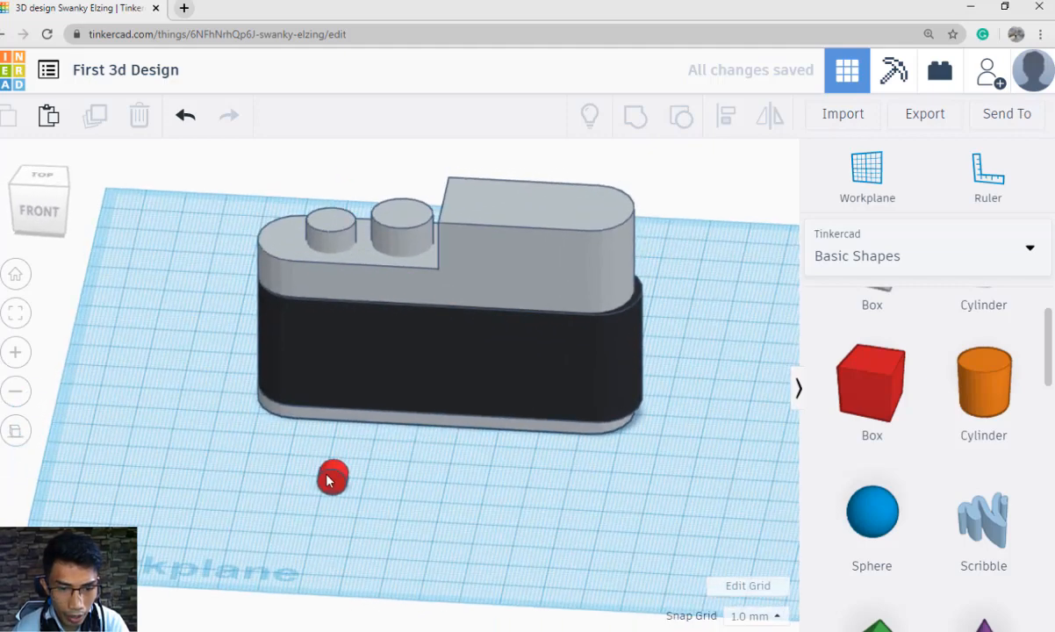
pyautogui.click(332, 480)
pyautogui.scroll(2, 332, 481)
pyautogui.moveTo(332, 481); pyautogui.dragTo(338, 338)
pyautogui.press('Right')
pyautogui.press('Right')
pyautogui.press('Right')
pyautogui.press('Right')
pyautogui.press('Right')
pyautogui.press('Right')
pyautogui.press('Right')
pyautogui.press('Right')
pyautogui.press('Right')
pyautogui.press('Right')
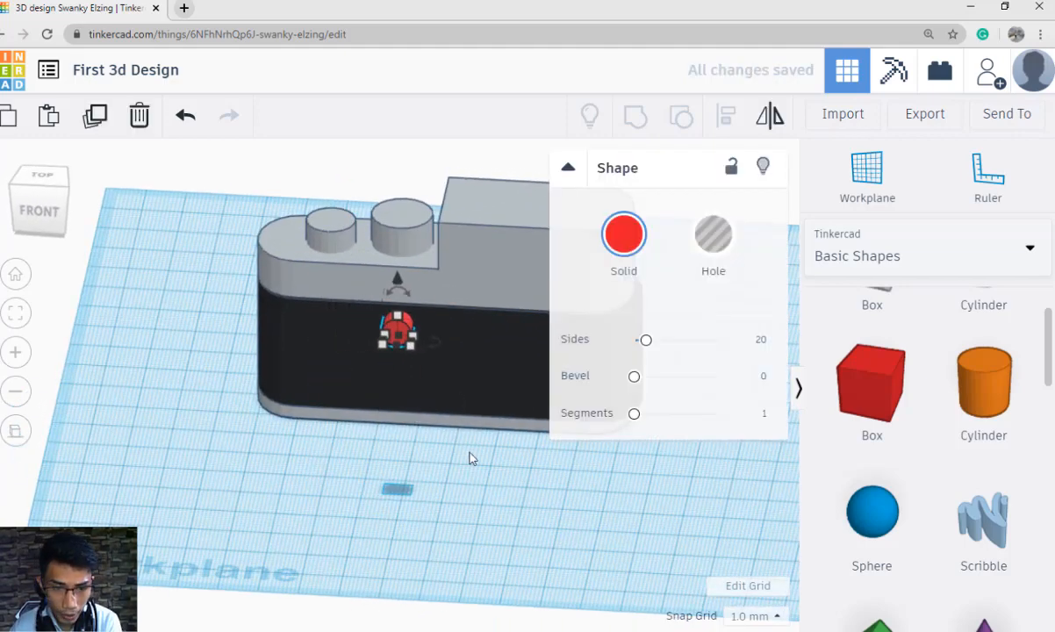
pyautogui.moveTo(492, 461); pyautogui.dragTo(494, 444, button='right')
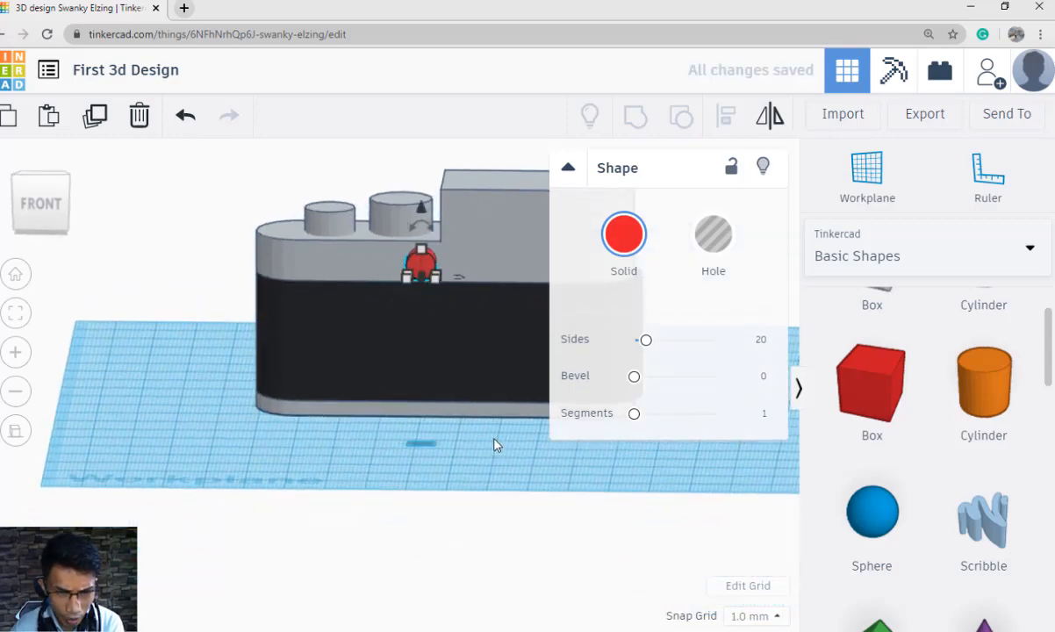
pyautogui.moveTo(425, 208); pyautogui.dragTo(425, 230)
# Push the red cylinder back toward the front face of the camera body.
pyautogui.moveTo(425, 230); pyautogui.dragTo(373, 465, button='right')
pyautogui.press('Up')
pyautogui.press('Up')
pyautogui.press('Up')
pyautogui.press('Up')
pyautogui.press('Up')
pyautogui.press('Up')
pyautogui.press('Up')
pyautogui.press('Up')
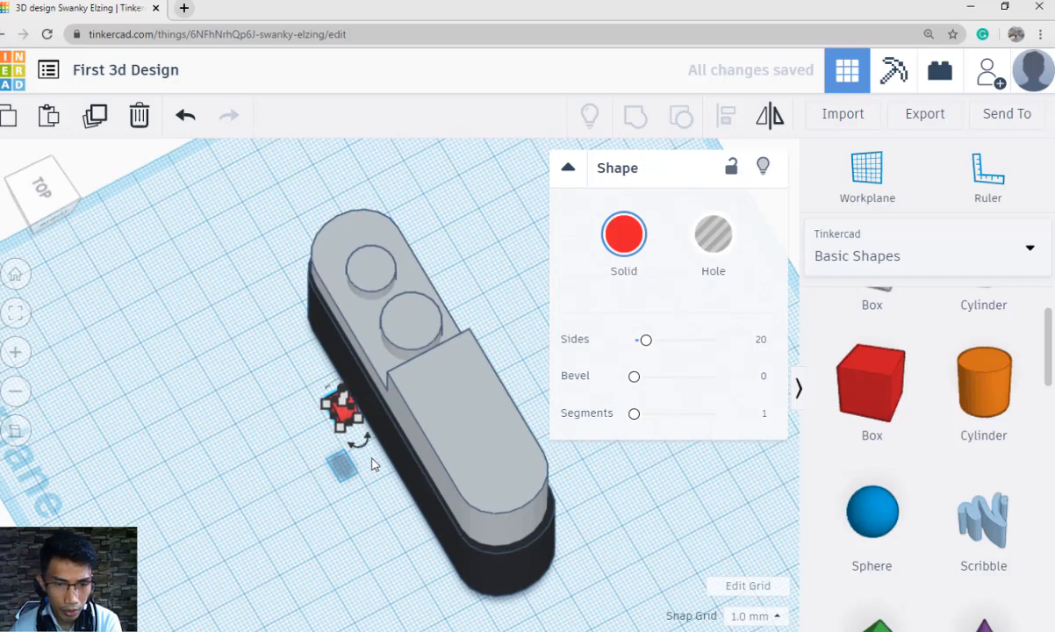
# Lower the red cylinder 3 mm to 36 mm above the workplane and nudge it slightly left.
pyautogui.moveTo(373, 463); pyautogui.dragTo(470, 359, button='right')
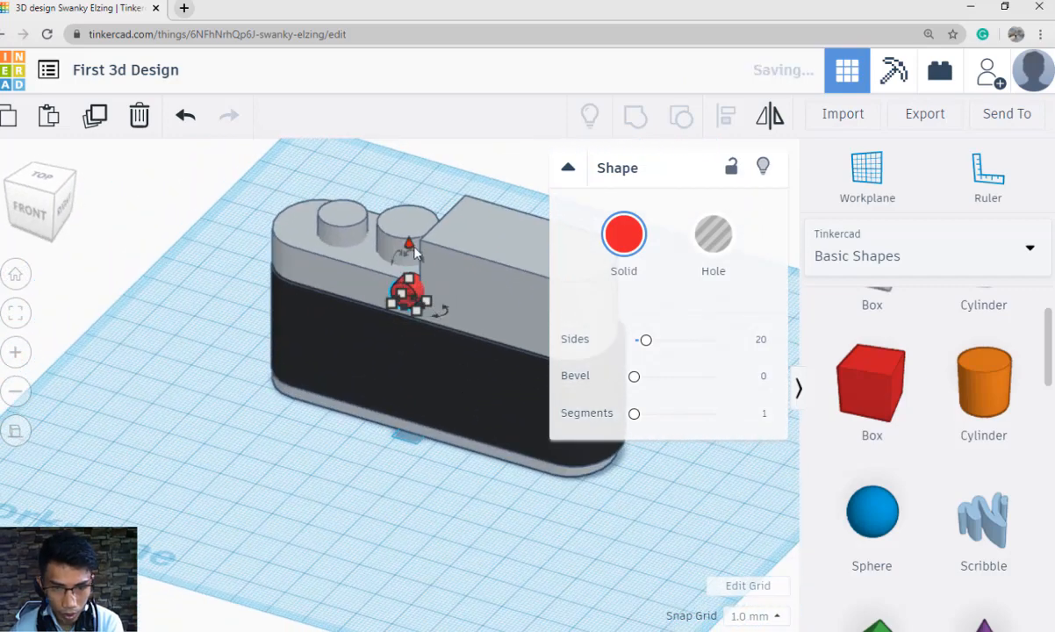
pyautogui.moveTo(408, 245); pyautogui.dragTo(409, 265)
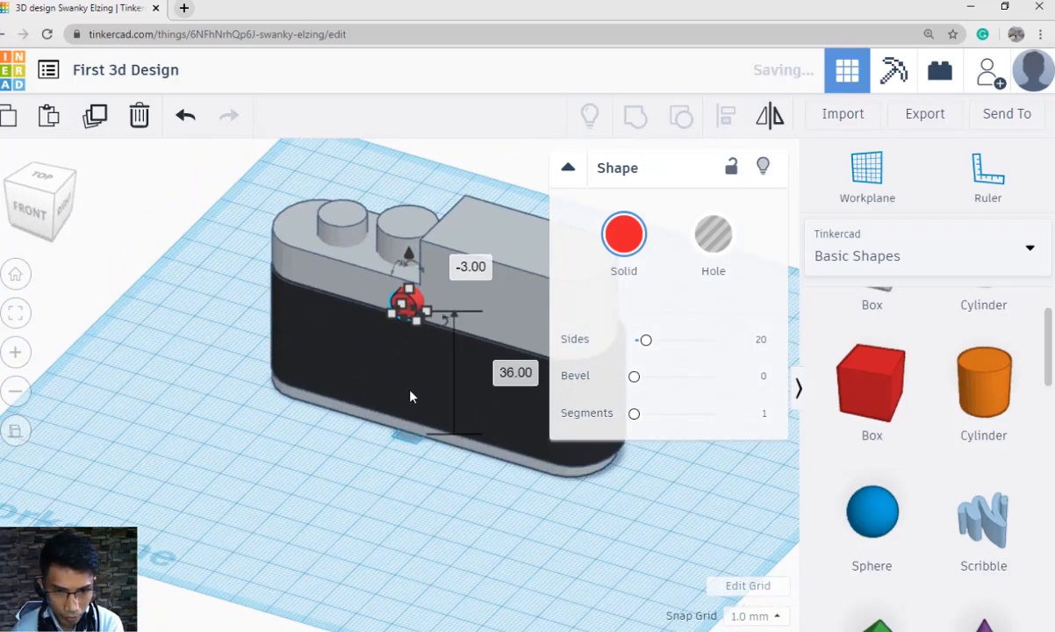
pyautogui.moveTo(420, 480); pyautogui.dragTo(431, 447, button='right')
pyautogui.press('Left')
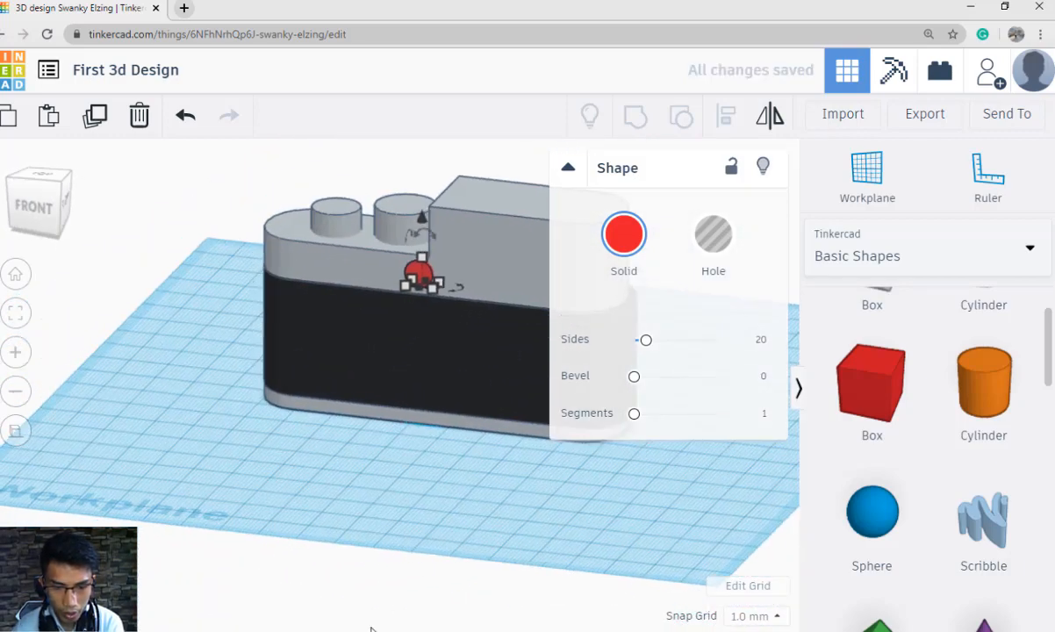
# Compare the red cylinder with the reference image and set its width and height to 5 mm.
pyautogui.click(370, 631)
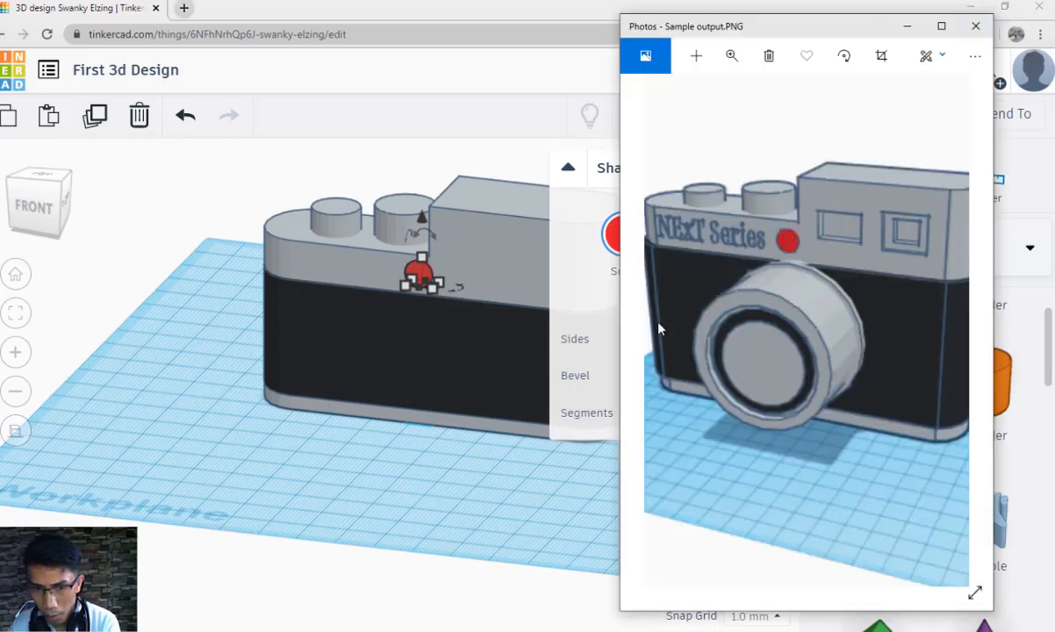
pyautogui.hotkey('alt', 'Tab')
pyautogui.moveTo(437, 292)
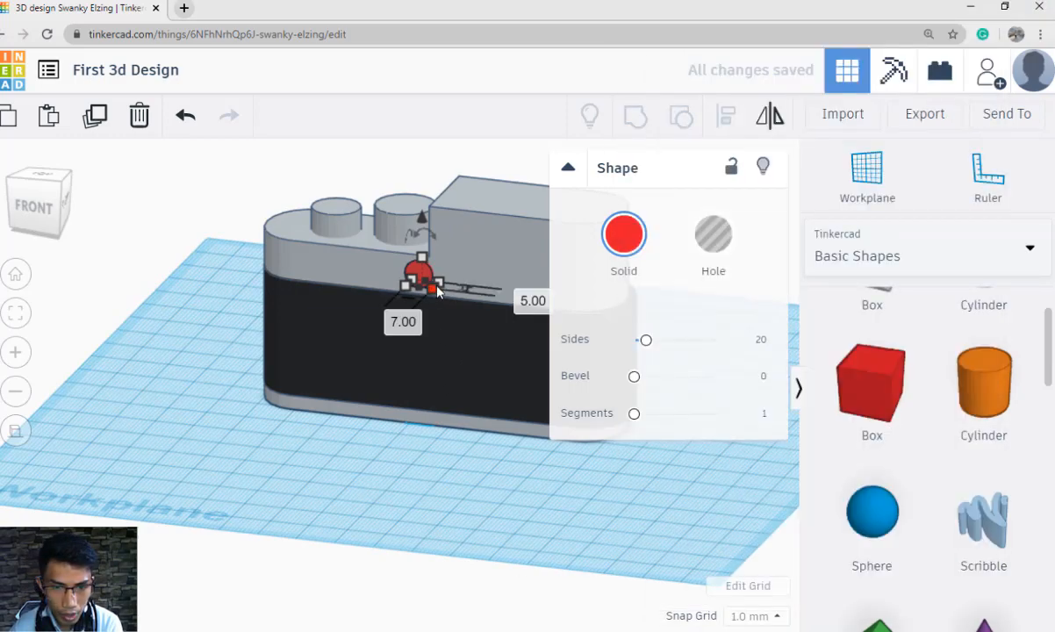
pyautogui.scroll(5, 436, 292)
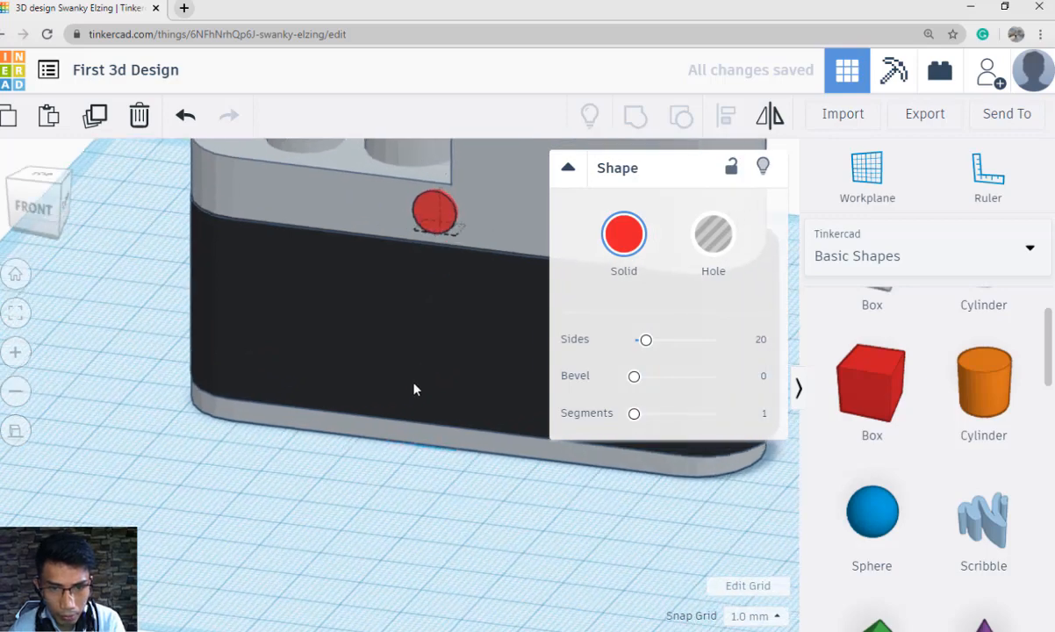
pyautogui.moveTo(415, 386); pyautogui.dragTo(441, 333, button='right')
pyautogui.moveTo(419, 299)
pyautogui.click(387, 373)
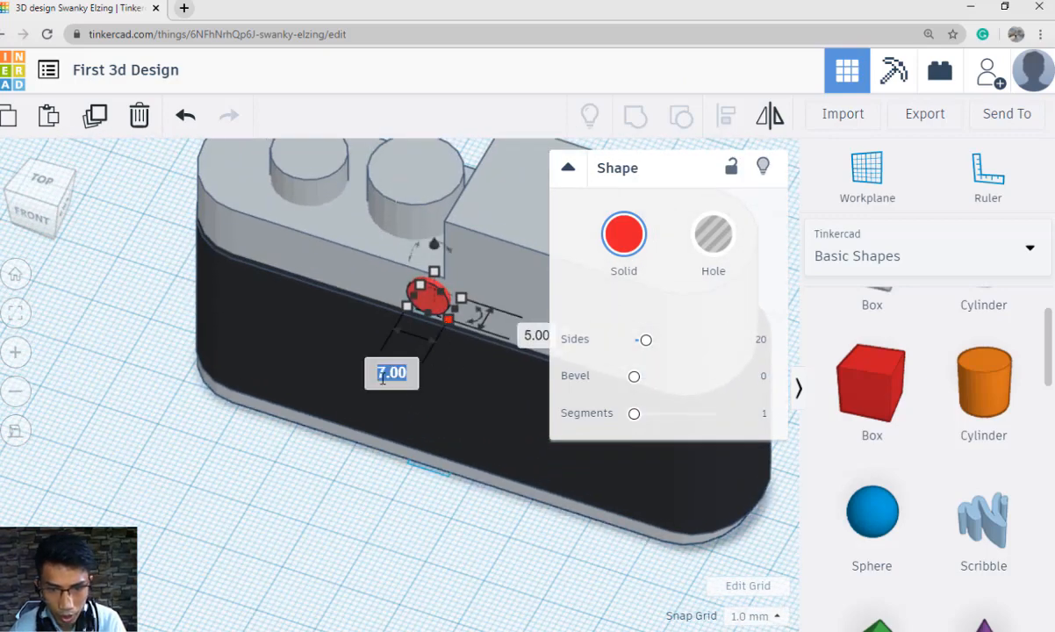
pyautogui.write('5')
pyautogui.press('Return')
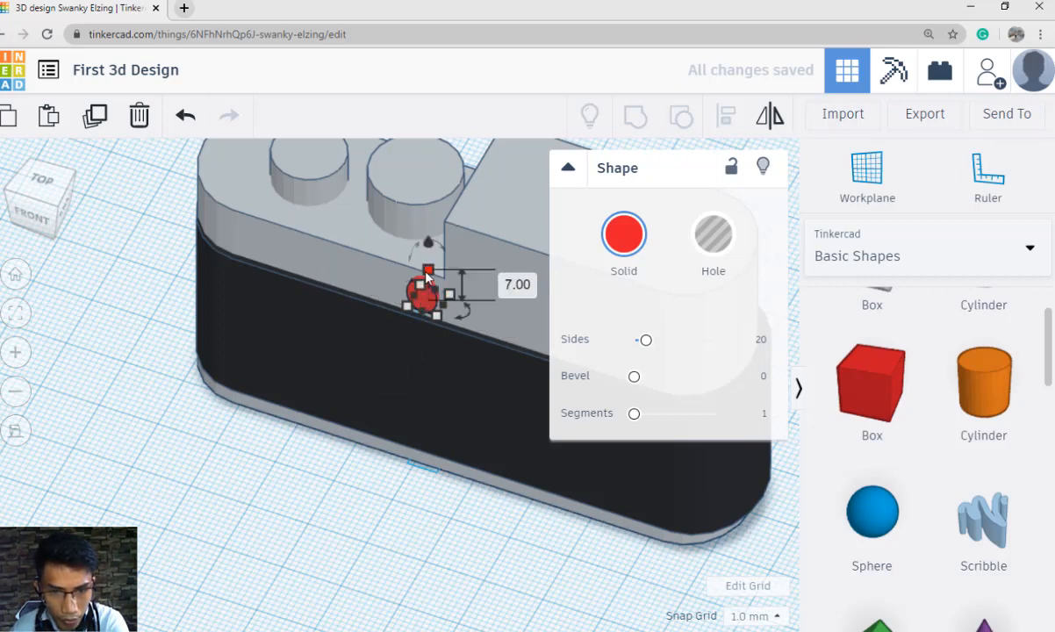
pyautogui.click(517, 284)
pyautogui.write('5')
pyautogui.press('Return')
pyautogui.click(455, 526)
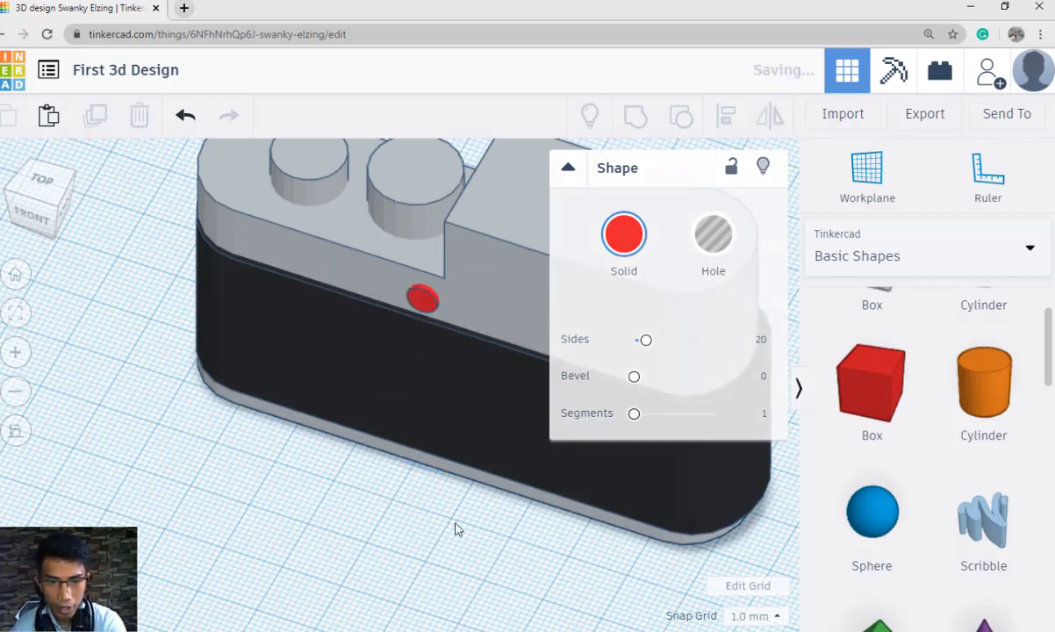
# Examine the camera's front and compare the red button's size and placement with the reference image.
pyautogui.moveTo(482, 480); pyautogui.dragTo(463, 429, button='right')
pyautogui.scroll(-3, 457, 429)
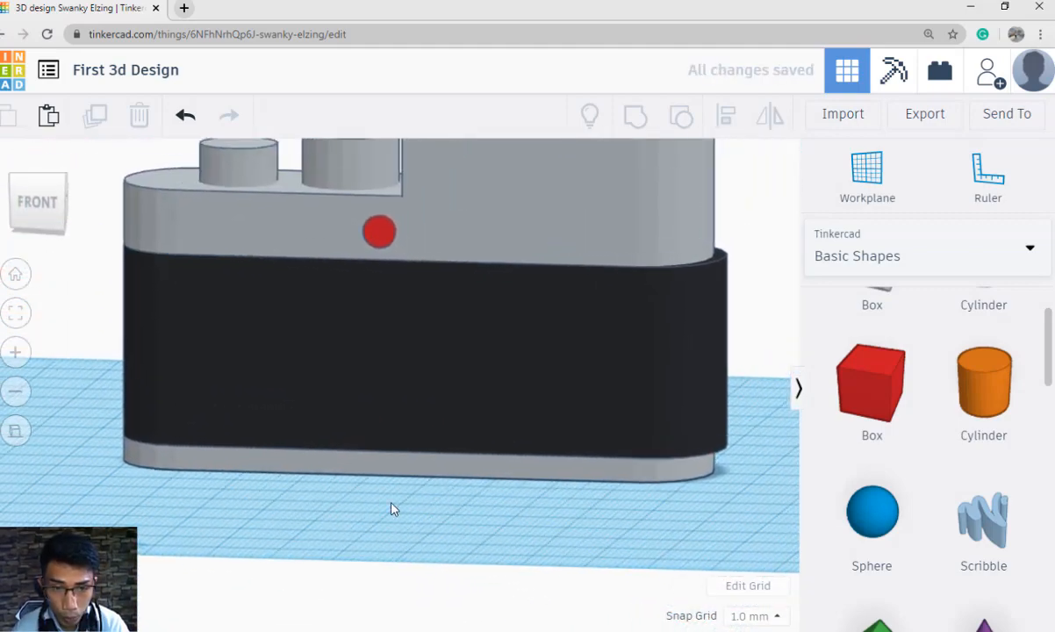
pyautogui.moveTo(448, 497); pyautogui.dragTo(375, 621, button='right')
pyautogui.hotkey('alt', 'Tab')
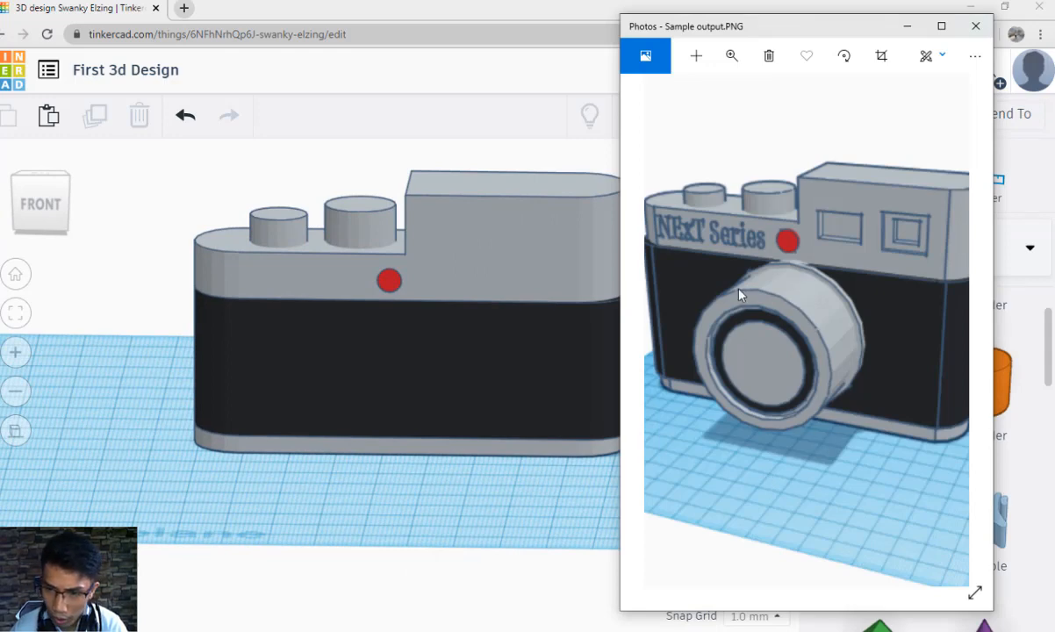
# Place a new cylinder on the workplane in front of the camera body.
pyautogui.hotkey('alt', 'Tab')
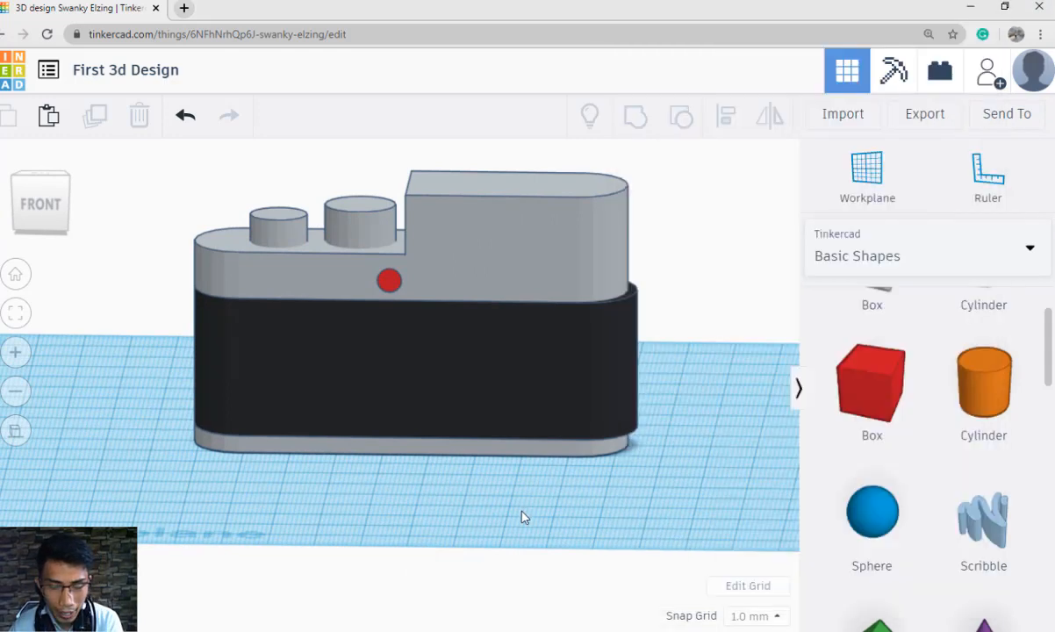
pyautogui.scroll(-2, 523, 517)
pyautogui.moveTo(544, 505); pyautogui.dragTo(608, 465, button='right')
pyautogui.moveTo(973, 405); pyautogui.dragTo(380, 530)
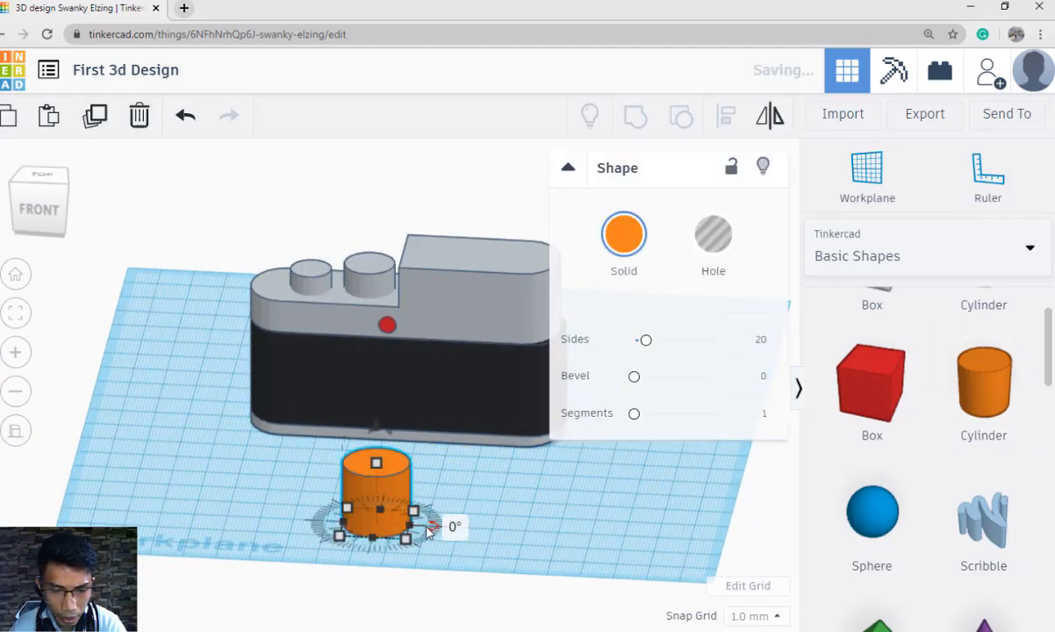
pyautogui.moveTo(379, 529); pyautogui.dragTo(325, 475, button='middle')
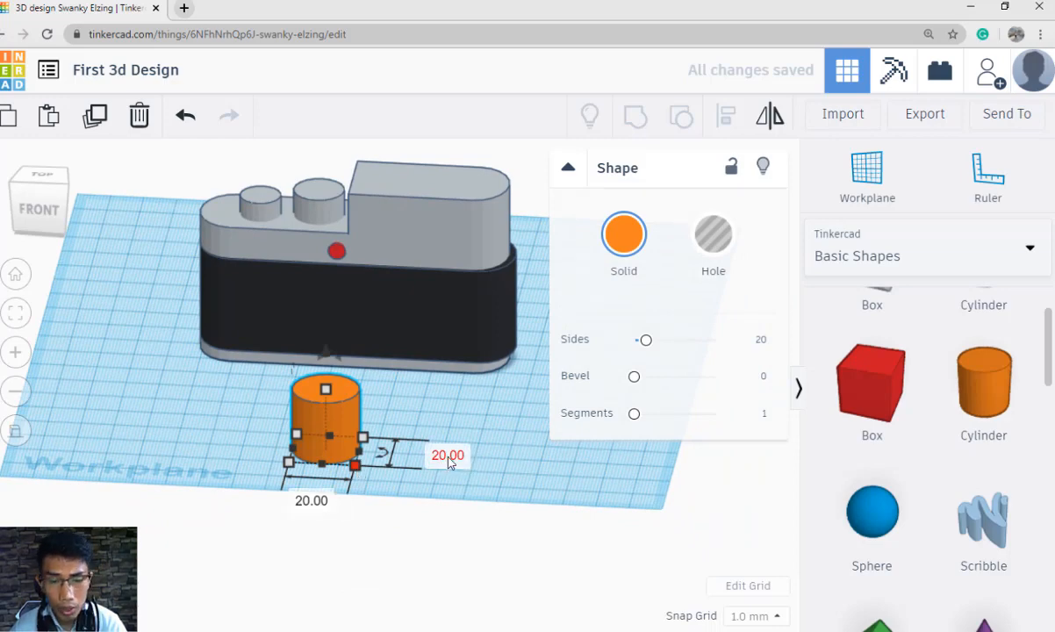
# Set both base dimensions of the orange cylinder to 50 mm.
pyautogui.write('5')
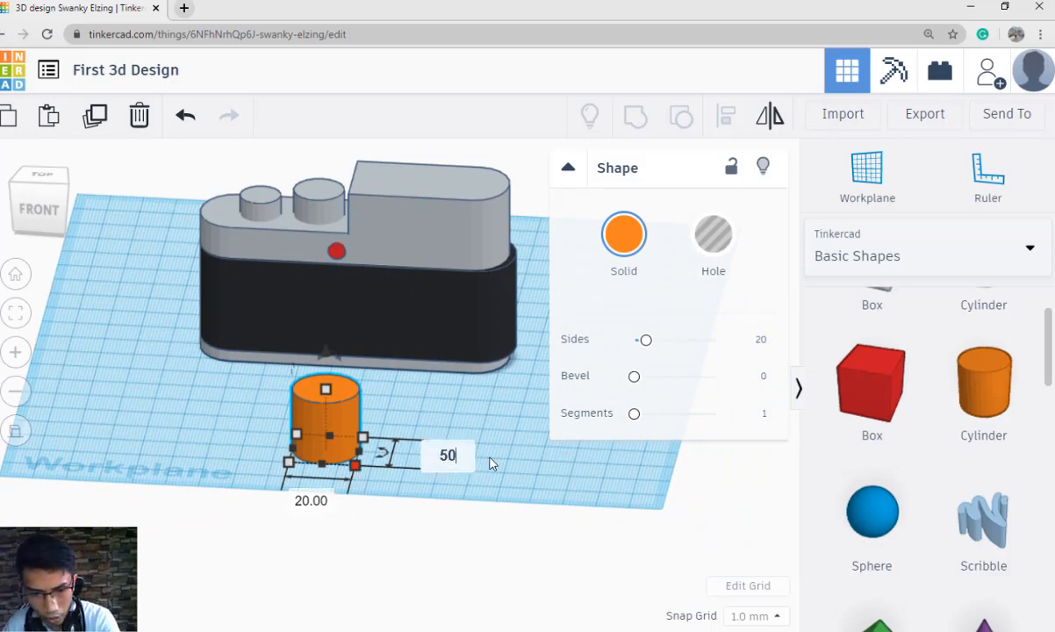
pyautogui.write('0')
pyautogui.press('Return')
pyautogui.click(302, 544)
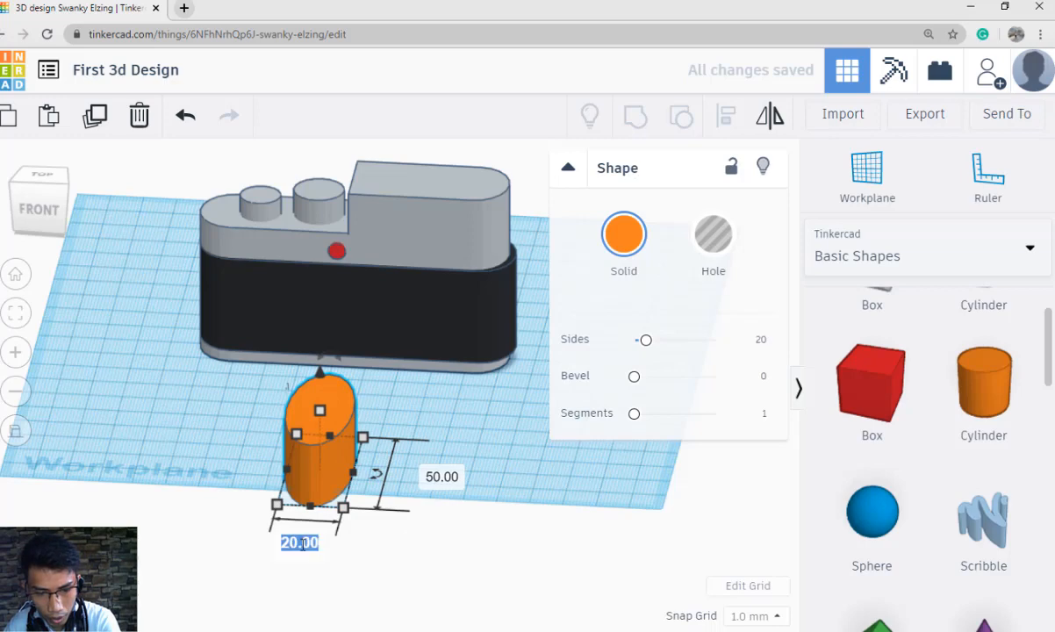
pyautogui.press('Return')
# Rotate the orange cylinder 90° so its circular face points forward, parallel to the camera's front.
pyautogui.moveTo(526, 519); pyautogui.dragTo(238, 406, button='right')
pyautogui.moveTo(226, 430)
pyautogui.click(232, 359)
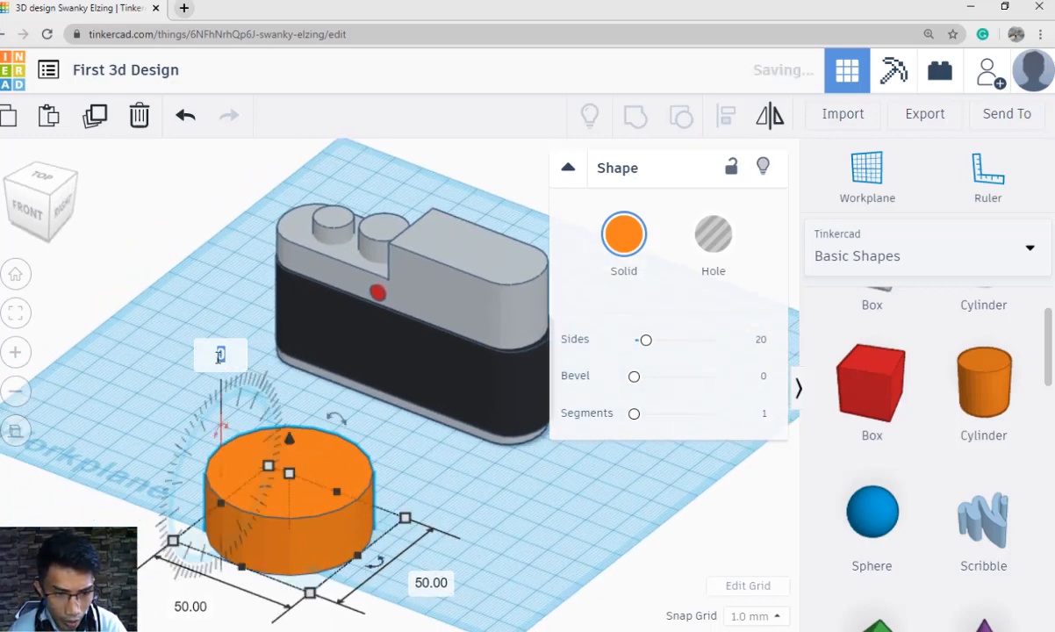
pyautogui.write('90')
pyautogui.press('Return')
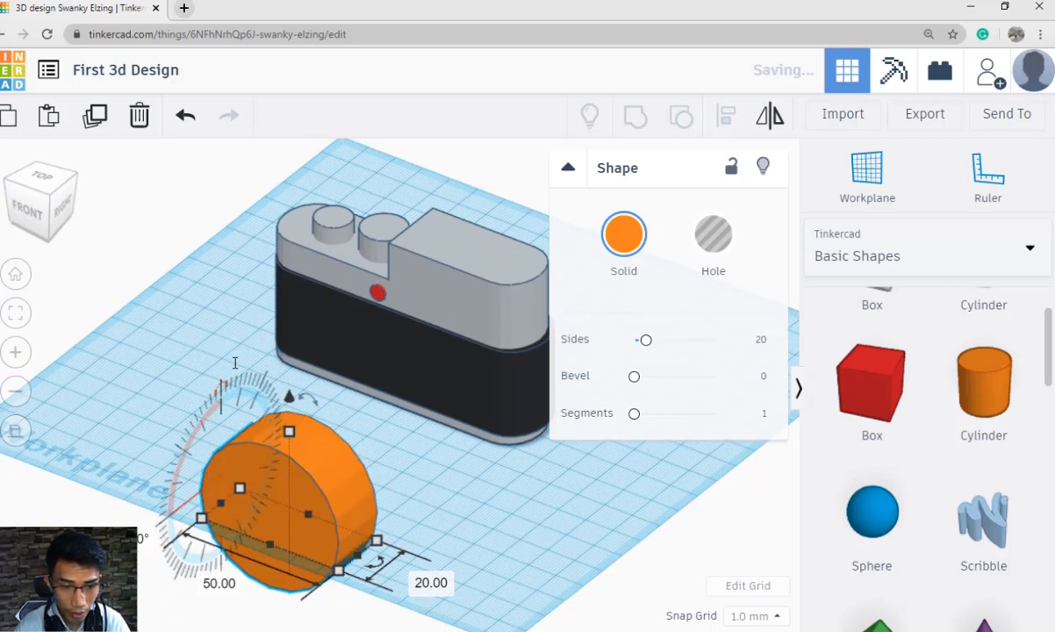
pyautogui.click(415, 472)
# Stretch the orange cylinder along its axis, extending its front face away from the camera.
pyautogui.click(312, 531)
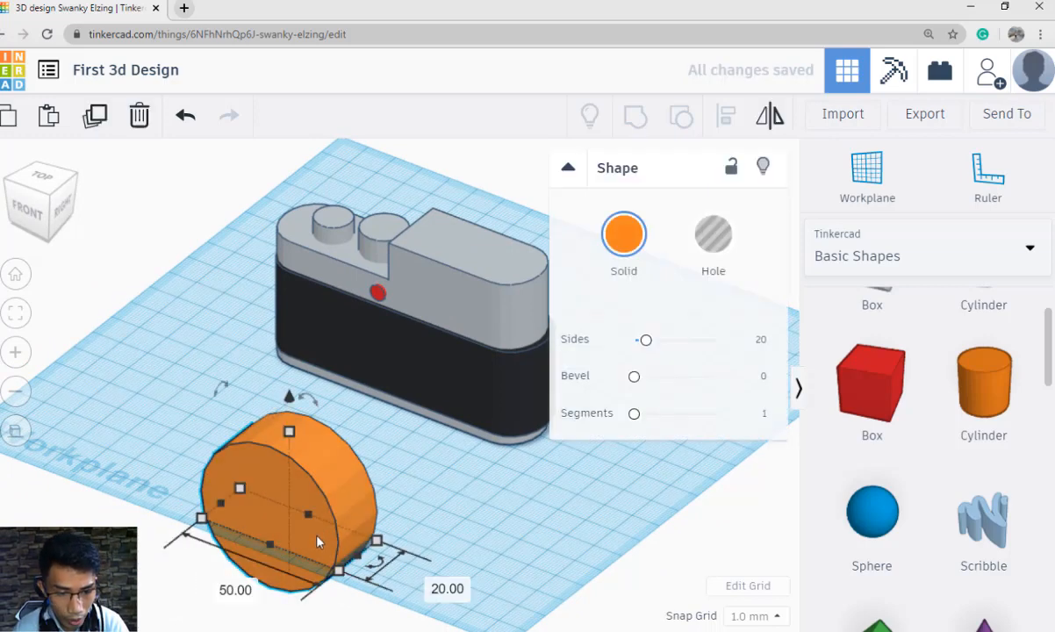
pyautogui.scroll(-2, 296, 520)
pyautogui.moveTo(294, 518); pyautogui.dragTo(257, 544)
pyautogui.click(403, 514)
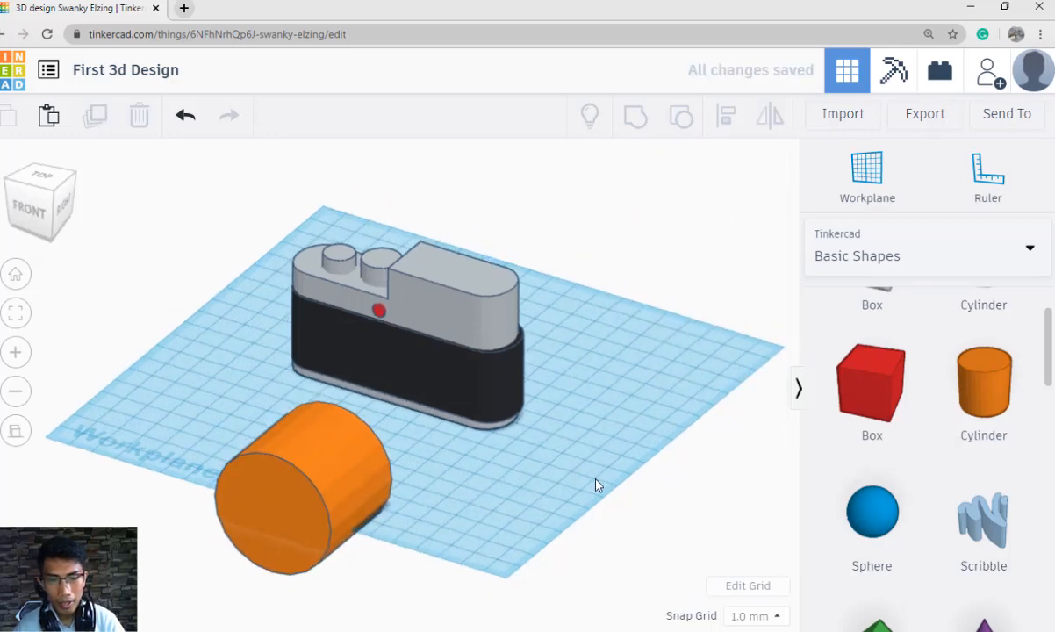
# Move the orange cylinder straight back toward the front face of the camera body.
pyautogui.moveTo(596, 484); pyautogui.dragTo(501, 498, button='right')
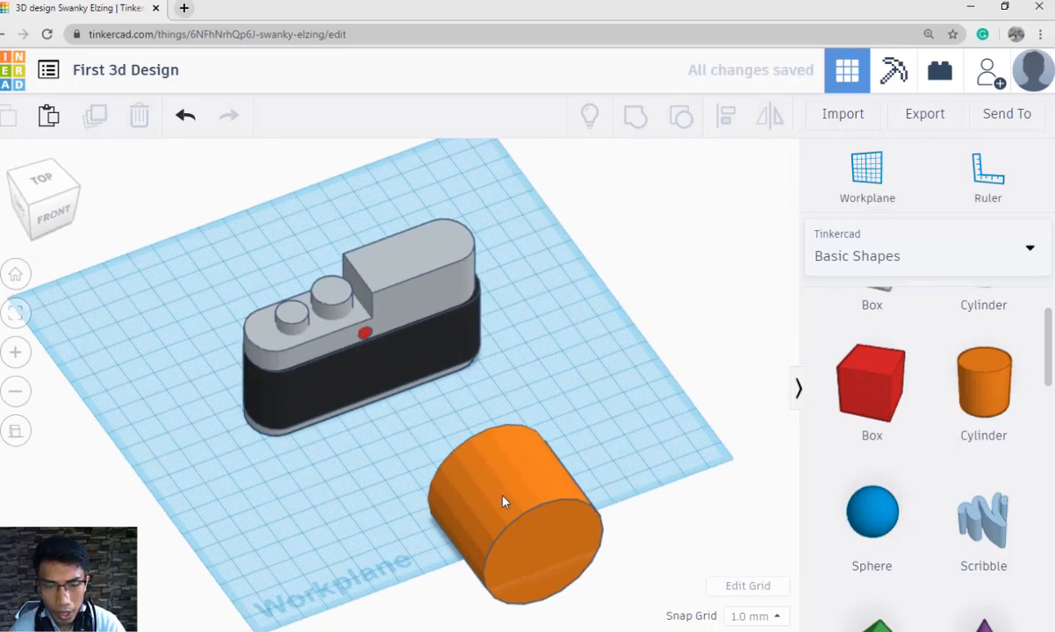
pyautogui.click(513, 504)
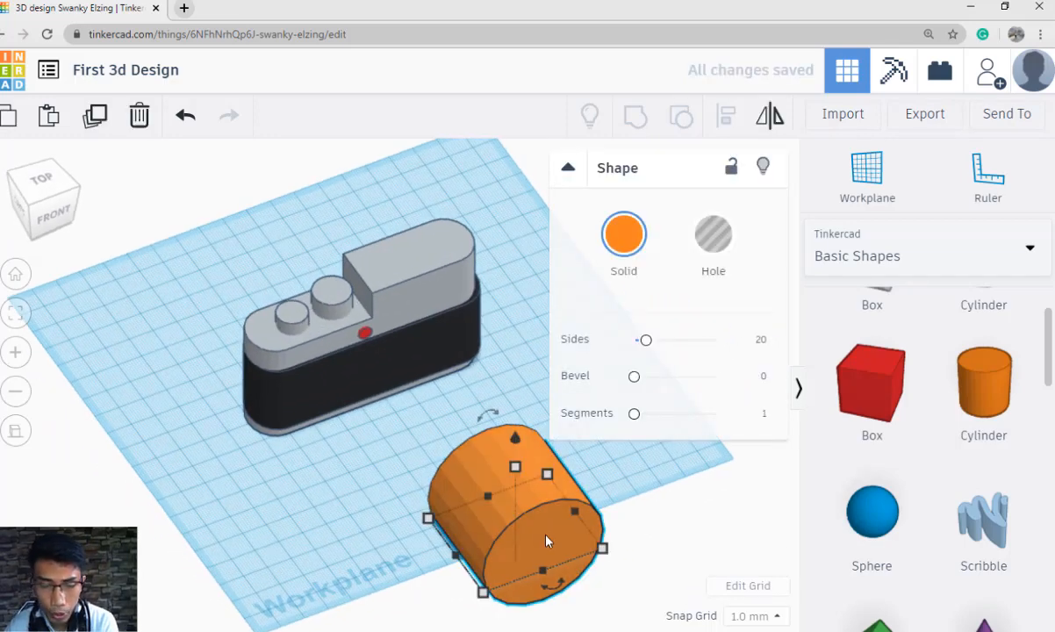
pyautogui.press('Left')
pyautogui.press('Left')
pyautogui.press('Left')
pyautogui.press('Left')
pyautogui.press('Left')
pyautogui.press('Left')
pyautogui.press('Left')
pyautogui.press('Left')
pyautogui.press('Left')
pyautogui.press('Left')
pyautogui.press('Left')
pyautogui.press('Left')
pyautogui.press('Left')
pyautogui.press('Left')
pyautogui.press('Left')
pyautogui.press('Left')
pyautogui.press('Left')
pyautogui.press('Left')
pyautogui.press('Left')
pyautogui.press('Left')
pyautogui.press('Left')
pyautogui.press('Left')
pyautogui.press('Left')
pyautogui.press('Left')
pyautogui.press('Left')
pyautogui.press('Left')
pyautogui.press('Left')
pyautogui.press('Left')
pyautogui.press('Left')
pyautogui.press('Left')
pyautogui.press('Left')
pyautogui.press('Left')
pyautogui.press('Left')
pyautogui.press('Left')
pyautogui.press('Left')
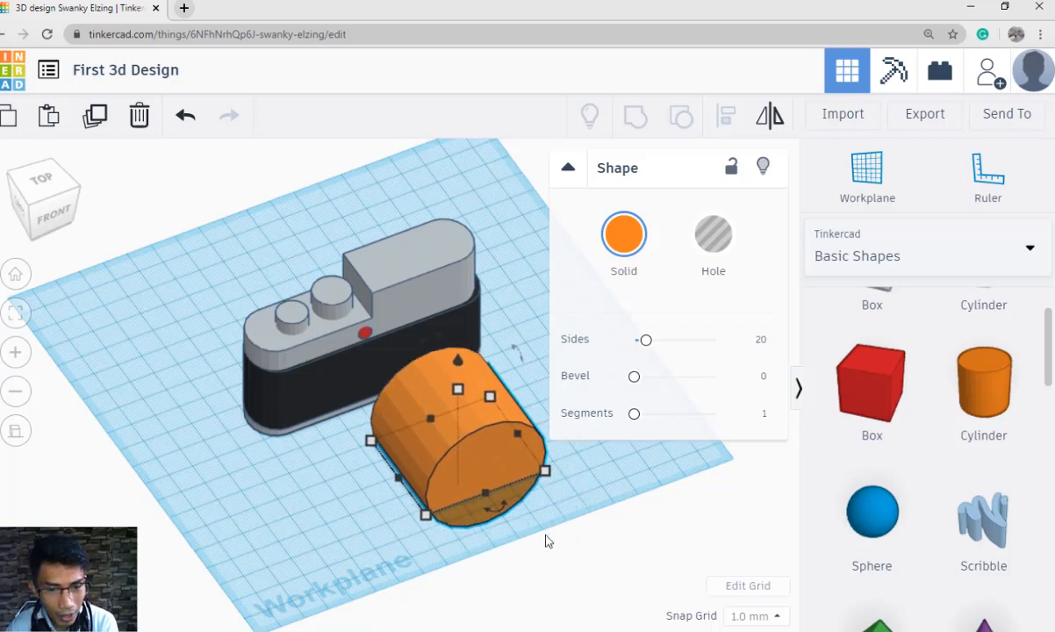
# Nudge the orange cylinder about 5 mm to the left in front of the camera body.
pyautogui.moveTo(518, 527); pyautogui.dragTo(469, 473, button='right')
pyautogui.press('Left')
pyautogui.press('Left')
pyautogui.press('Left')
pyautogui.press('Left')
pyautogui.press('Left')
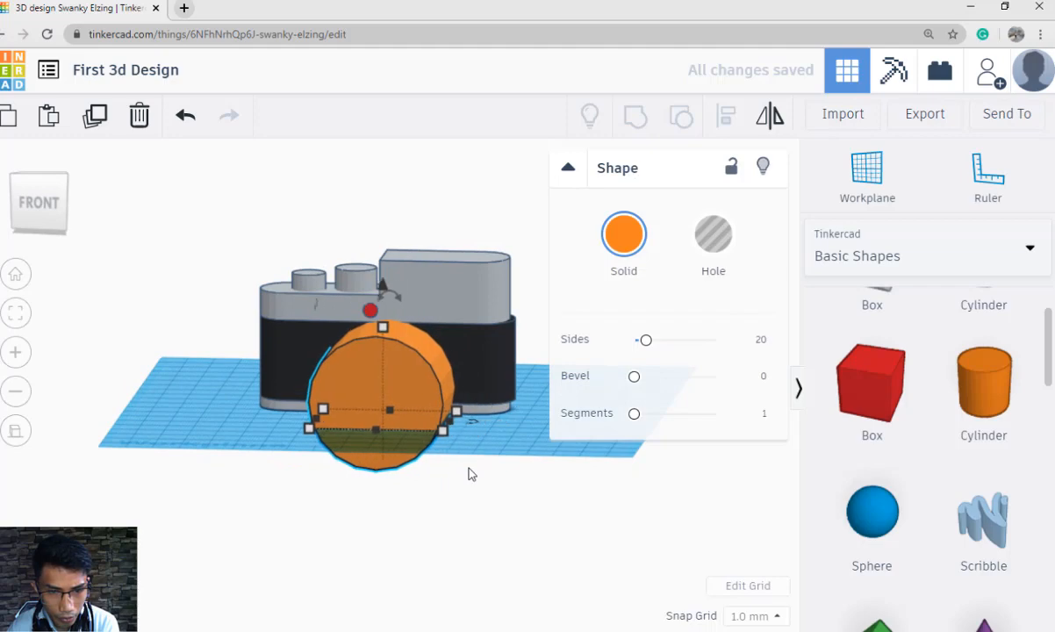
# Set both the width and the length of the orange cylinder to 35 mm.
pyautogui.moveTo(465, 479); pyautogui.dragTo(379, 382, button='right')
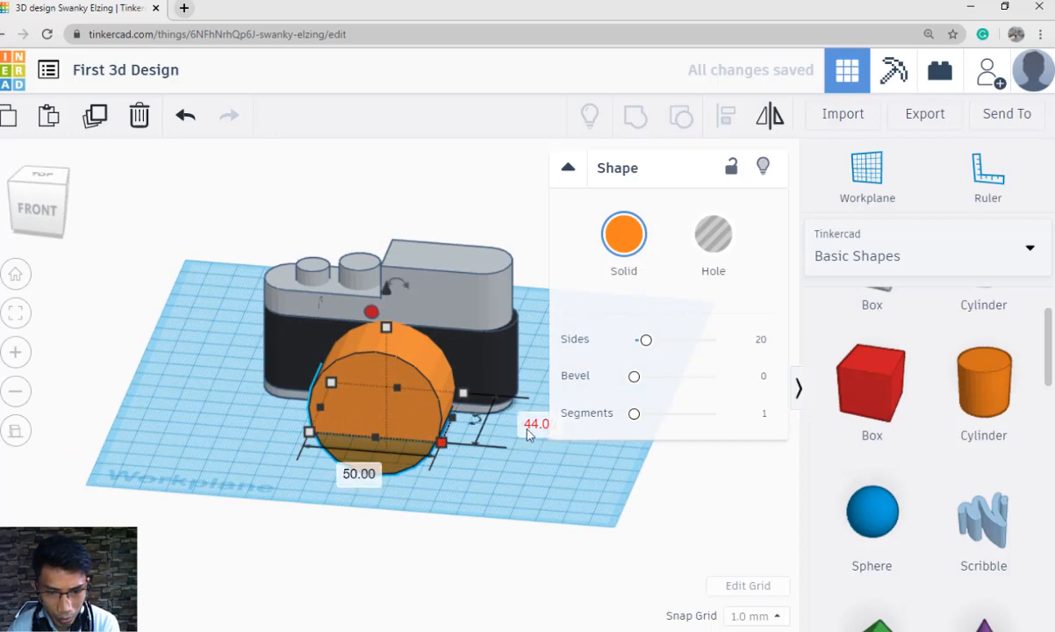
pyautogui.click(358, 473)
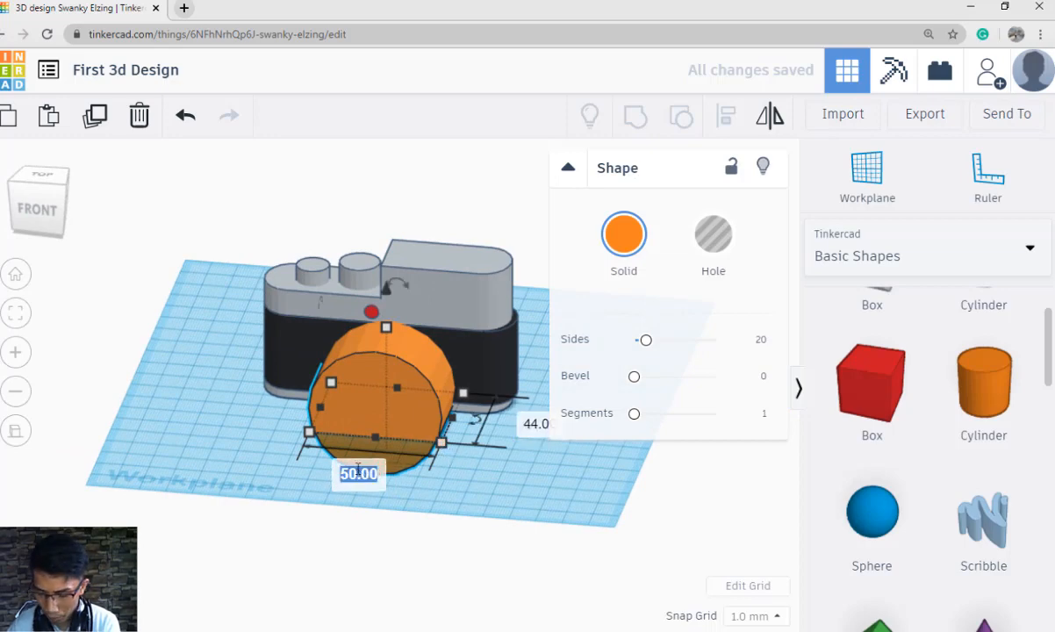
pyautogui.write('35')
pyautogui.press('Return')
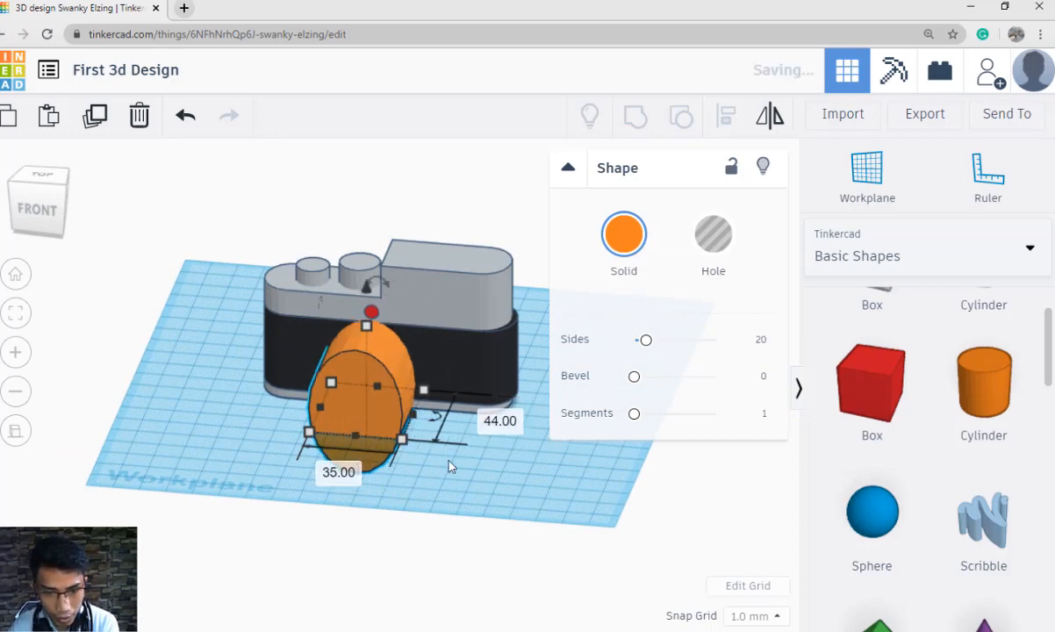
pyautogui.click(497, 419)
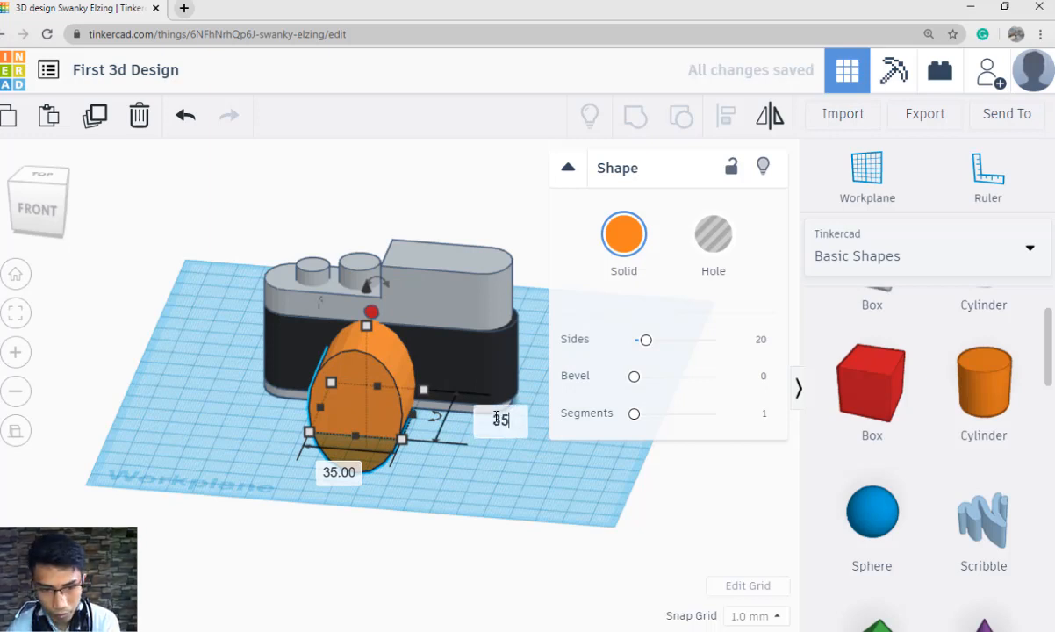
pyautogui.press('Return')
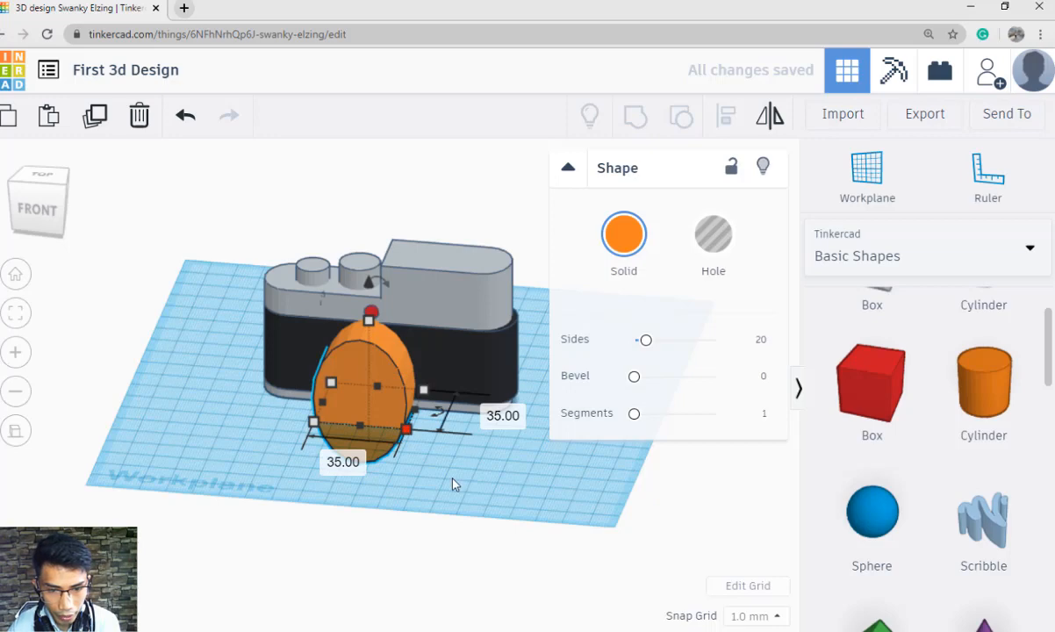
# Set the orange cylinder's height to 35 mm.
pyautogui.moveTo(454, 484); pyautogui.dragTo(369, 360, button='right')
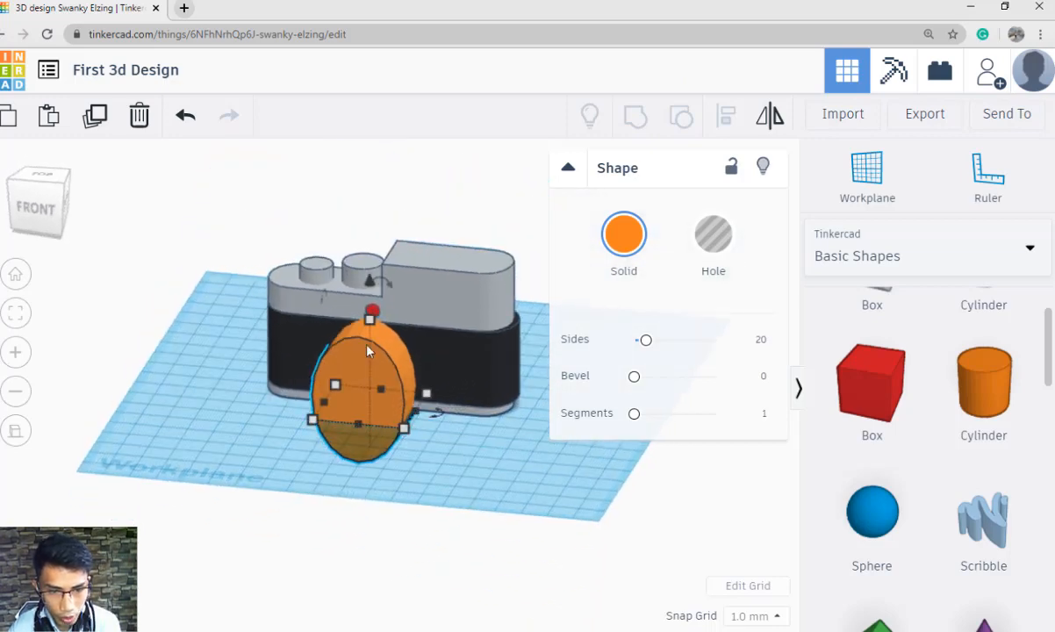
pyautogui.moveTo(369, 319)
pyautogui.click(458, 381)
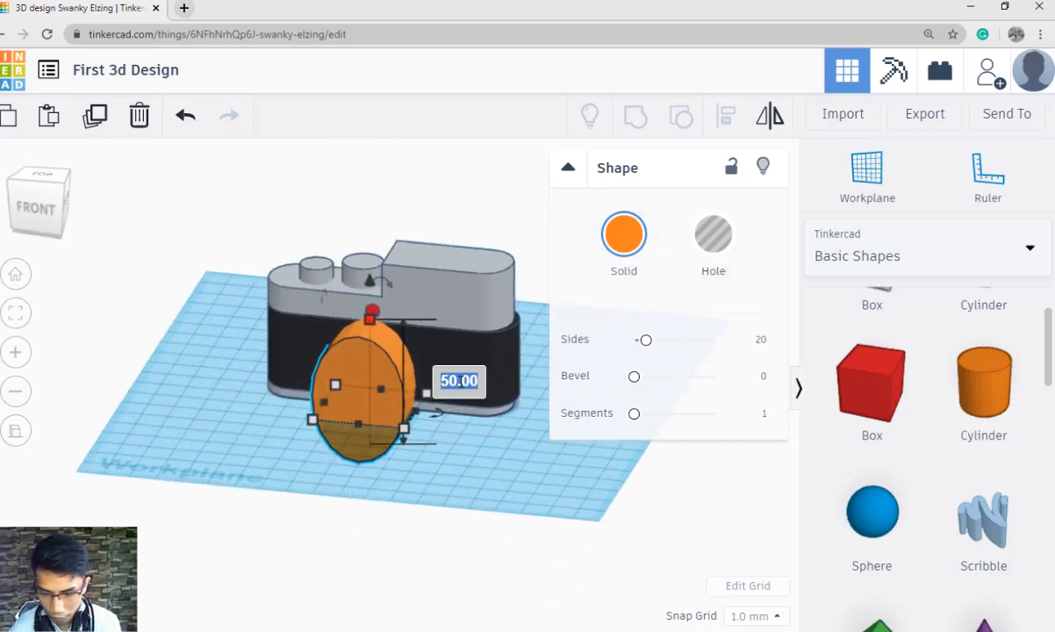
pyautogui.write('35')
pyautogui.press('Return')
# Raise the orange cylinder so its round face sits in front of the black body section.
pyautogui.click(449, 510)
pyautogui.moveTo(449, 511); pyautogui.dragTo(368, 431, button='right')
pyautogui.click(360, 370)
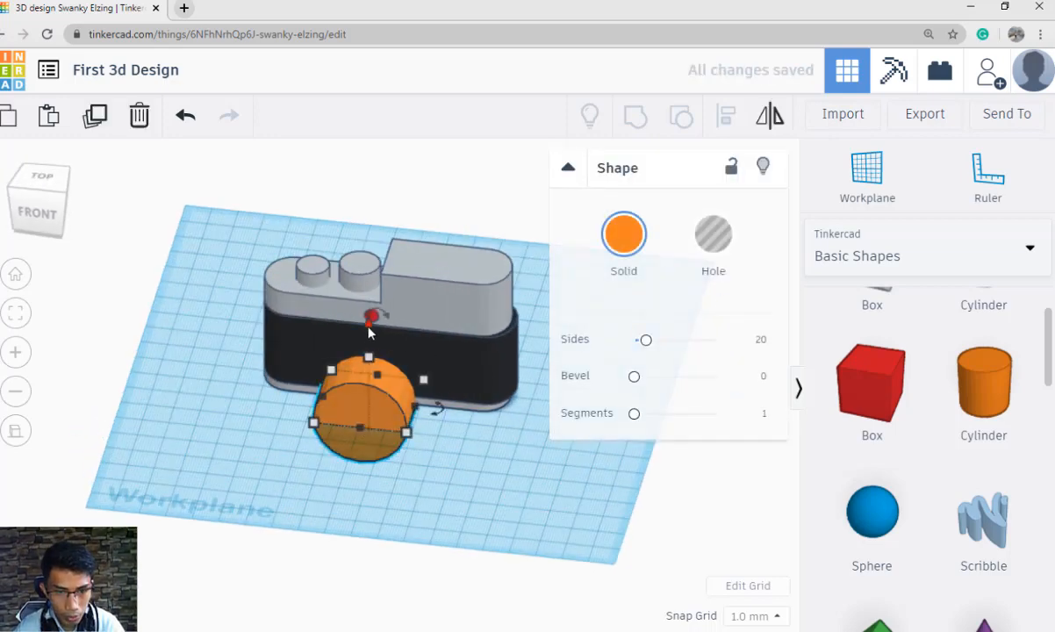
pyautogui.moveTo(370, 313); pyautogui.dragTo(367, 297)
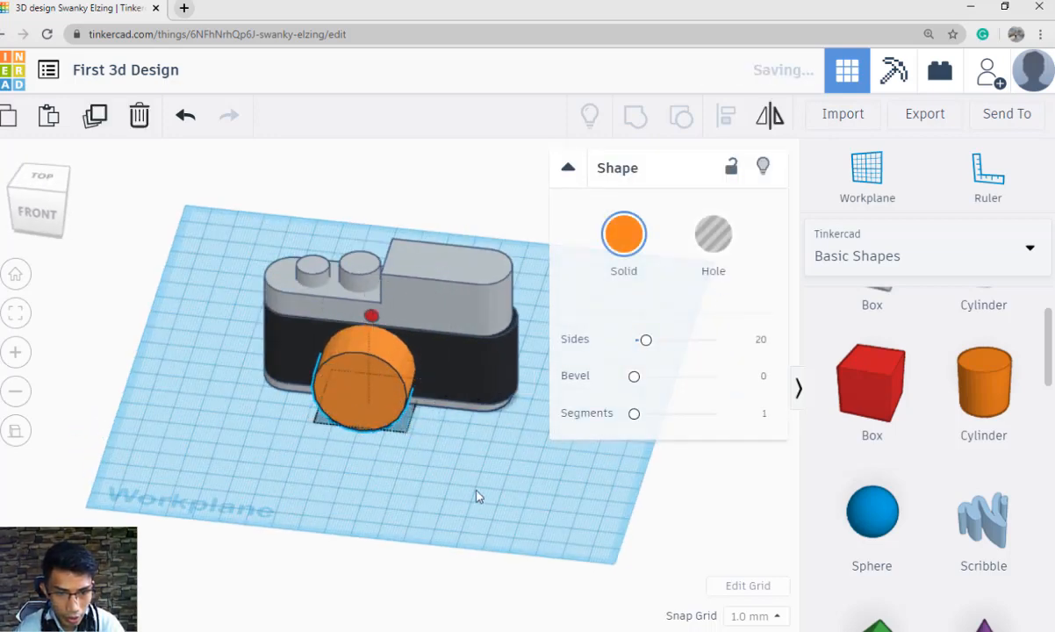
# Nudge the orange cylinder about 4 mm to the right and raise it slightly above the workplane.
pyautogui.moveTo(478, 495); pyautogui.dragTo(510, 504, button='right')
pyautogui.press('Right')
pyautogui.press('Right')
pyautogui.press('Right')
pyautogui.press('Right')
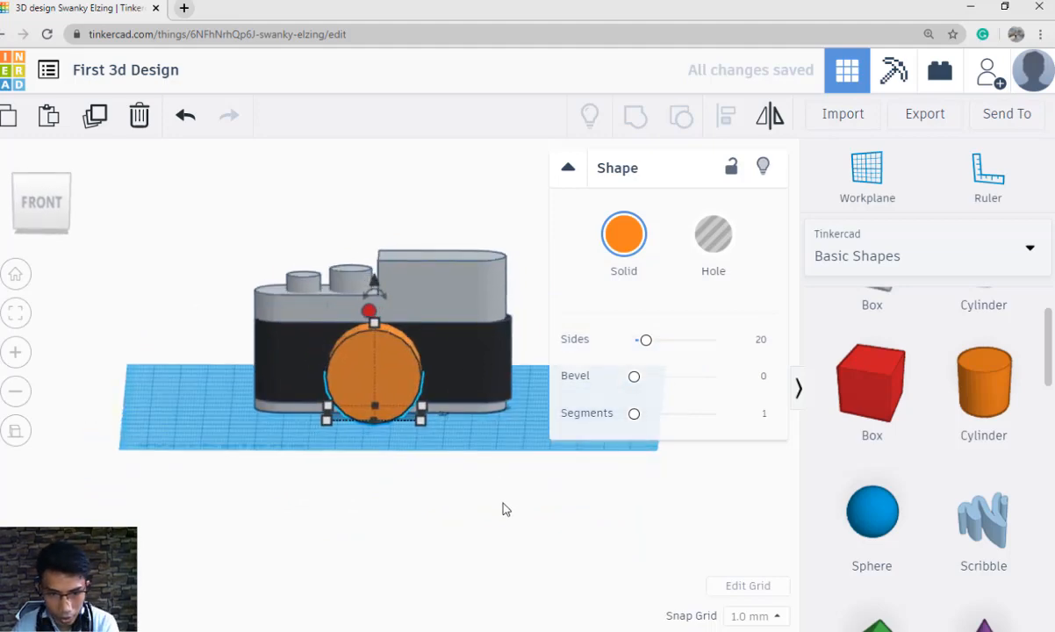
pyautogui.moveTo(476, 547); pyautogui.dragTo(469, 522, button='right')
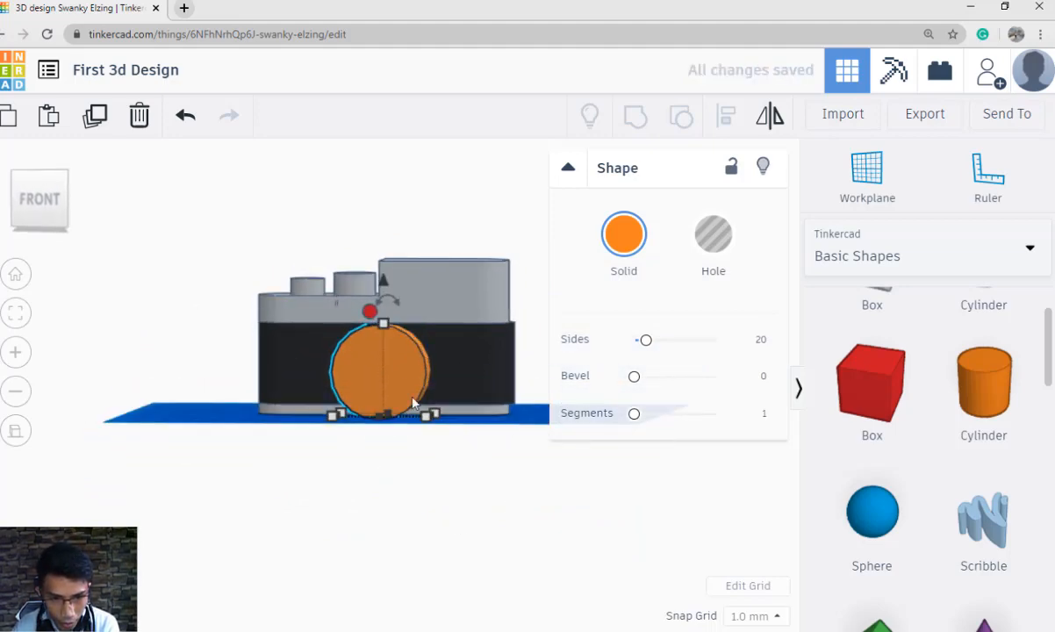
pyautogui.moveTo(388, 288); pyautogui.dragTo(385, 276)
pyautogui.moveTo(433, 470); pyautogui.dragTo(430, 417, button='right')
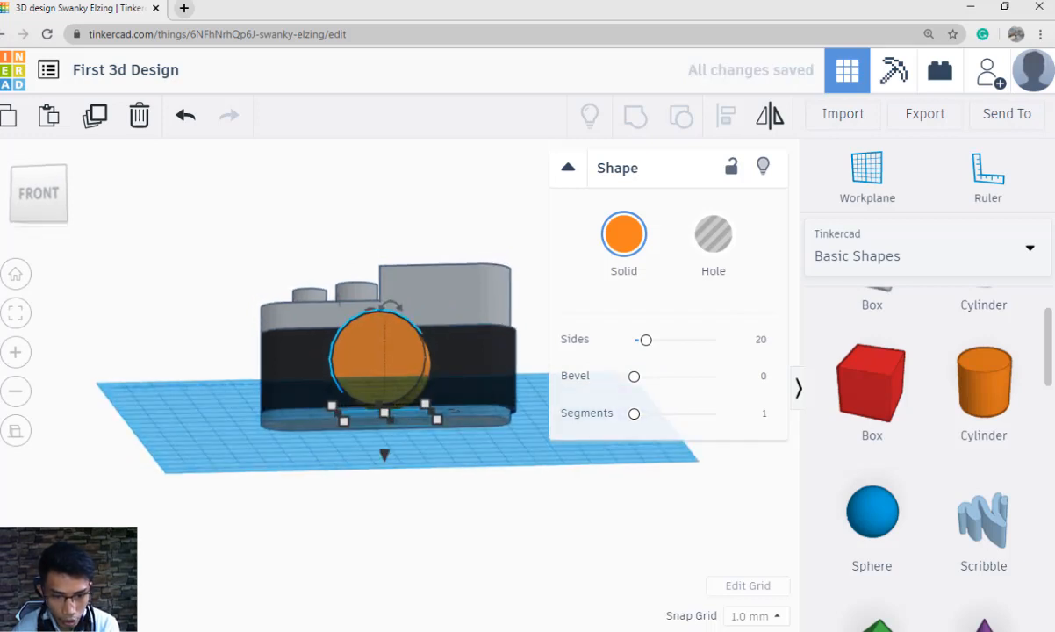
# Check the sample output image, then move the lens cylinder forward out of the camera body and colour it grey.
pyautogui.hotkey('alt', 'Tab')
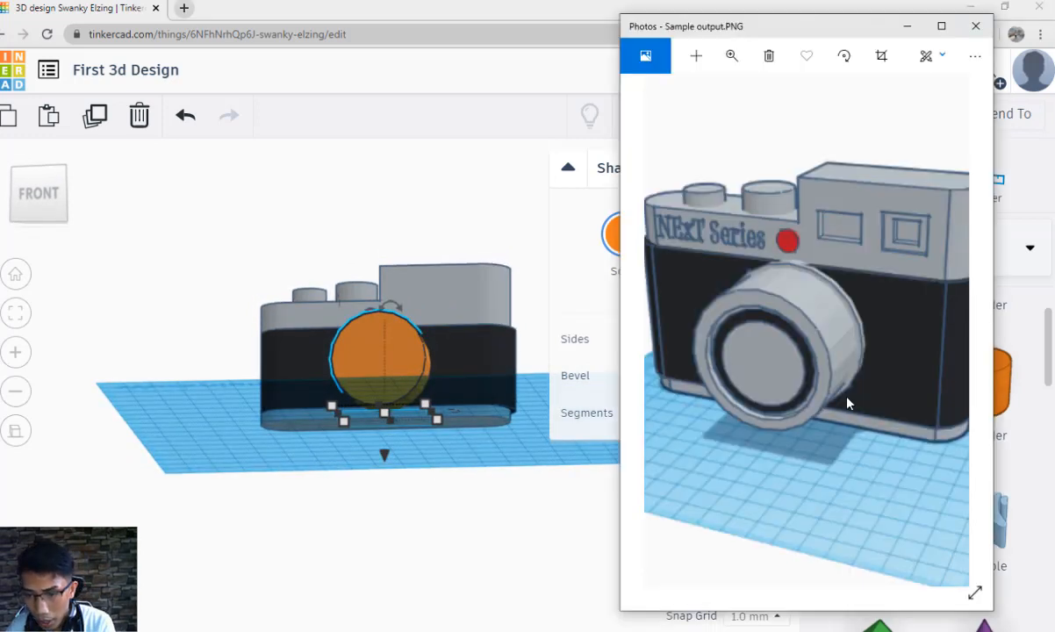
pyautogui.moveTo(175, 318); pyautogui.dragTo(397, 407, button='right')
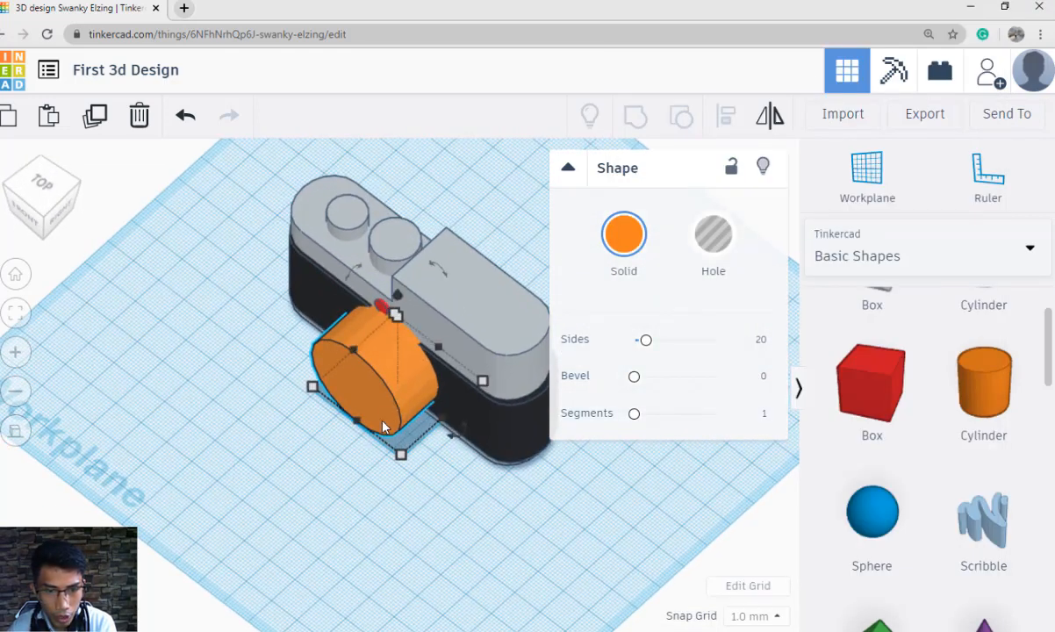
pyautogui.moveTo(383, 427); pyautogui.dragTo(366, 442)
pyautogui.click(624, 239)
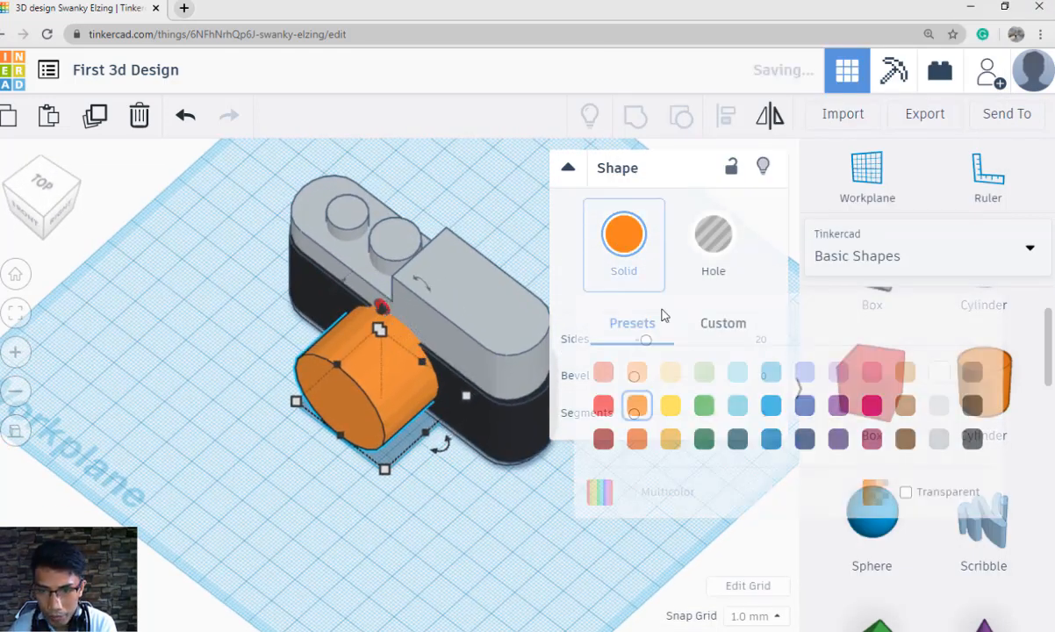
pyautogui.click(940, 439)
pyautogui.click(562, 478)
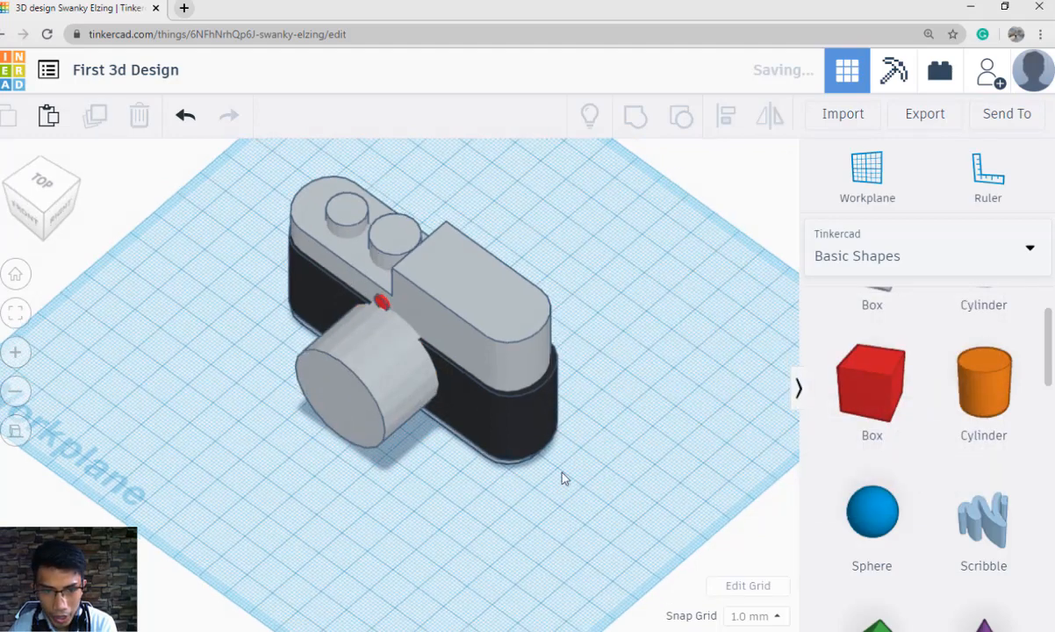
# Compare the camera with the sample output image and shorten the lens cylinder to 14 mm deep from its front face.
pyautogui.moveTo(561, 479); pyautogui.dragTo(446, 626, button='right')
pyautogui.hotkey('alt', 'Tab')
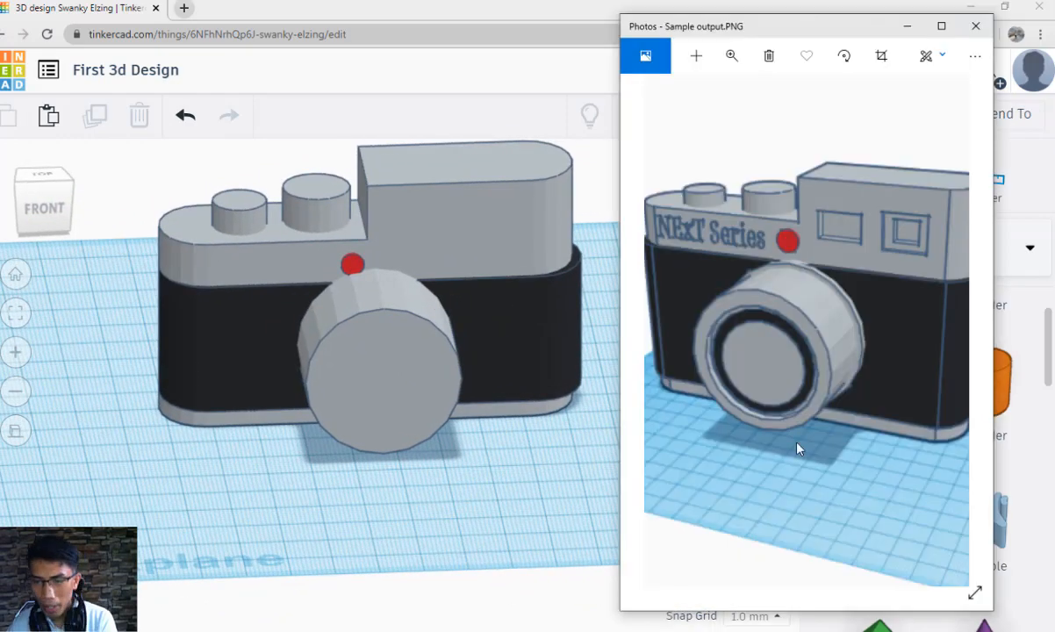
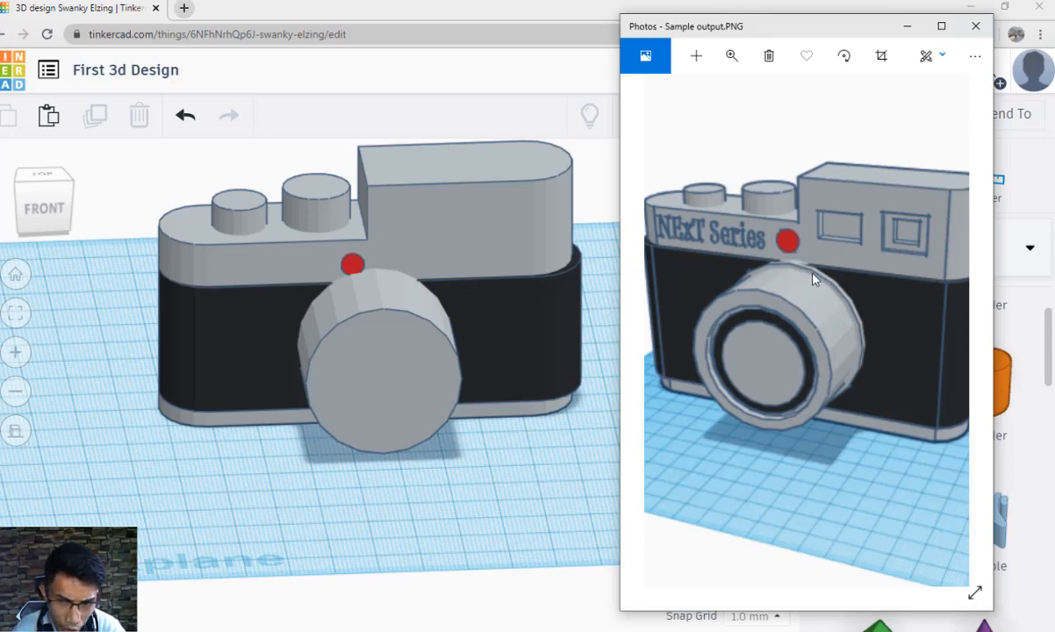
pyautogui.click(487, 480)
pyautogui.click(424, 412)
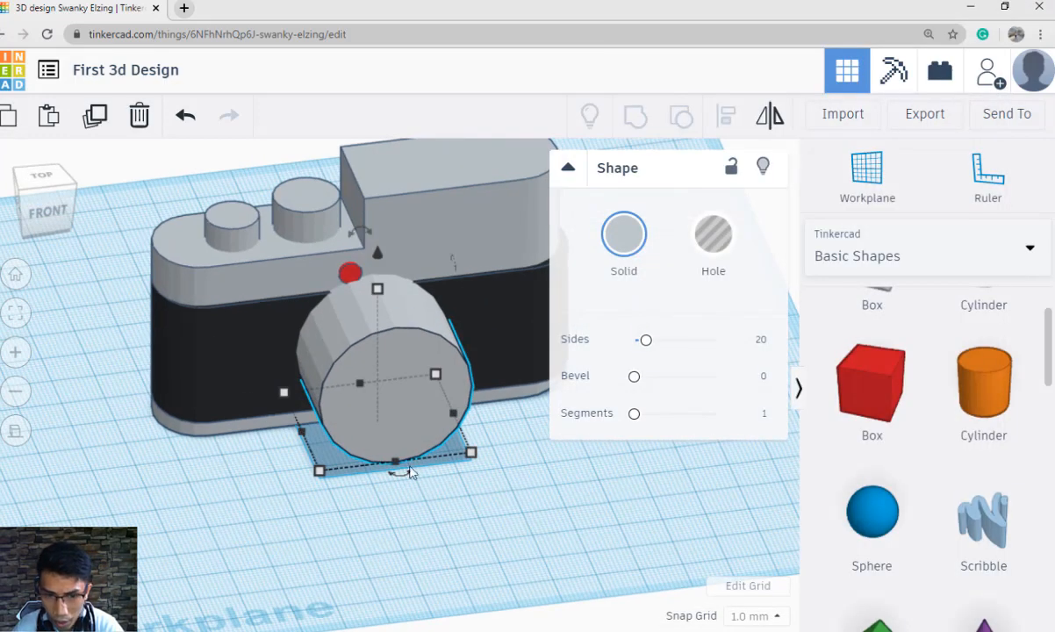
pyautogui.moveTo(411, 474)
pyautogui.mouseDown(button='right')
pyautogui.moveTo(462, 527)
pyautogui.moveTo(405, 481)
pyautogui.mouseUp(button='right')
pyautogui.moveTo(405, 480); pyautogui.dragTo(388, 419)
pyautogui.scroll(2, 387, 419)
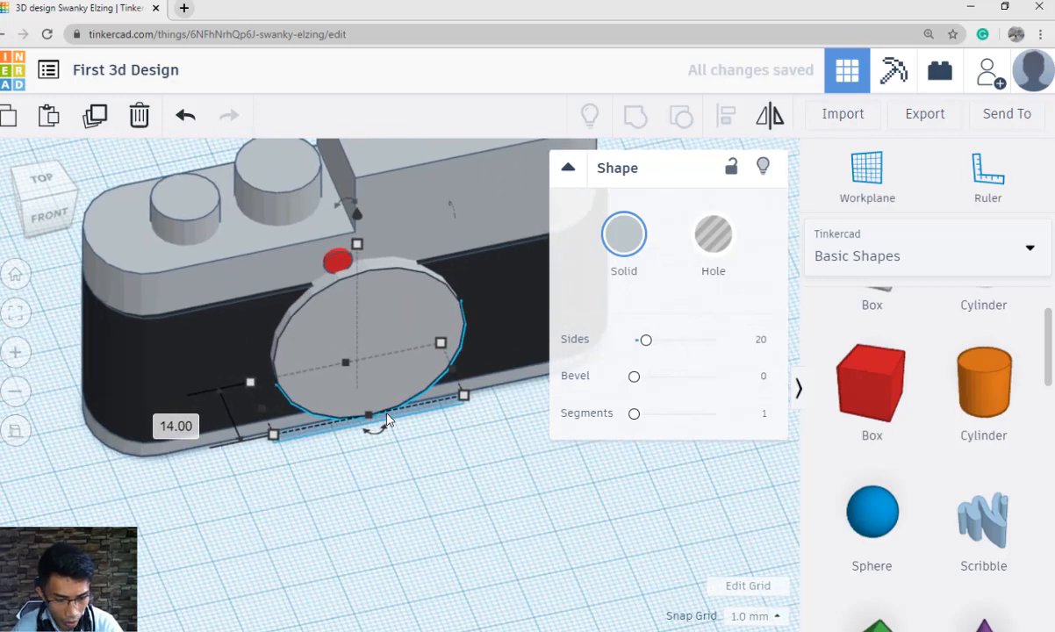
# Duplicate the lens cylinder and size the copy 41 mm deep and 33 mm wide.
pyautogui.click(95, 115)
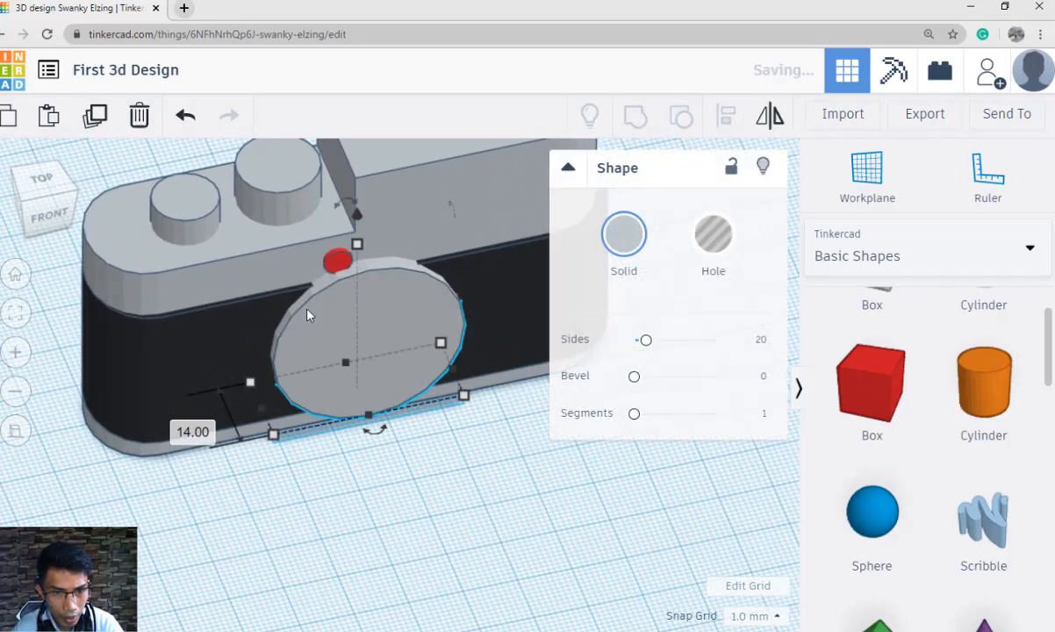
pyautogui.moveTo(373, 422); pyautogui.dragTo(414, 524)
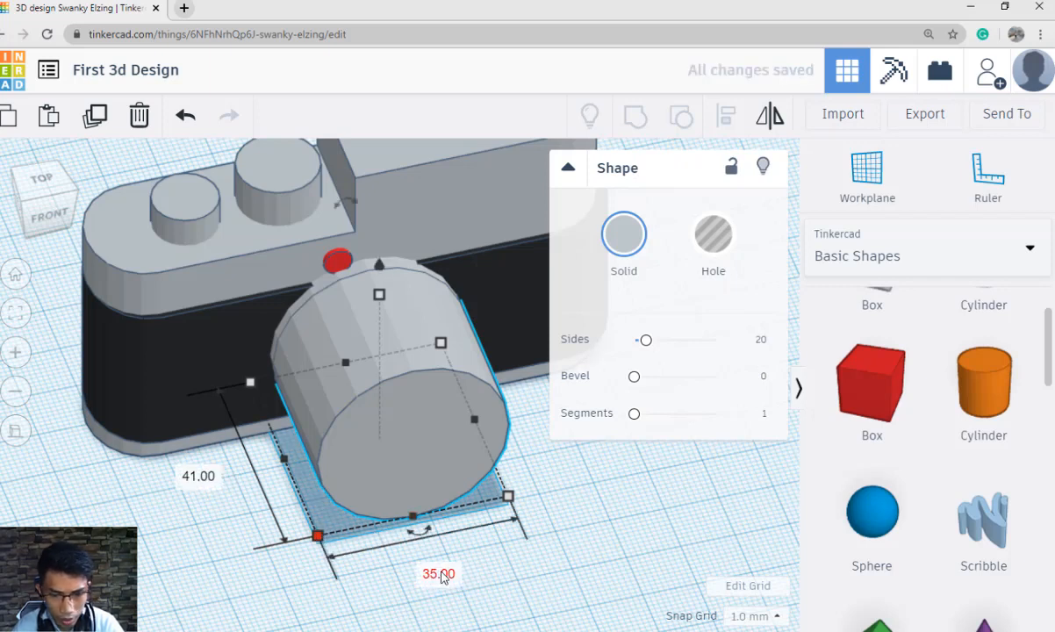
pyautogui.click(439, 574)
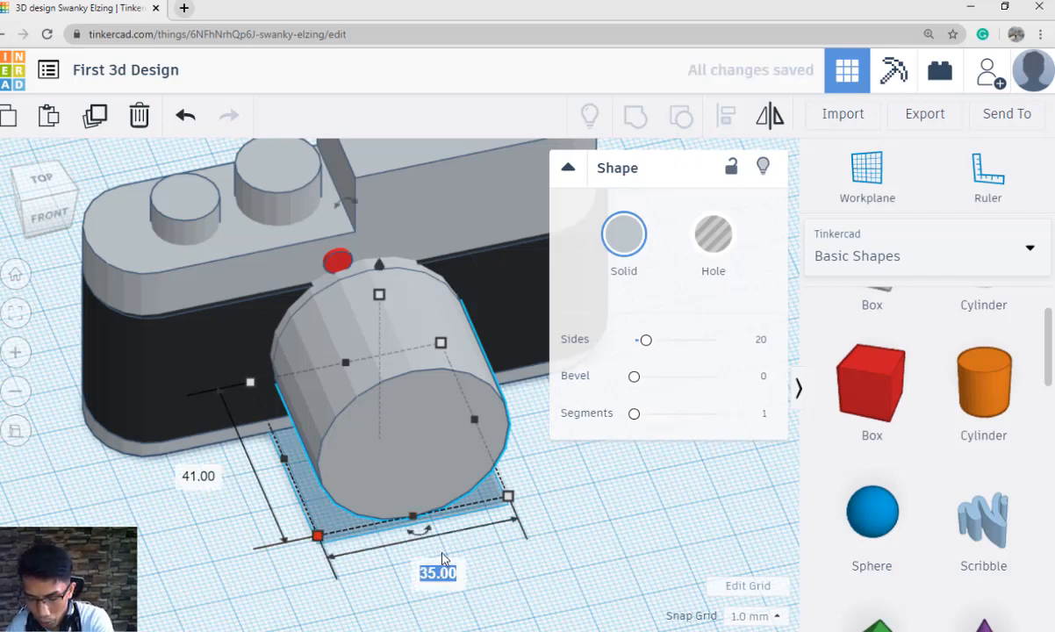
pyautogui.write('33')
pyautogui.press('Return')
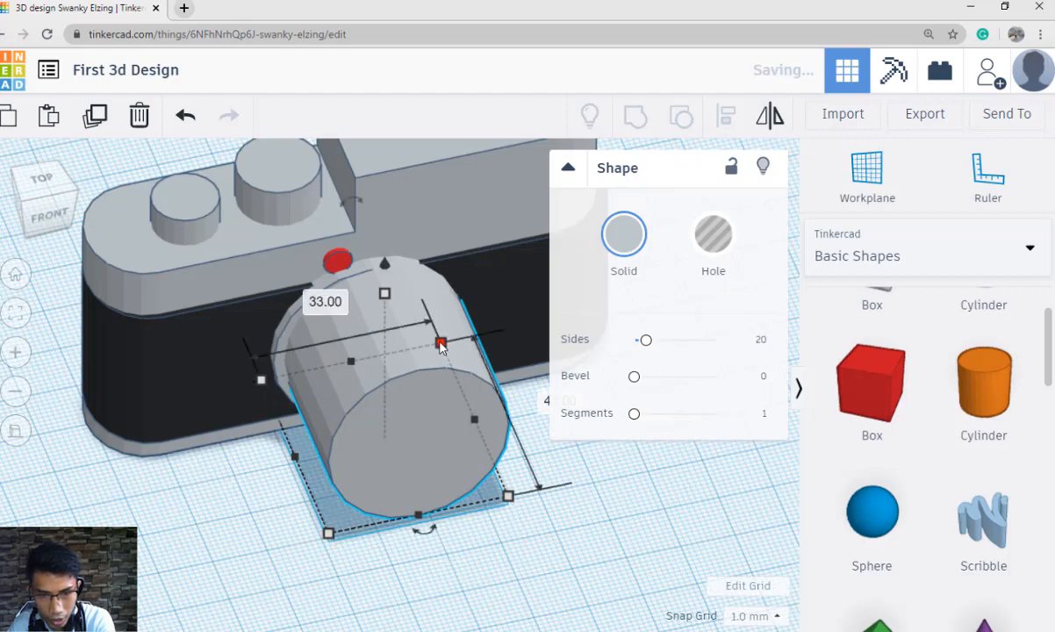
# Set the height of the longer inner lens cylinder to 33 mm.
pyautogui.moveTo(463, 440); pyautogui.dragTo(499, 445, button='right')
pyautogui.moveTo(519, 495); pyautogui.dragTo(370, 384, button='right')
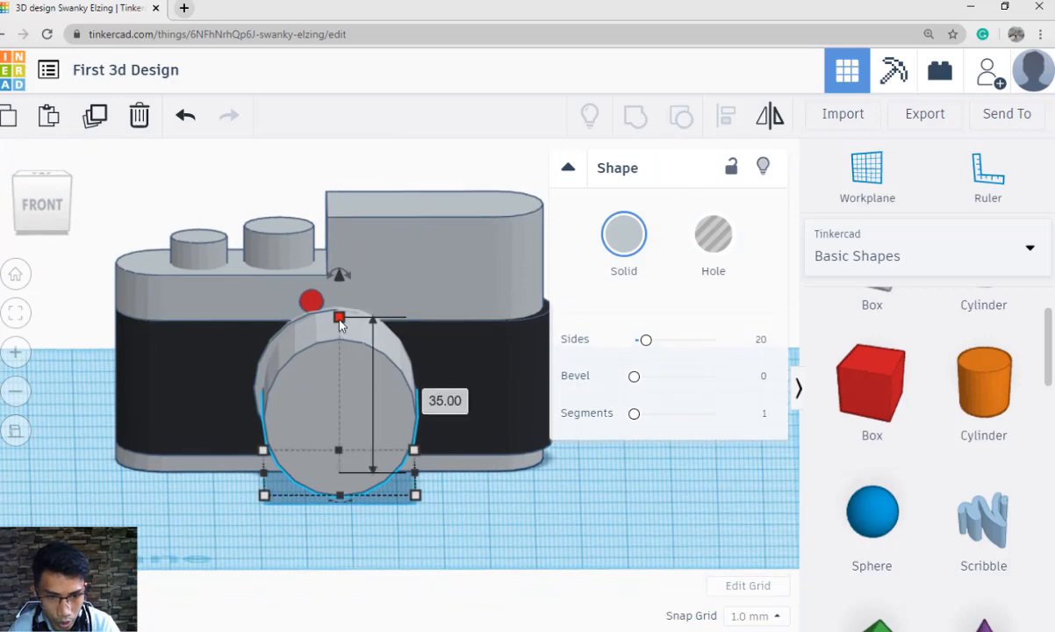
pyautogui.click(431, 388)
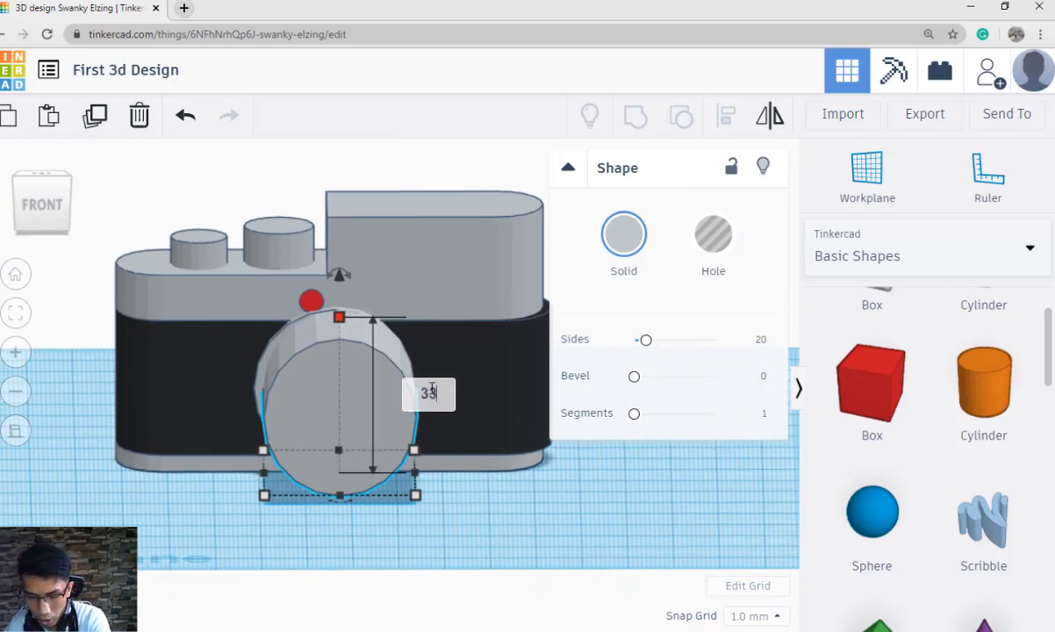
pyautogui.write('33')
pyautogui.press('Return')
pyautogui.click(516, 546)
pyautogui.moveTo(516, 546)
pyautogui.mouseDown(button='right')
pyautogui.moveTo(507, 514)
pyautogui.moveTo(513, 524)
pyautogui.mouseUp(button='right')
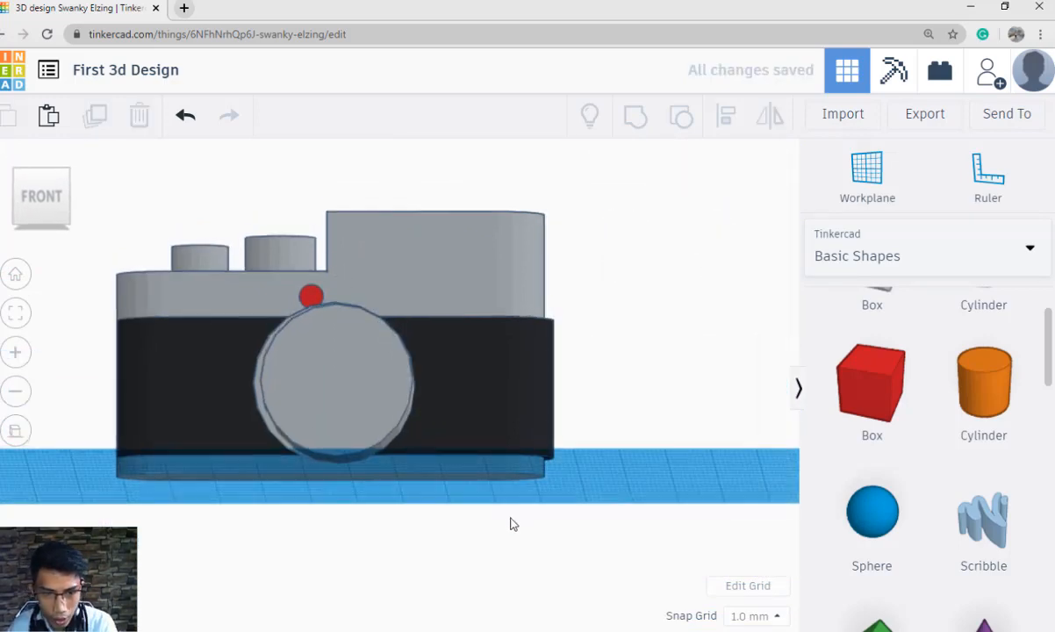
# Raise the longer inner lens cylinder by 1 mm to centre it within the outer lens ring.
pyautogui.click(342, 421)
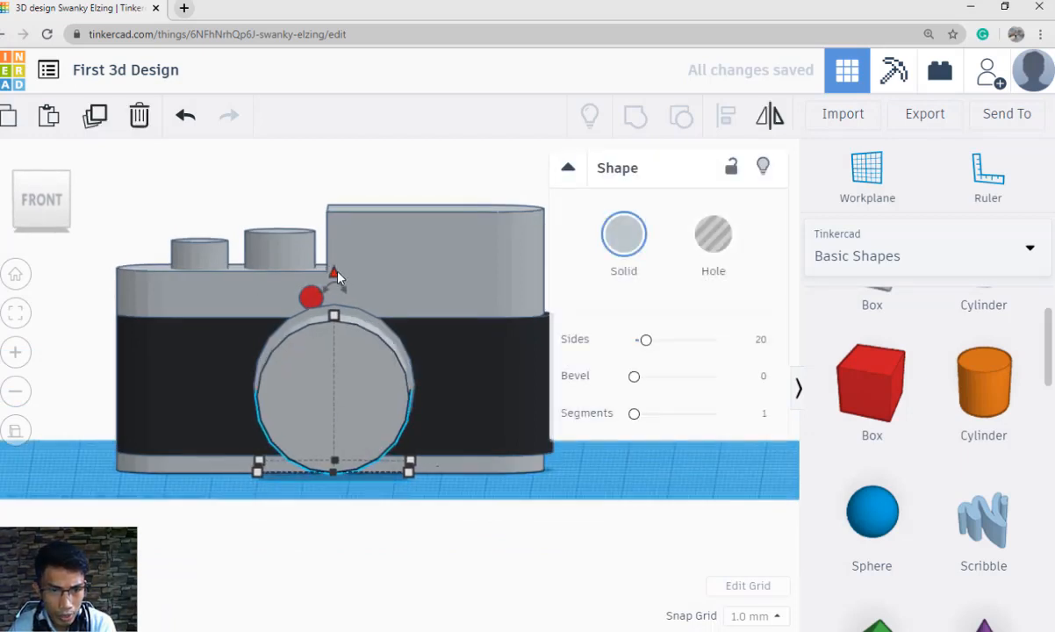
pyautogui.moveTo(335, 274); pyautogui.dragTo(334, 271)
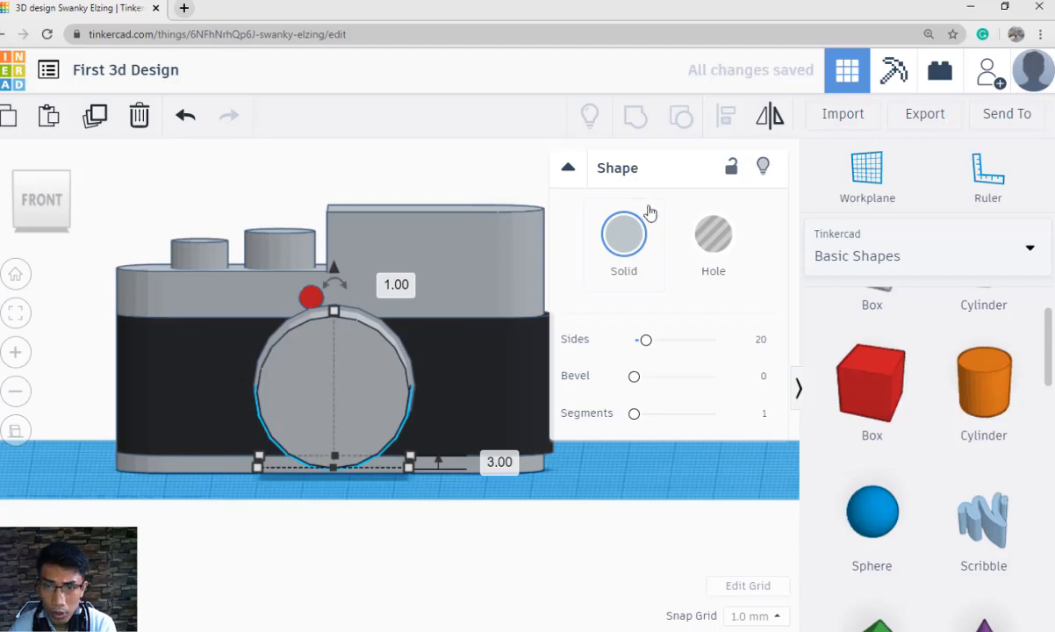
pyautogui.click(603, 519)
pyautogui.moveTo(606, 494); pyautogui.dragTo(579, 535, button='right')
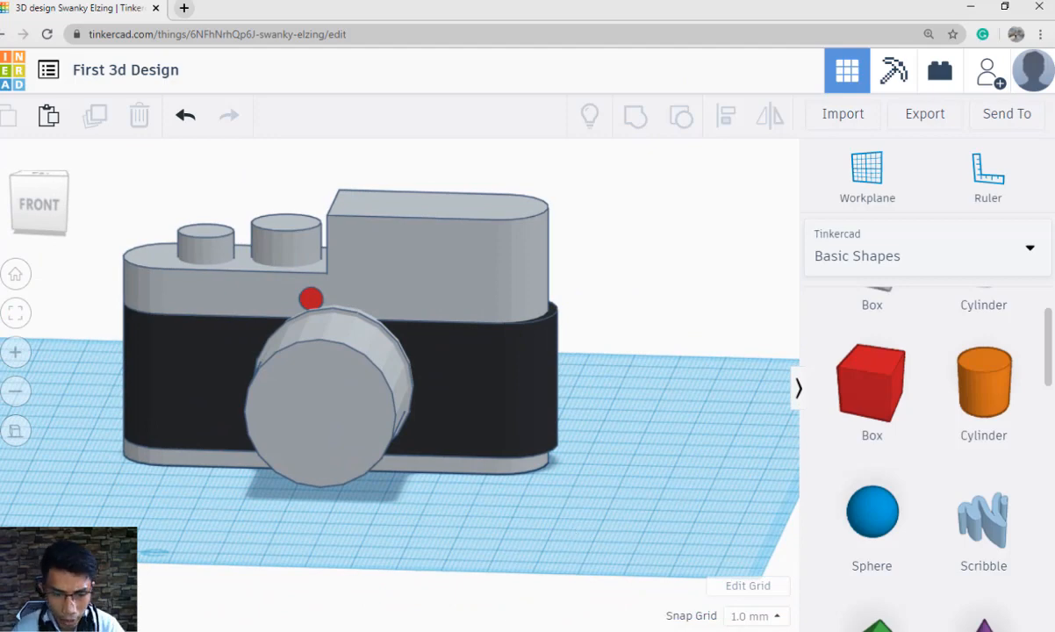
# Check the lens front in the sample output image and duplicate the longer inner lens cylinder in place.
pyautogui.hotkey('alt', 'Tab')
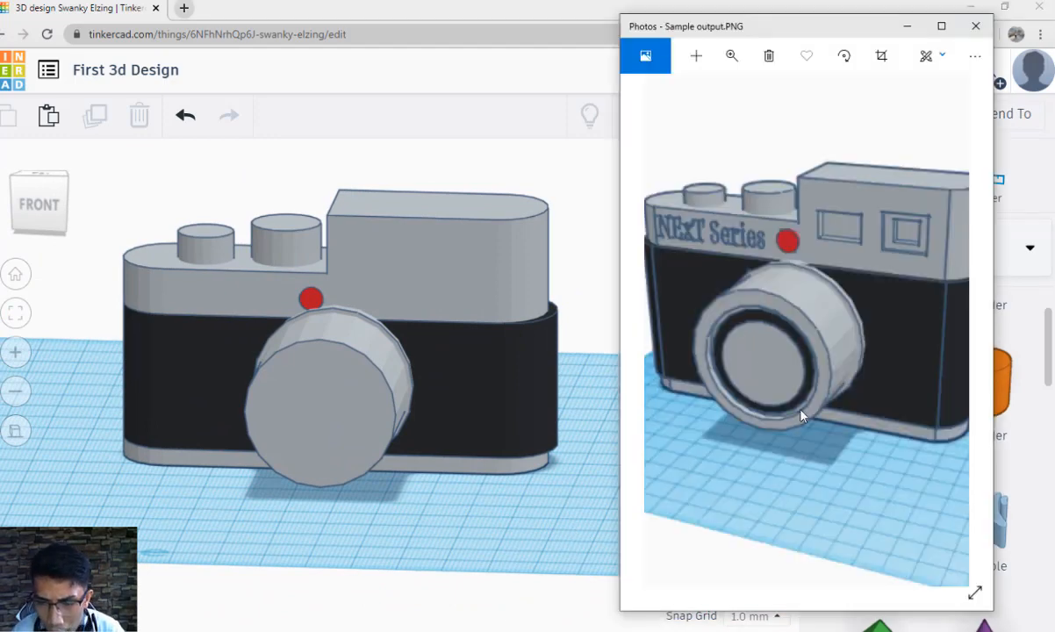
pyautogui.click(491, 556)
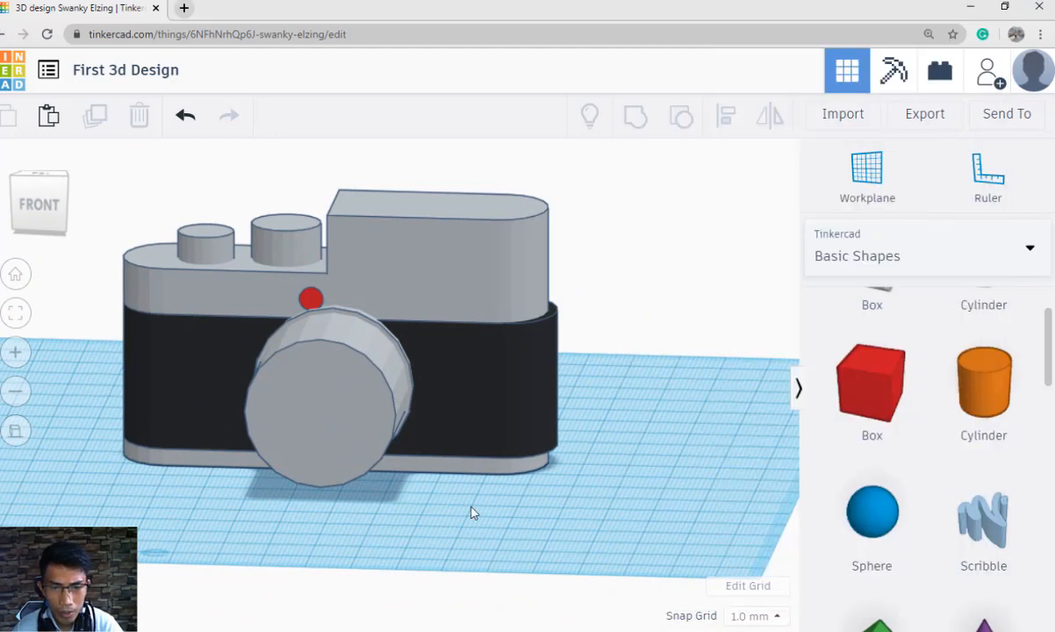
pyautogui.moveTo(472, 507); pyautogui.dragTo(527, 518, button='right')
pyautogui.click(408, 456)
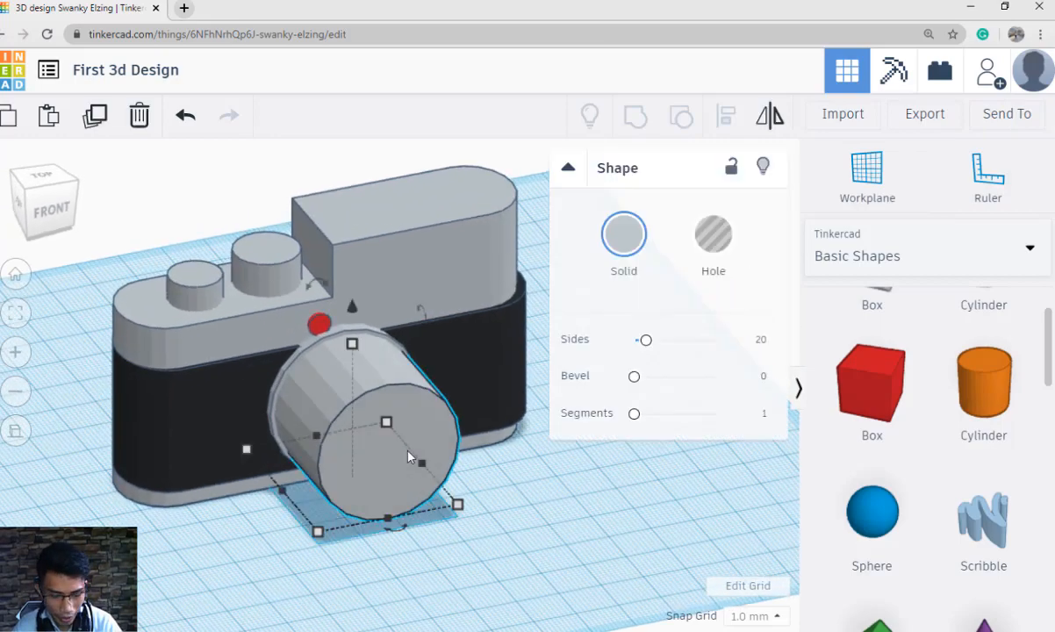
pyautogui.click(95, 115)
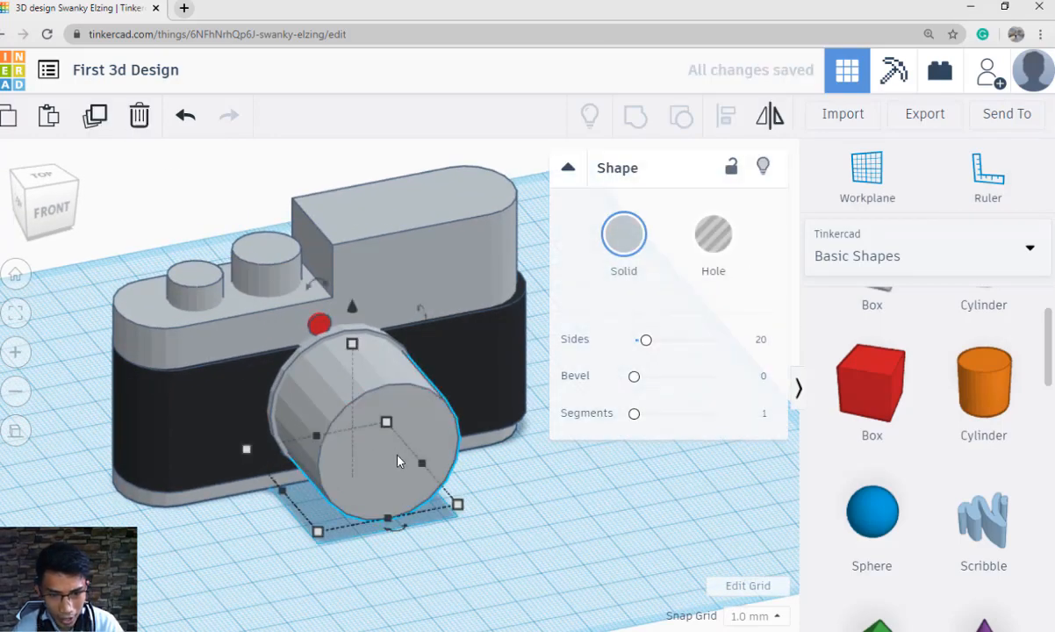
# Shorten the duplicated lens cylinder to a 7 mm deep disc at the lens front and compare it with the sample output image.
pyautogui.moveTo(406, 478); pyautogui.dragTo(411, 551)
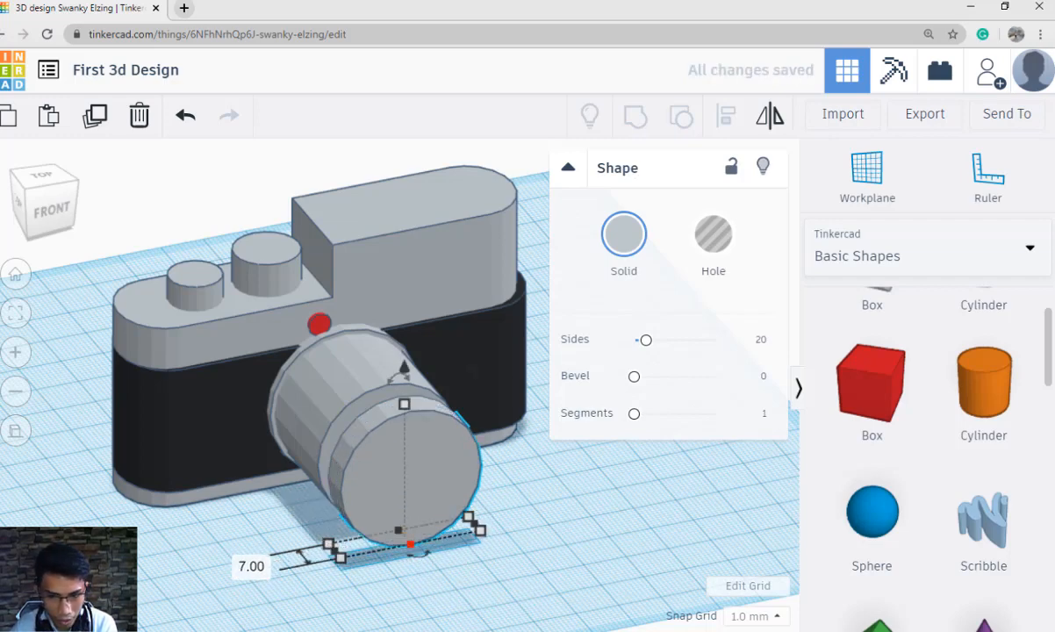
pyautogui.hotkey('alt', 'Tab')
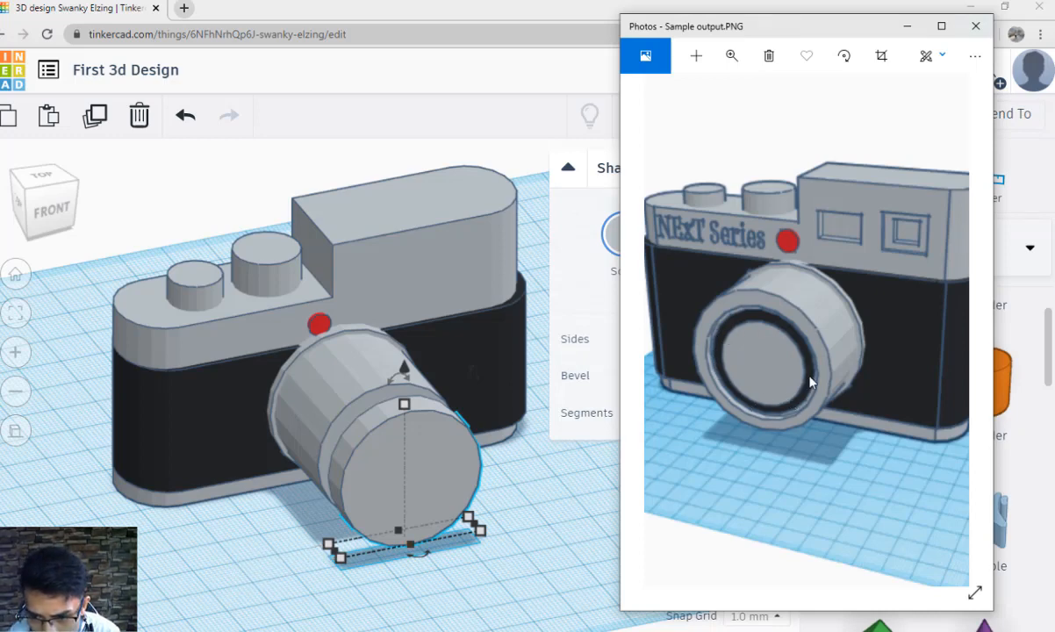
pyautogui.hotkey('alt', 'Tab')
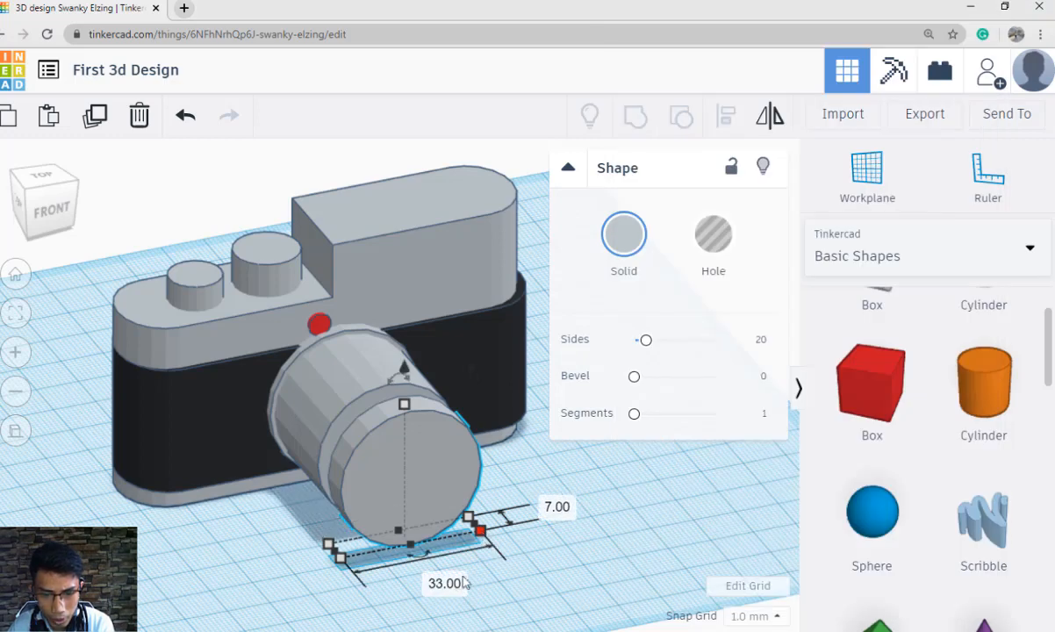
# Set the front lens disc's width and height to 30 mm.
pyautogui.click(444, 584)
pyautogui.write('30')
pyautogui.press('Return')
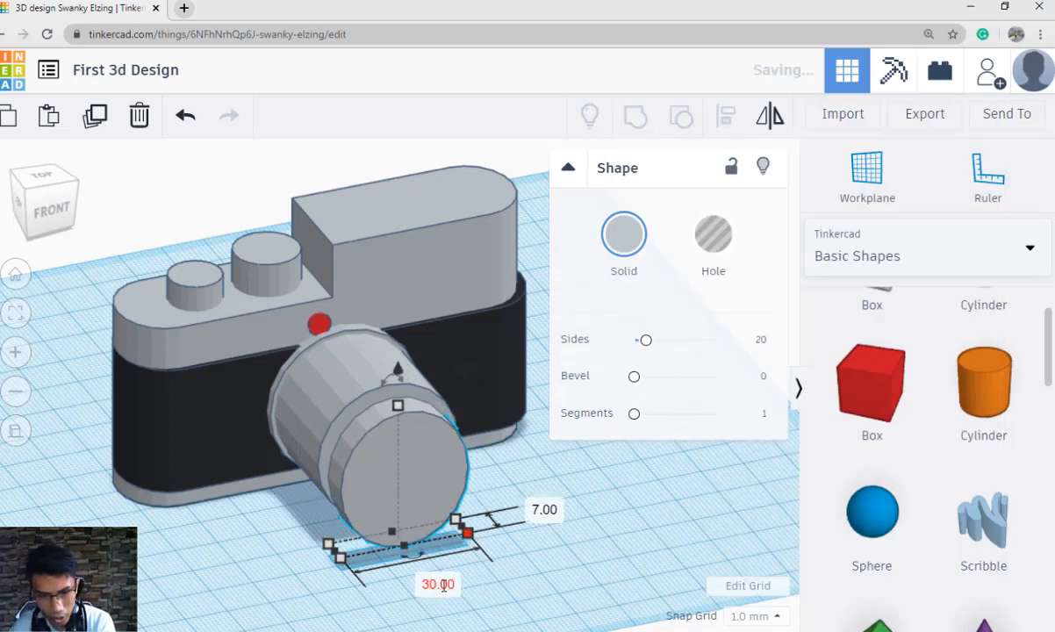
pyautogui.moveTo(398, 405)
pyautogui.click(488, 470)
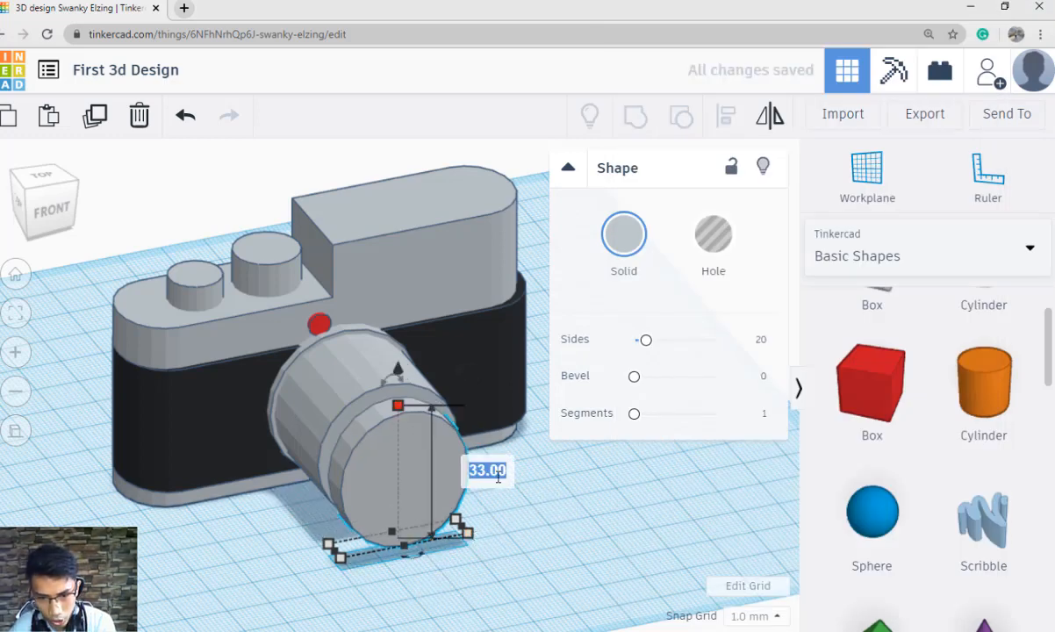
pyautogui.write('30')
pyautogui.press('Return')
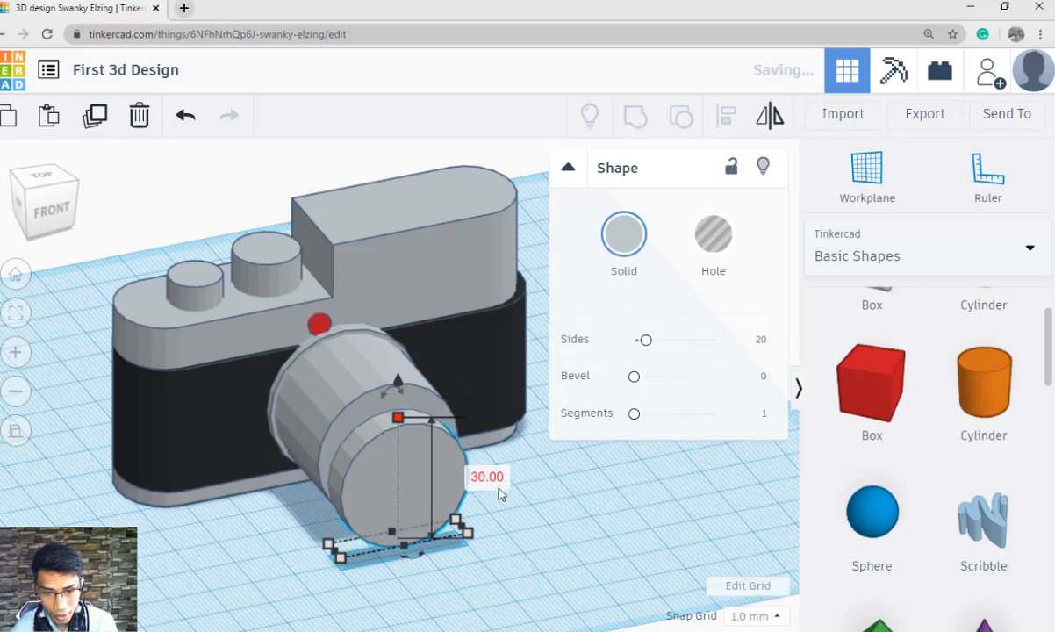
# Raise the front lens disc by 1 mm to line it up with the lens barrel.
pyautogui.click(521, 549)
pyautogui.click(425, 472)
pyautogui.moveTo(425, 472)
pyautogui.mouseDown(button='right')
pyautogui.moveTo(502, 492)
pyautogui.moveTo(393, 512)
pyautogui.moveTo(466, 518)
pyautogui.moveTo(413, 456)
pyautogui.mouseUp(button='right')
pyautogui.moveTo(335, 327); pyautogui.dragTo(338, 320)
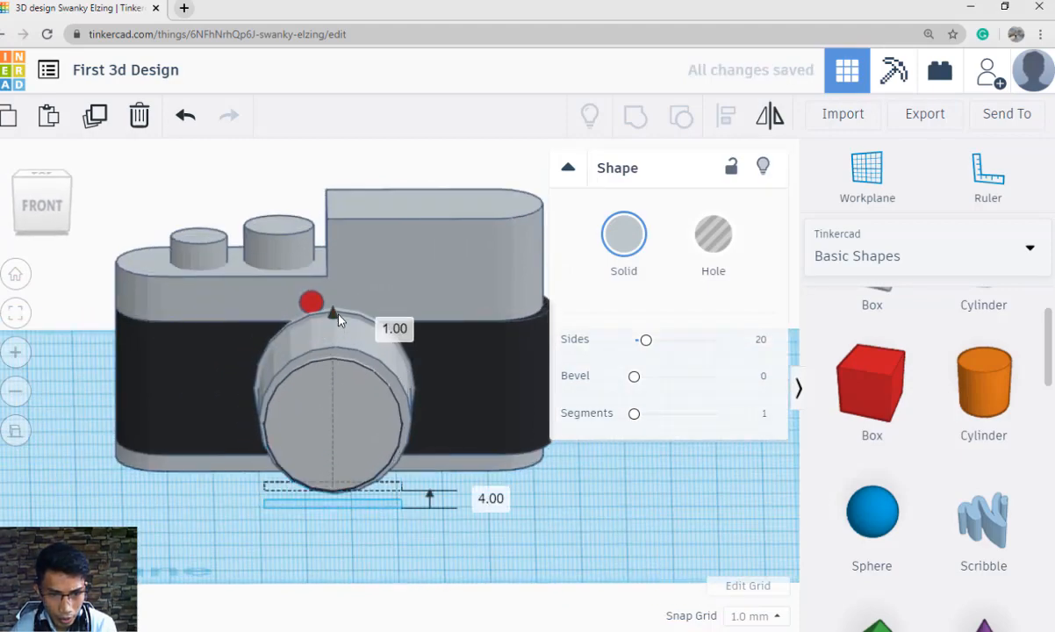
pyautogui.moveTo(411, 404); pyautogui.dragTo(411, 383, button='right')
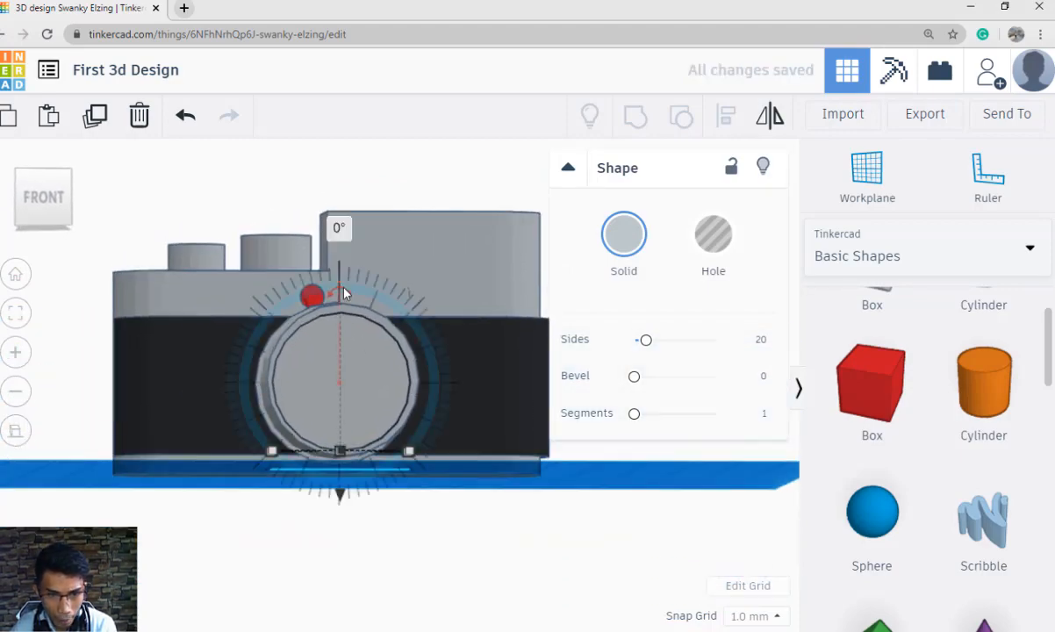
# Reduce the front lens disc to 25 mm wide and 25 mm high.
pyautogui.moveTo(411, 497); pyautogui.dragTo(417, 565, button='right')
pyautogui.scroll(3, 418, 564)
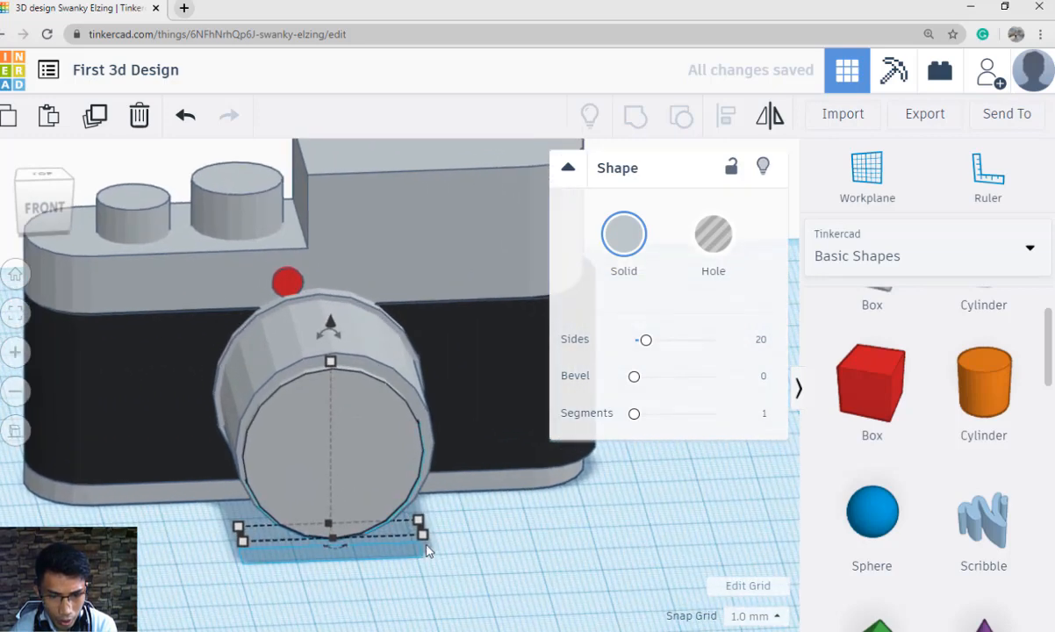
pyautogui.click(351, 571)
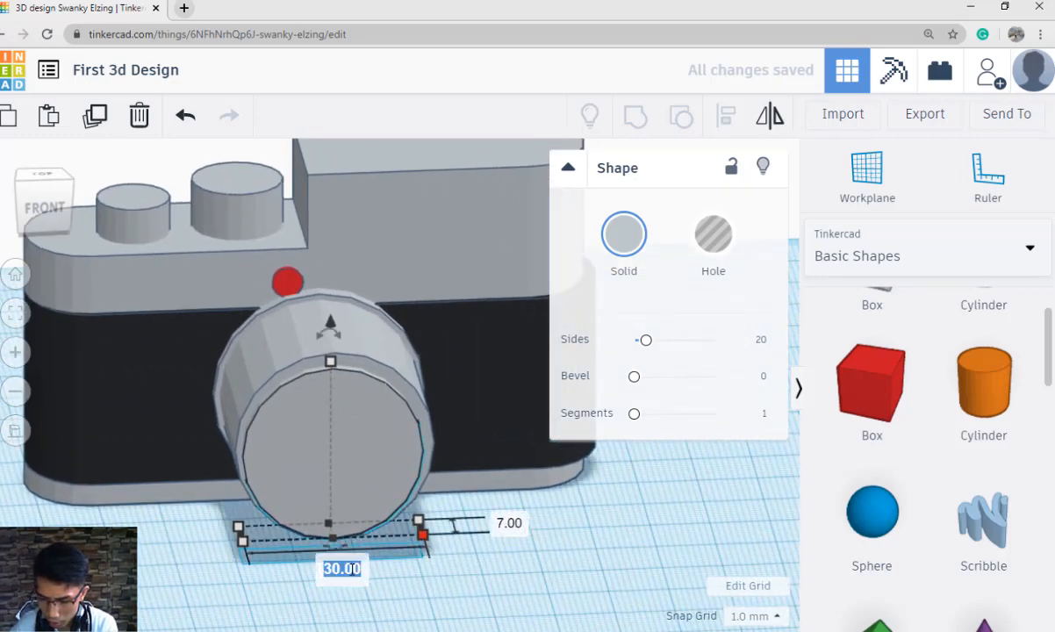
pyautogui.write('25')
pyautogui.press('Return')
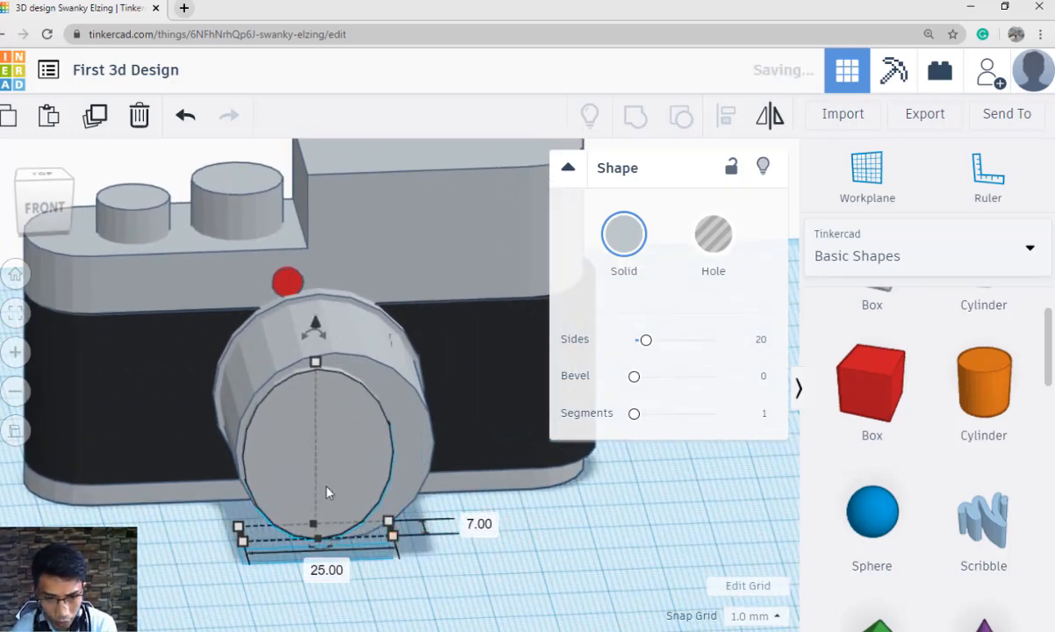
pyautogui.click(405, 446)
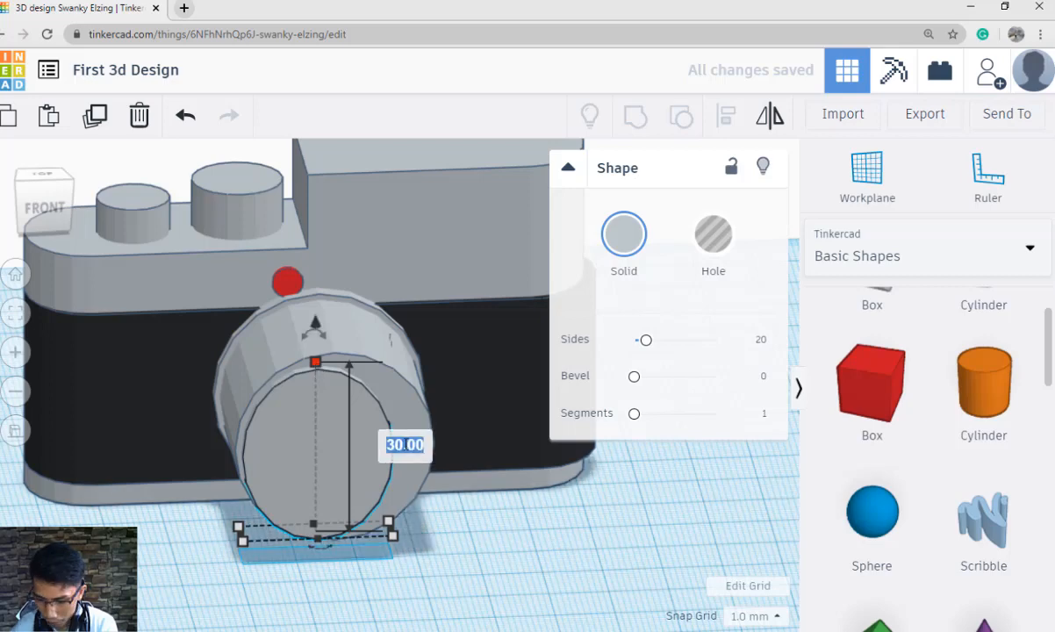
pyautogui.write('25')
pyautogui.press('Return')
# Shift the 25 mm disc sideways and raise it to centre it on the lens barrel's front face.
pyautogui.press('Right')
pyautogui.press('Right')
pyautogui.press('Right')
pyautogui.press('Right')
pyautogui.press('Right')
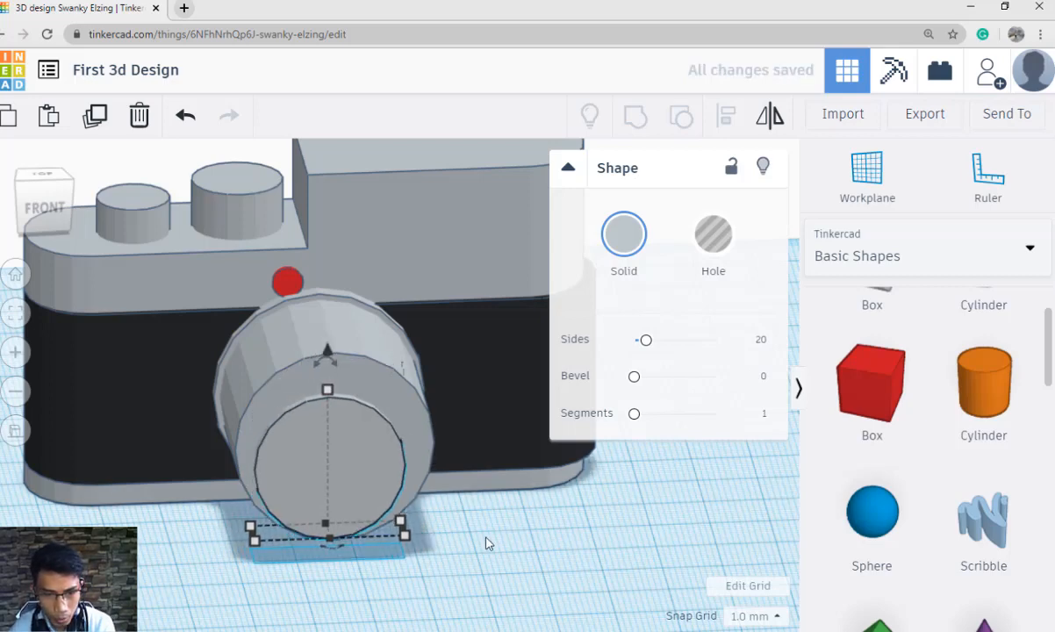
pyautogui.press('Left')
pyautogui.press('Left')
pyautogui.moveTo(495, 542); pyautogui.dragTo(339, 317, button='right')
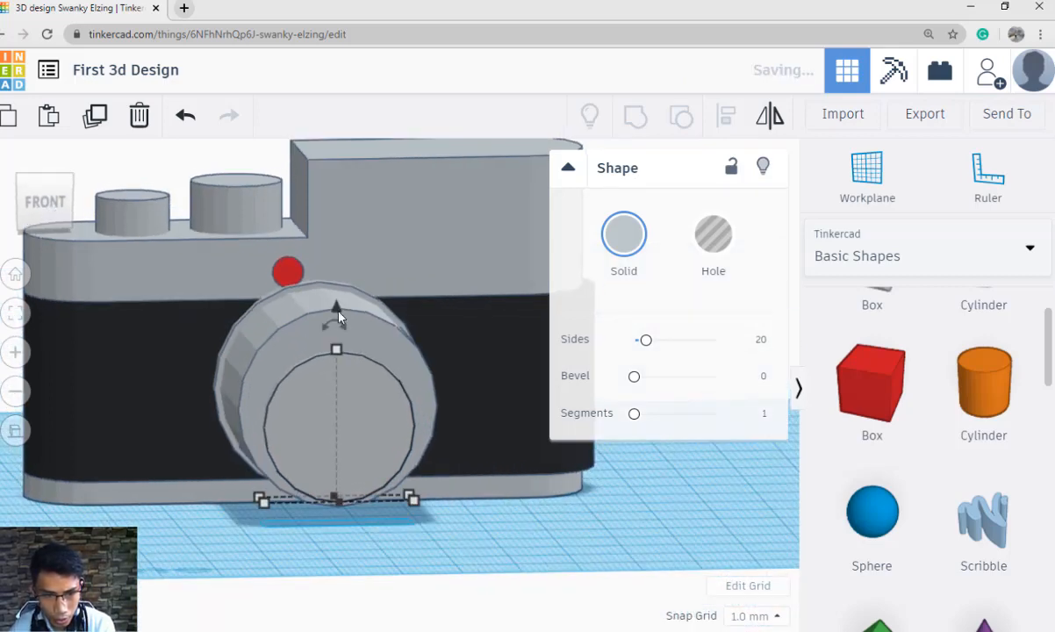
pyautogui.moveTo(336, 310); pyautogui.dragTo(330, 286)
pyautogui.moveTo(330, 287); pyautogui.dragTo(424, 443, button='right')
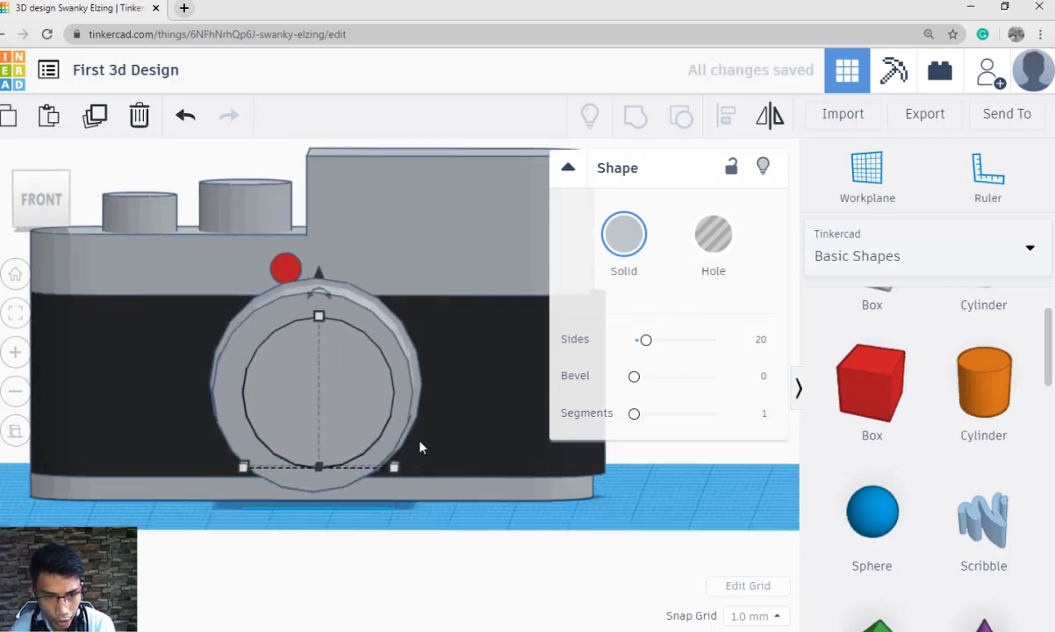
# Extend the front lens disc forward to a depth of 14 mm and turn it into a hole.
pyautogui.click(466, 521)
pyautogui.moveTo(466, 521); pyautogui.dragTo(458, 562, button='right')
pyautogui.click(358, 463)
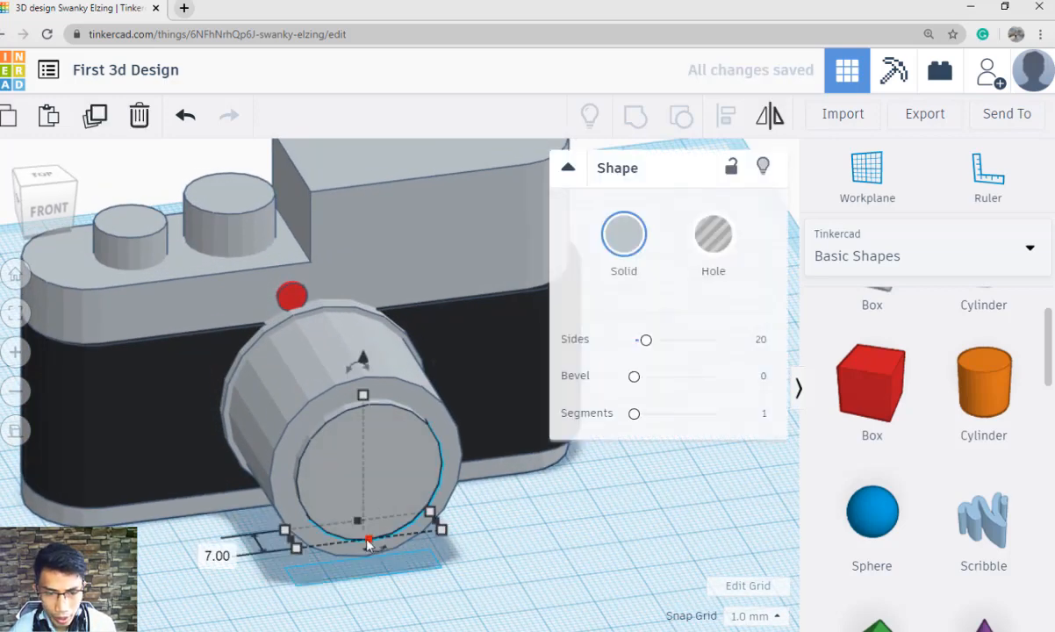
pyautogui.moveTo(365, 542); pyautogui.dragTo(380, 565)
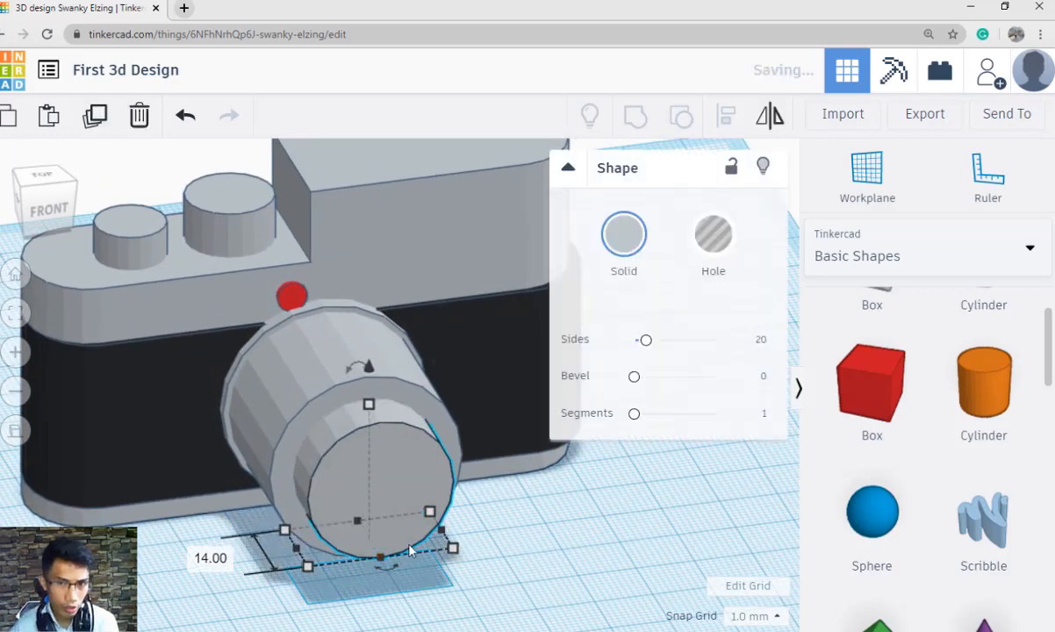
pyautogui.click(713, 234)
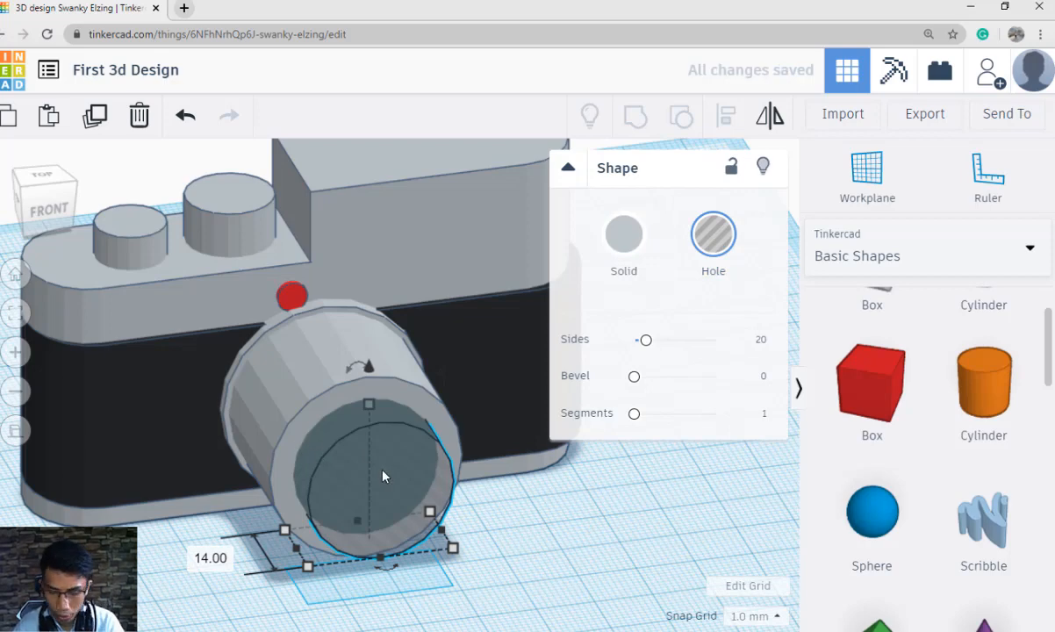
# Group the hole cylinder with the lens barrel to cut a recess into the lens front.
pyautogui.keyDown('shift'); pyautogui.click(312, 402); pyautogui.keyUp('shift')
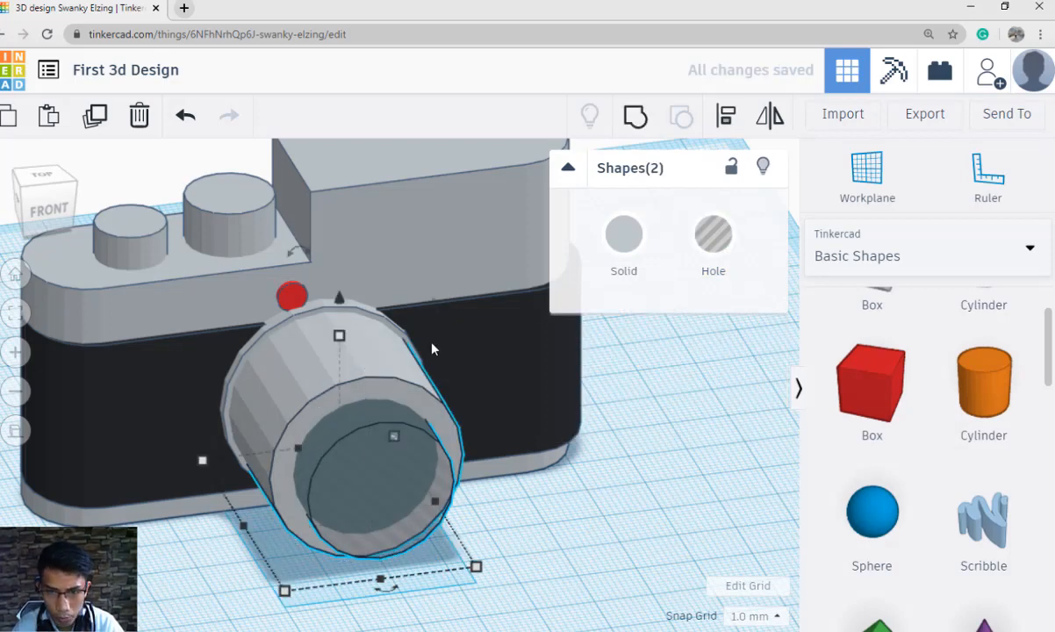
pyautogui.click(635, 116)
pyautogui.click(665, 471)
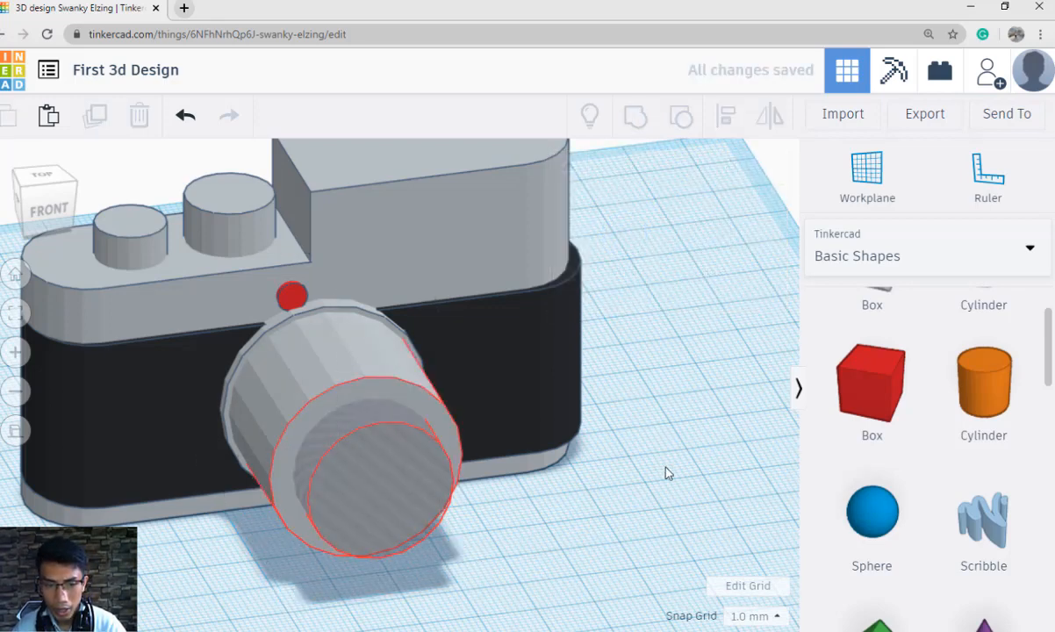
pyautogui.moveTo(629, 534); pyautogui.dragTo(465, 517, button='right')
pyautogui.scroll(4, 465, 516)
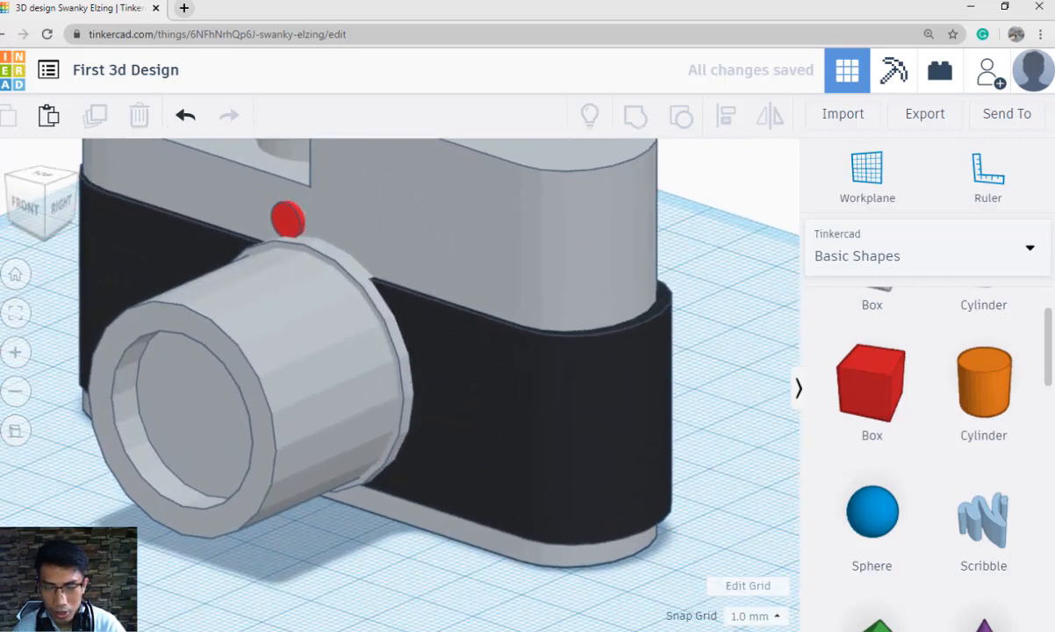
# Examine the rings inside the lens in the sample output image and compare them with the recessed lens barrel.
pyautogui.moveTo(366, 631)
pyautogui.click(365, 580)
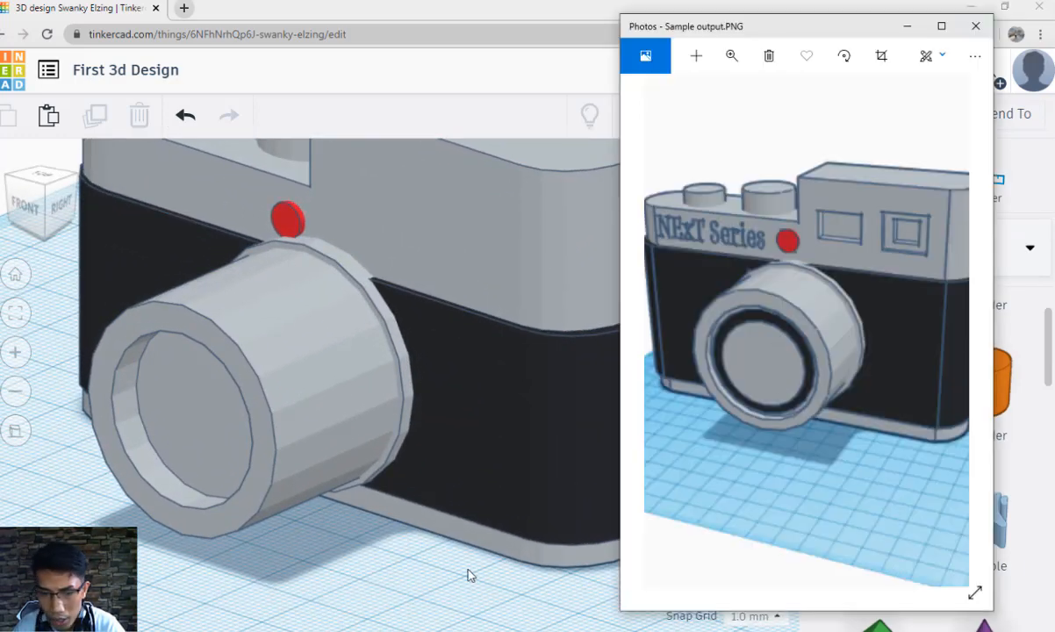
pyautogui.click(470, 575)
pyautogui.scroll(-3, 466, 577)
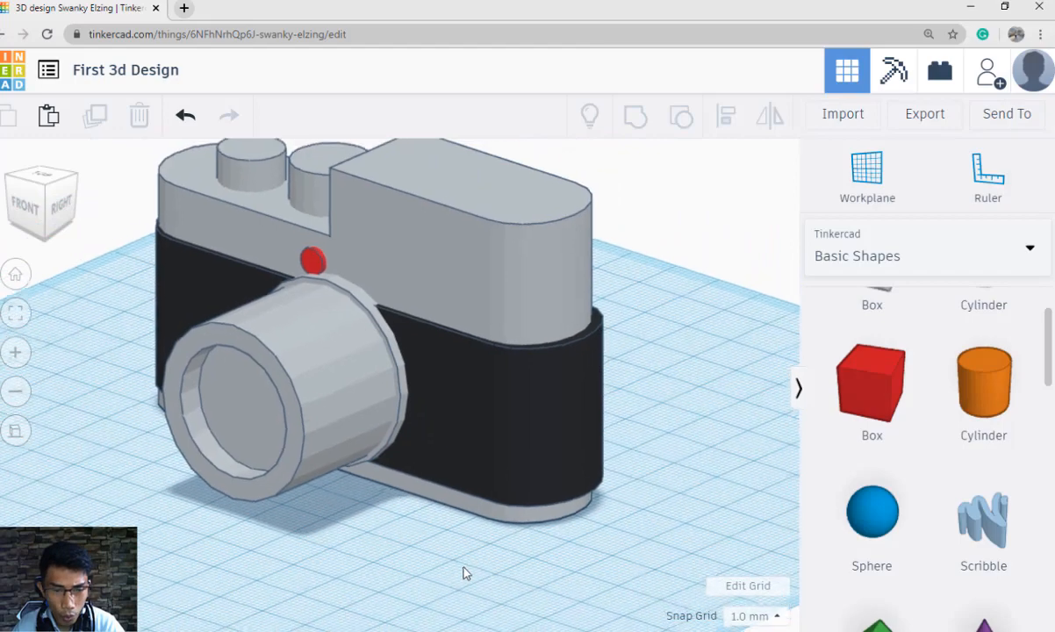
pyautogui.click(235, 423)
pyautogui.scroll(-2, 242, 420)
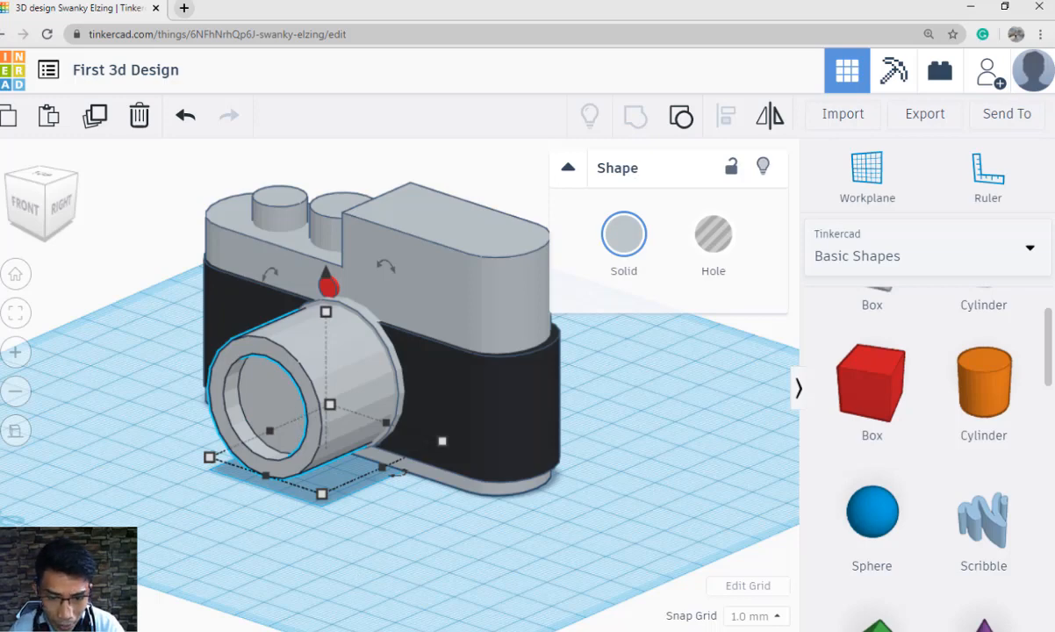
pyautogui.hotkey('alt', 'Tab')
pyautogui.hotkey('alt', 'Tab')
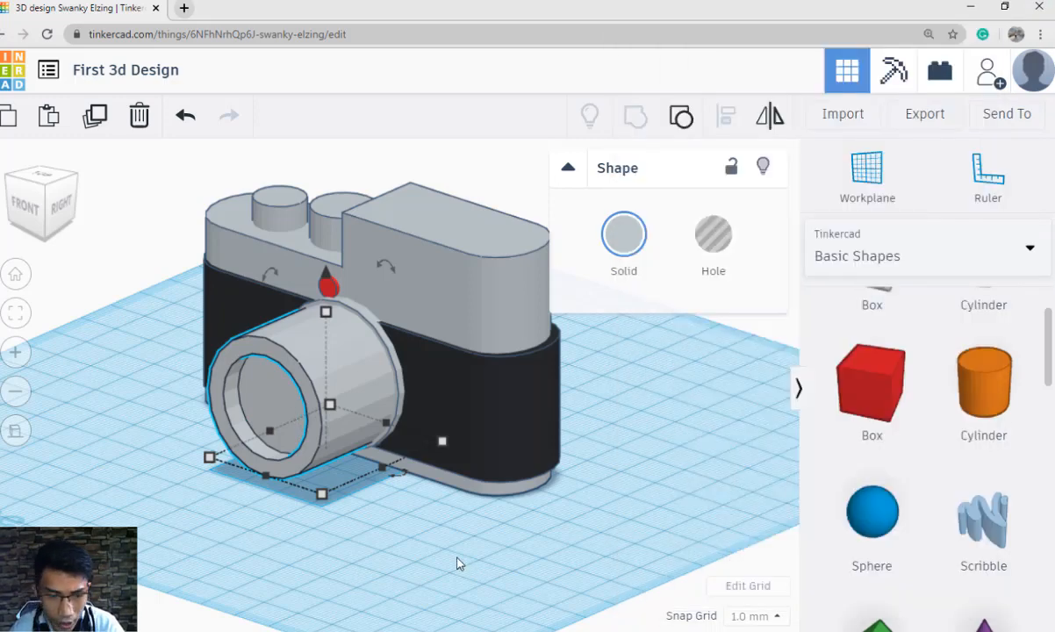
# Duplicate the recessed lens barrel and shorten the copy to 2 mm deep at the lens front.
pyautogui.click(465, 562)
pyautogui.moveTo(466, 562); pyautogui.dragTo(319, 306, button='right')
pyautogui.click(336, 375)
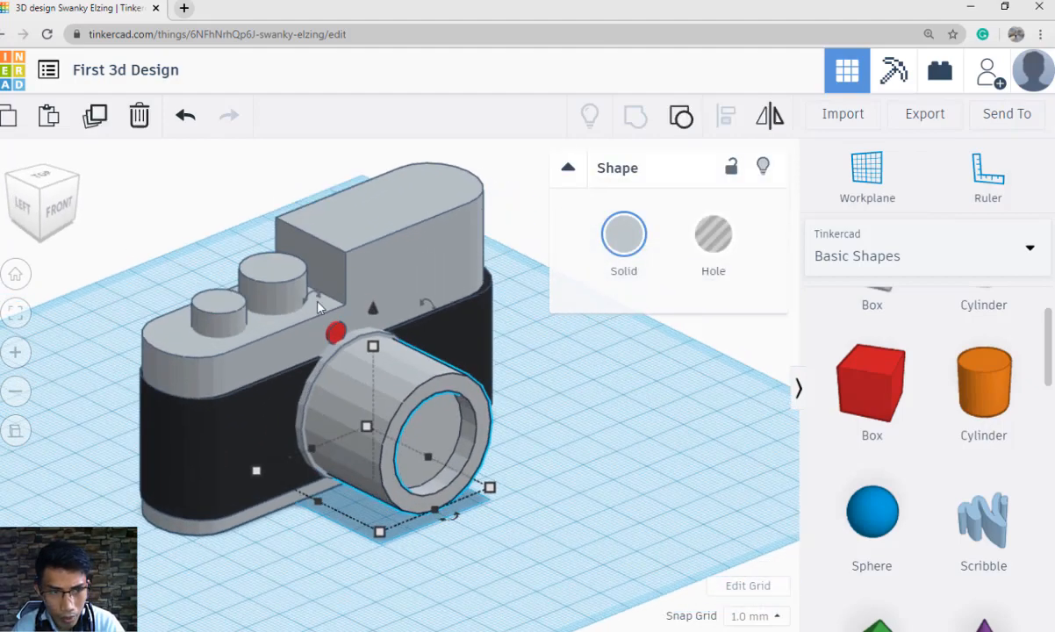
pyautogui.click(96, 117)
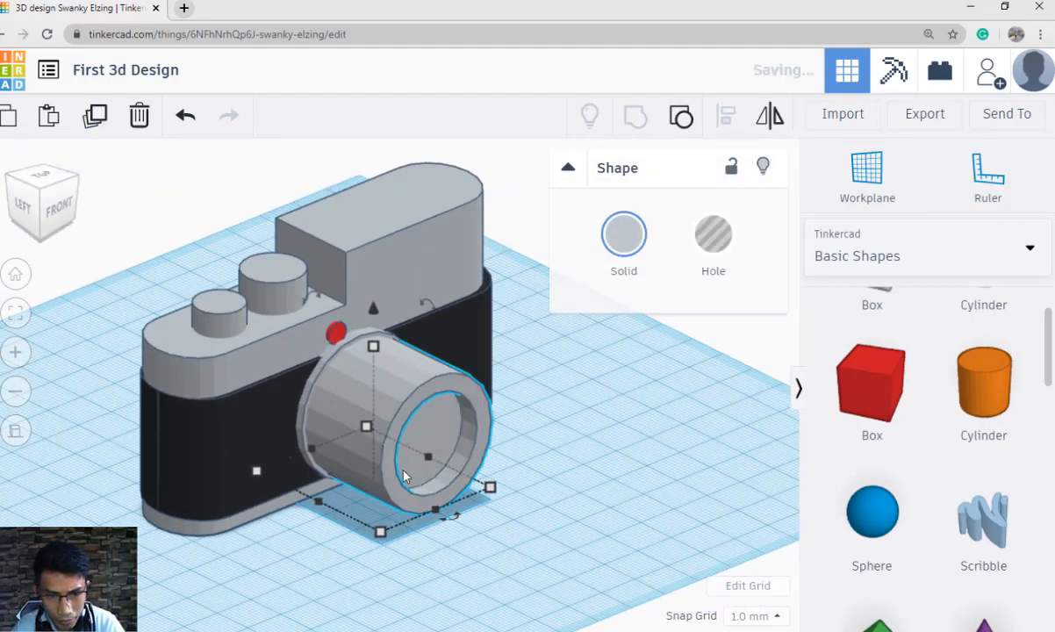
pyautogui.moveTo(437, 480); pyautogui.dragTo(488, 528)
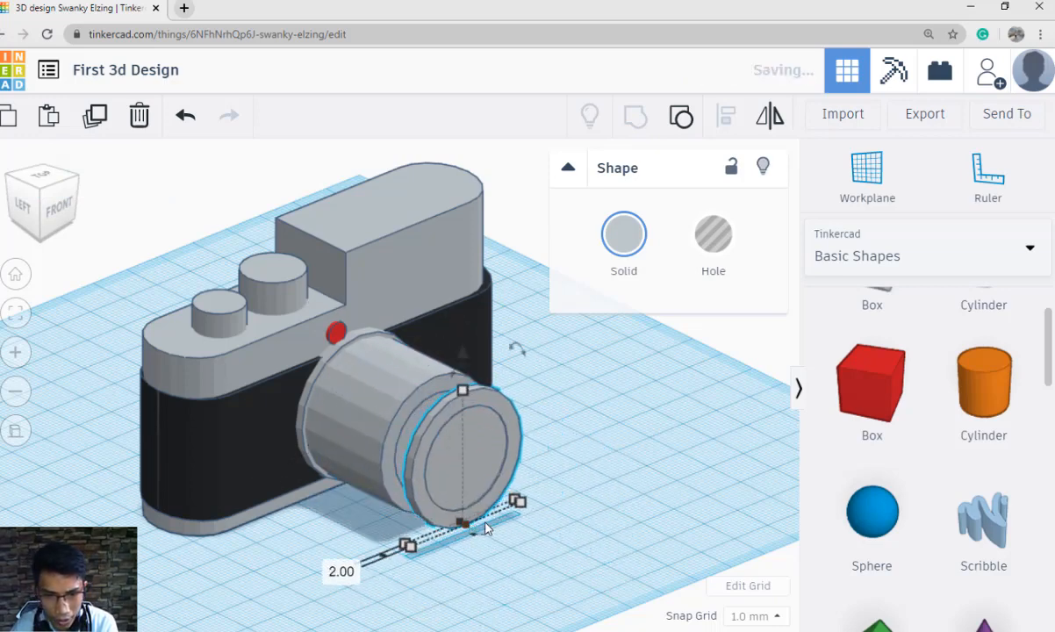
# Set the thin lens copy's width and height to 23 mm.
pyautogui.moveTo(553, 533); pyautogui.dragTo(421, 457, button='right')
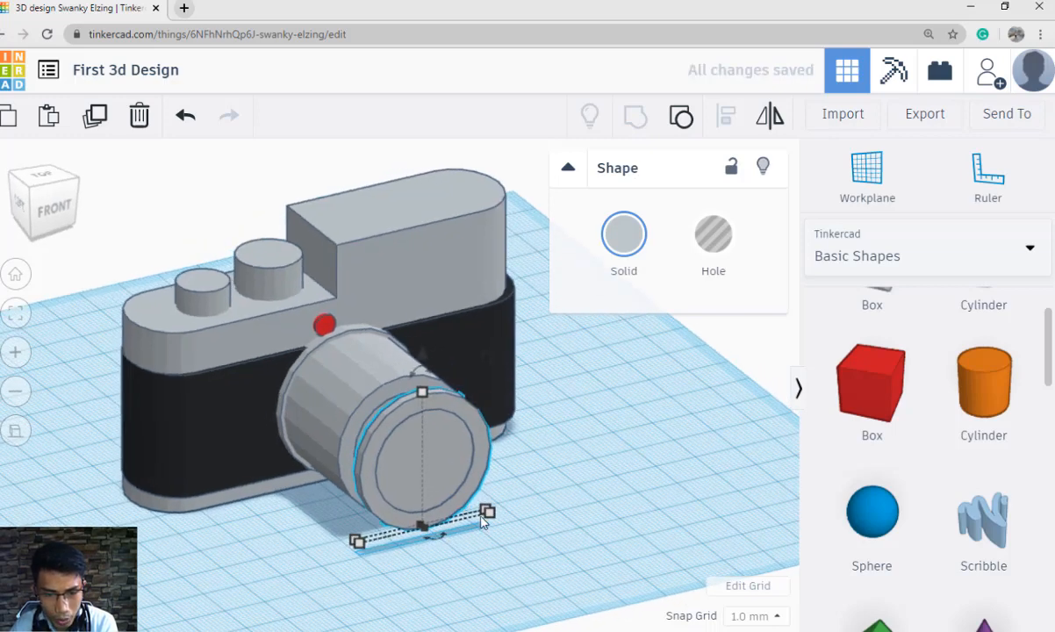
pyautogui.click(468, 563)
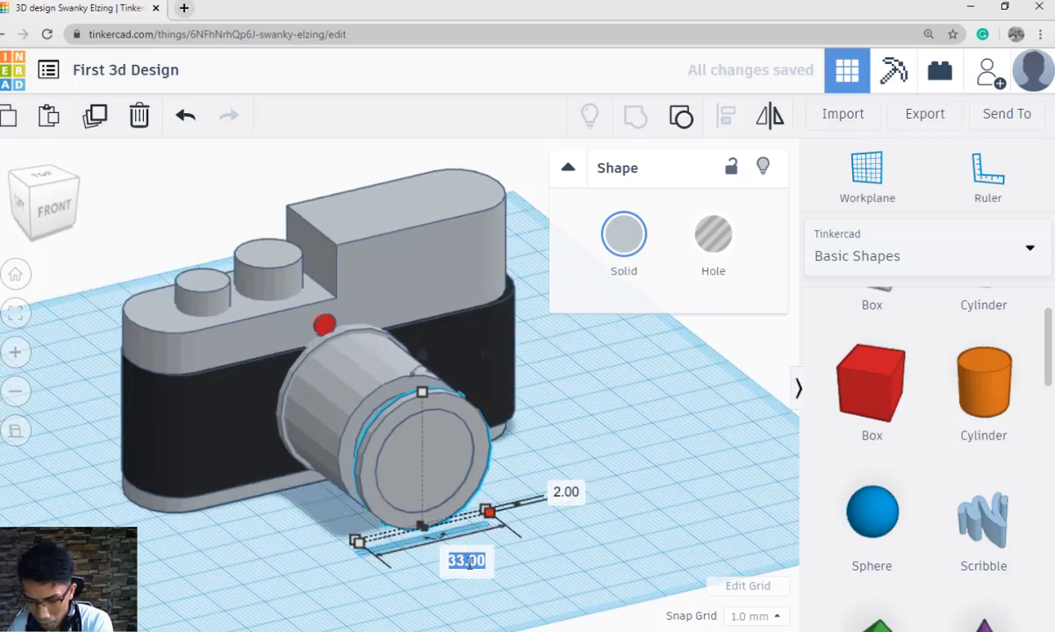
pyautogui.write('2')
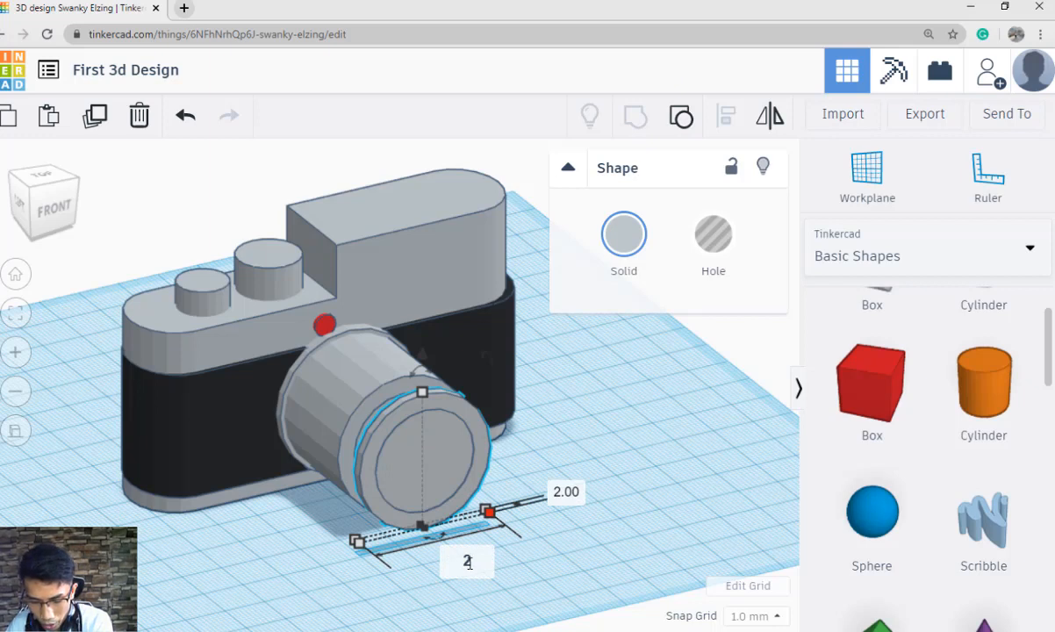
pyautogui.write('3')
pyautogui.press('Return')
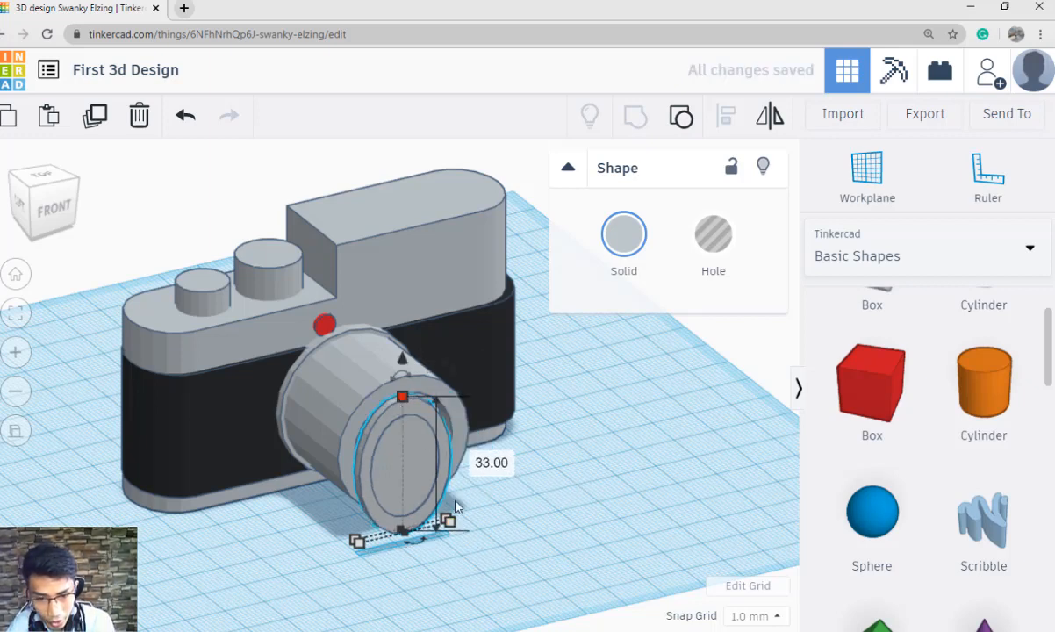
pyautogui.click(492, 462)
pyautogui.write('23')
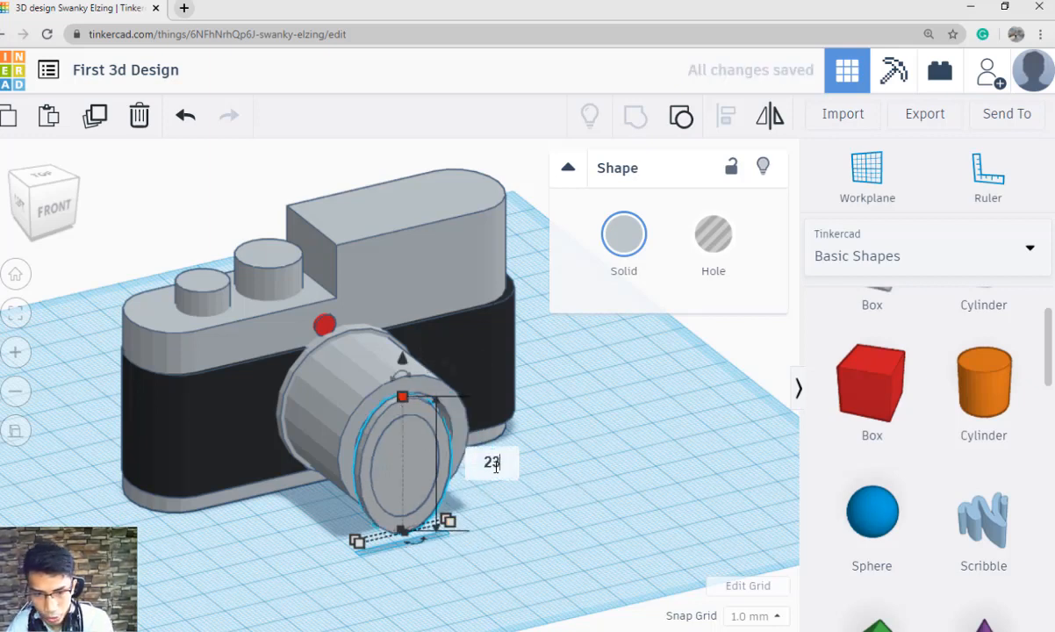
pyautogui.press('Return')
# Move the thin 23 mm lens copy in front of the barrel and shift it sideways until it is horizontally centred on the lens.
pyautogui.click(565, 523)
pyautogui.moveTo(565, 523); pyautogui.dragTo(394, 510, button='right')
pyautogui.click(393, 515)
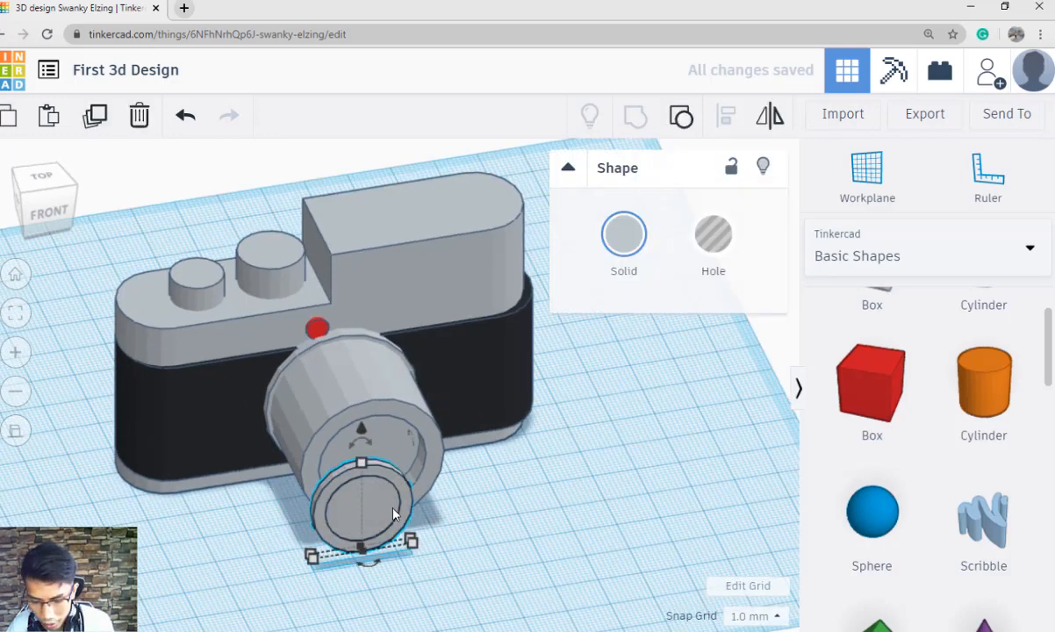
pyautogui.press('Right')
pyautogui.press('Right')
pyautogui.press('Right')
pyautogui.press('Right')
pyautogui.press('Right')
pyautogui.press('Right')
pyautogui.press('Right')
pyautogui.press('Right')
pyautogui.press('Right')
pyautogui.moveTo(552, 545); pyautogui.dragTo(514, 479, button='right')
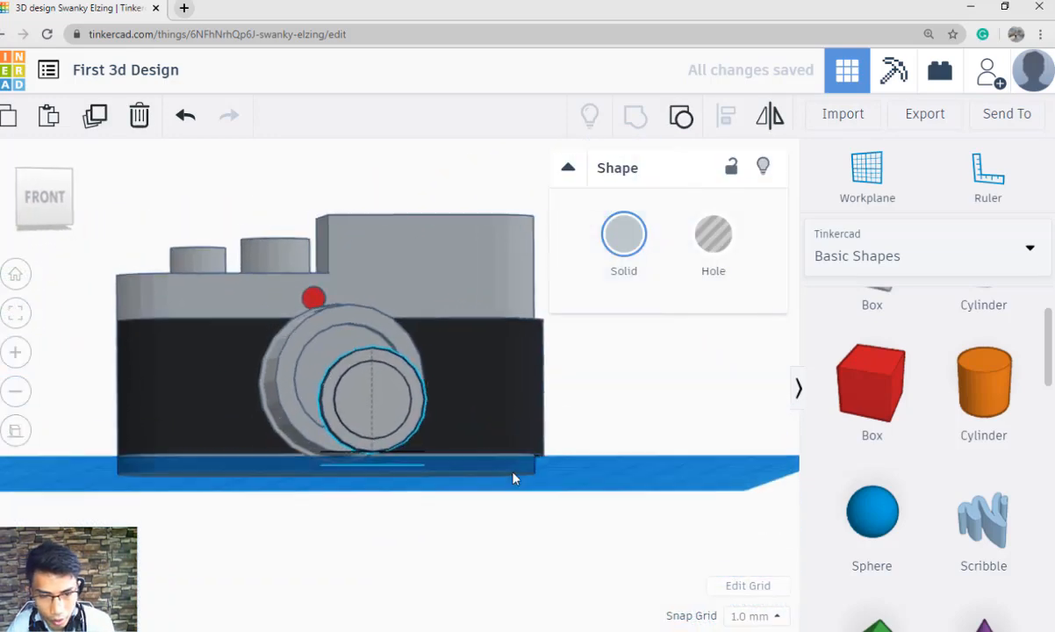
pyautogui.press('Left')
pyautogui.press('Left')
pyautogui.press('Left')
pyautogui.press('Left')
pyautogui.press('Left')
pyautogui.press('Left')
pyautogui.press('Left')
pyautogui.press('Left')
pyautogui.press('Left')
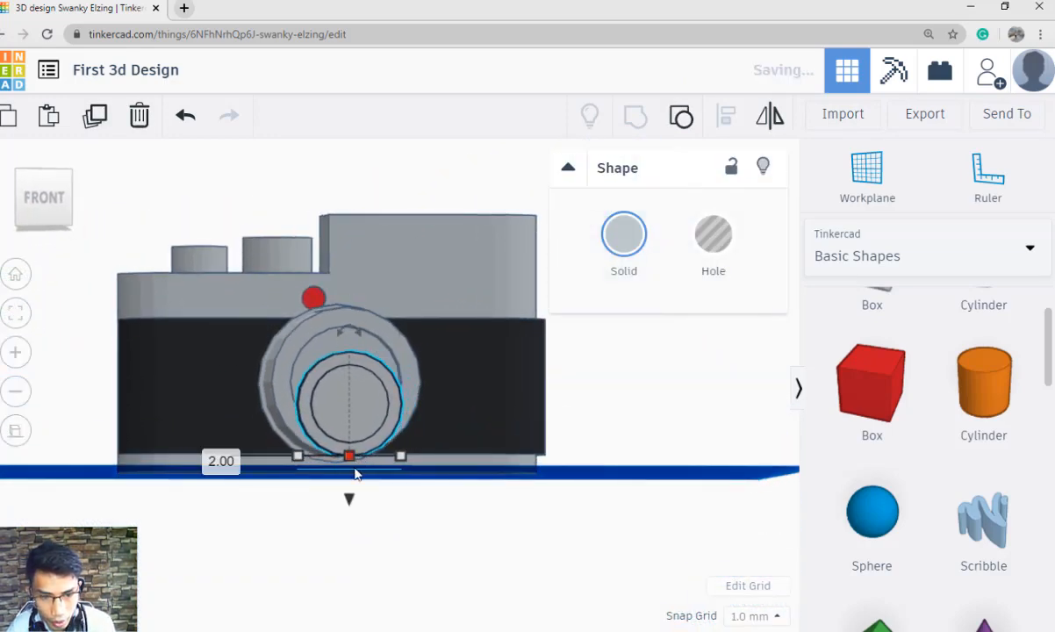
# Raise the thin lens disc 5 mm to centre it vertically and push it back into the lens recess.
pyautogui.hotkey('ctrl', 'Up')
pyautogui.hotkey('ctrl', 'Up')
pyautogui.hotkey('ctrl', 'Up')
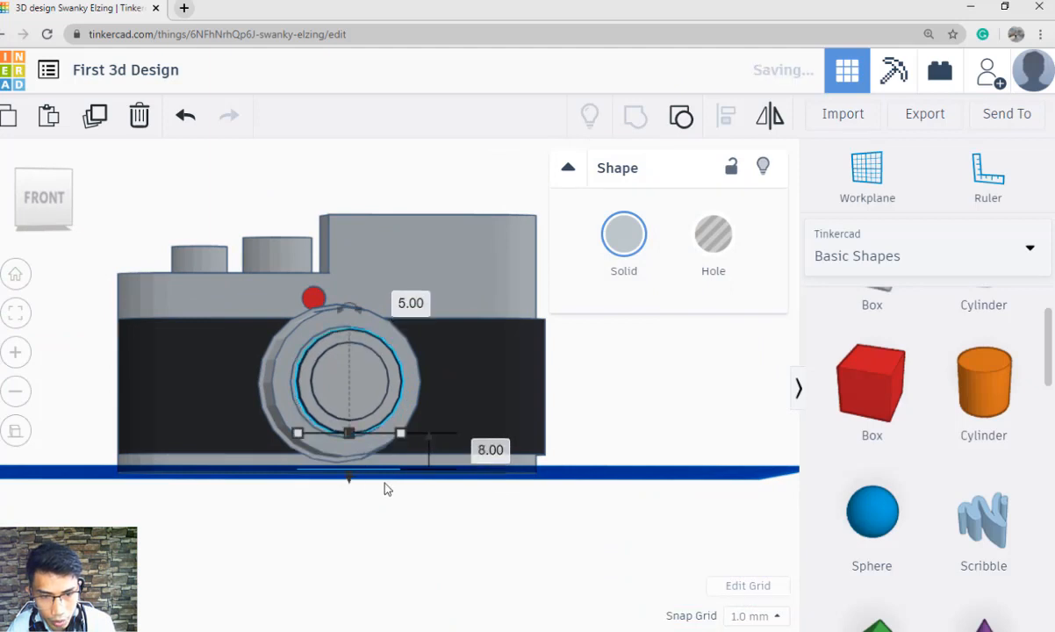
pyautogui.moveTo(387, 489); pyautogui.dragTo(369, 501, button='right')
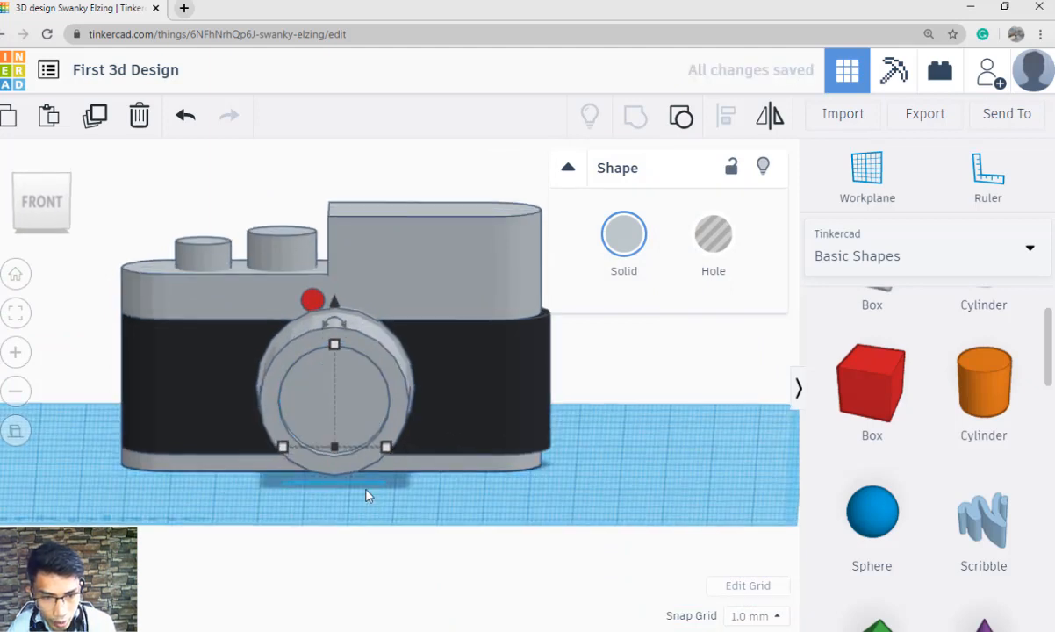
pyautogui.press('Up')
pyautogui.moveTo(372, 493); pyautogui.dragTo(373, 483, button='right')
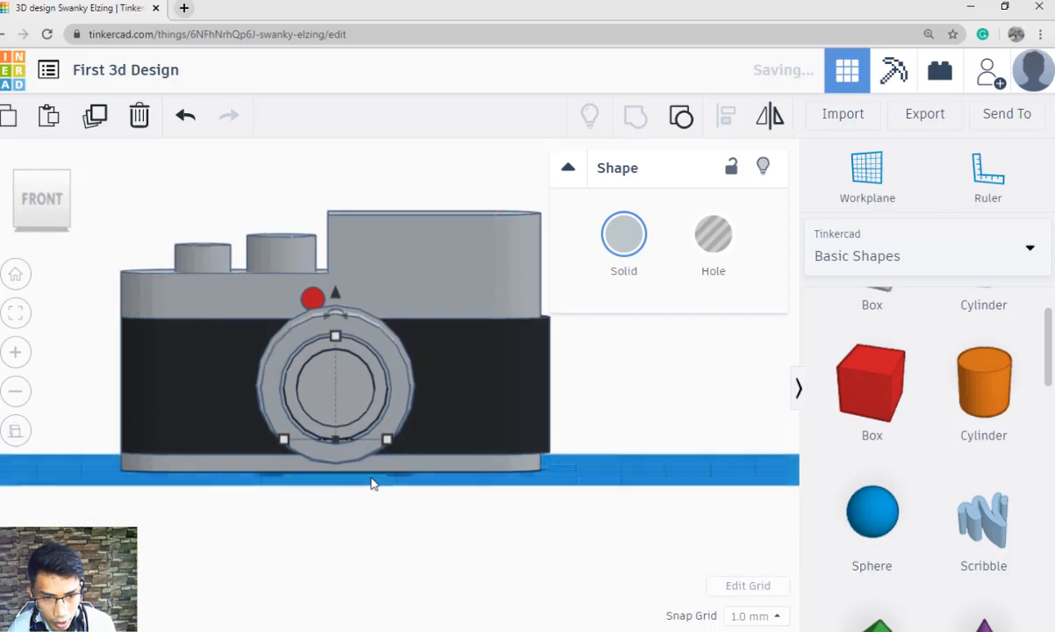
pyautogui.click(338, 300)
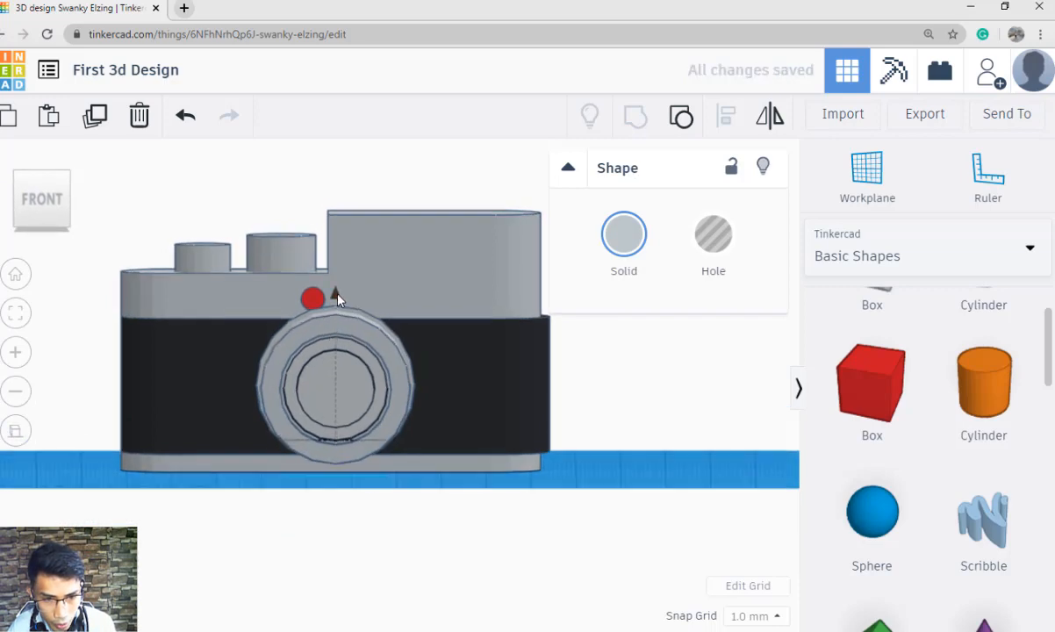
pyautogui.click(328, 515)
pyautogui.scroll(2, 369, 420)
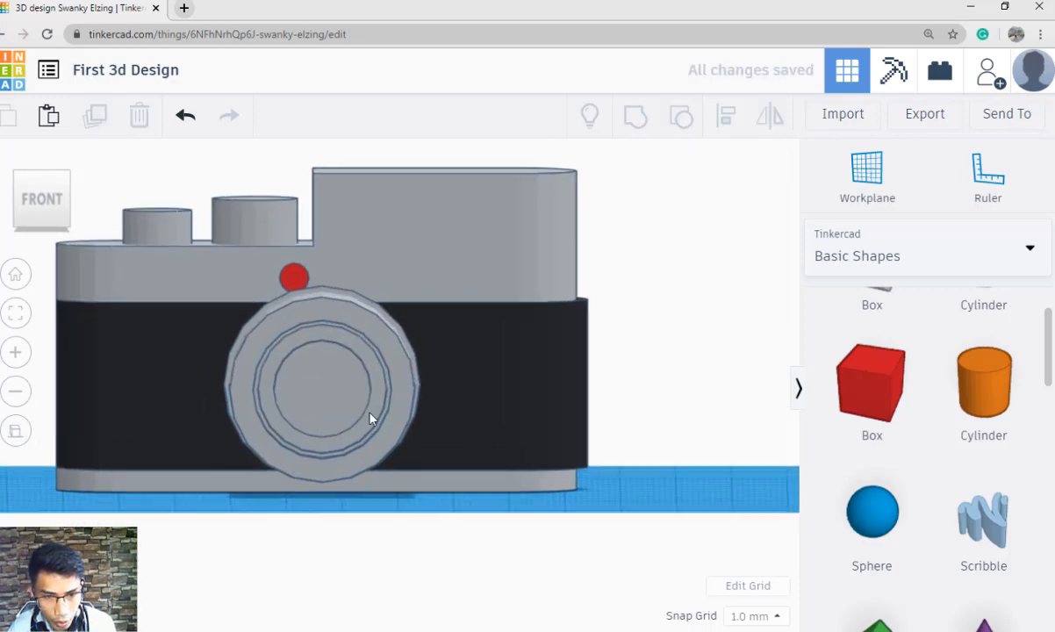
# Colour the thin disc inside the lens recess black.
pyautogui.click(370, 419)
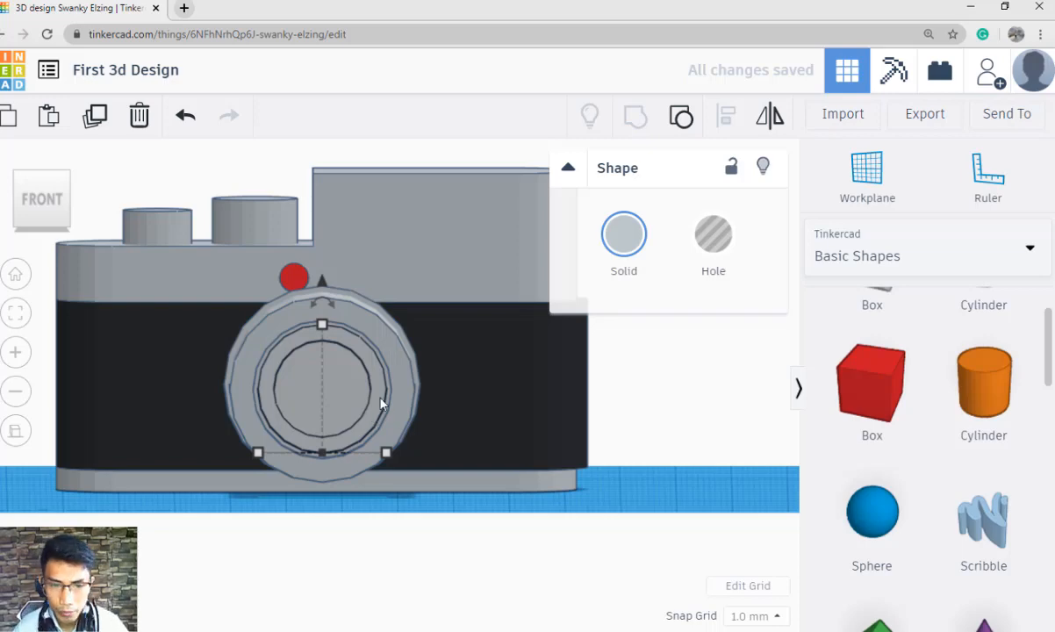
pyautogui.click(603, 254)
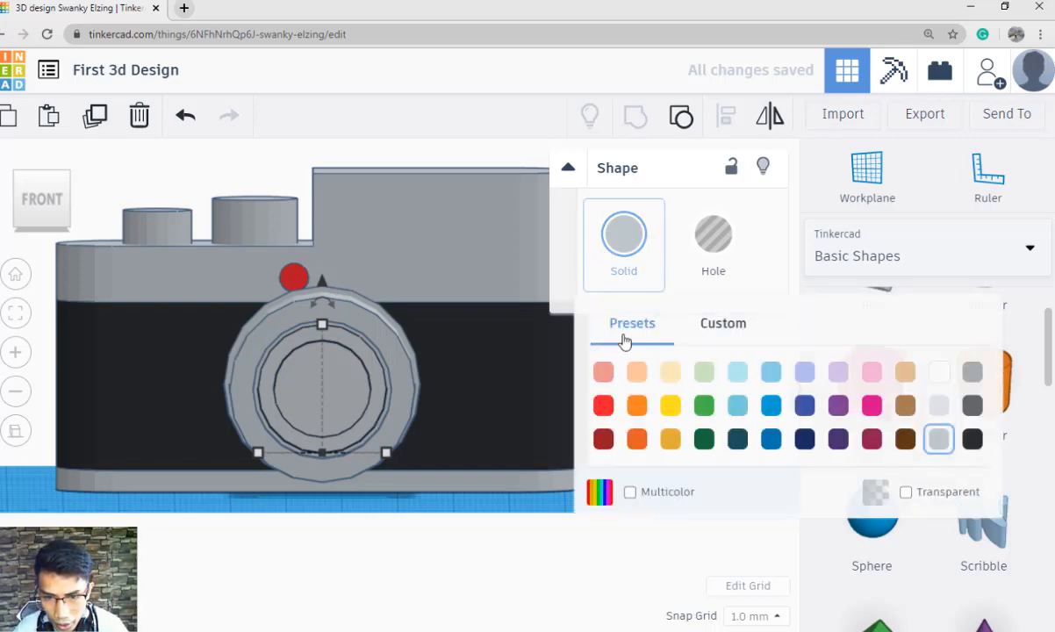
pyautogui.click(604, 439)
pyautogui.click(625, 283)
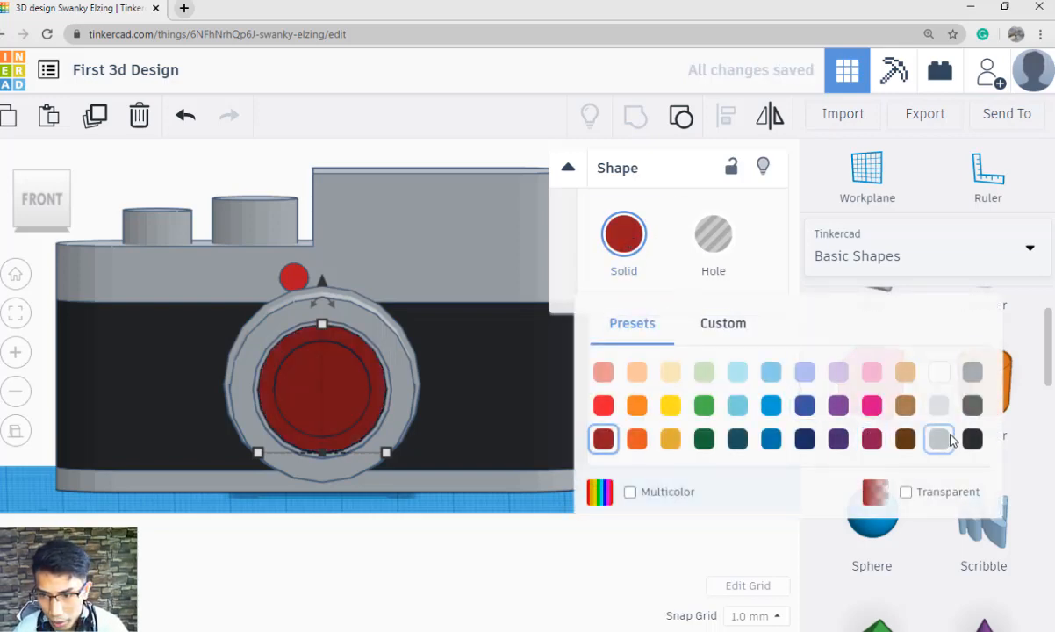
pyautogui.click(971, 437)
pyautogui.click(532, 492)
pyautogui.scroll(2, 529, 505)
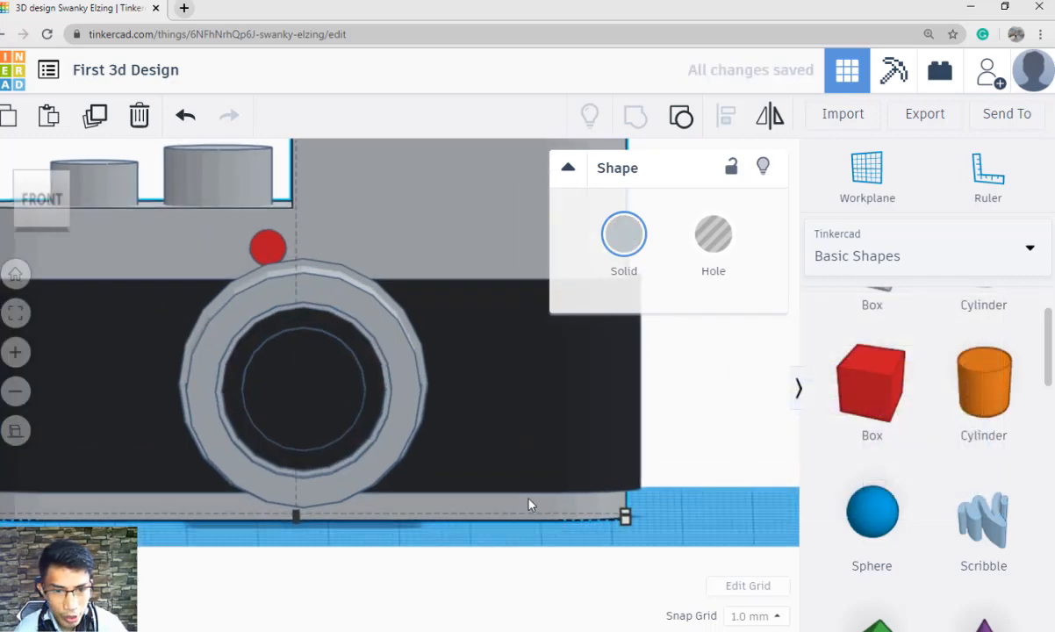
pyautogui.scroll(-2, 528, 505)
pyautogui.moveTo(529, 505)
pyautogui.mouseDown(button='right')
pyautogui.moveTo(511, 518)
pyautogui.moveTo(511, 506)
pyautogui.mouseUp(button='right')
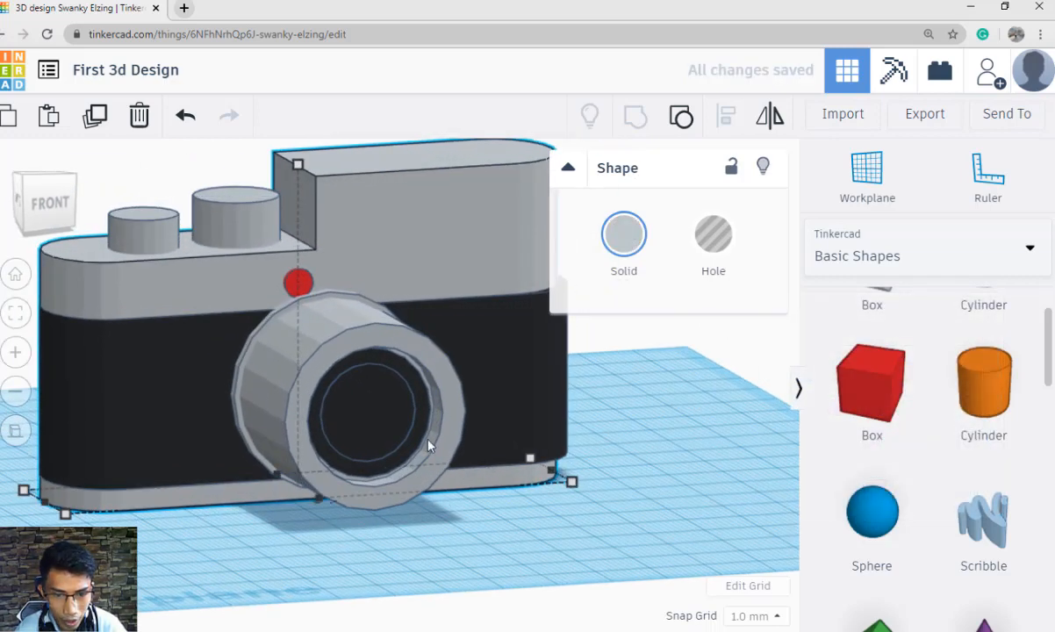
pyautogui.click(405, 426)
pyautogui.click(532, 531)
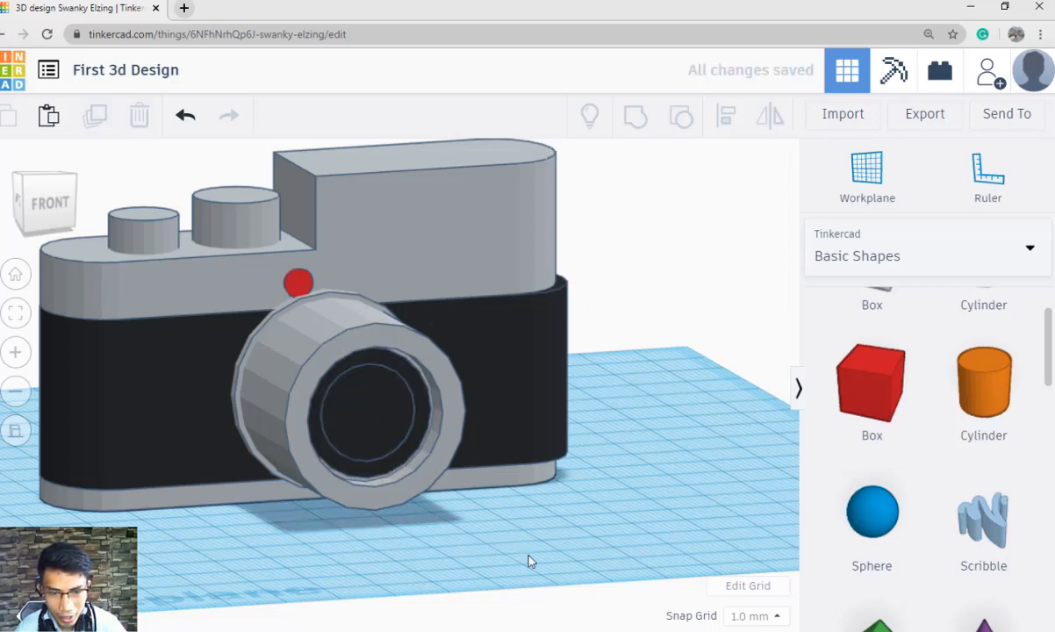
# Check the lens in the sample output image, then duplicate the black lens disc and move the copy slightly forward.
pyautogui.click(694, 630)
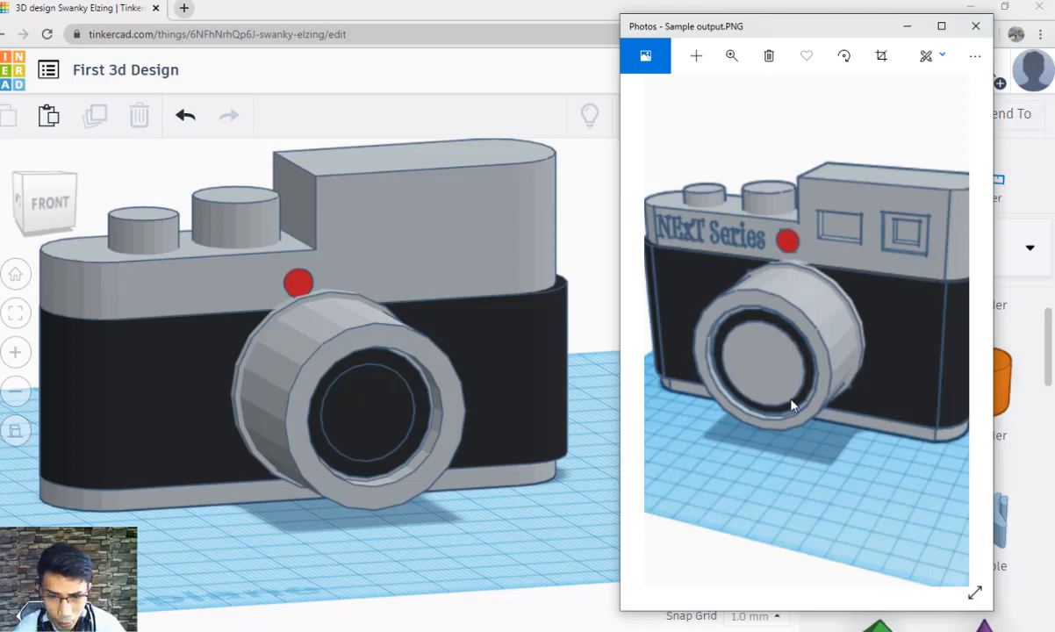
pyautogui.click(532, 569)
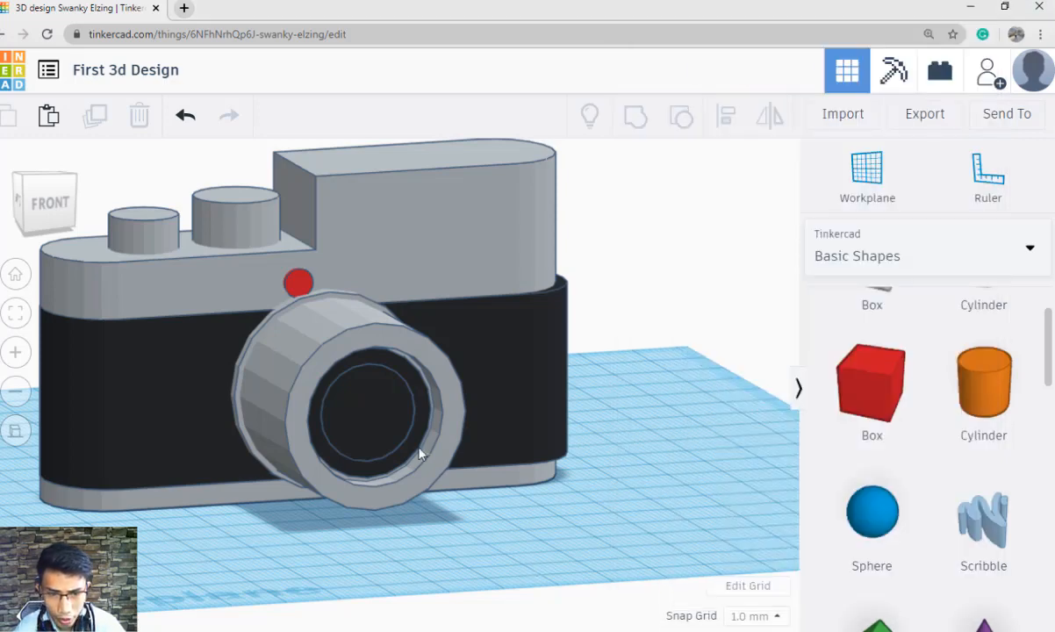
pyautogui.click(373, 400)
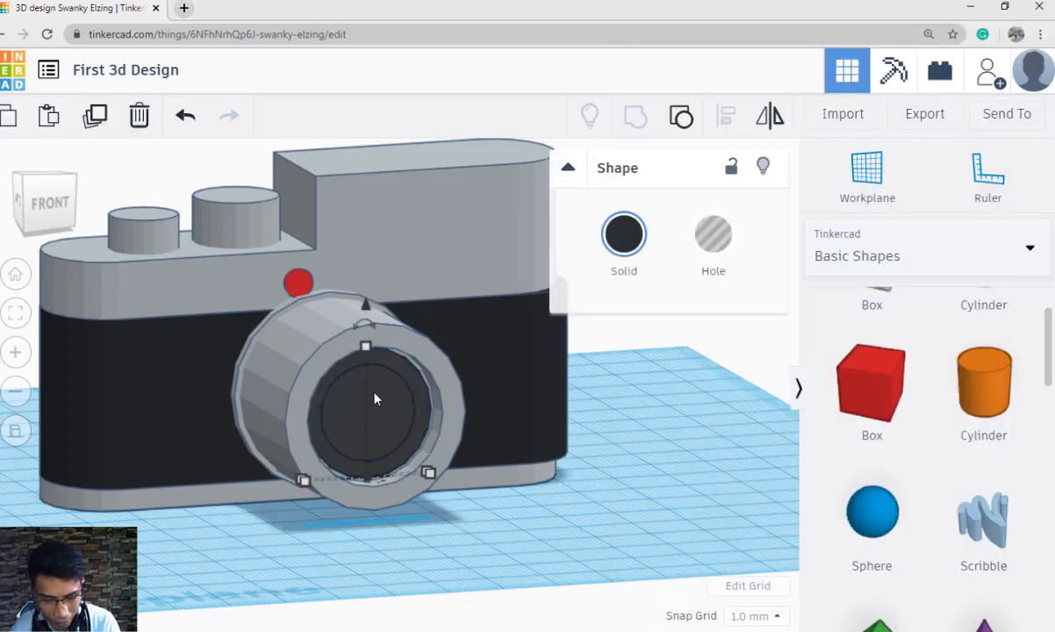
pyautogui.click(95, 115)
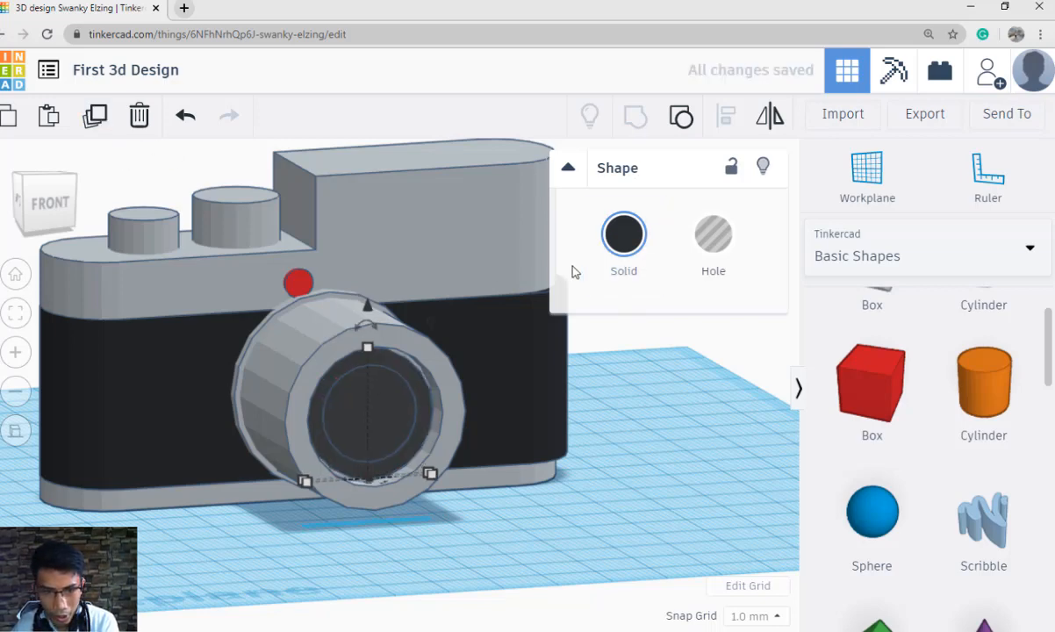
pyautogui.press('Down')
pyautogui.press('Down')
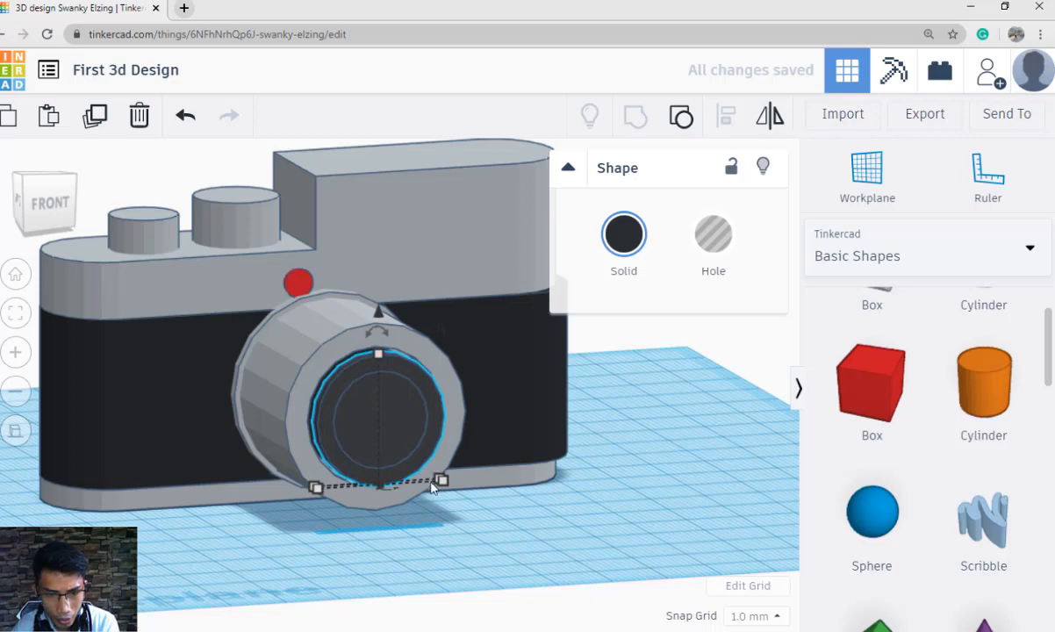
# Set the front disc's width and height to 20 mm and colour it light grey.
pyautogui.moveTo(441, 480)
pyautogui.click(419, 505)
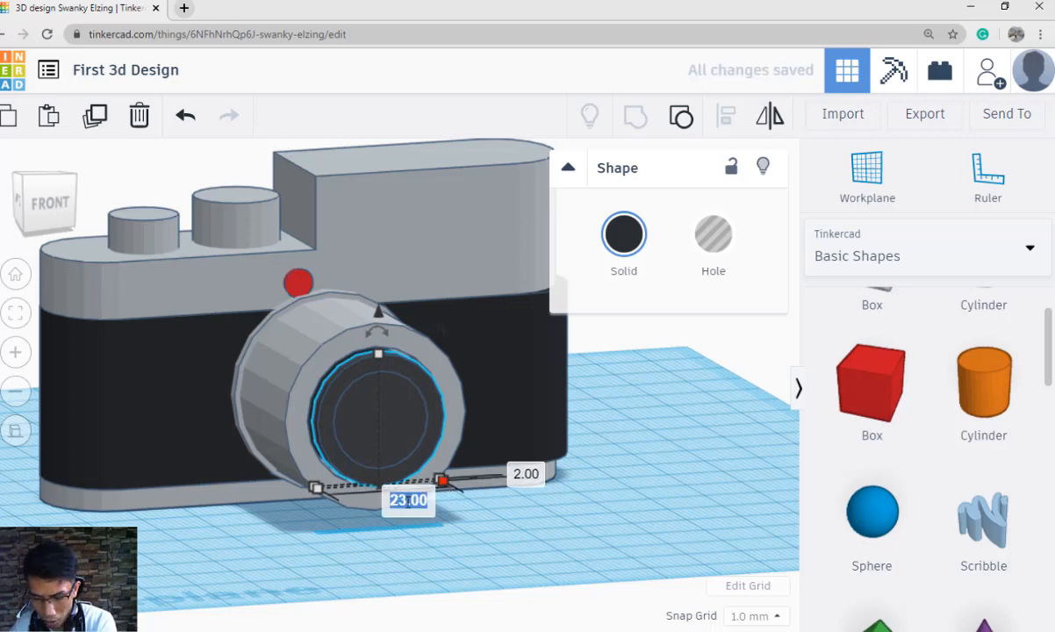
pyautogui.write('20')
pyautogui.press('Return')
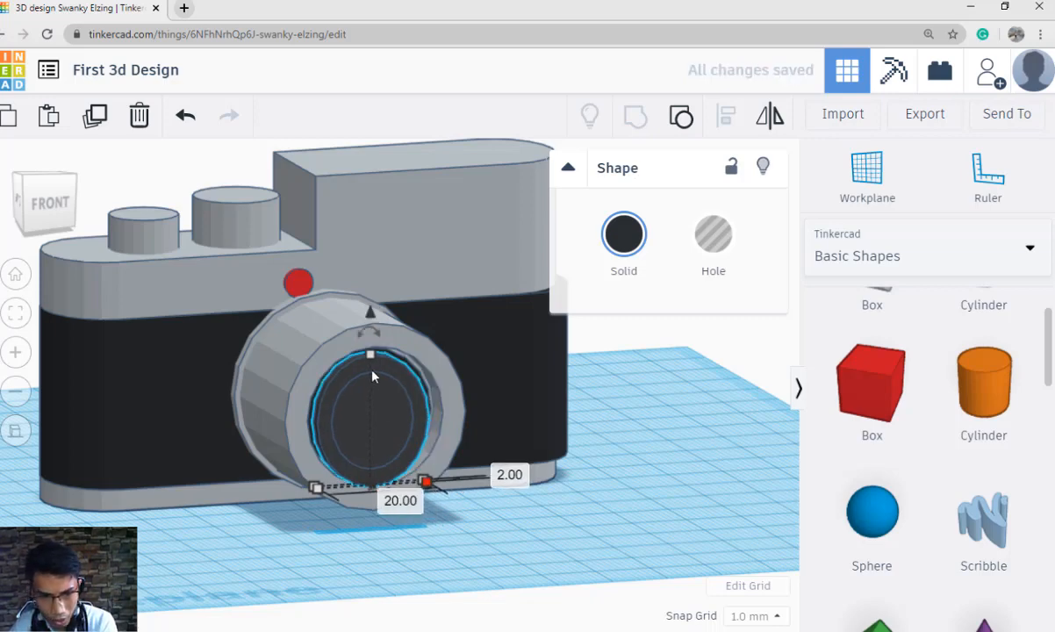
pyautogui.moveTo(372, 377)
pyautogui.click(459, 419)
pyautogui.write('20')
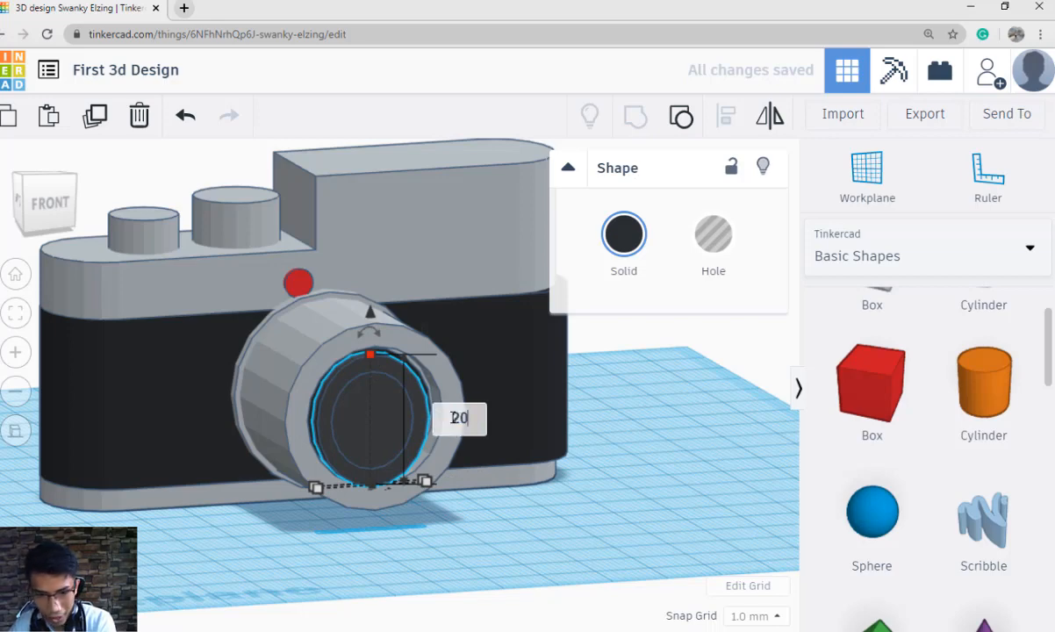
pyautogui.press('Return')
pyautogui.click(623, 234)
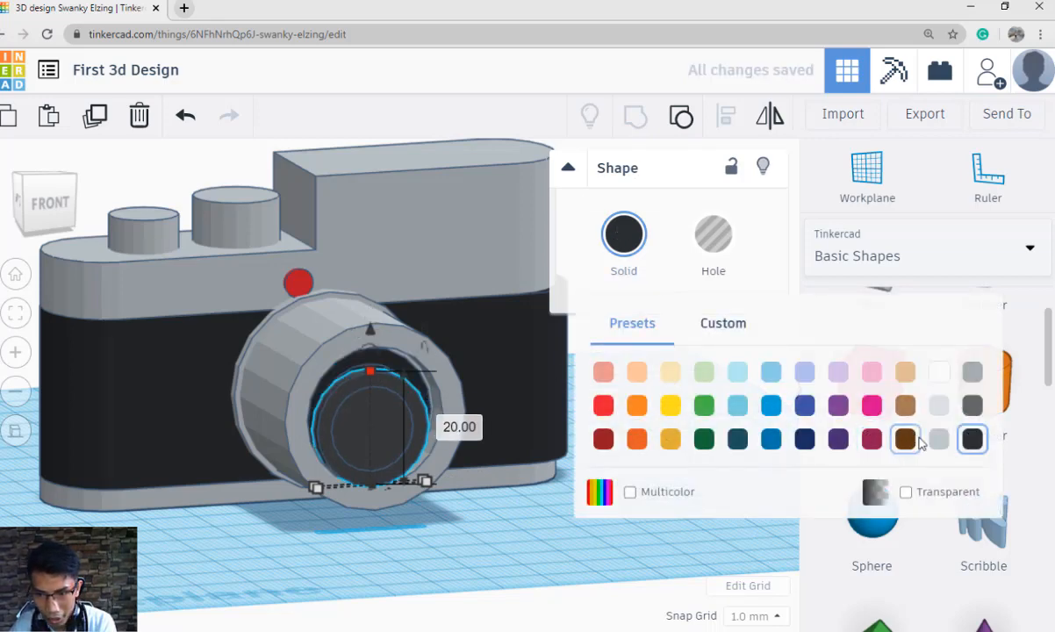
pyautogui.click(945, 446)
# Shift the grey disc sideways and upward until it is centred inside the black disc.
pyautogui.moveTo(603, 523); pyautogui.dragTo(479, 467, button='right')
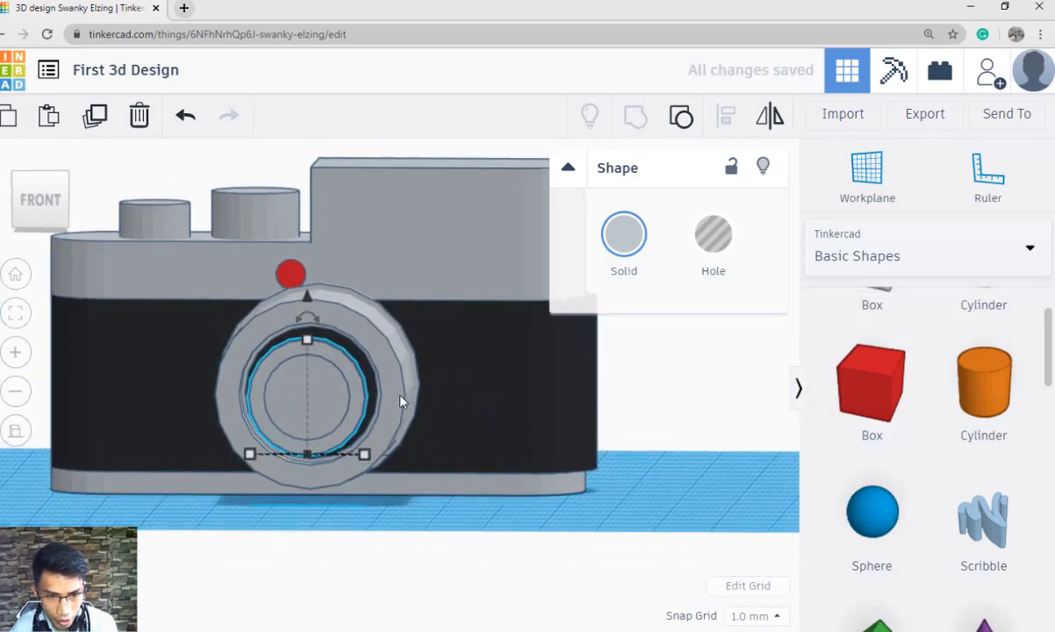
pyautogui.press('Right')
pyautogui.press('Right')
pyautogui.press('Right')
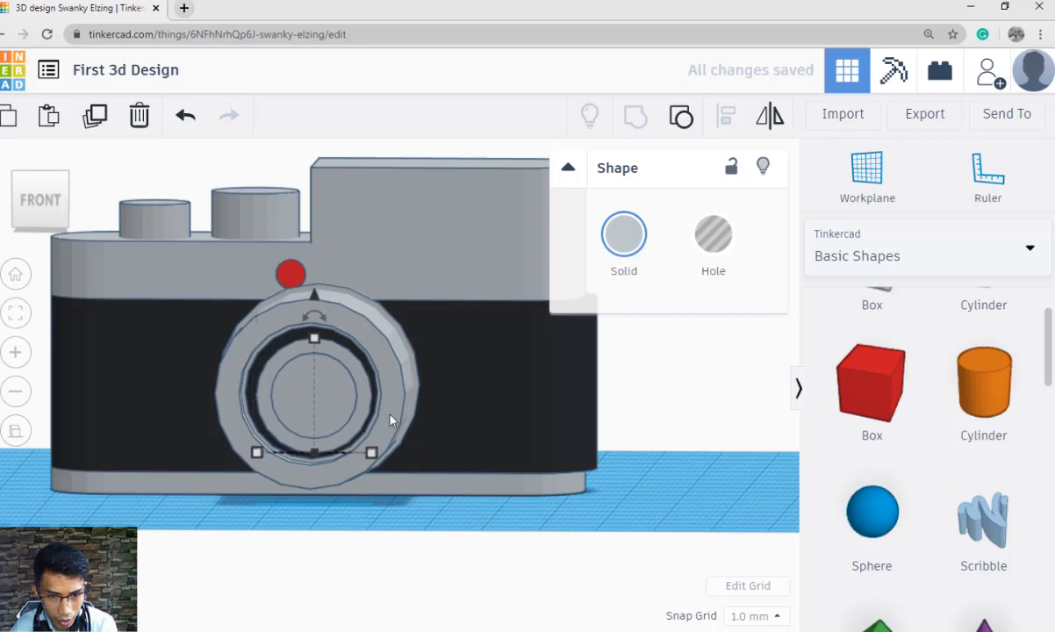
pyautogui.hotkey('ctrl', 'Up')
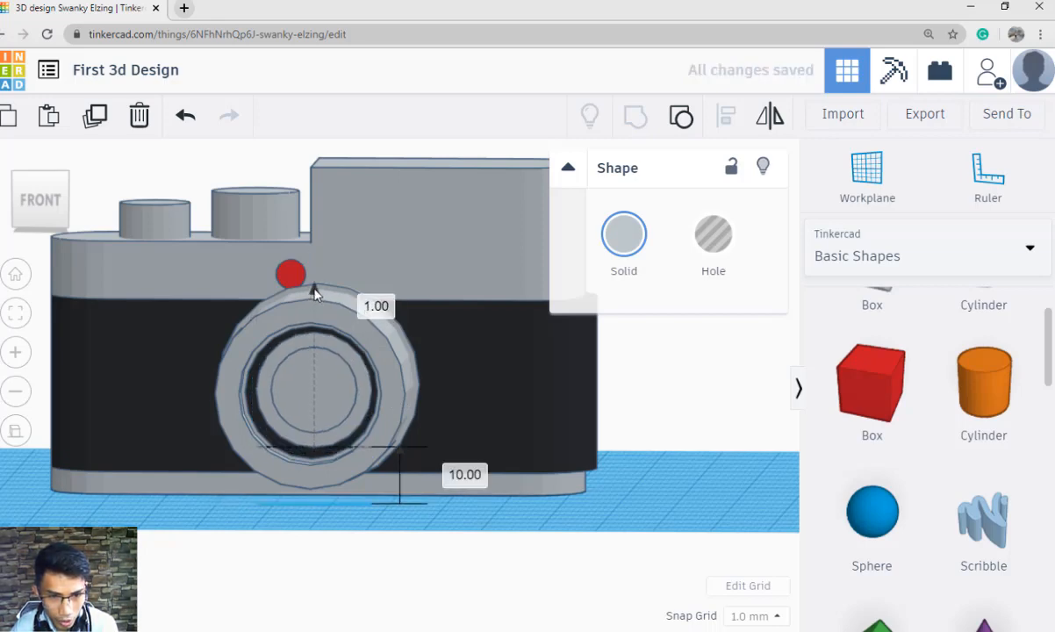
pyautogui.hotkey('ctrl', 'Up')
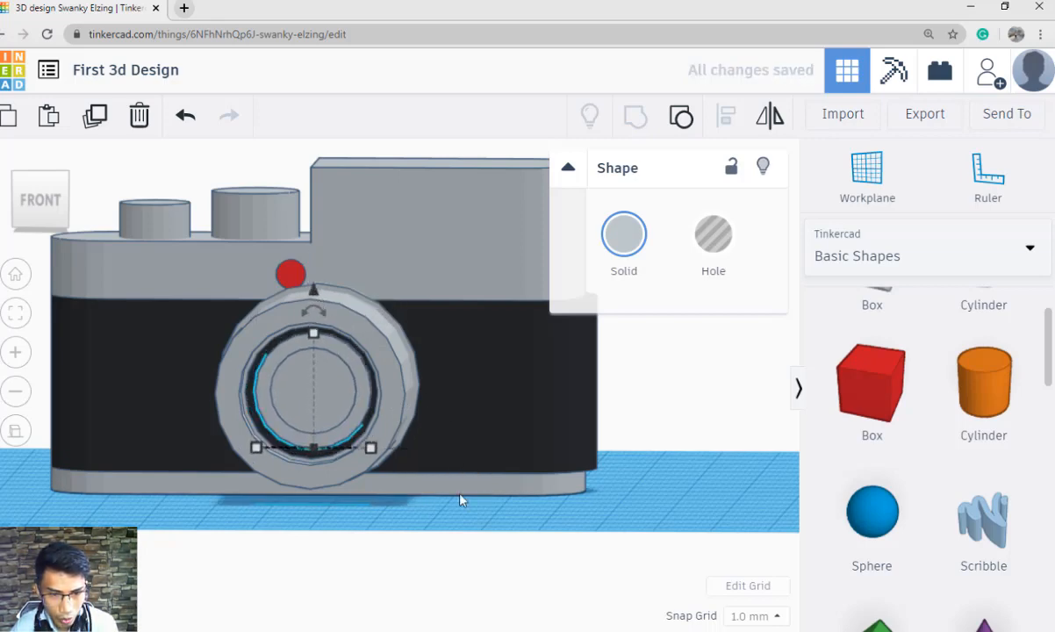
pyautogui.click(460, 500)
pyautogui.moveTo(481, 505); pyautogui.dragTo(354, 426, button='right')
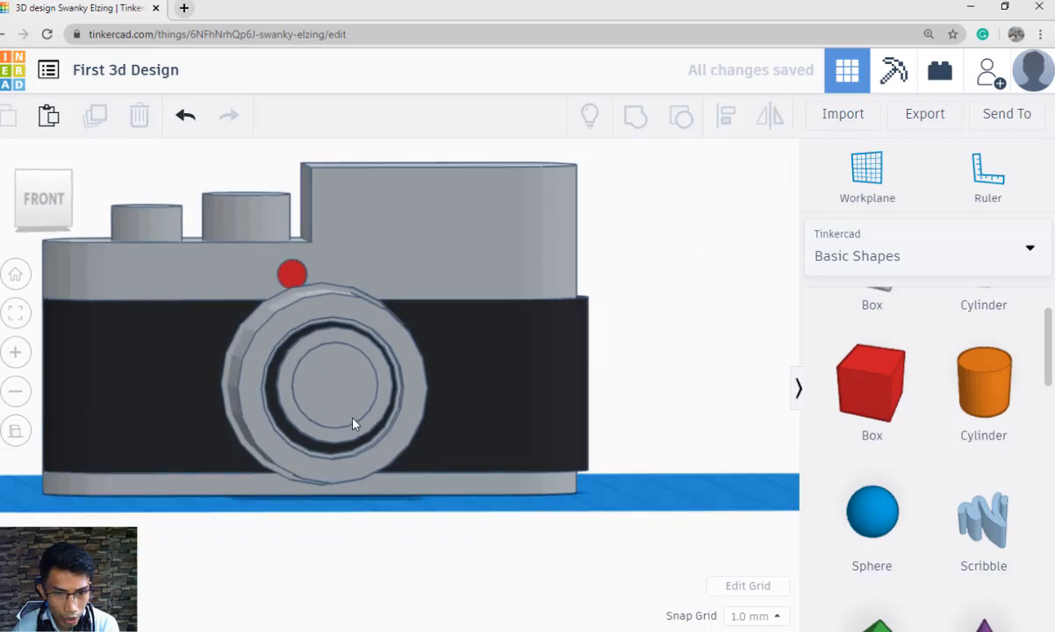
# Reduce the grey inner disc's width and height to 18 mm.
pyautogui.click(359, 463)
pyautogui.moveTo(394, 516); pyautogui.dragTo(346, 444, button='right')
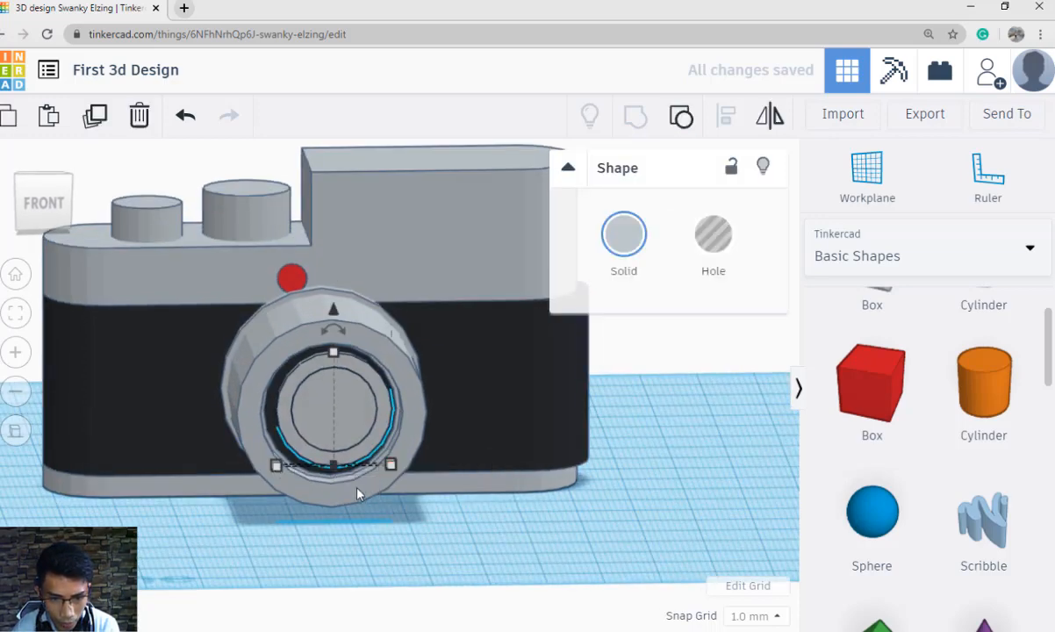
pyautogui.moveTo(391, 464)
pyautogui.click(340, 481)
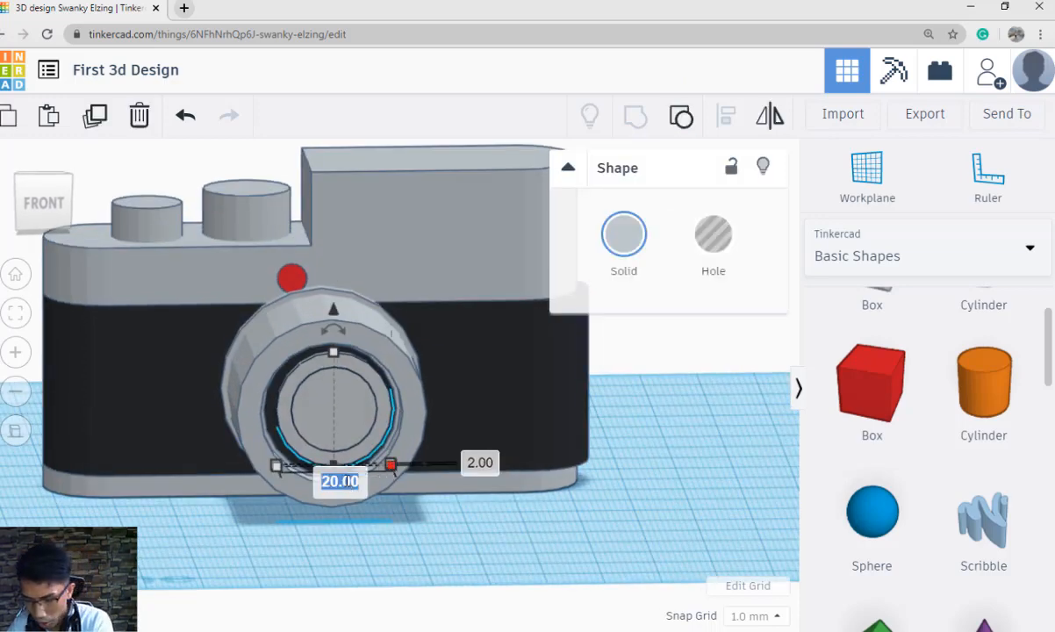
pyautogui.write('18')
pyautogui.press('Return')
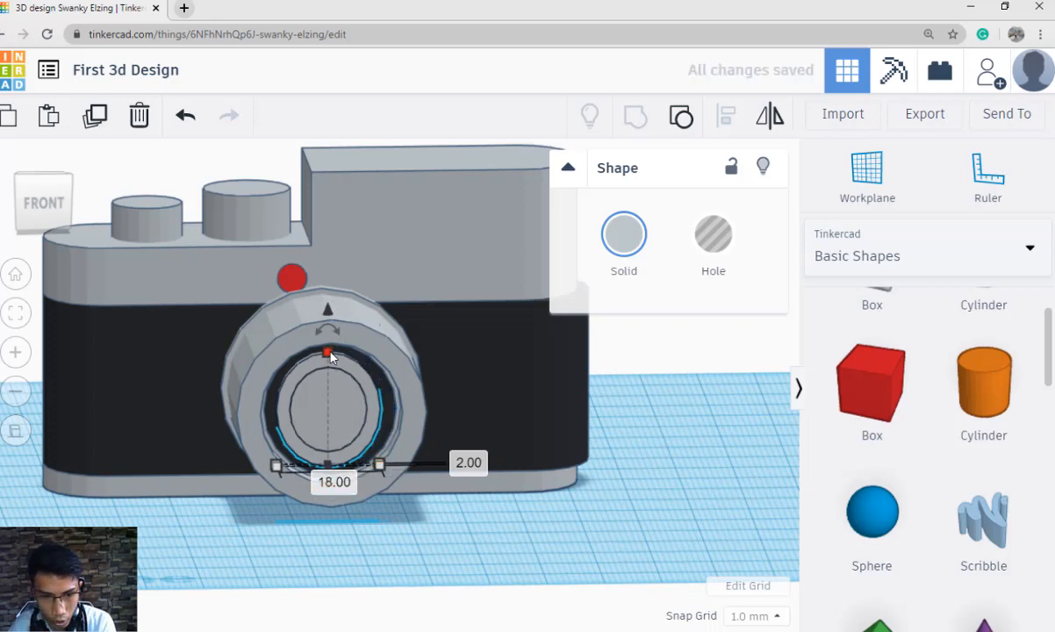
pyautogui.moveTo(330, 356)
pyautogui.click(414, 407)
pyautogui.write('18')
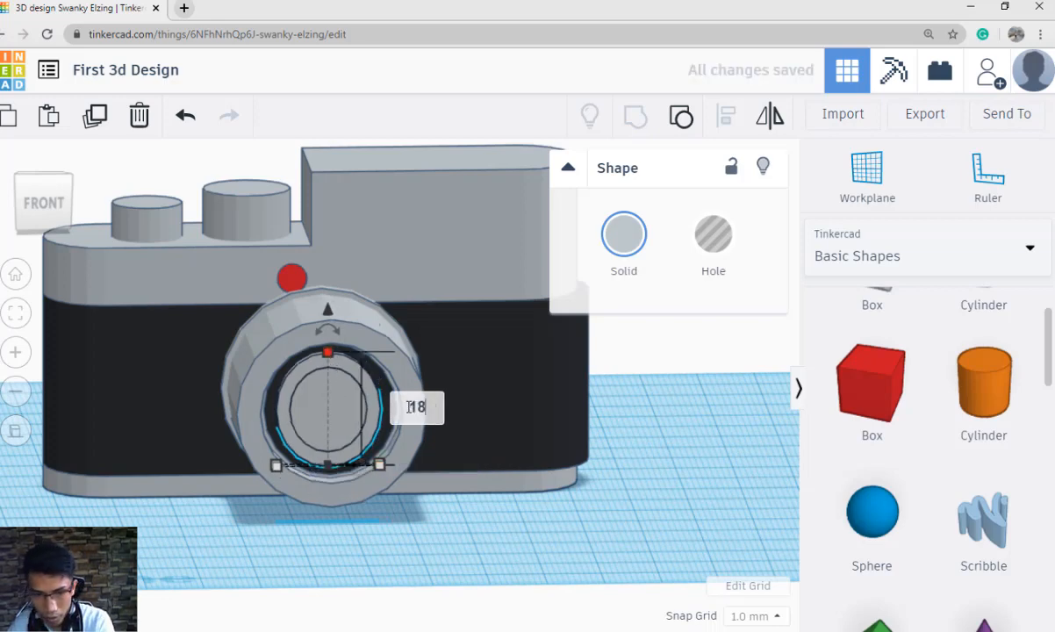
pyautogui.press('Return')
# Inspect the lens rings from an angle and compare the camera with the sample output image.
pyautogui.moveTo(471, 516); pyautogui.dragTo(382, 505, button='right')
pyautogui.click(455, 523)
pyautogui.click(377, 503)
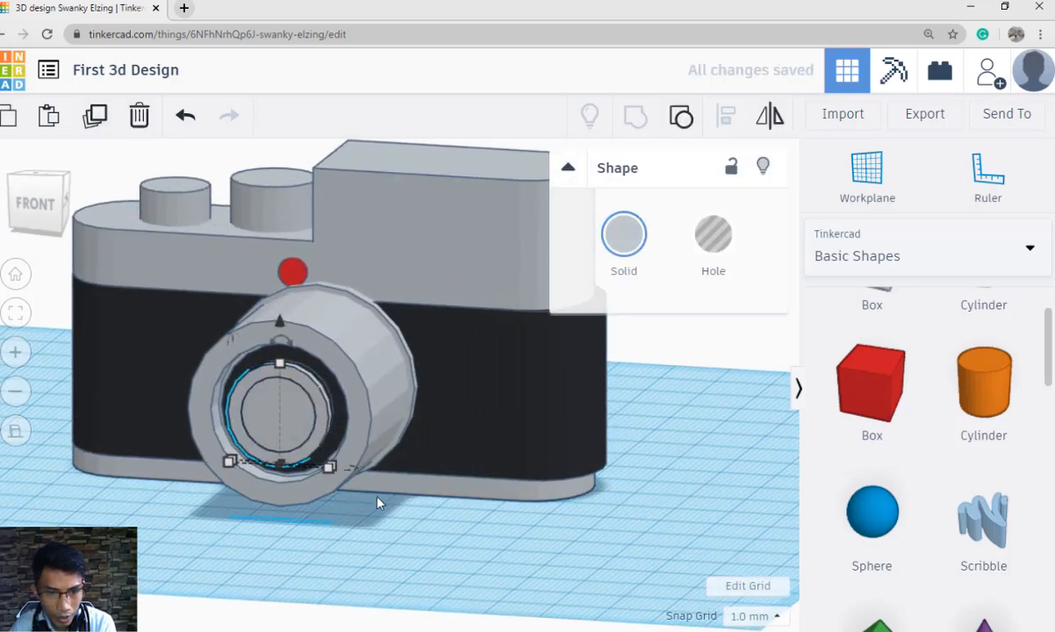
pyautogui.click(422, 537)
pyautogui.scroll(-3, 429, 561)
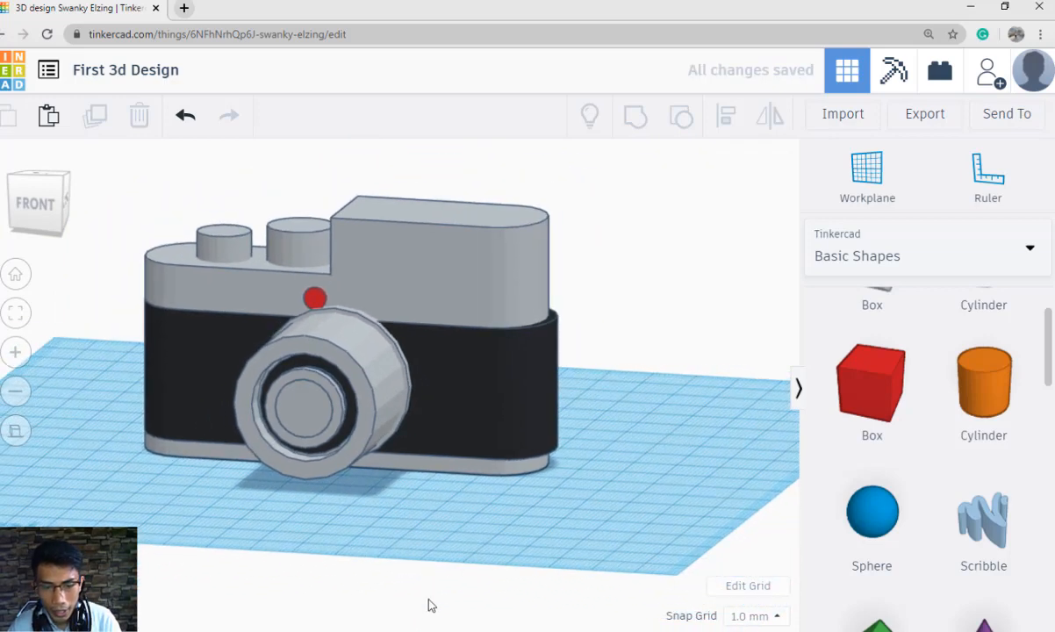
pyautogui.hotkey('alt', 'Tab')
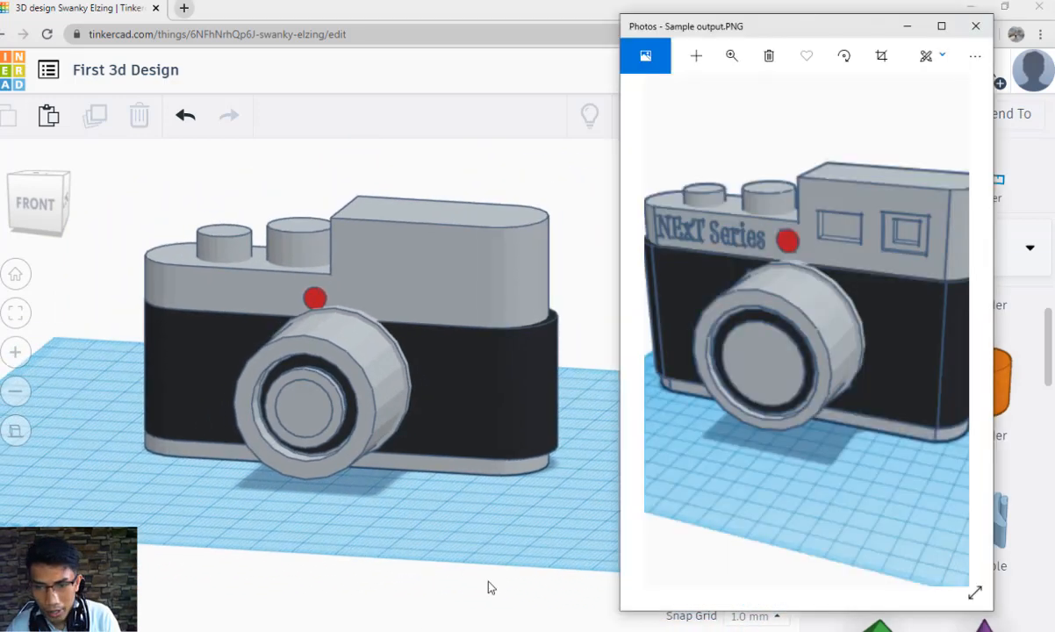
# Following the sample output image, place a box in front of the camera and shrink it to about 9 mm wide and 9 mm high.
pyautogui.click(302, 411)
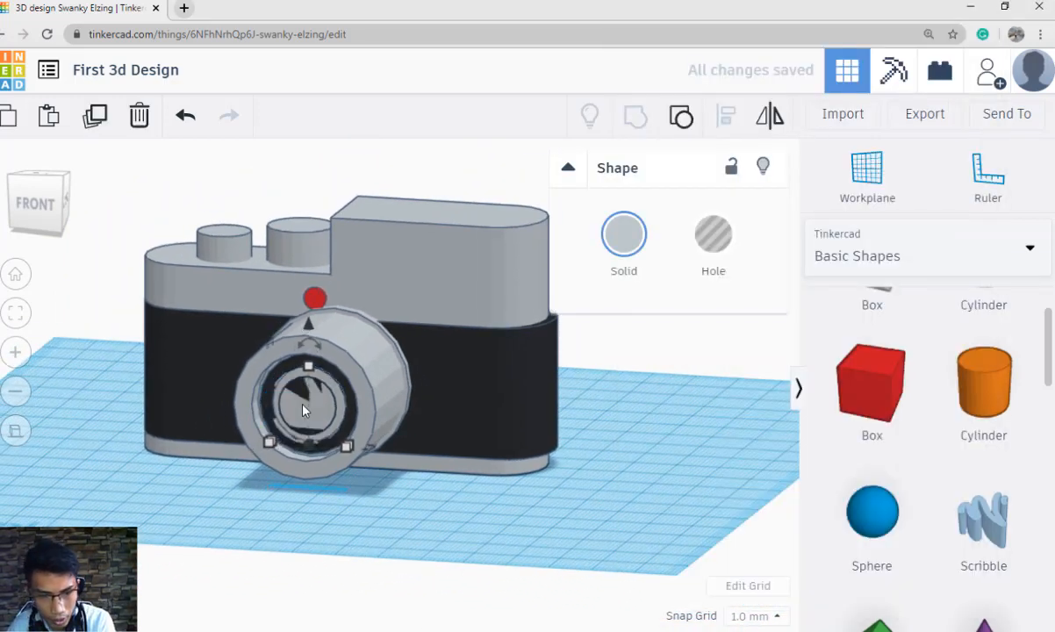
pyautogui.click(431, 518)
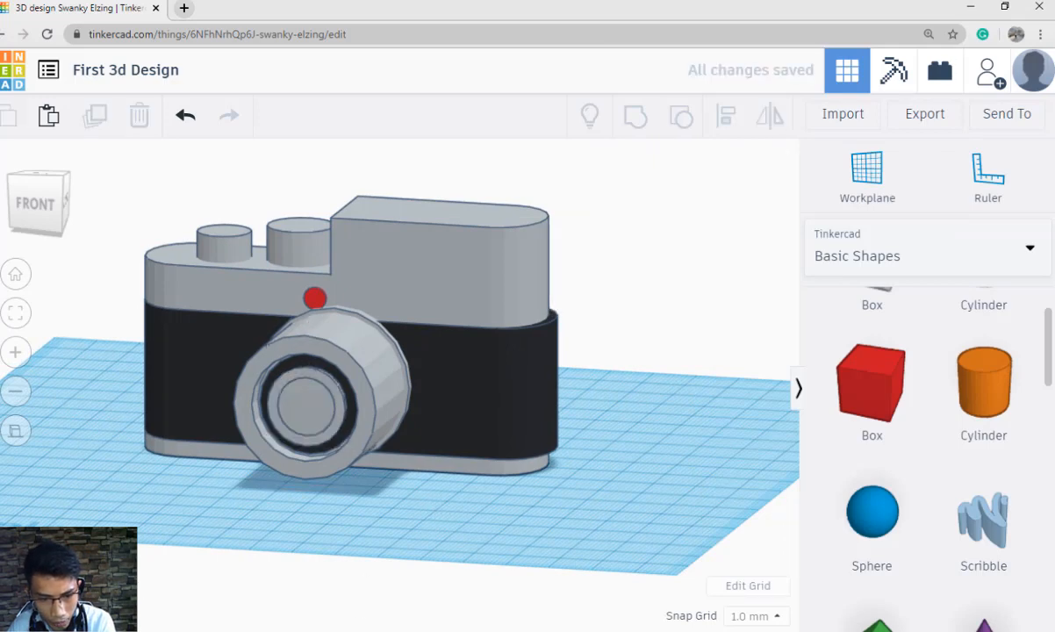
pyautogui.hotkey('alt', 'Tab')
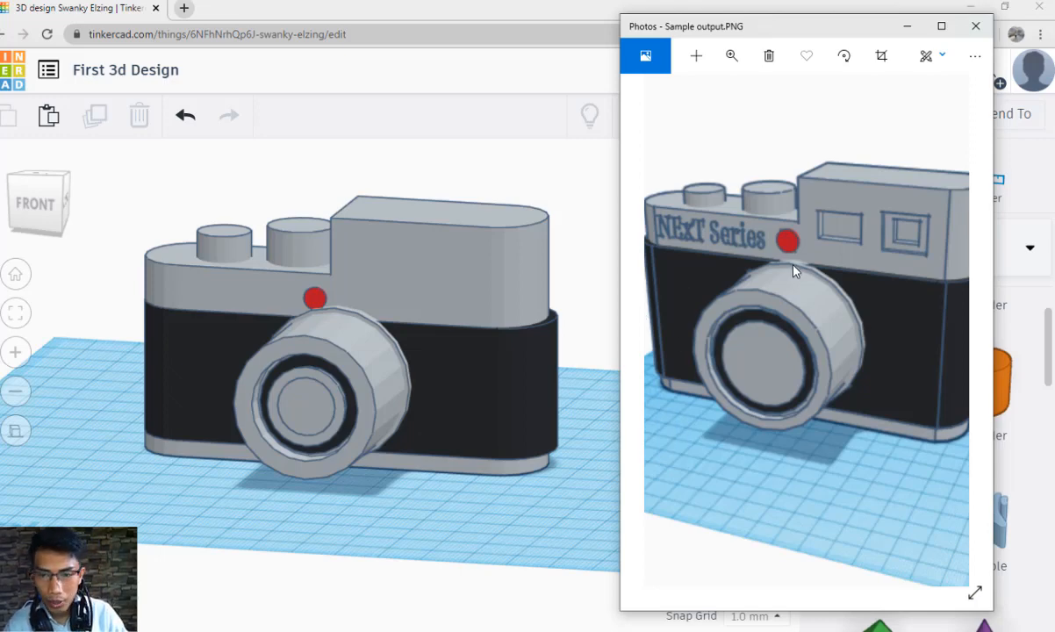
pyautogui.moveTo(620, 246); pyautogui.dragTo(341, 263)
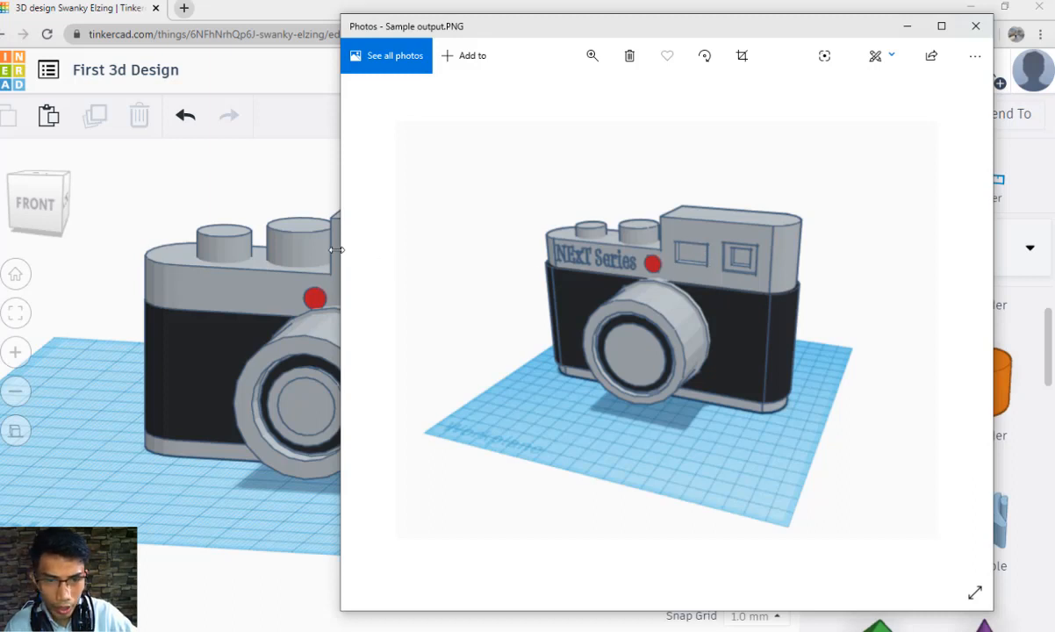
pyautogui.moveTo(341, 272); pyautogui.dragTo(622, 279)
pyautogui.moveTo(615, 285); pyautogui.dragTo(590, 363, button='right')
pyautogui.moveTo(877, 397); pyautogui.dragTo(493, 590)
pyautogui.scroll(5, 539, 591)
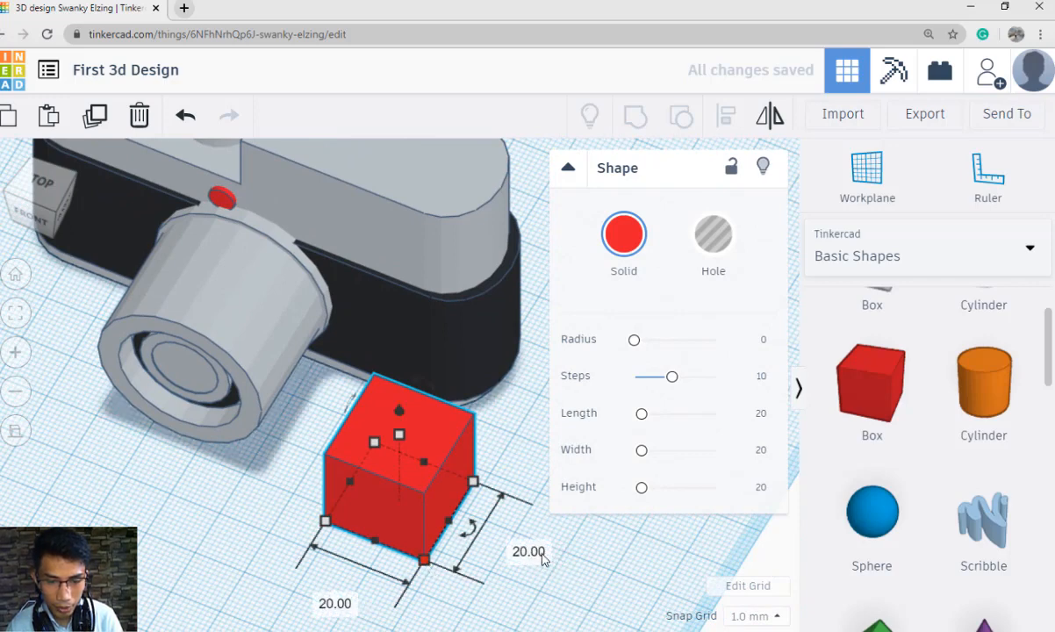
pyautogui.moveTo(425, 562); pyautogui.dragTo(404, 483)
pyautogui.moveTo(389, 411); pyautogui.dragTo(389, 427)
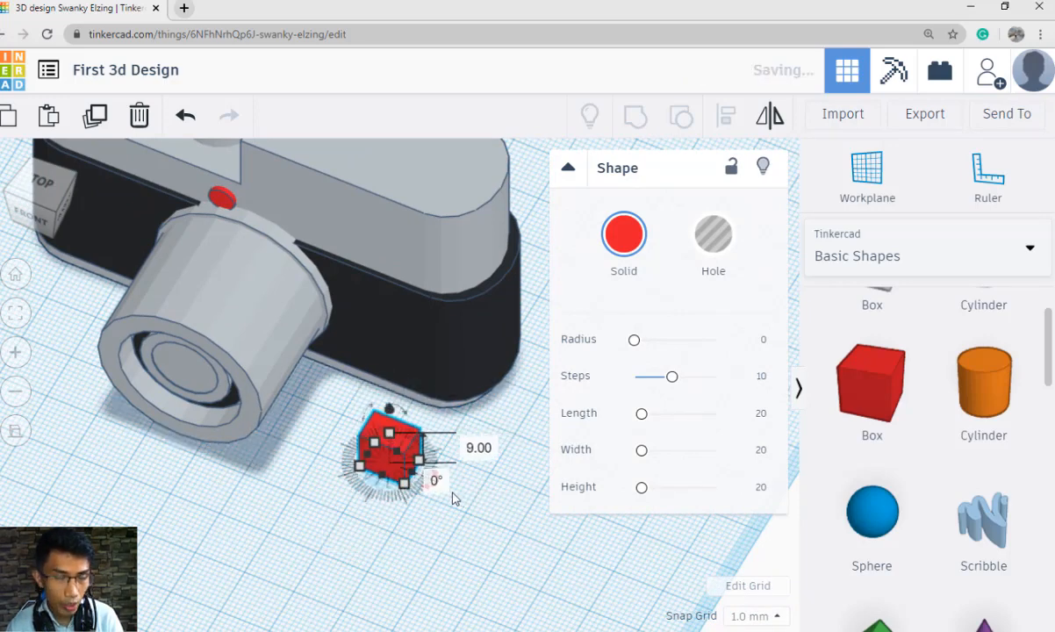
# Raise the red box to the level of the viewfinder housing and push it back until it sinks into the housing's front face.
pyautogui.scroll(-3, 422, 564)
pyautogui.moveTo(422, 563); pyautogui.dragTo(338, 406, button='right')
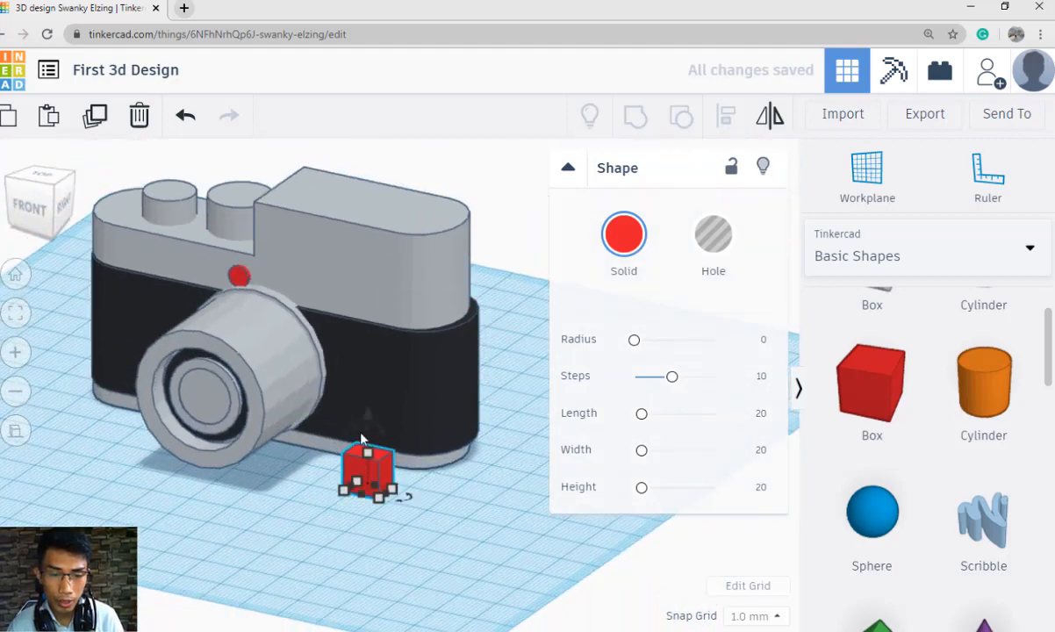
pyautogui.moveTo(368, 409); pyautogui.dragTo(366, 246)
pyautogui.moveTo(455, 488); pyautogui.dragTo(521, 488, button='right')
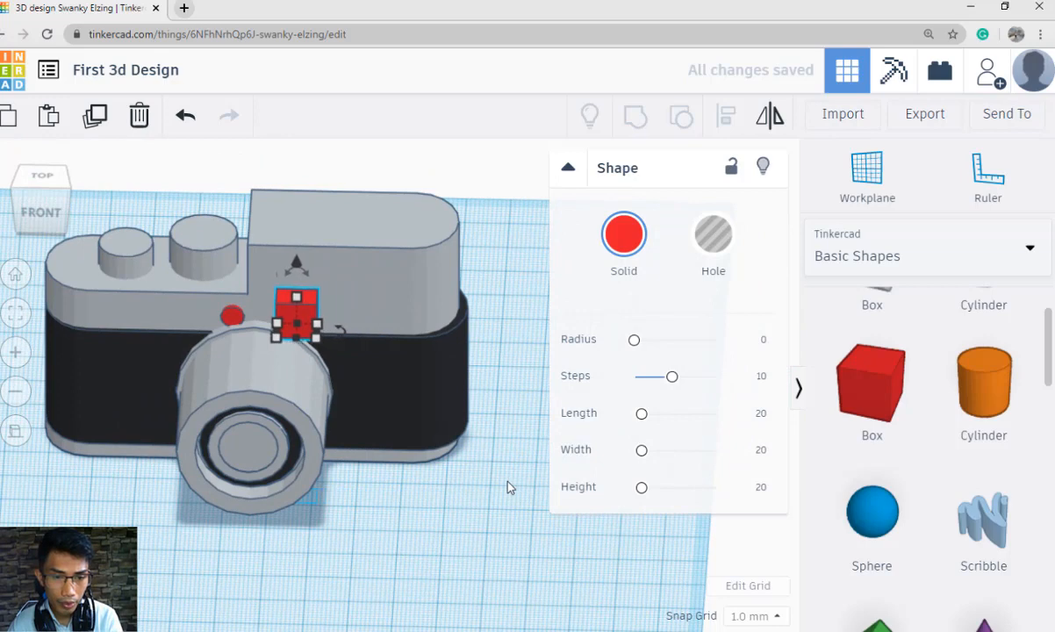
pyautogui.press('Up')
pyautogui.press('Up')
pyautogui.press('Up')
pyautogui.press('Up')
pyautogui.press('Up')
pyautogui.press('Up')
pyautogui.press('Up')
pyautogui.press('Up')
pyautogui.press('Up')
pyautogui.press('Up')
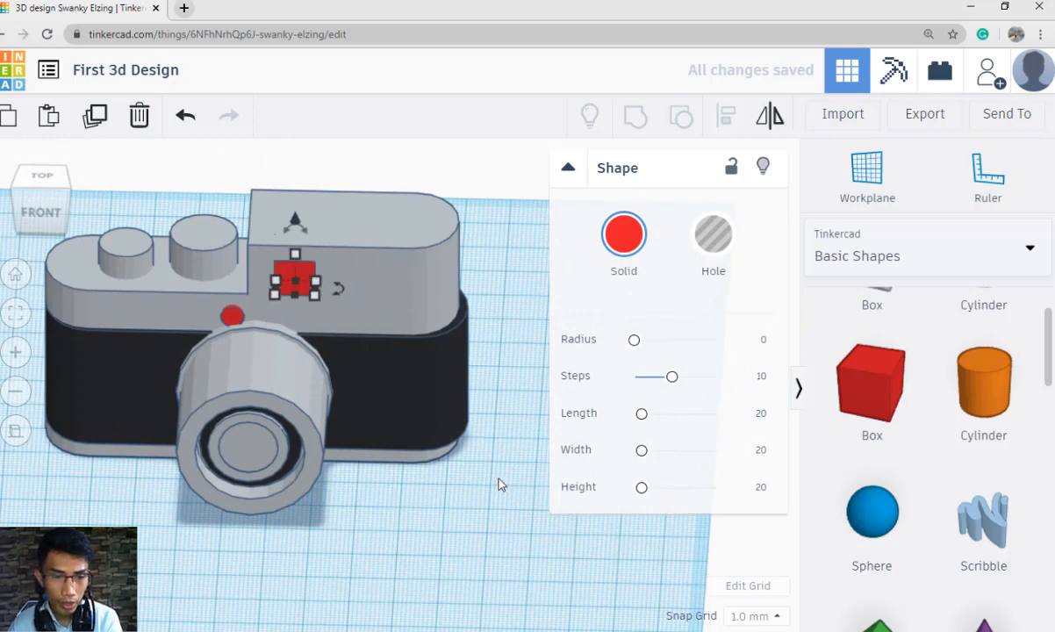
# Compare the red box on the viewfinder housing with the sample output image and reduce its height to 7 mm.
pyautogui.hotkey('alt', 'Tab')
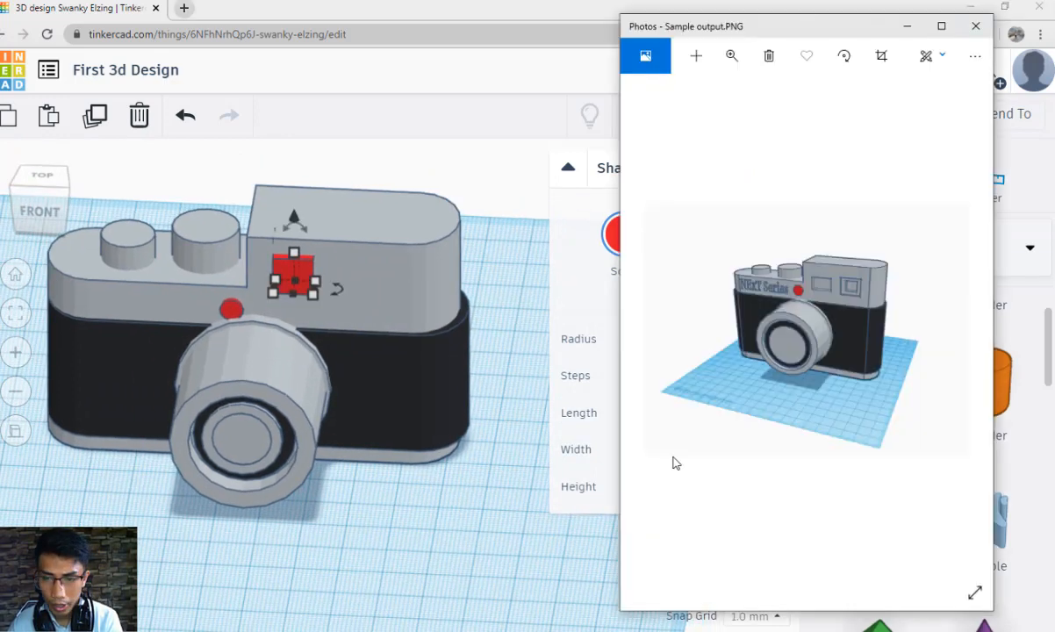
pyautogui.hotkey('alt', 'Tab')
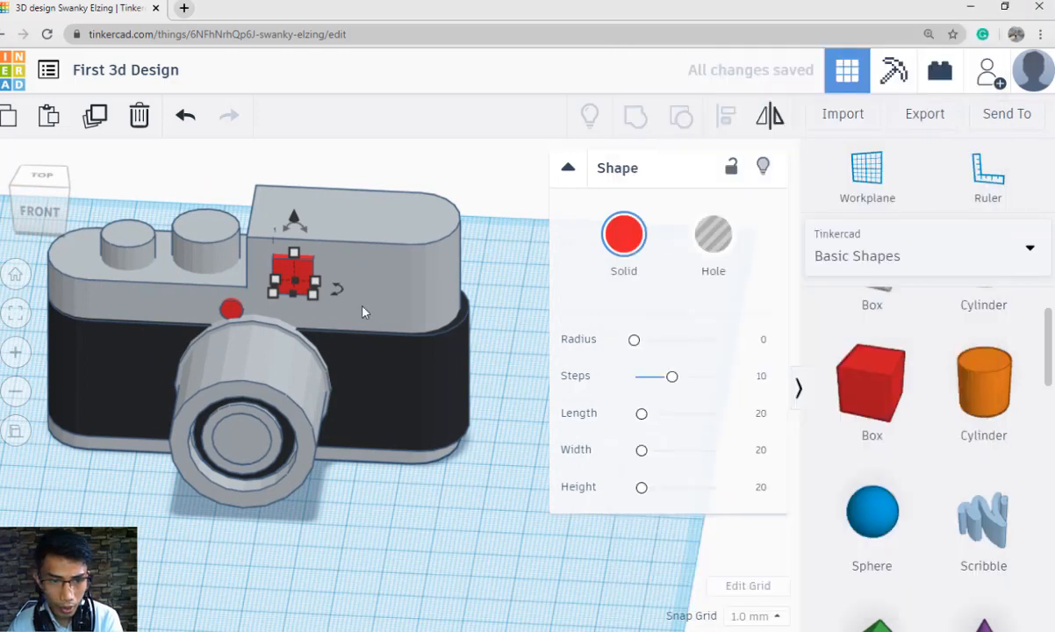
pyautogui.moveTo(295, 254); pyautogui.dragTo(295, 261)
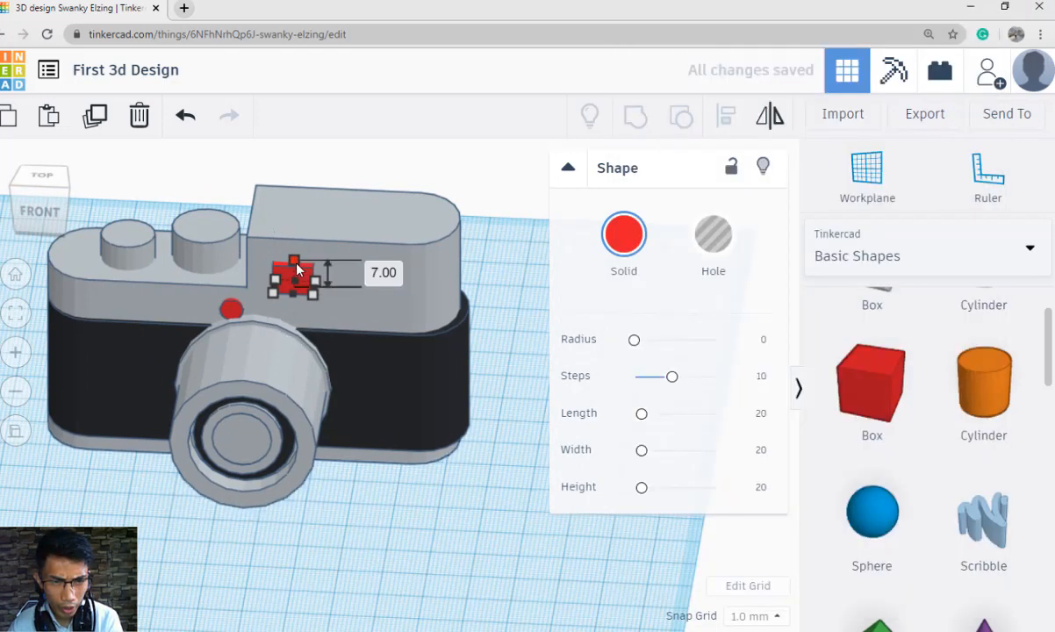
pyautogui.hotkey('alt', 'Tab')
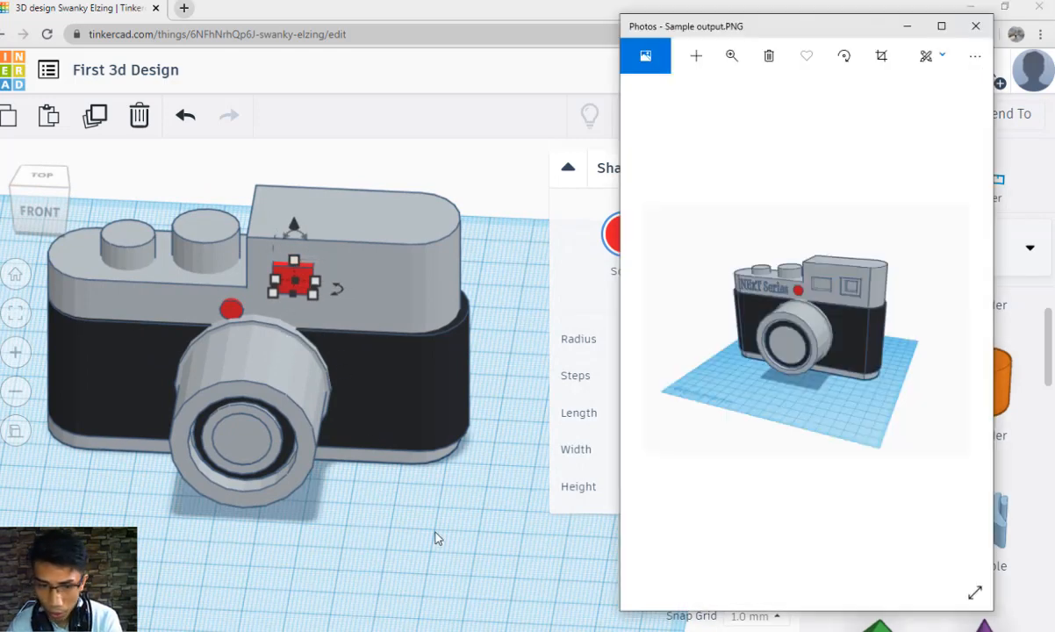
pyautogui.hotkey('alt', 'Tab')
pyautogui.scroll(3, 434, 526)
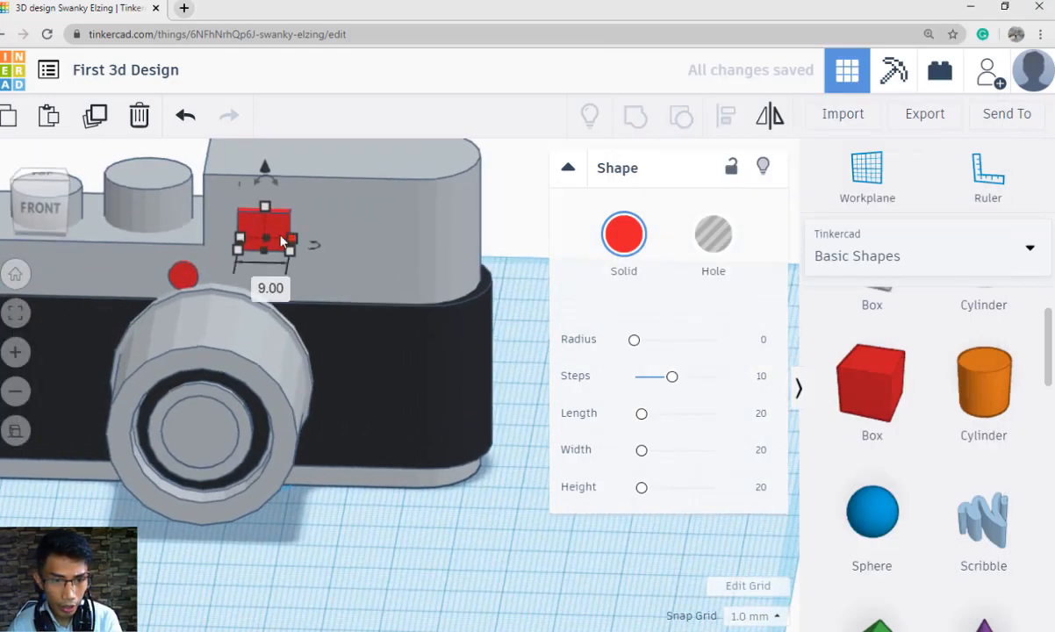
# Duplicate the red box beside the original on the housing, with the copy enlarged to 11 by 13 mm and raised 1 mm.
pyautogui.click(107, 120)
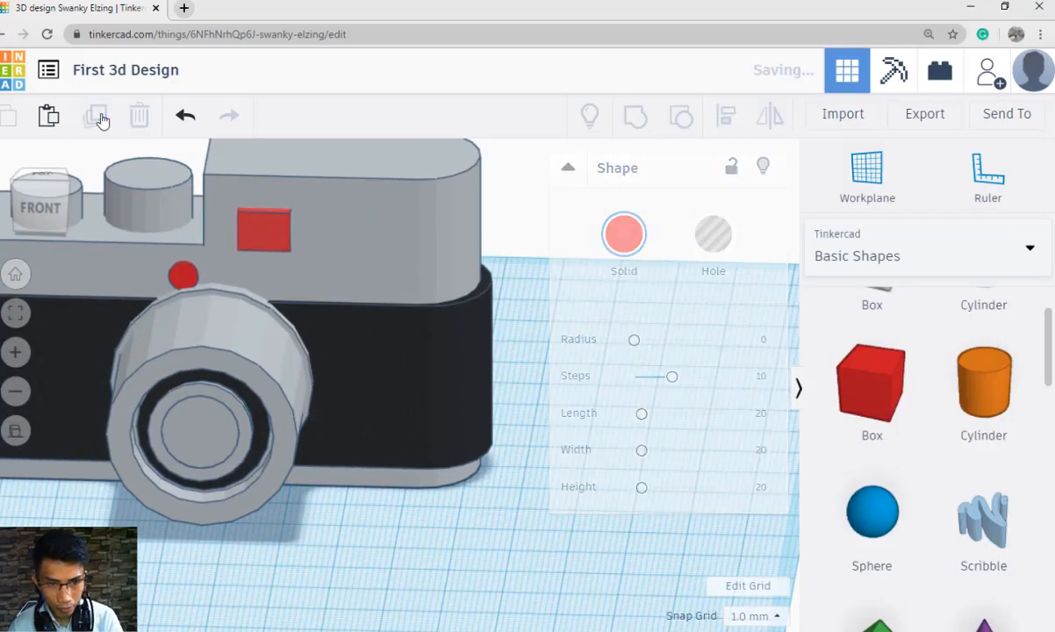
pyautogui.moveTo(268, 226); pyautogui.dragTo(355, 227)
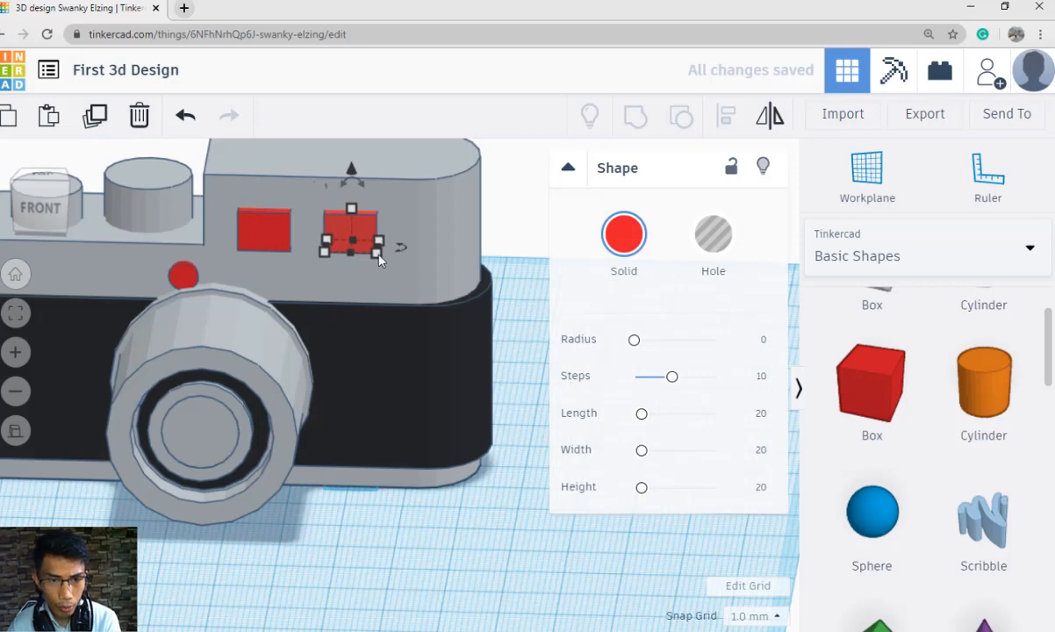
pyautogui.moveTo(384, 263); pyautogui.dragTo(387, 267)
pyautogui.moveTo(355, 173); pyautogui.dragTo(356, 165)
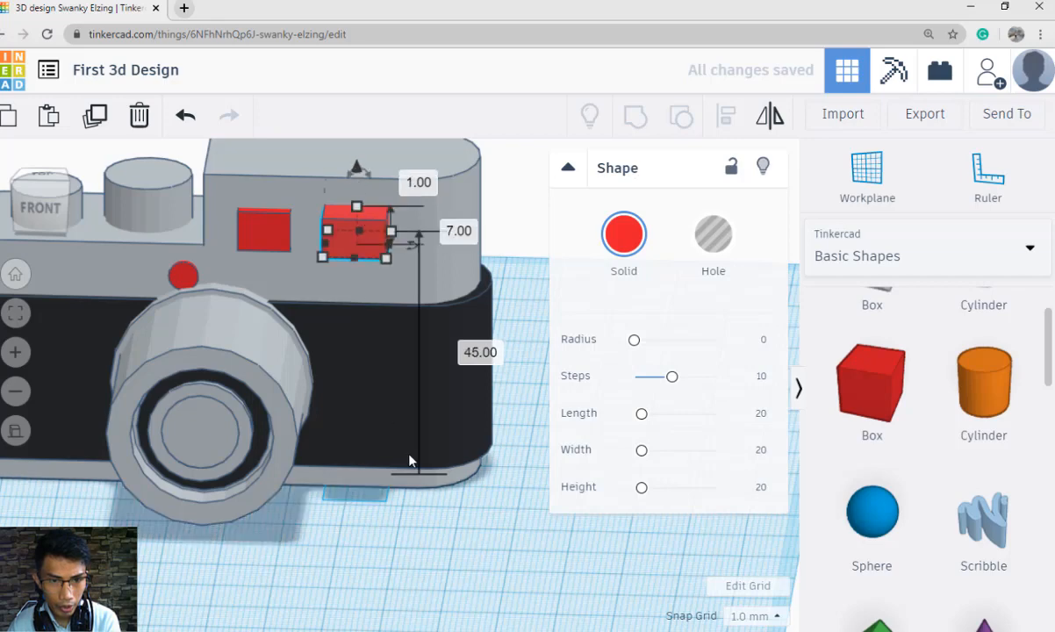
pyautogui.moveTo(412, 455); pyautogui.dragTo(417, 431, button='right')
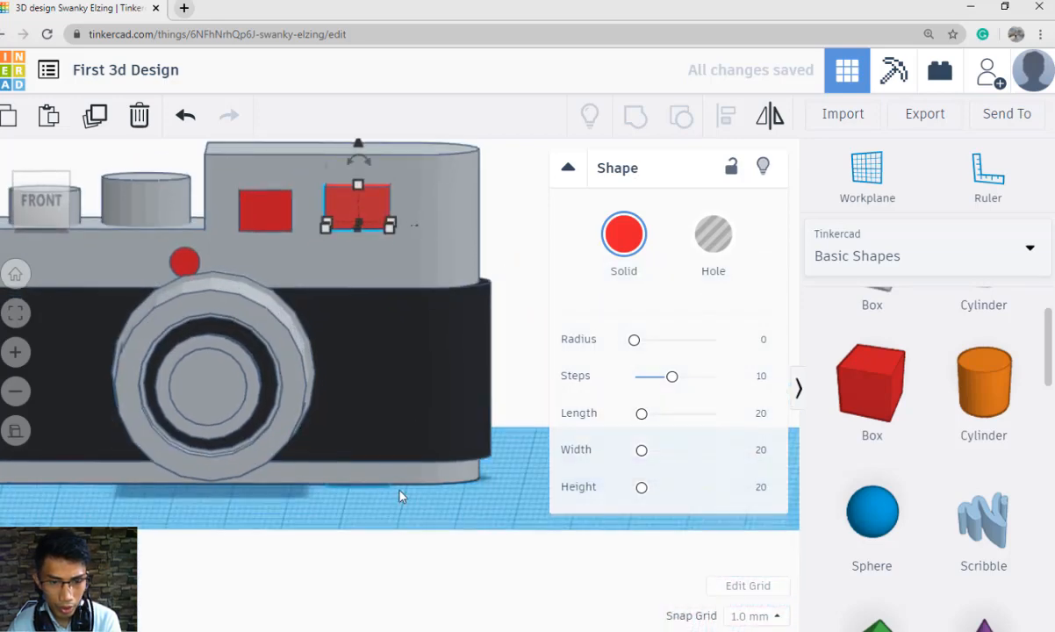
pyautogui.moveTo(395, 497); pyautogui.dragTo(427, 460, button='right')
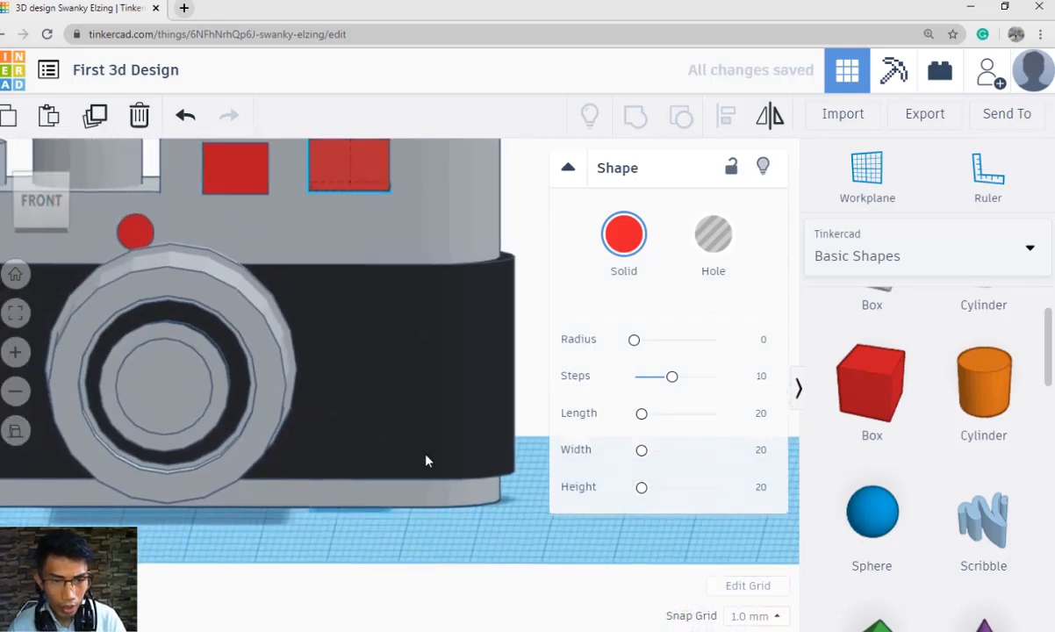
pyautogui.scroll(2, 265, 340)
# Try to cut the first window by turning the smaller box into a hole and grouping it with the grey body, and undo it.
pyautogui.click(257, 282)
pyautogui.moveTo(414, 412); pyautogui.dragTo(520, 393, button='right')
pyautogui.click(711, 233)
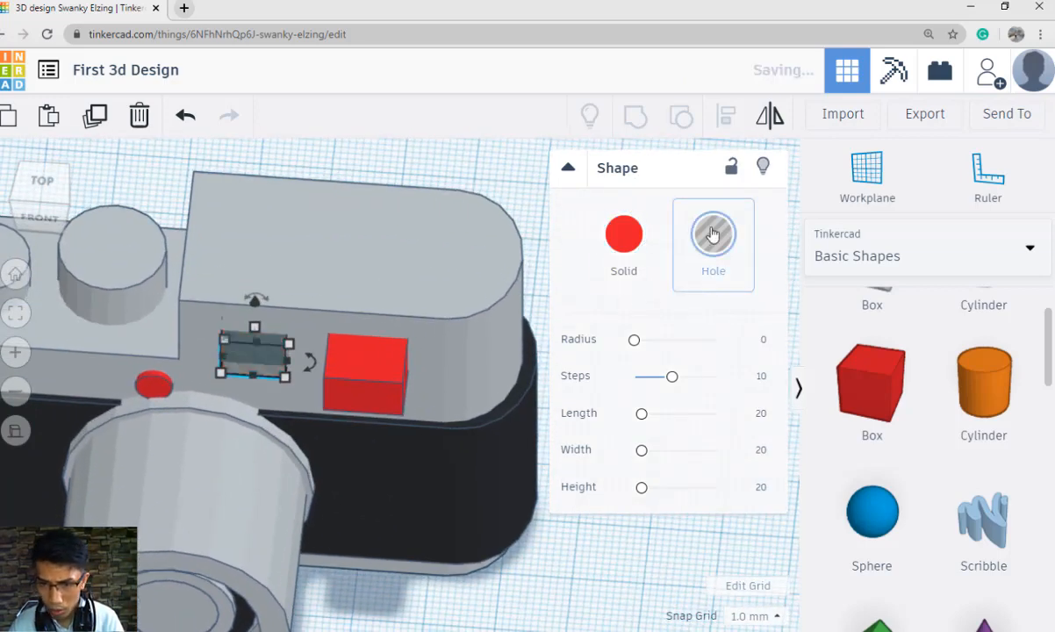
pyautogui.keyDown('shift'); pyautogui.click(348, 275); pyautogui.keyUp('shift')
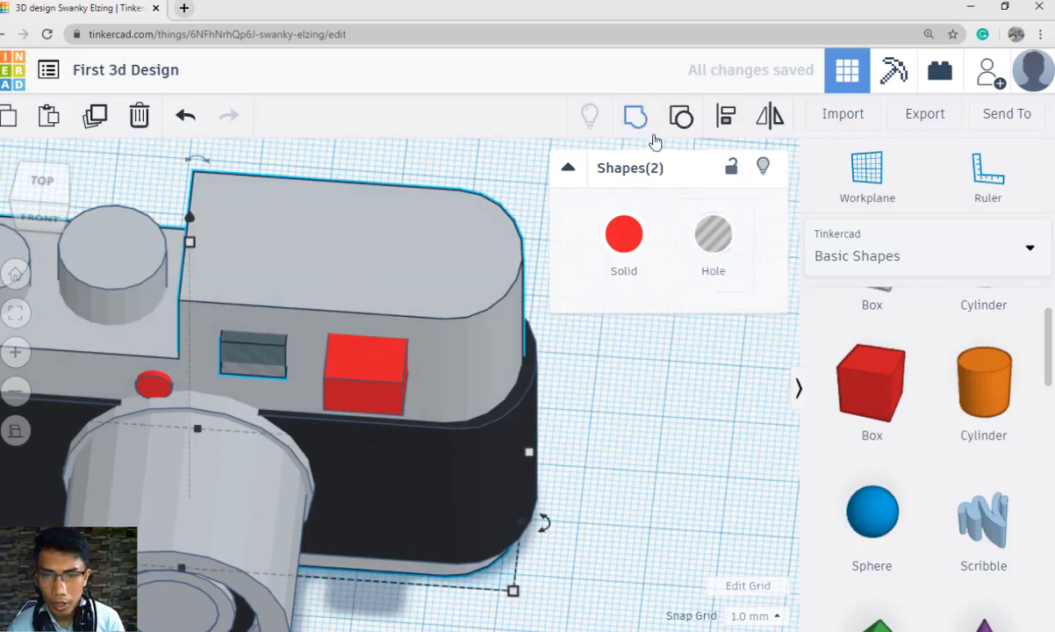
pyautogui.hotkey('ctrl', 'g')
pyautogui.click(622, 427)
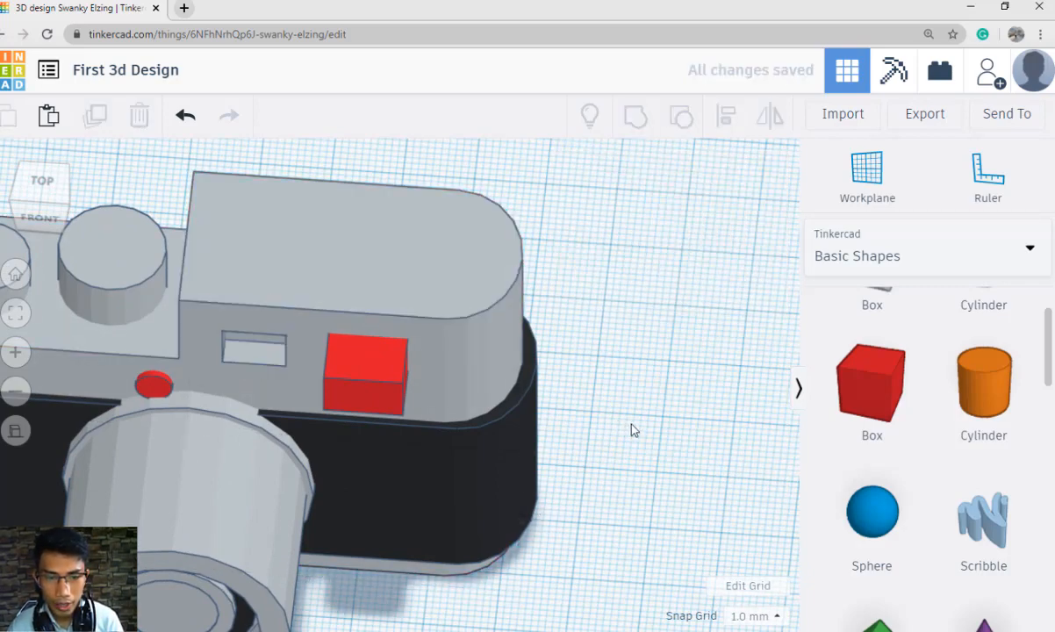
pyautogui.moveTo(632, 430); pyautogui.dragTo(546, 375, button='right')
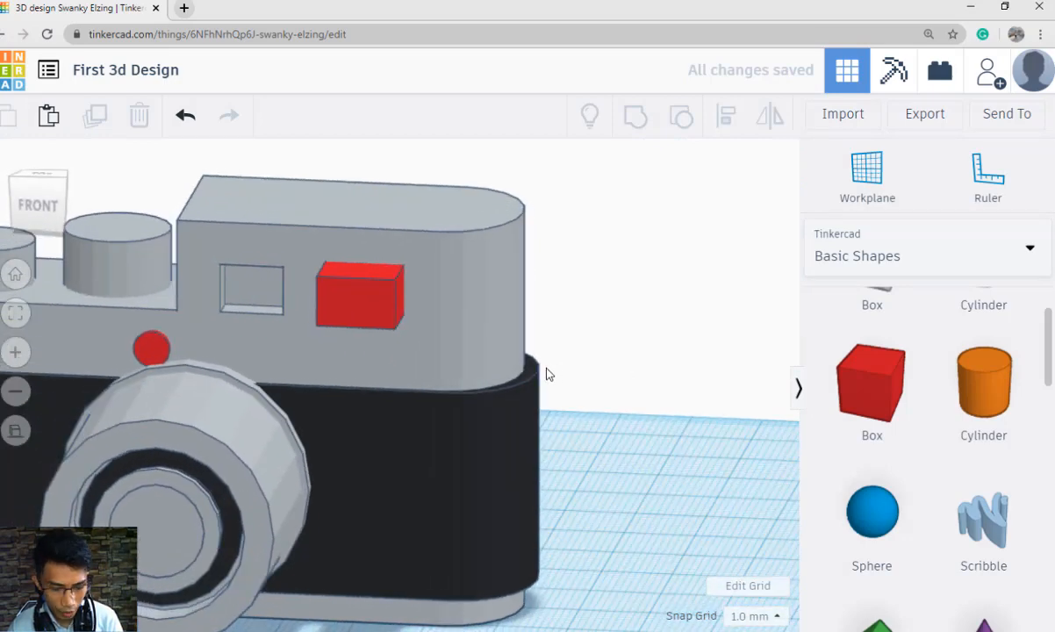
pyautogui.hotkey('ctrl', 'z')
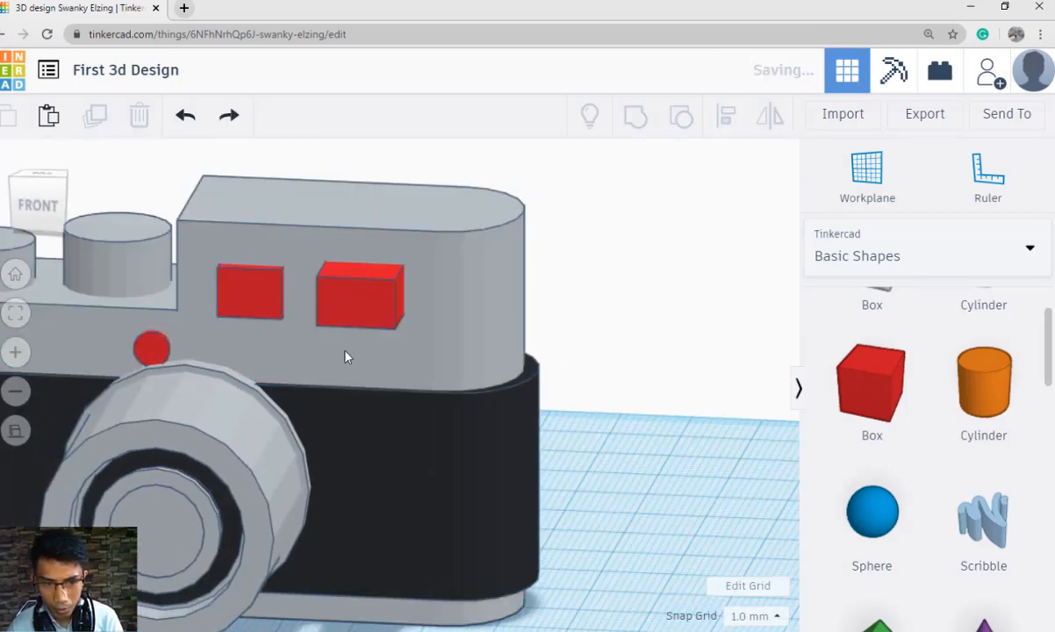
# Move the smaller red box slightly forward so that it protrudes farther from the housing's front face.
pyautogui.click(263, 301)
pyautogui.moveTo(345, 420); pyautogui.dragTo(240, 301, button='right')
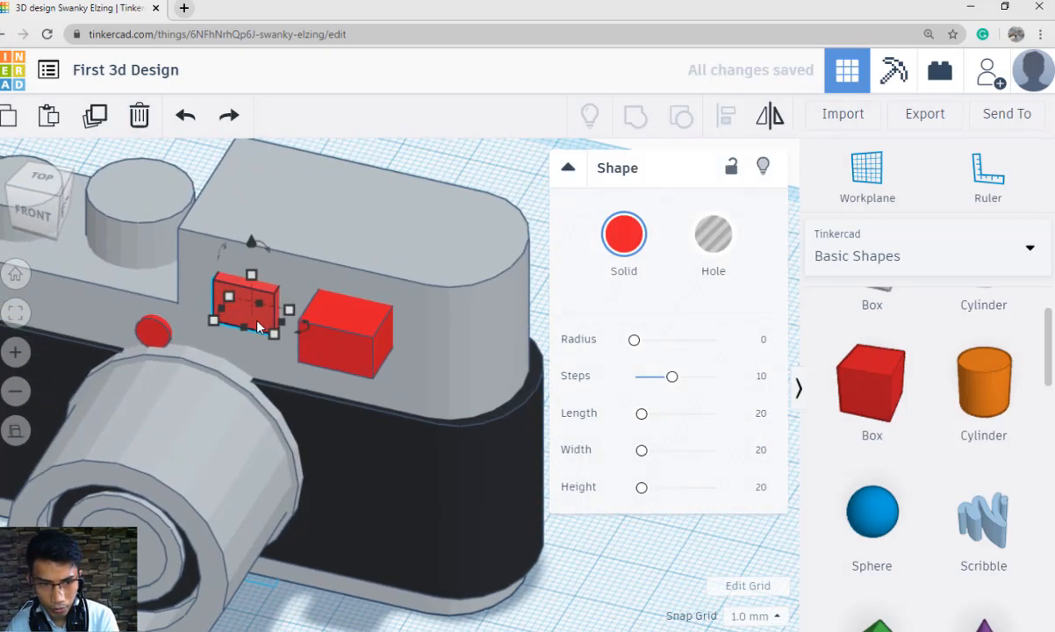
pyautogui.press('Down')
pyautogui.press('Down')
# Try to group the smaller box as a solid with the grey camera body, and undo the grouping.
pyautogui.keyDown('shift'); pyautogui.click(416, 268); pyautogui.keyUp('shift')
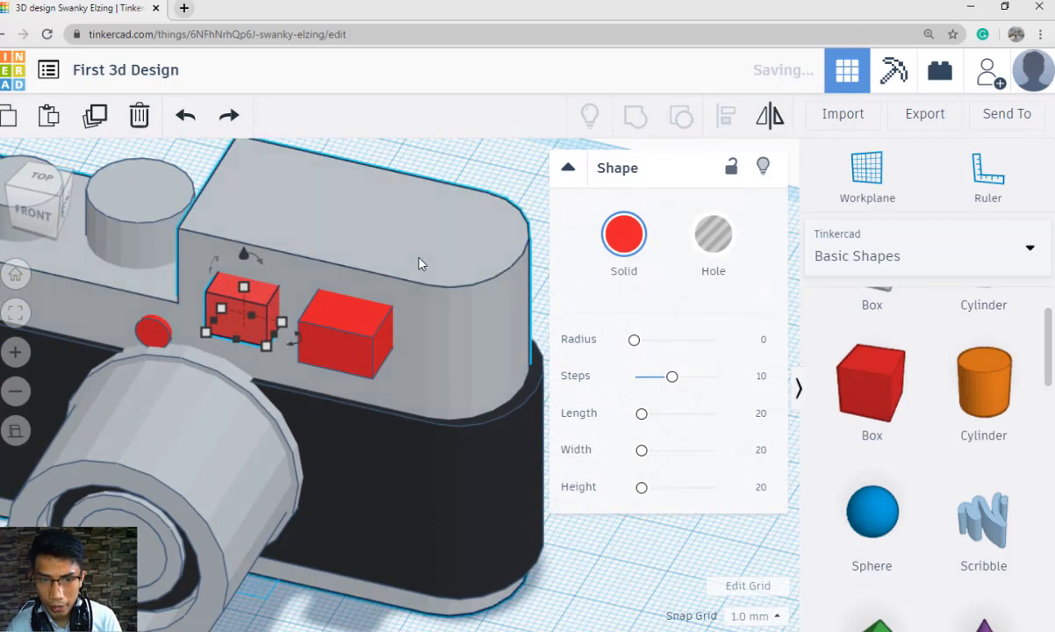
pyautogui.click(635, 115)
pyautogui.click(648, 368)
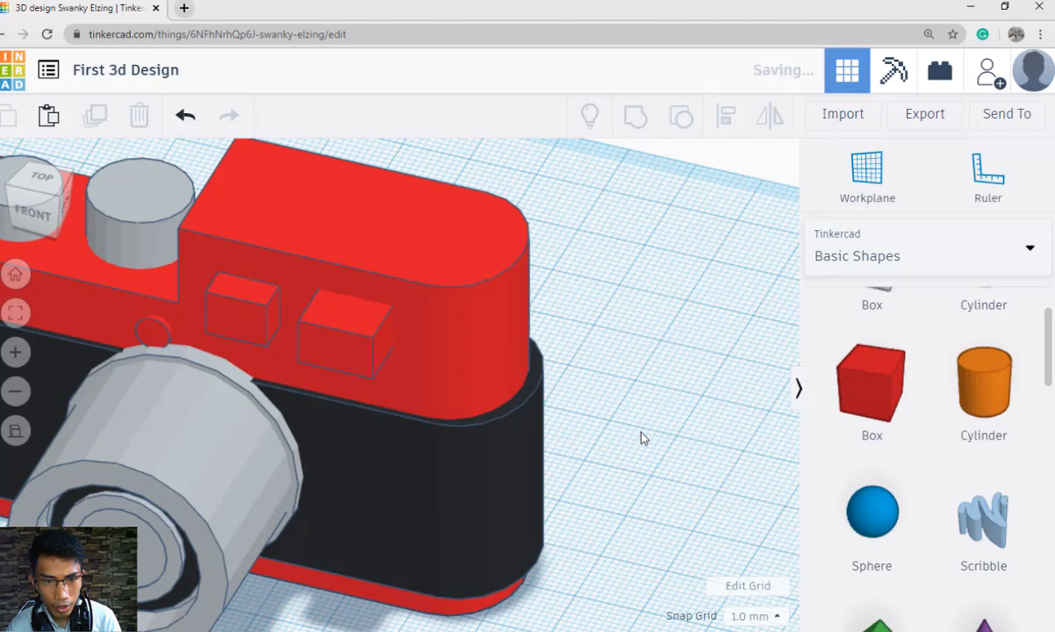
pyautogui.click(501, 324)
pyautogui.hotkey('ctrl', 'z')
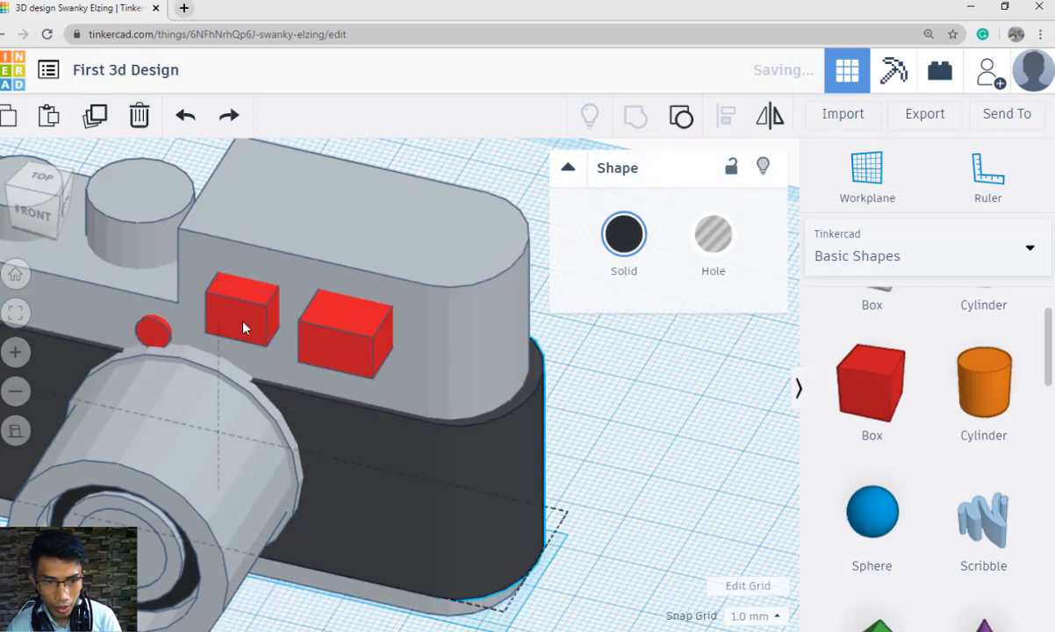
# Turn the smaller box into a hole, group it with the grey body to cut a shallow window, and compare it with the sample image.
pyautogui.click(251, 320)
pyautogui.click(713, 254)
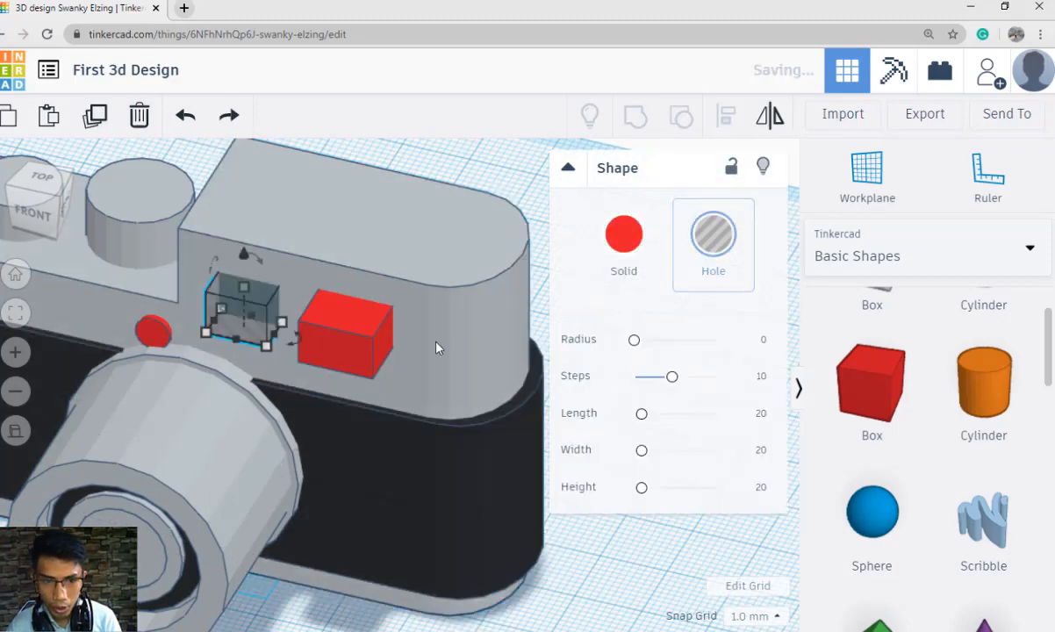
pyautogui.keyDown('shift'); pyautogui.click(416, 322); pyautogui.keyUp('shift')
pyautogui.click(636, 116)
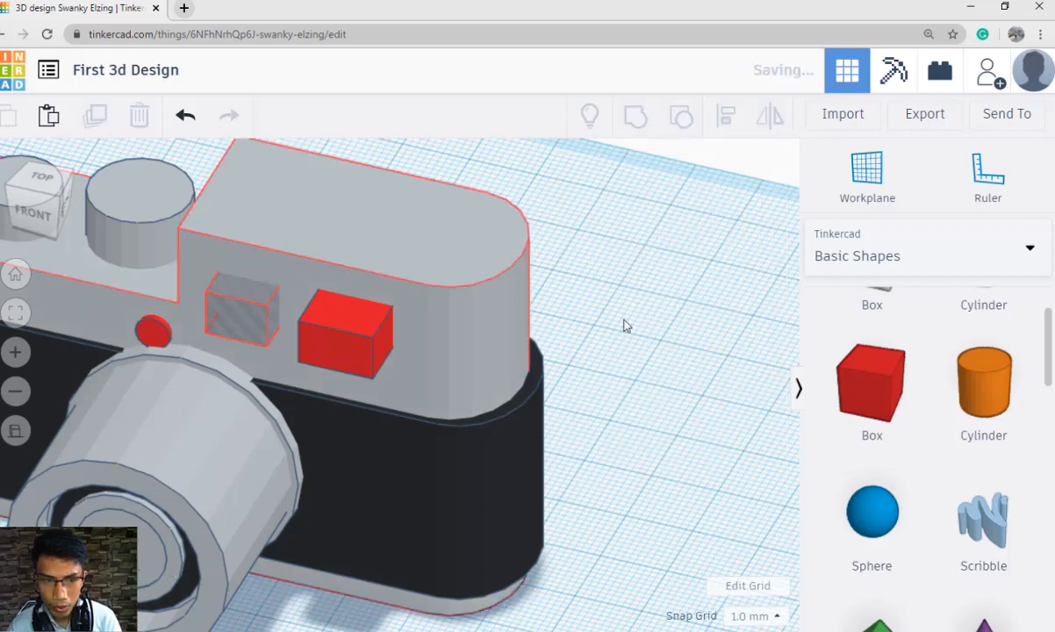
pyautogui.click(652, 369)
pyautogui.moveTo(650, 367); pyautogui.dragTo(693, 351, button='right')
pyautogui.hotkey('alt', 'Tab')
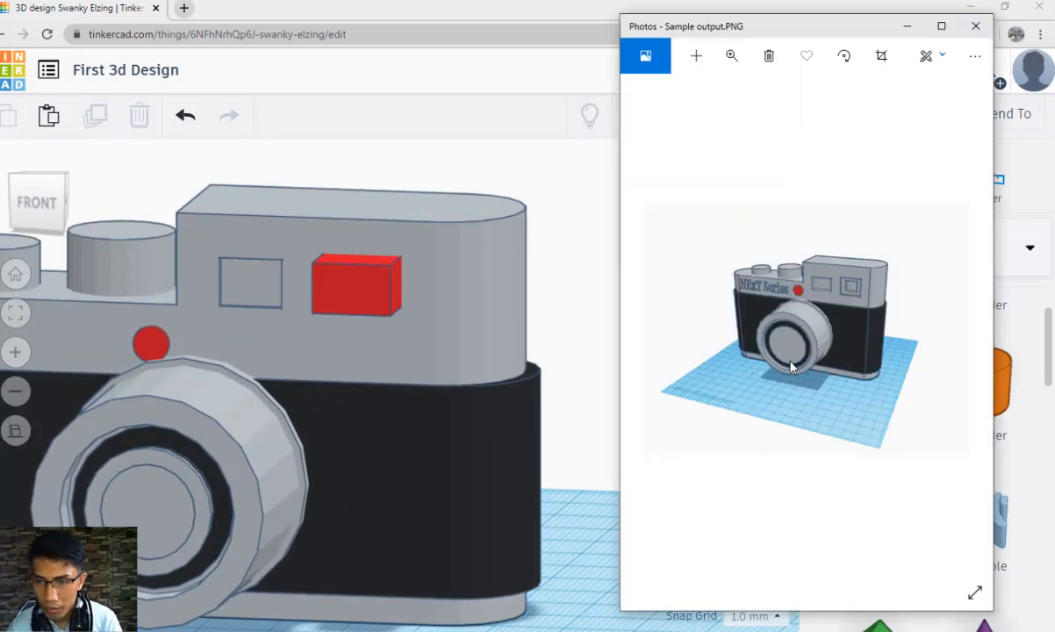
pyautogui.hotkey('alt', 'Tab')
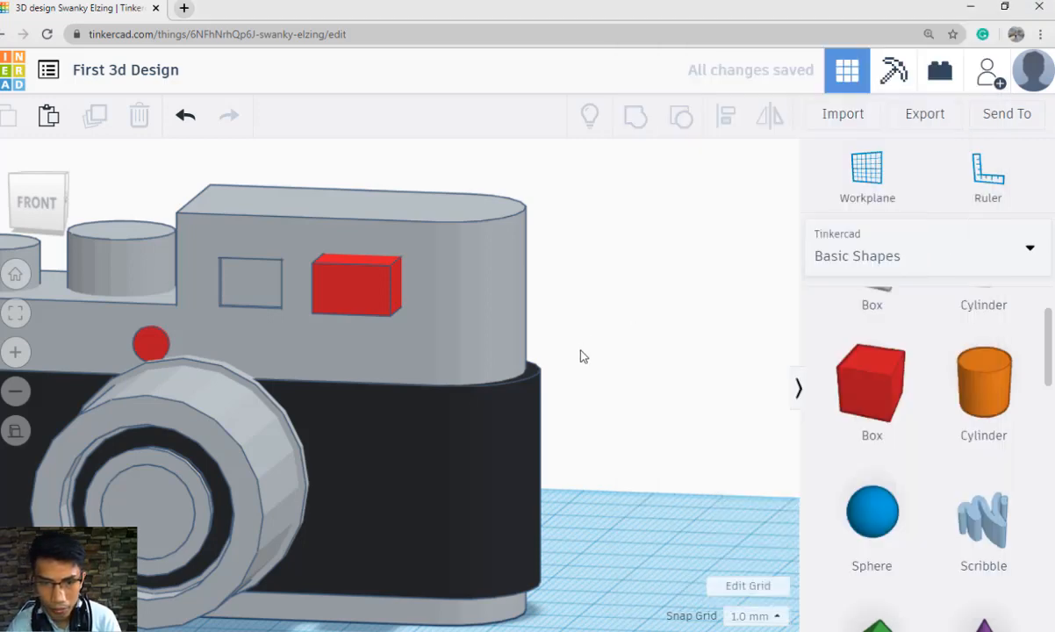
# Turn the larger red box into a hole and group it with the grey body to cut the second window.
pyautogui.moveTo(582, 355); pyautogui.dragTo(571, 422, button='right')
pyautogui.click(355, 344)
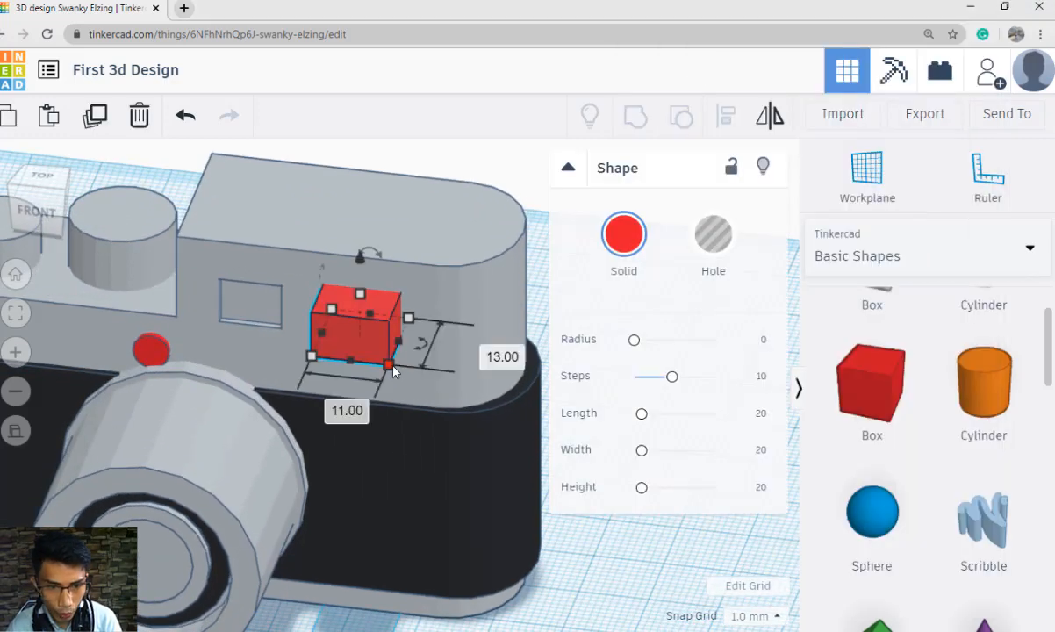
pyautogui.click(719, 248)
pyautogui.keyDown('shift'); pyautogui.click(492, 305); pyautogui.keyUp('shift')
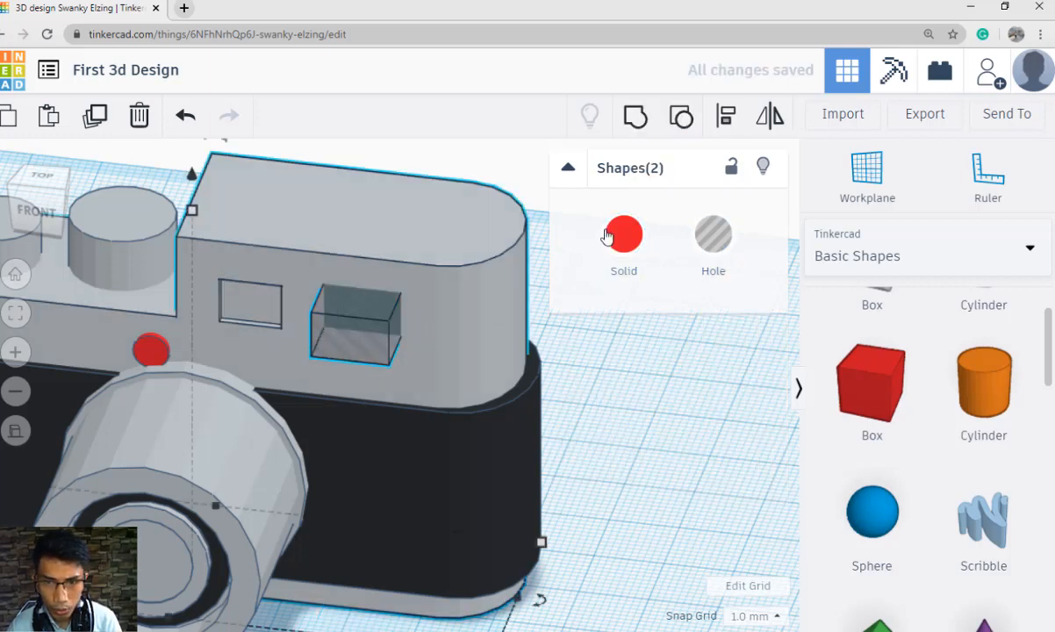
pyautogui.click(636, 127)
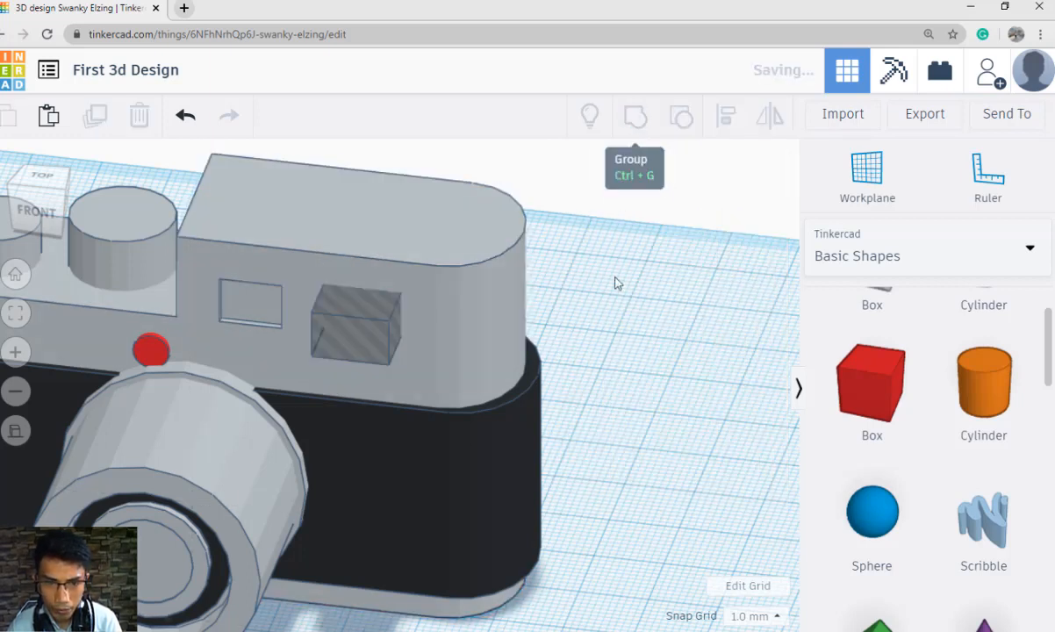
# Inspect the two windows cut into the viewfinder housing and compare them with the sample image.
pyautogui.click(620, 372)
pyautogui.moveTo(620, 354); pyautogui.dragTo(640, 386, button='right')
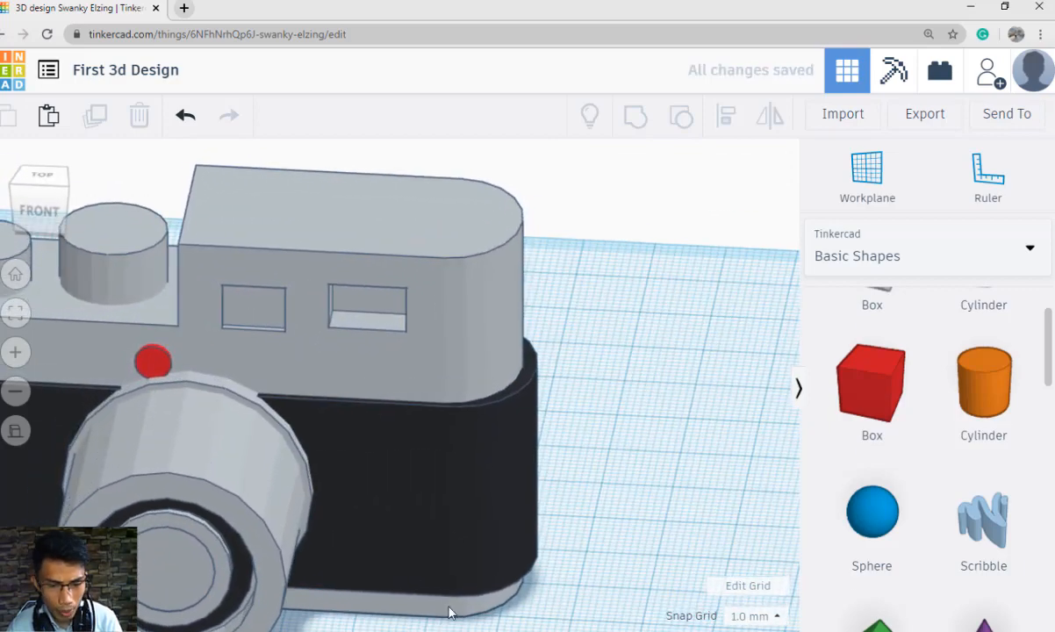
pyautogui.hotkey('alt', 'Tab')
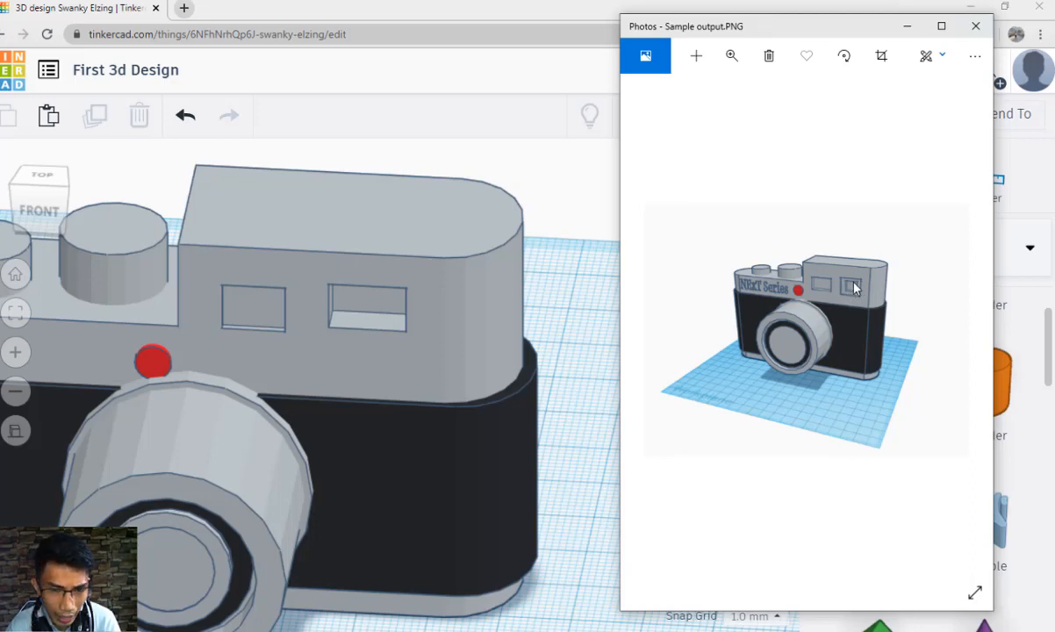
pyautogui.hotkey('alt', 'Tab')
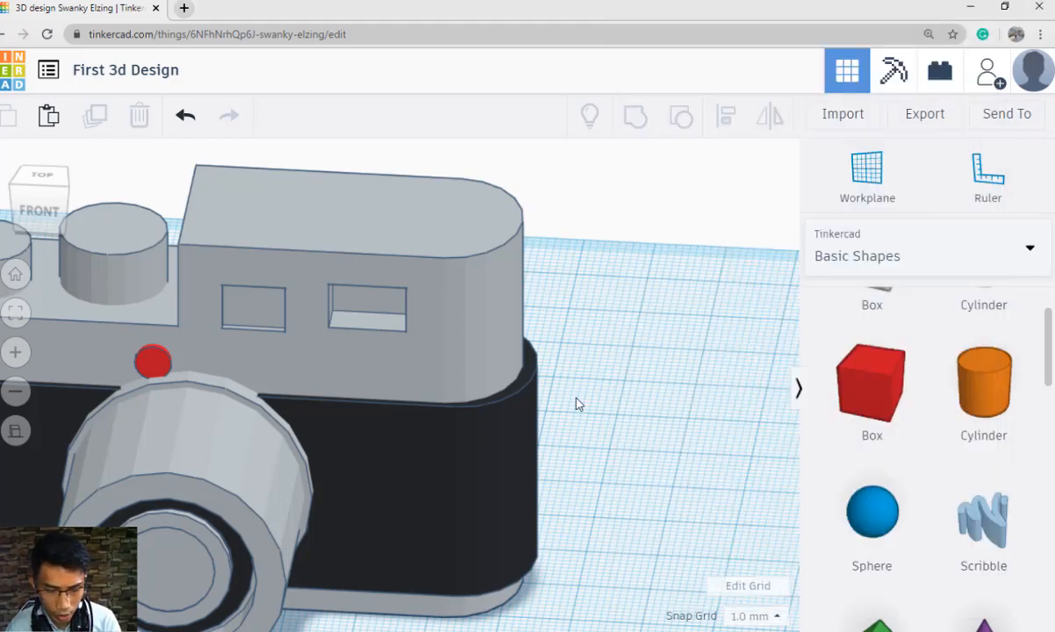
# Undo the second window's cut and the larger box's conversion to a hole.
pyautogui.hotkey('ctrl', 'shift', 'g')
pyautogui.click(353, 321)
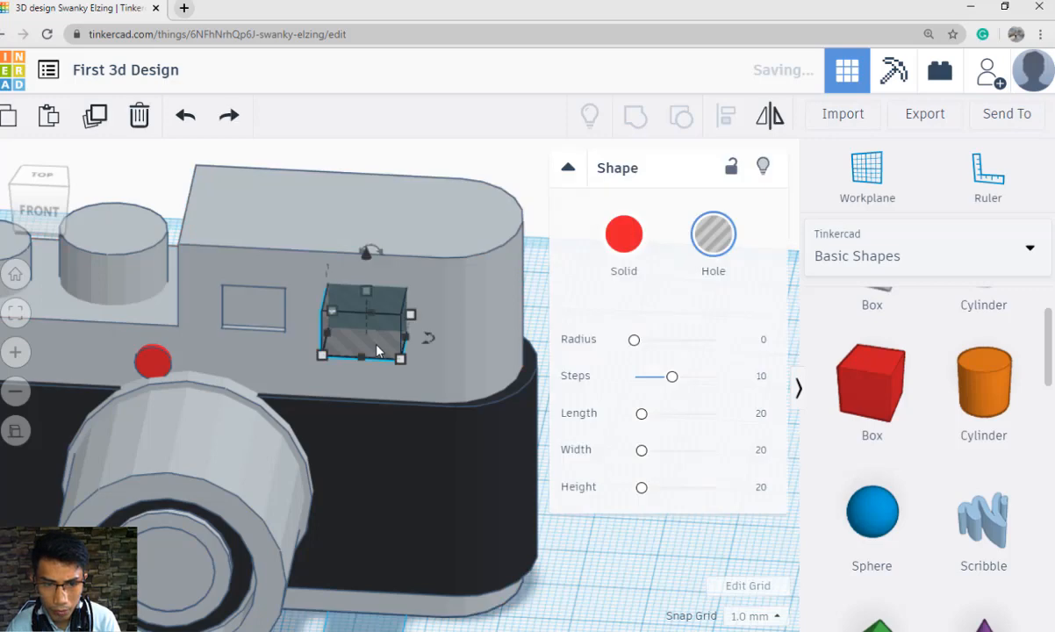
pyautogui.hotkey('ctrl', 'z')
pyautogui.scroll(3, 588, 586)
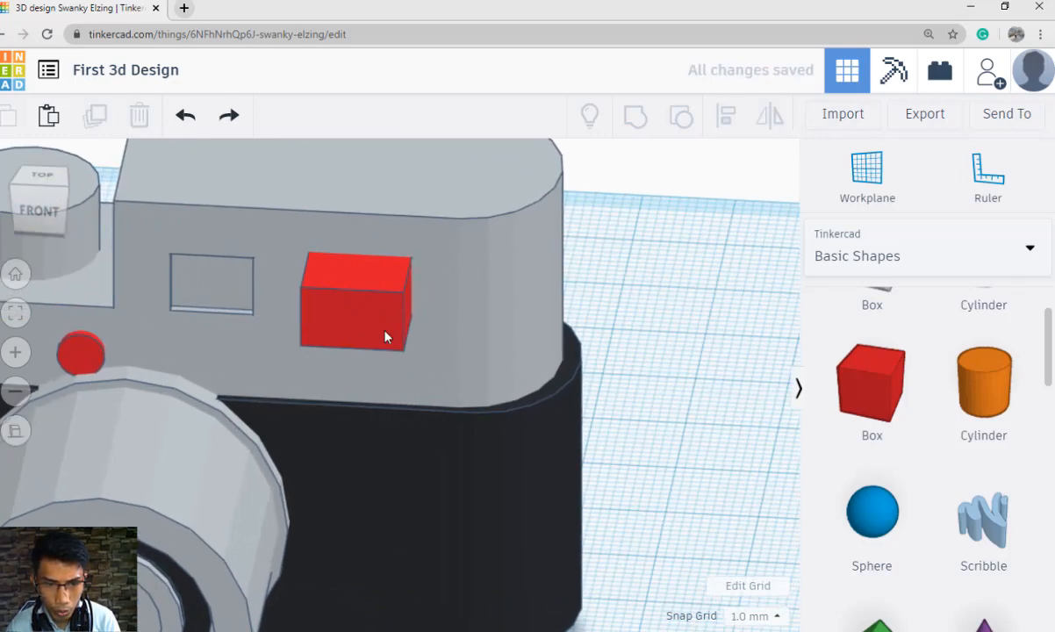
# Shrink the red box on the housing to a smaller block 5 mm high and shift it sideways, away from the first window.
pyautogui.moveTo(401, 351); pyautogui.dragTo(360, 345)
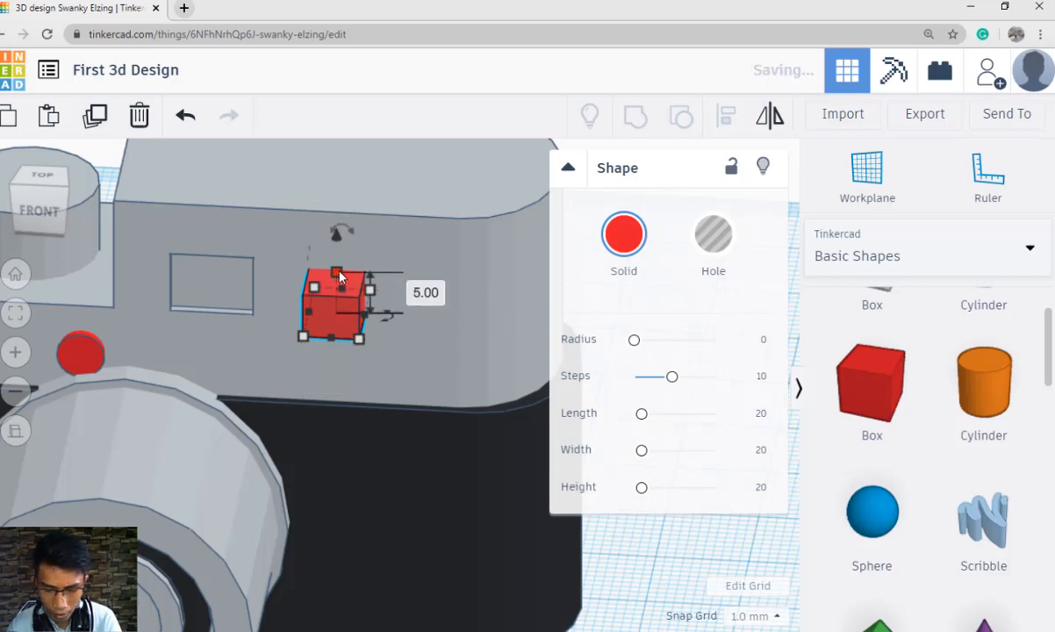
pyautogui.press('Right')
pyautogui.press('Right')
pyautogui.press('Right')
pyautogui.press('Right')
# Turn the small red box on the housing's front face into a hole.
pyautogui.moveTo(367, 316); pyautogui.dragTo(255, 334, button='right')
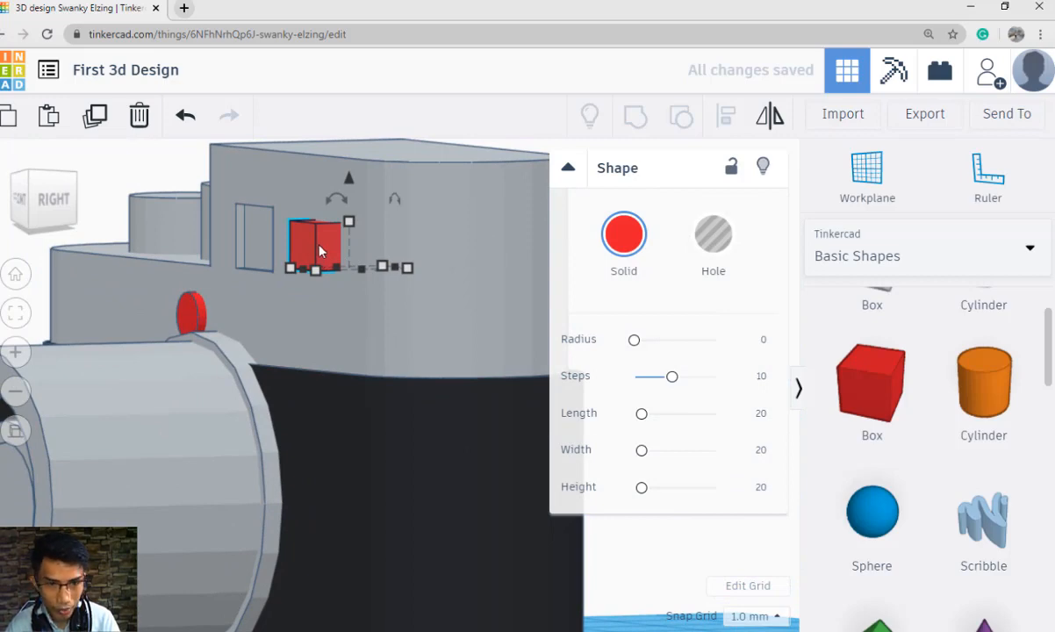
pyautogui.moveTo(300, 230); pyautogui.dragTo(413, 338, button='right')
pyautogui.click(703, 248)
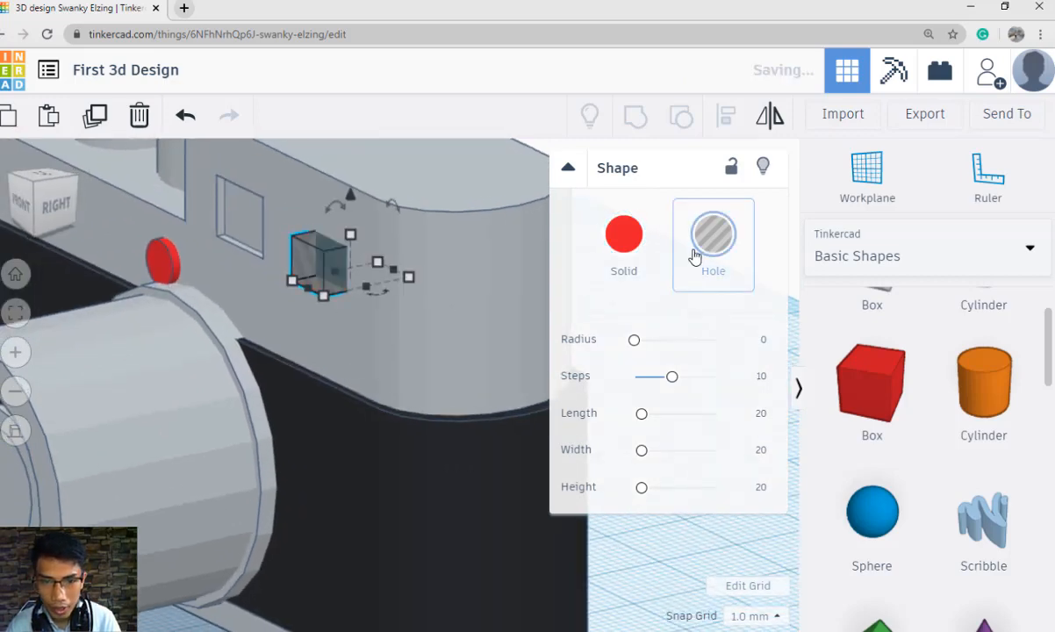
pyautogui.moveTo(457, 266); pyautogui.dragTo(353, 274, button='right')
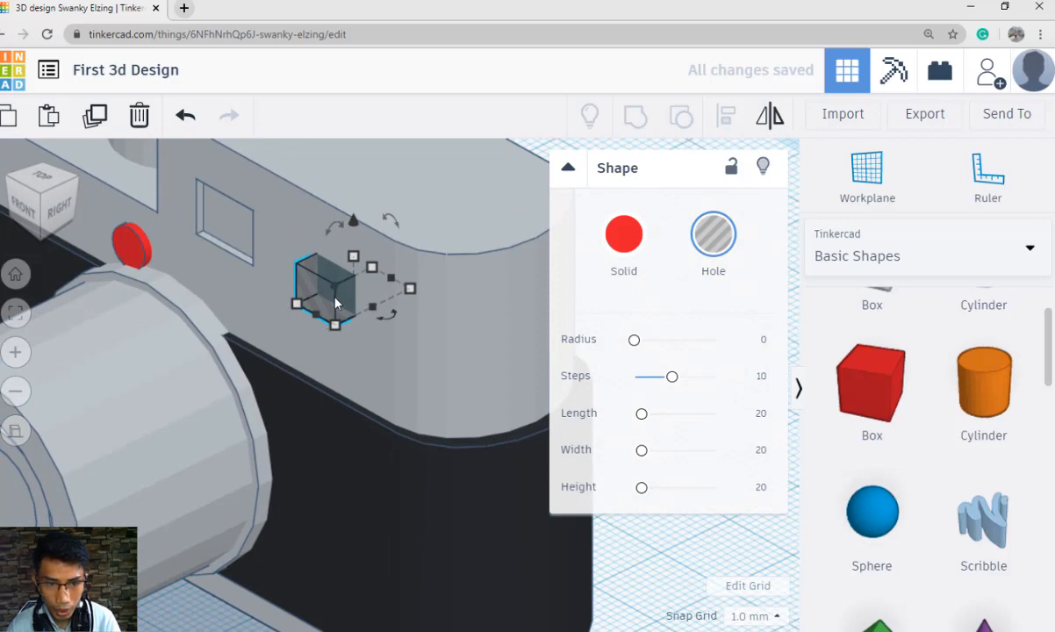
# Duplicate the small hole box and enlarge the copy in width and height so that it frames the original.
pyautogui.click(97, 118)
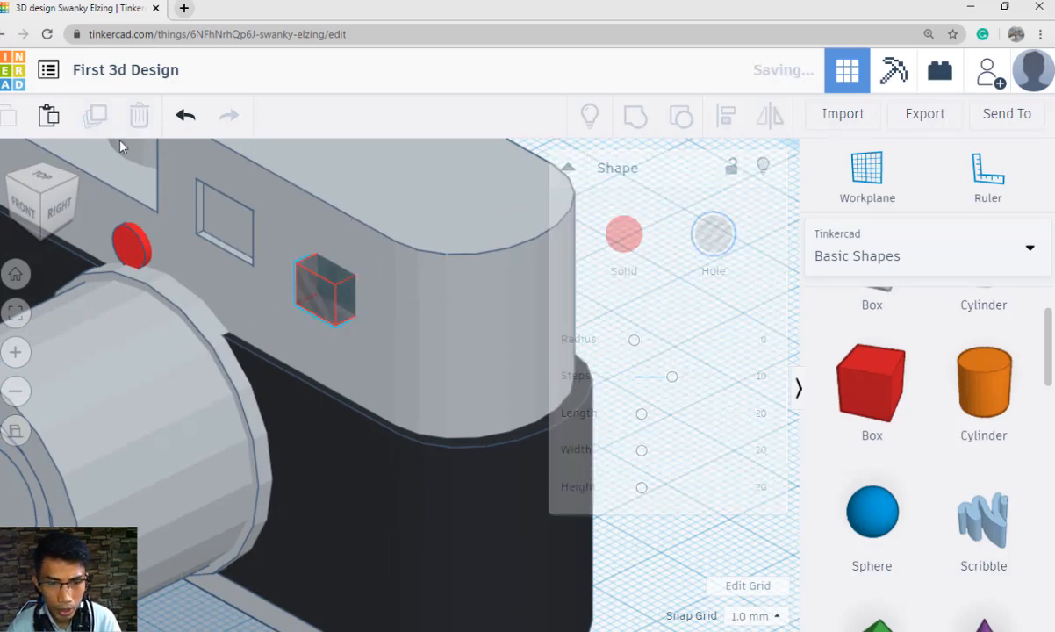
pyautogui.moveTo(339, 329); pyautogui.dragTo(349, 355)
pyautogui.moveTo(369, 378); pyautogui.dragTo(350, 242, button='right')
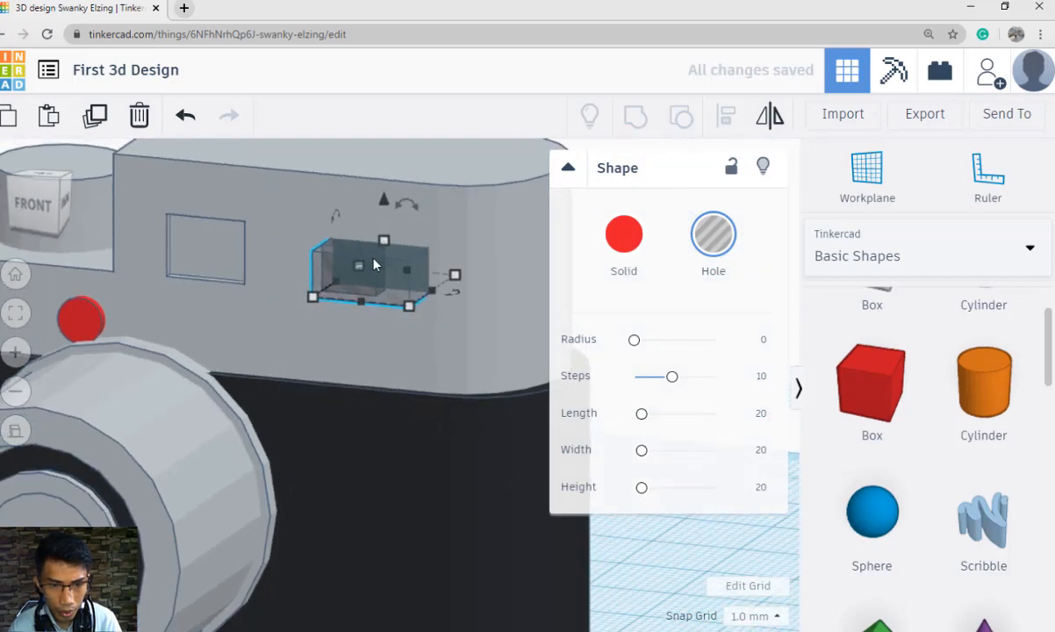
pyautogui.moveTo(360, 270); pyautogui.dragTo(384, 233)
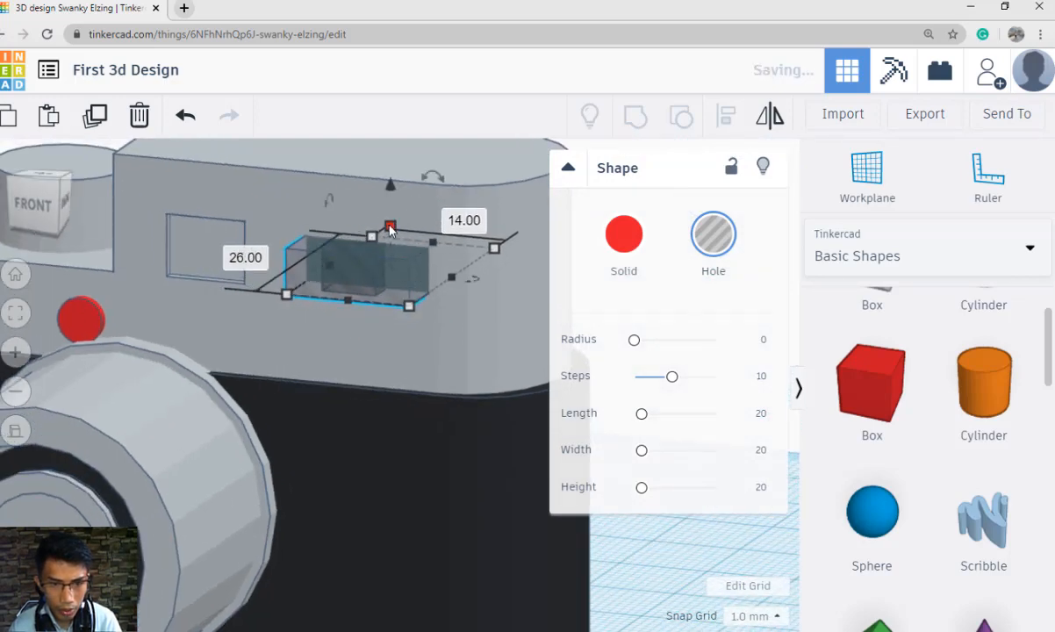
pyautogui.moveTo(391, 175); pyautogui.dragTo(392, 216)
pyautogui.moveTo(408, 305); pyautogui.dragTo(388, 303)
pyautogui.press('Left')
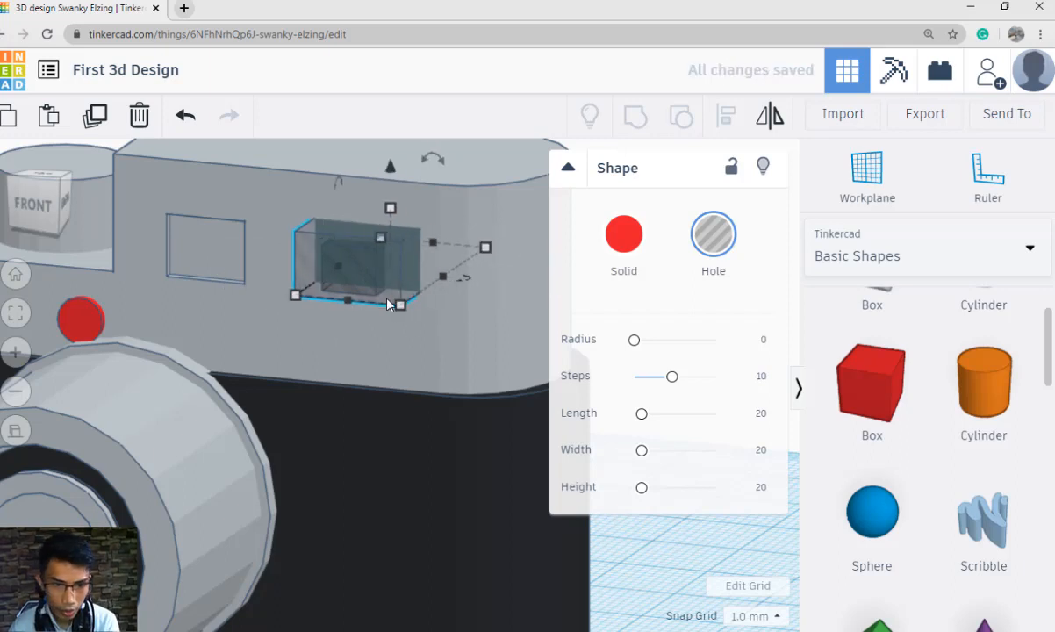
# Lower the larger hole box around the smaller one and reduce its depth to 8 mm.
pyautogui.moveTo(435, 373); pyautogui.dragTo(448, 338, button='right')
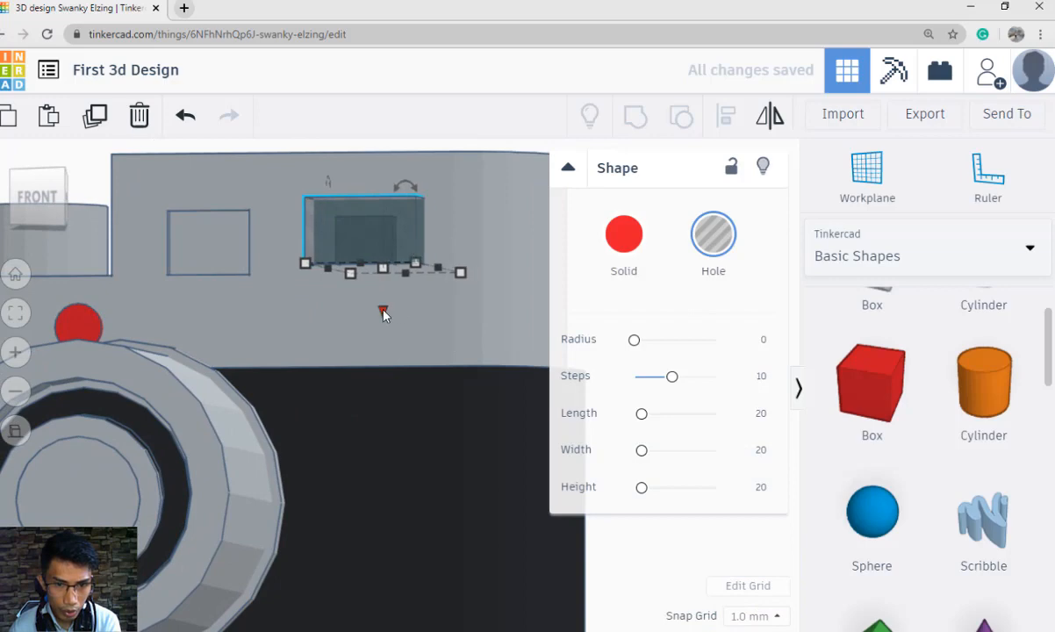
pyautogui.moveTo(386, 310); pyautogui.dragTo(399, 355)
pyautogui.moveTo(399, 355); pyautogui.dragTo(489, 248, button='right')
pyautogui.moveTo(483, 247); pyautogui.dragTo(357, 324)
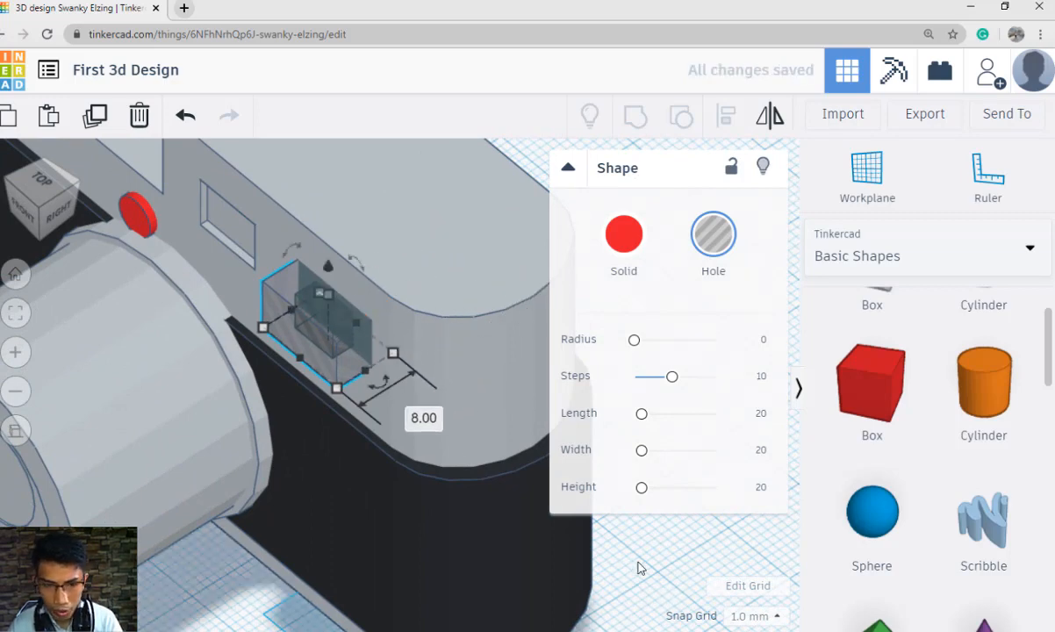
# Group the larger hole box with the grey camera body to cut the outer recess of the second window.
pyautogui.moveTo(638, 567); pyautogui.dragTo(349, 318, button='right')
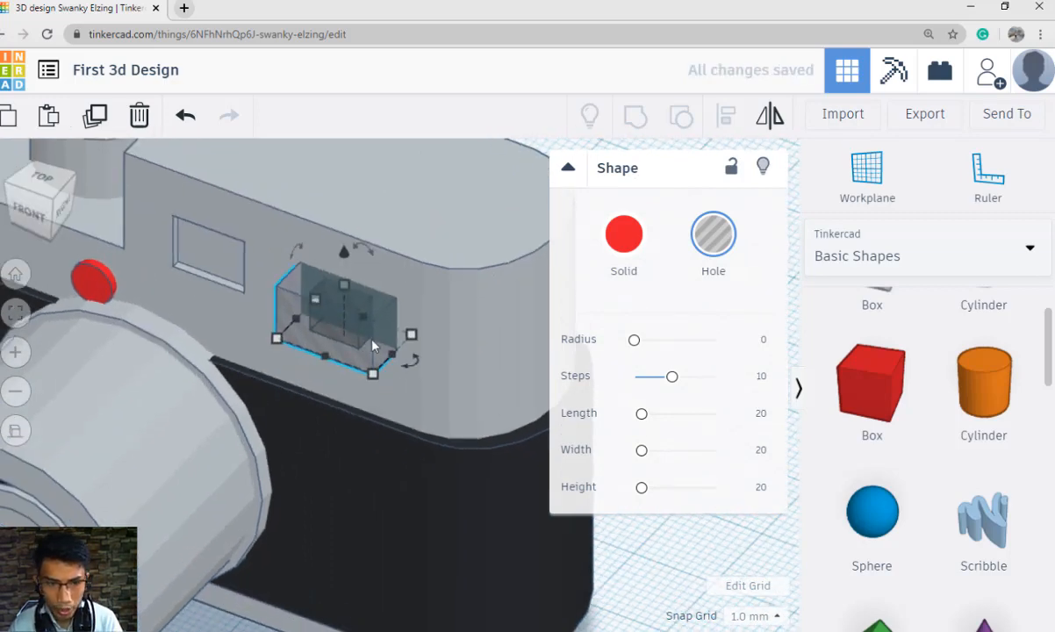
pyautogui.keyDown('shift'); pyautogui.click(433, 265); pyautogui.keyUp('shift')
pyautogui.click(635, 115)
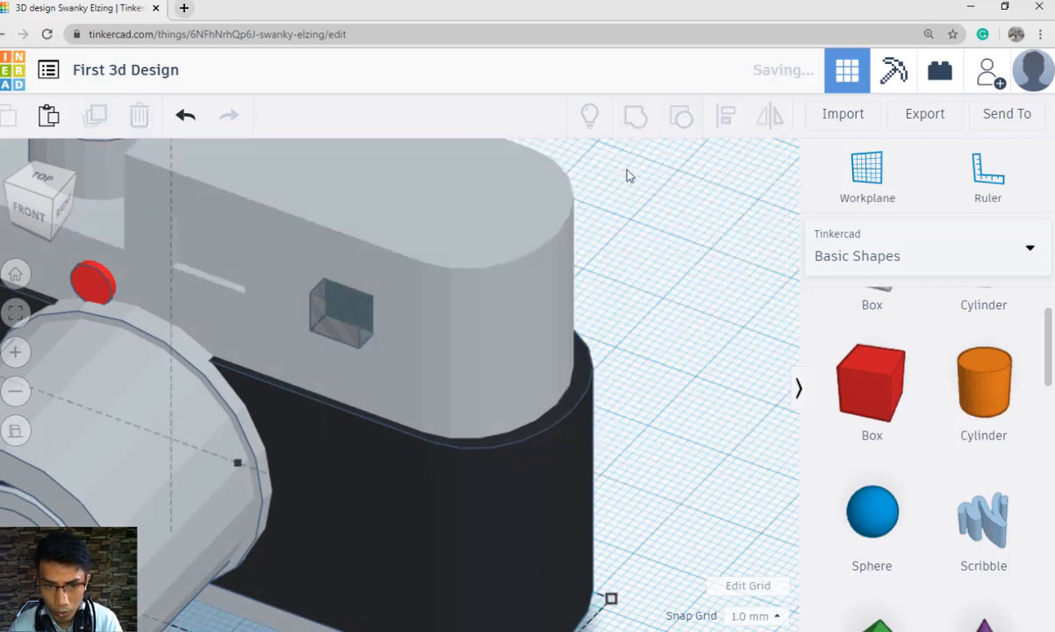
pyautogui.click(649, 370)
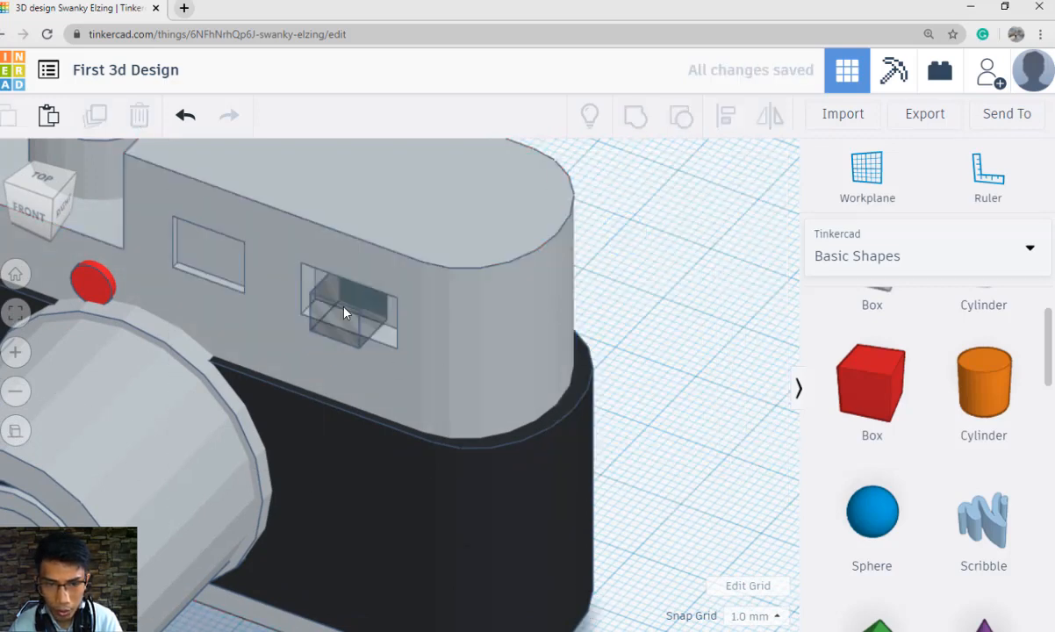
# Group the smaller hole box with the grey body to cut the deeper inner opening inside the second window.
pyautogui.click(344, 313)
pyautogui.scroll(3, 347, 294)
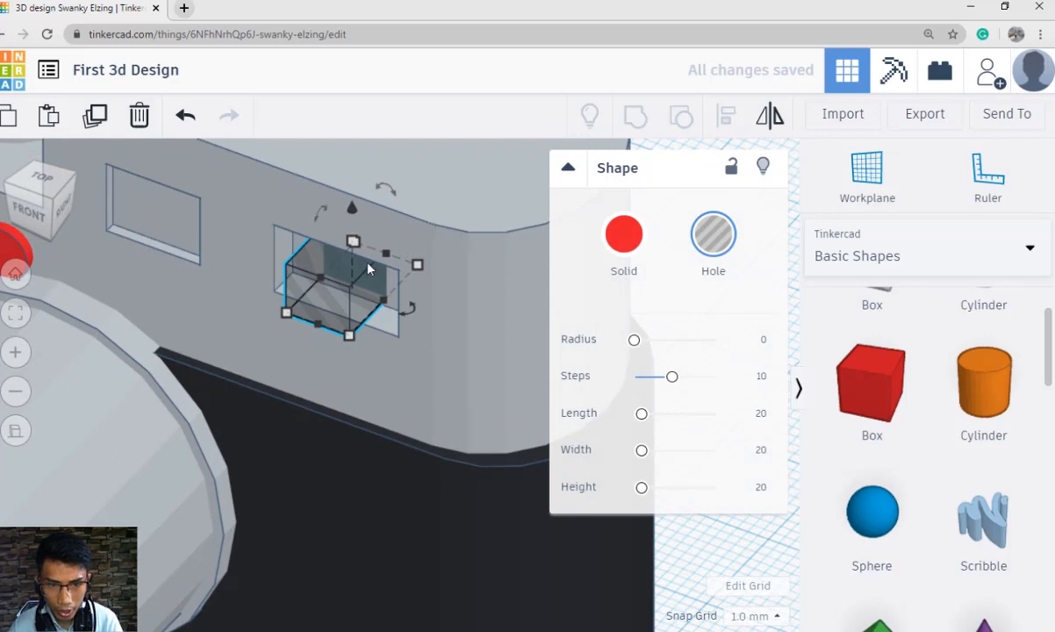
pyautogui.keyDown('shift'); pyautogui.click(489, 248); pyautogui.keyUp('shift')
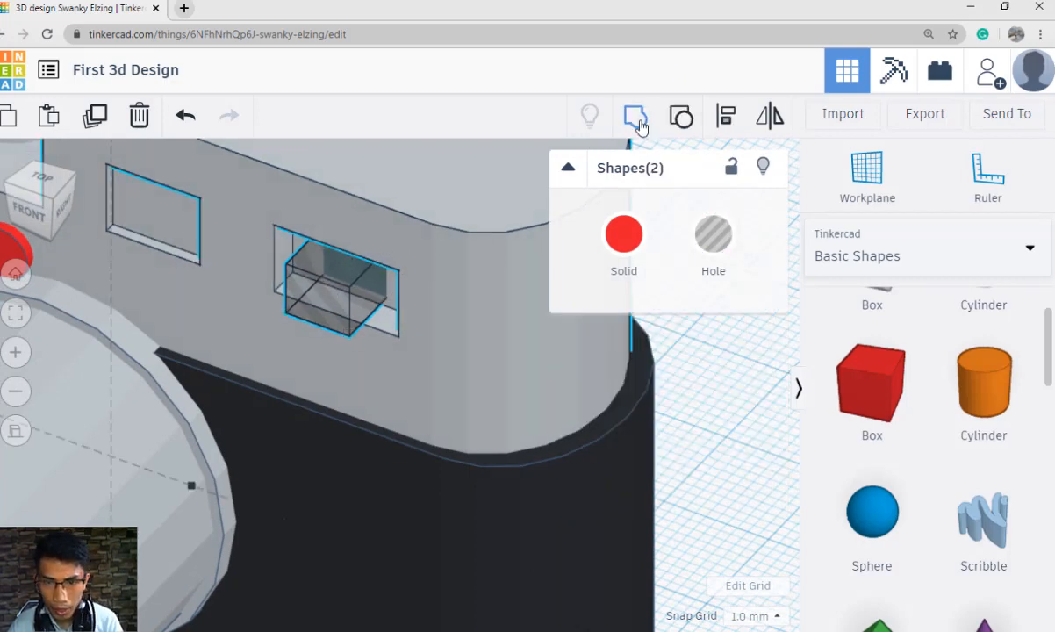
pyautogui.hotkey('ctrl', 'g')
pyautogui.click(714, 431)
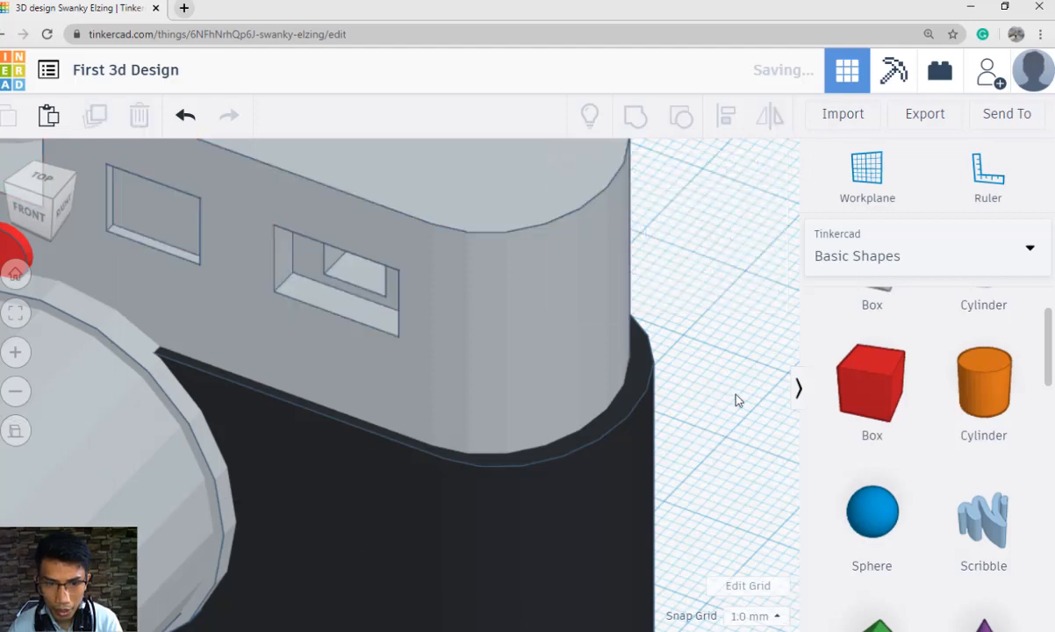
# Examine the whole camera from the front and compare it with the sample image.
pyautogui.moveTo(735, 401); pyautogui.dragTo(738, 363, button='right')
pyautogui.scroll(-3, 737, 362)
pyautogui.moveTo(658, 367); pyautogui.dragTo(703, 352, button='right')
pyautogui.scroll(-2, 662, 360)
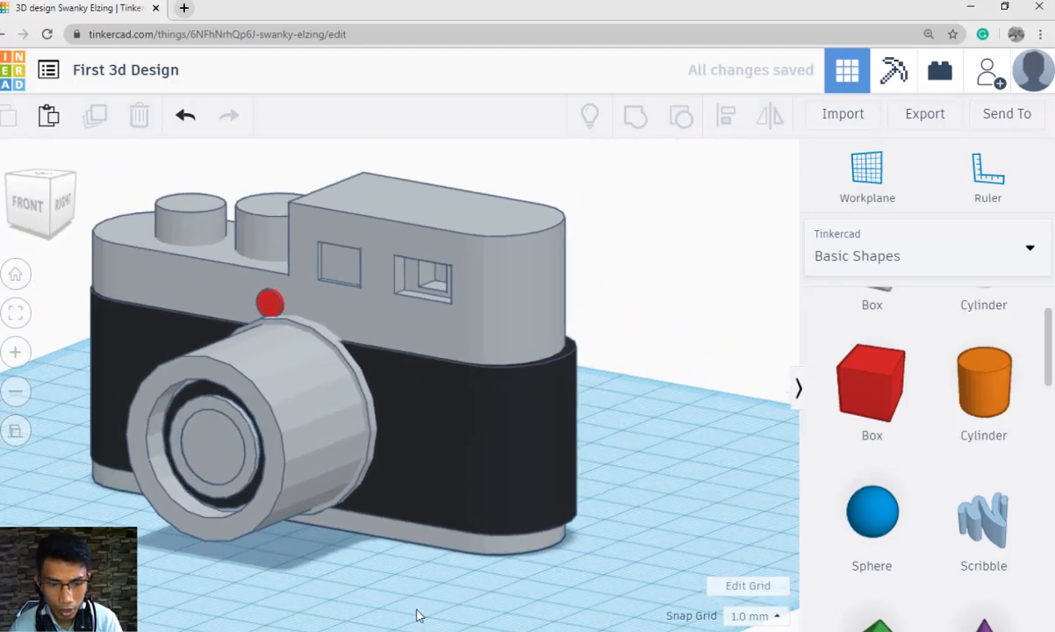
pyautogui.hotkey('alt', 'Tab')
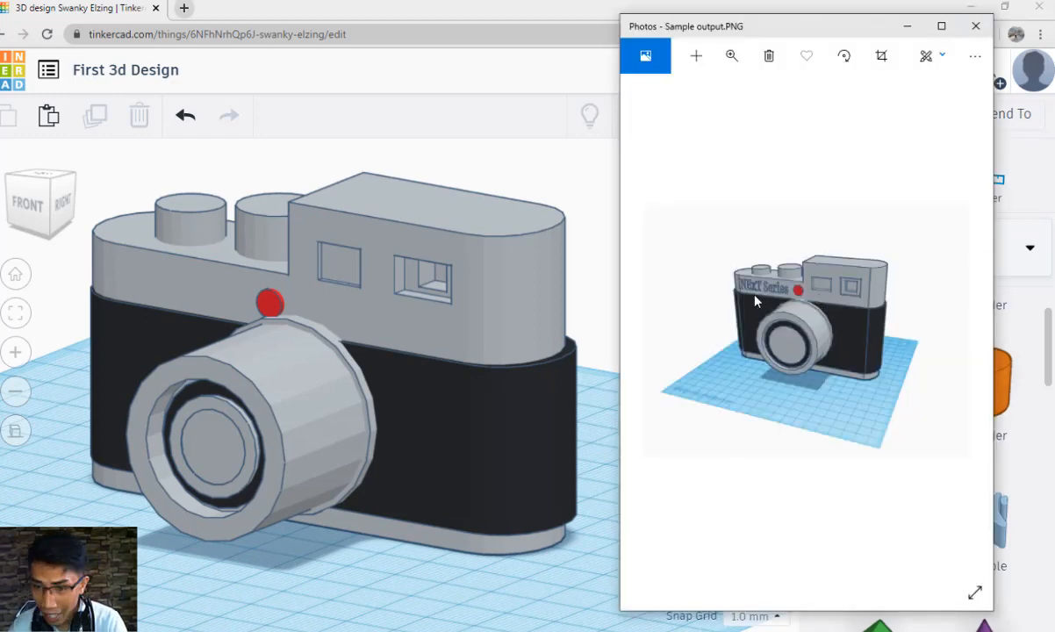
pyautogui.click(498, 491)
# Place a Text shape on the workplane in front of the camera.
pyautogui.moveTo(482, 561); pyautogui.dragTo(475, 427, button='right')
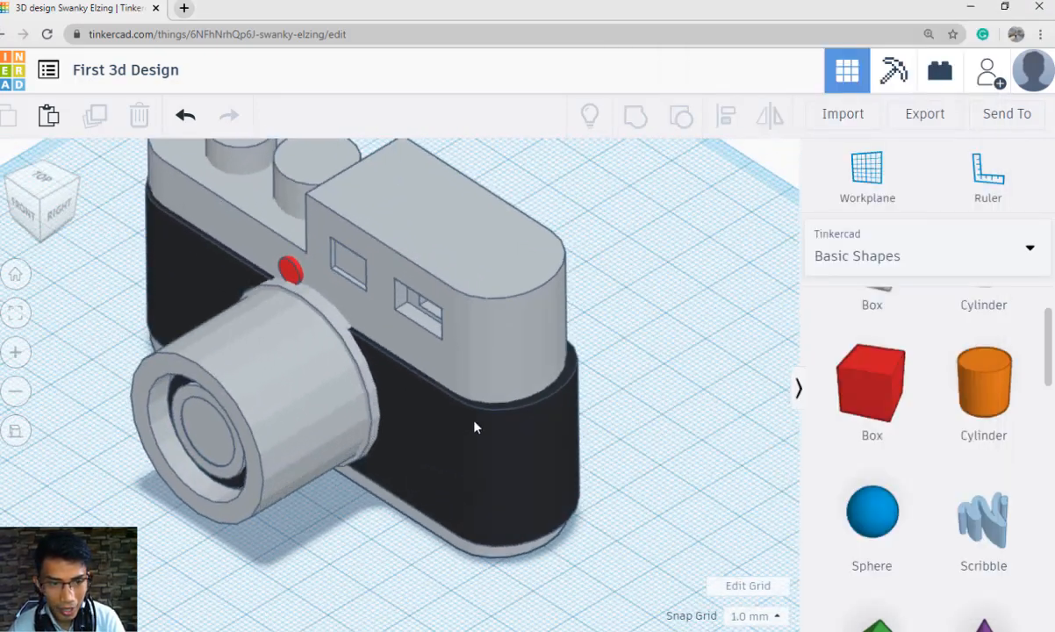
pyautogui.scroll(-5, 476, 427)
pyautogui.scroll(-2, 863, 434)
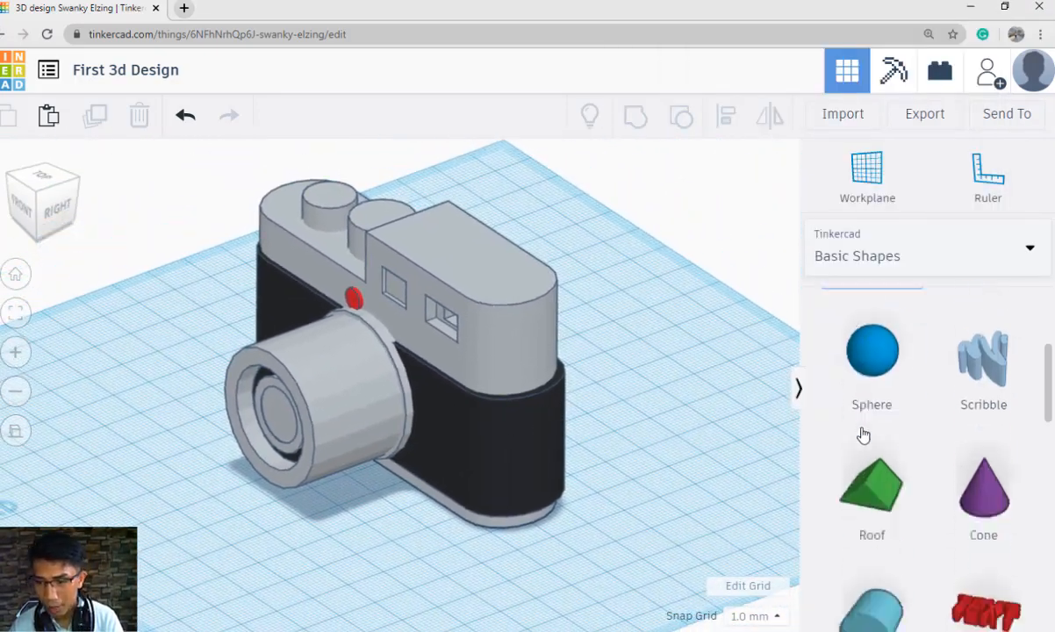
pyautogui.scroll(-2, 863, 435)
pyautogui.click(969, 511)
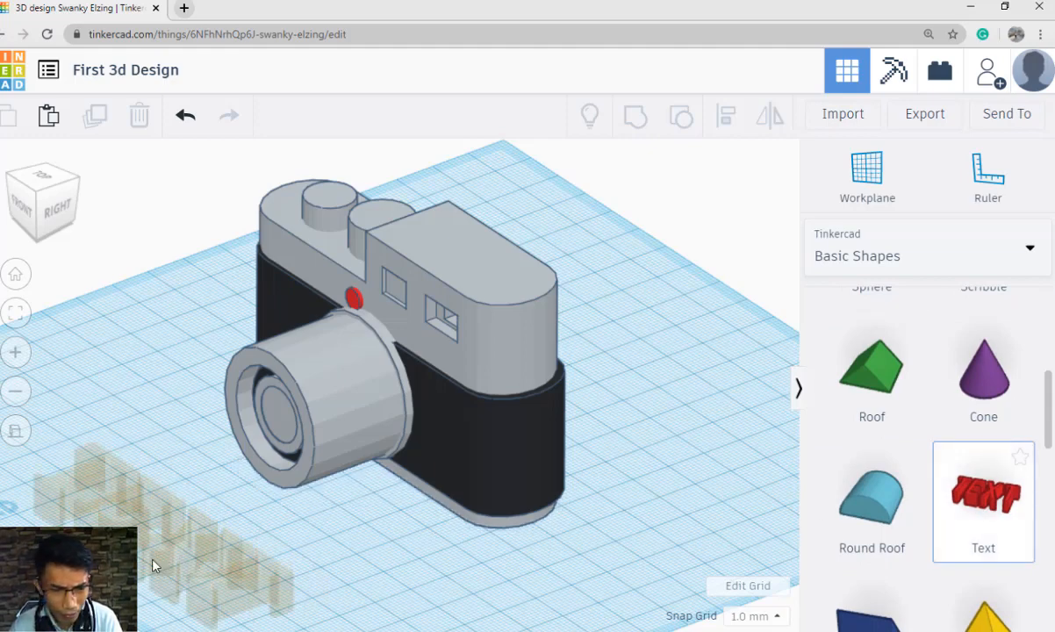
pyautogui.click(156, 560)
# Change the wording of the text shape to "NExT Series".
pyautogui.moveTo(683, 339); pyautogui.dragTo(593, 350)
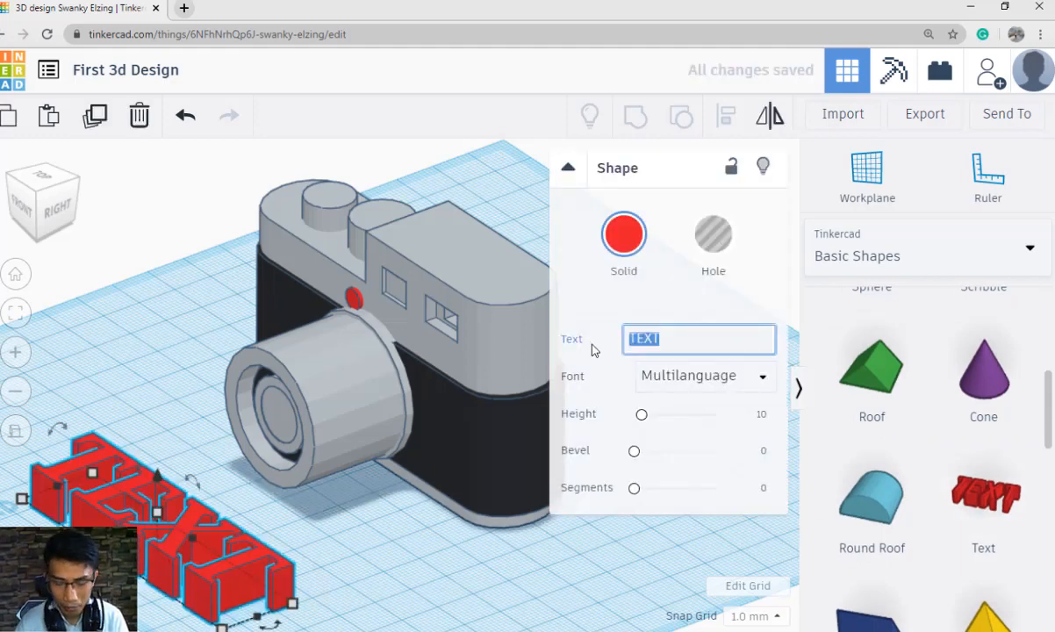
pyautogui.click(593, 350)
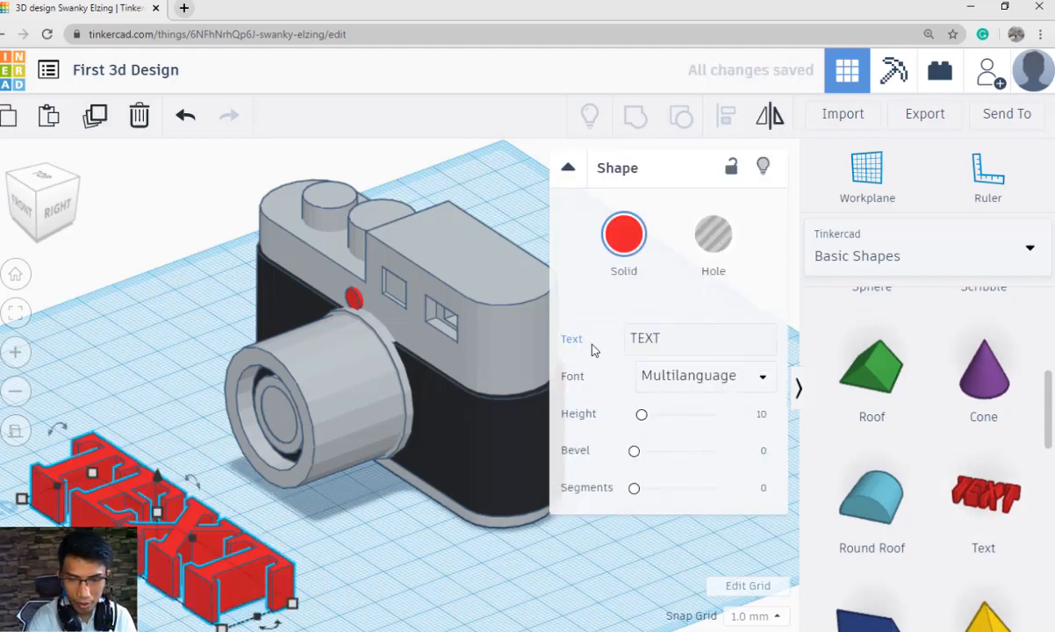
pyautogui.doubleClick(649, 342)
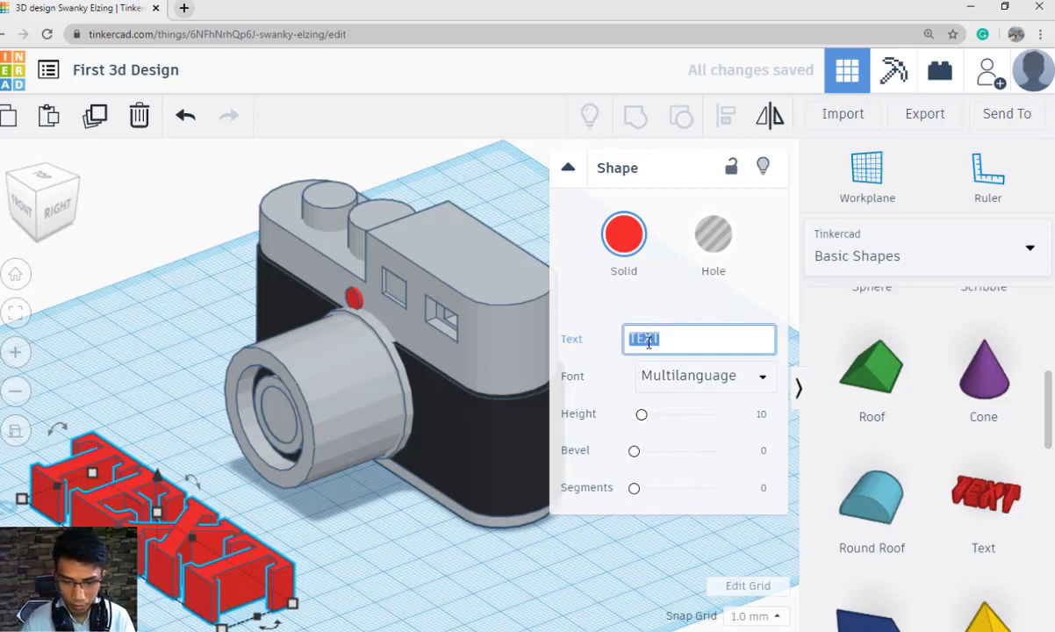
pyautogui.write('NEXT')
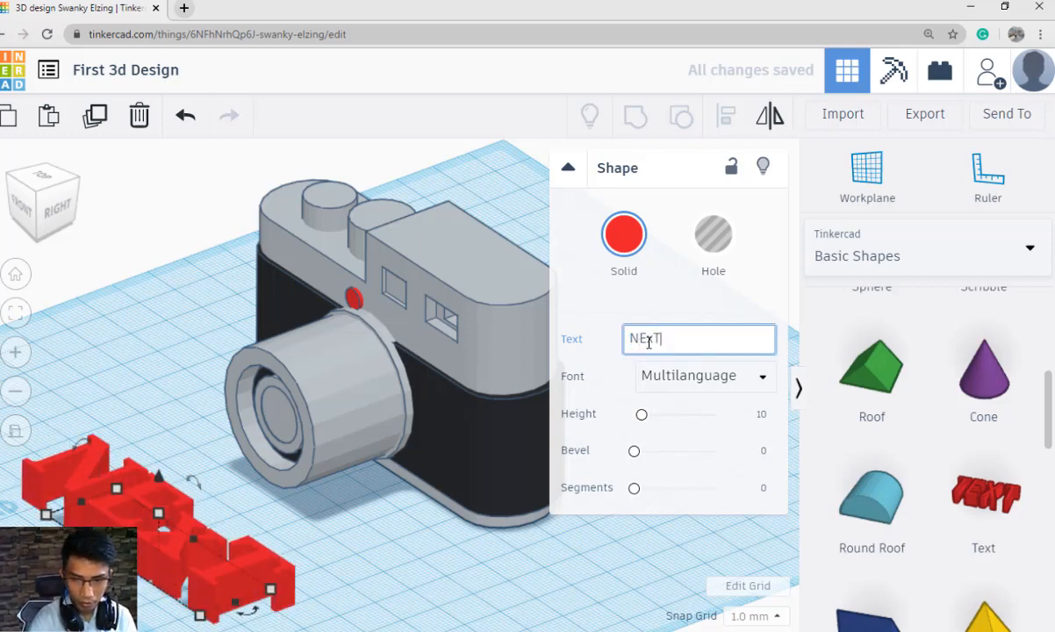
pyautogui.write(' Series')
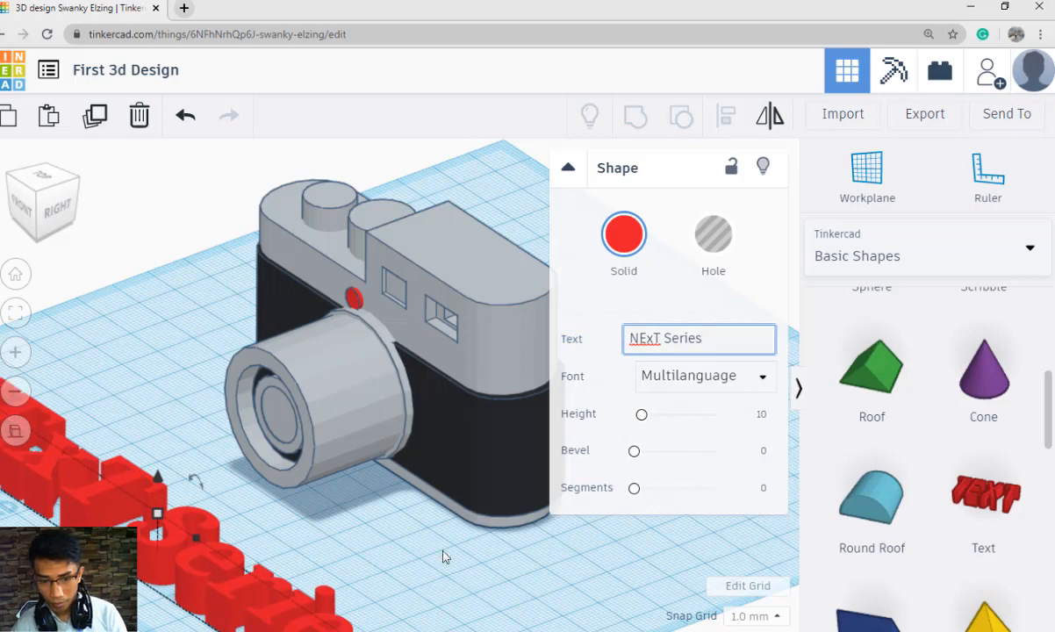
pyautogui.click(431, 583)
# Shrink the "NExT Series" text to a footprint of about 17 by 11 mm and reduce its height to 5 mm.
pyautogui.scroll(-3, 431, 583)
pyautogui.scroll(1, 454, 570)
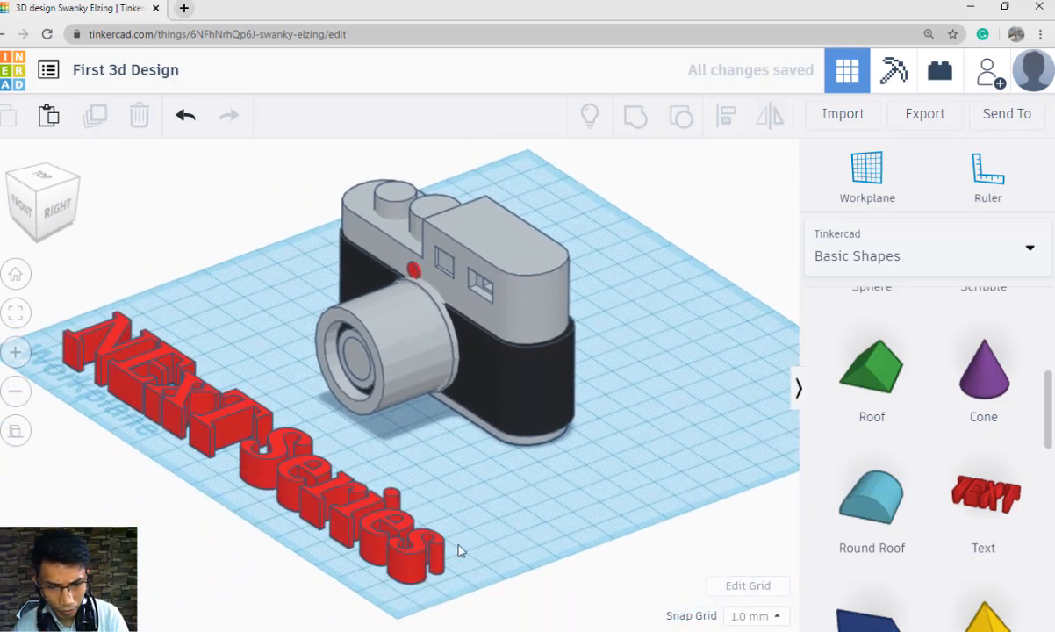
pyautogui.click(434, 558)
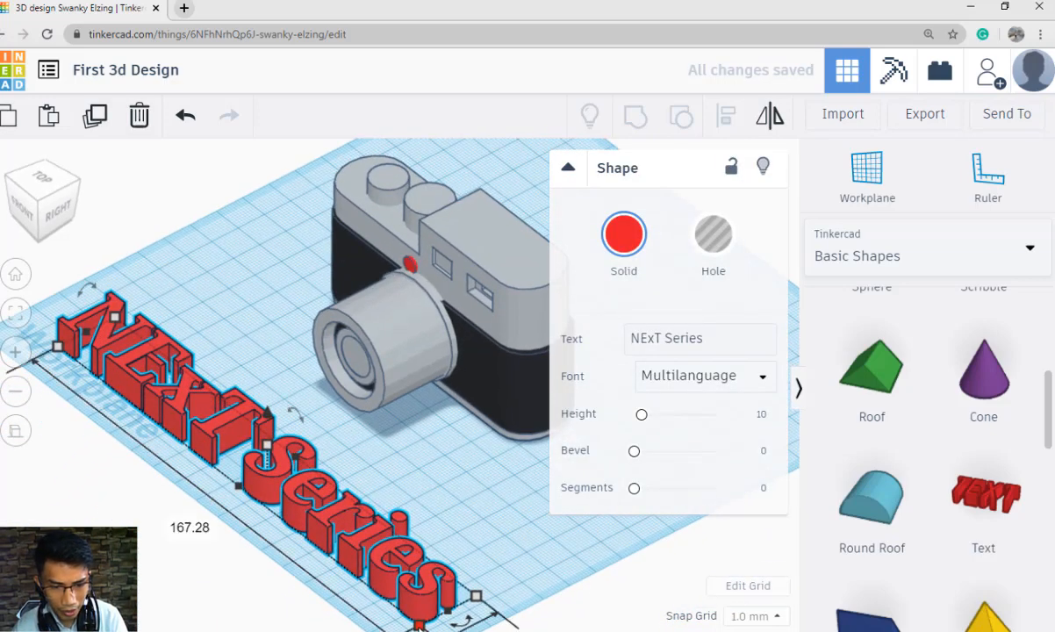
pyautogui.moveTo(419, 615); pyautogui.dragTo(124, 360)
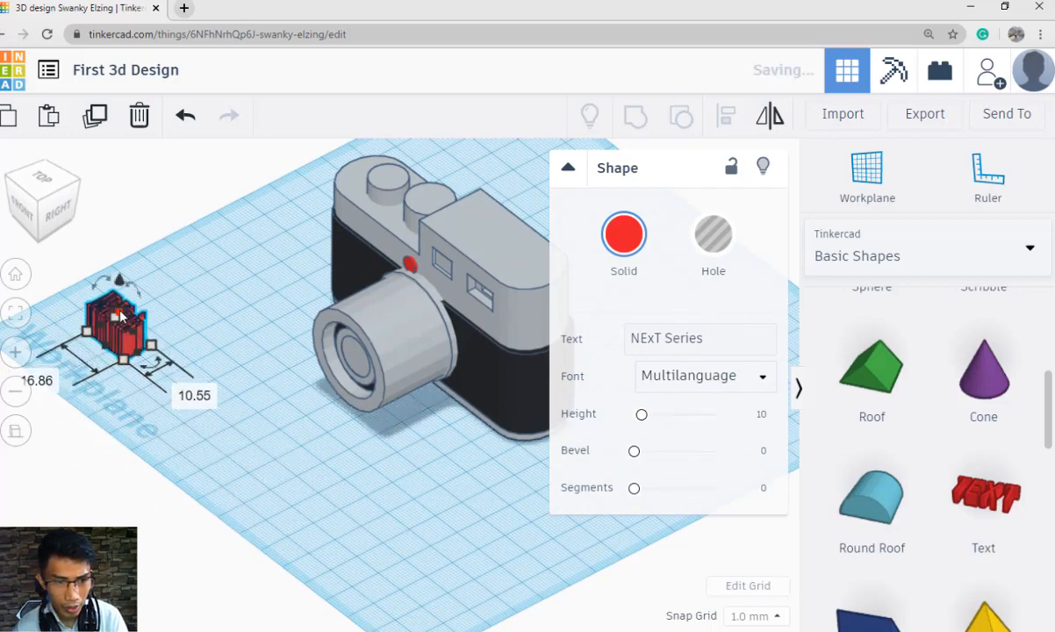
pyautogui.moveTo(118, 303); pyautogui.dragTo(123, 334)
pyautogui.scroll(5, 172, 389)
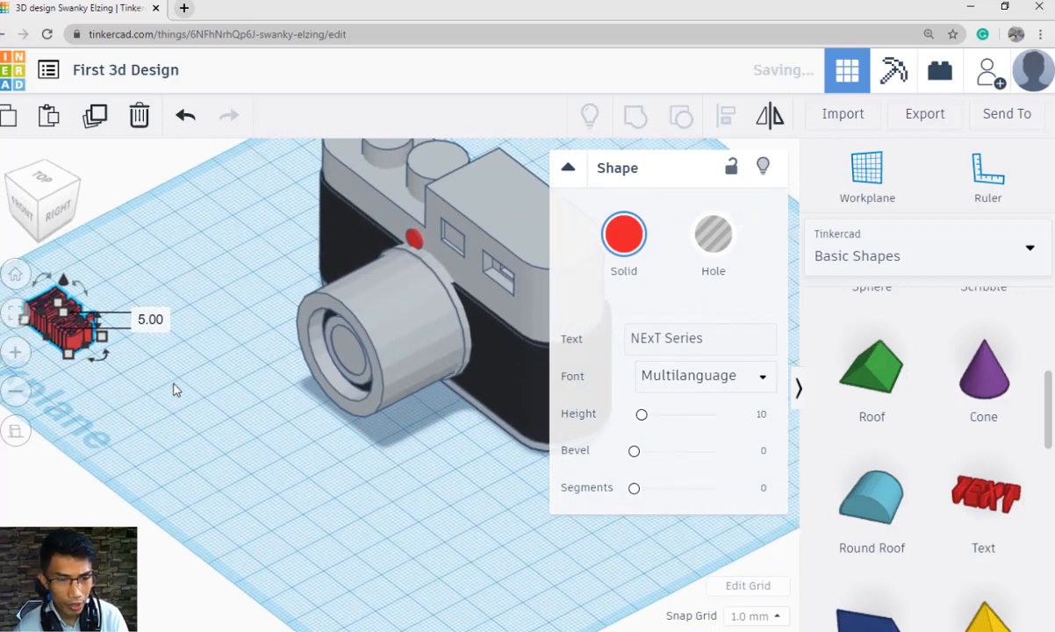
# Rotate the "NExT Series" text 90° so that it stands upright on the workplane.
pyautogui.scroll(-6, 241, 447)
pyautogui.moveTo(201, 412); pyautogui.dragTo(331, 467, button='middle')
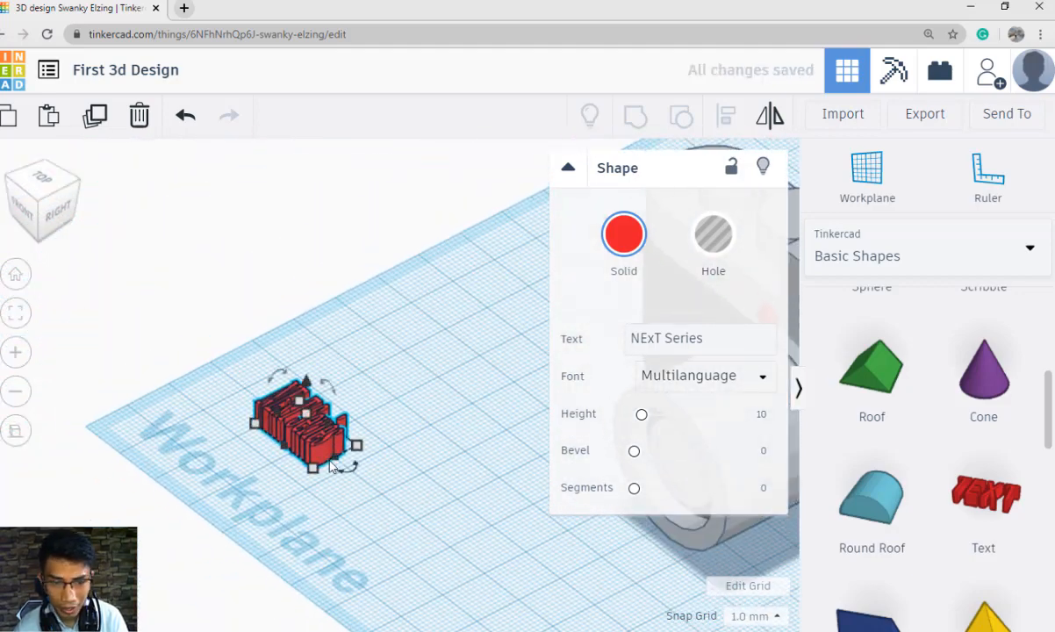
pyautogui.moveTo(276, 375); pyautogui.dragTo(276, 378)
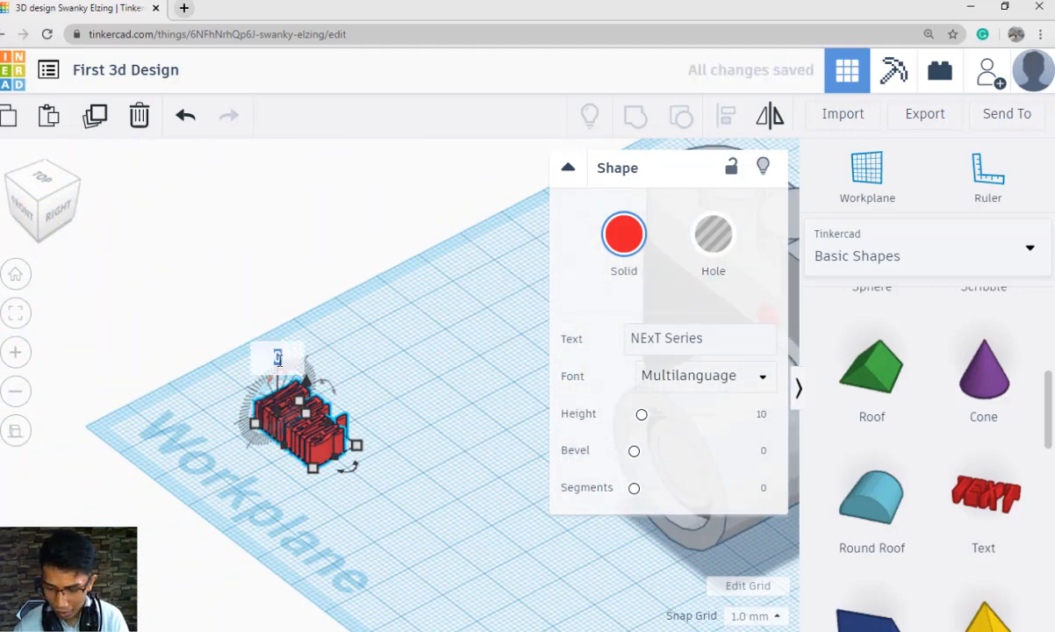
pyautogui.write('0')
pyautogui.press('Return')
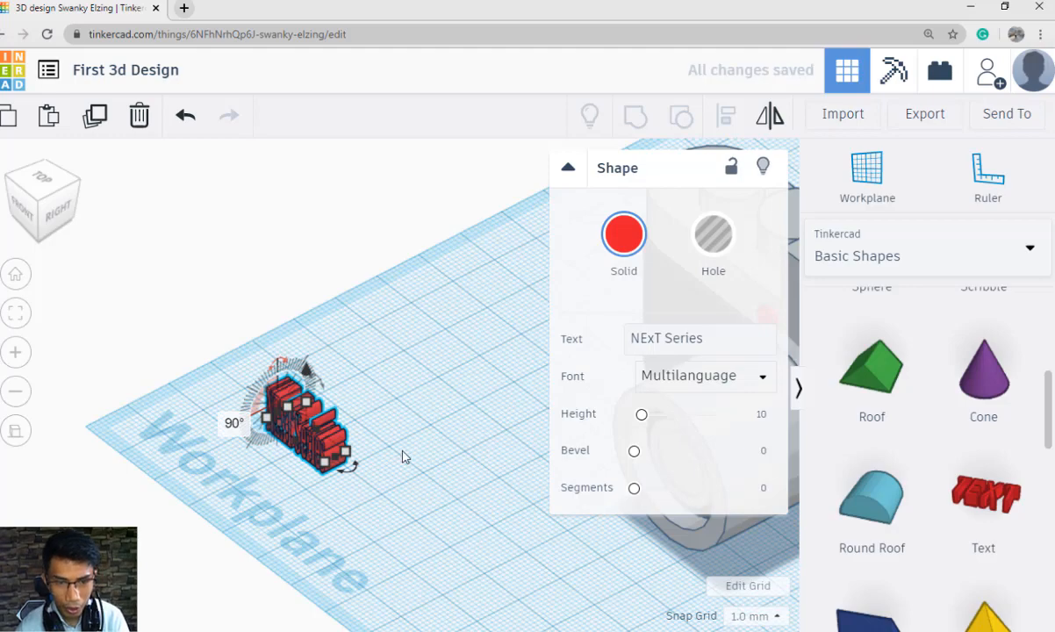
# Raise the upright "NExT Series" text well above the workplane.
pyautogui.click(404, 457)
pyautogui.moveTo(389, 504); pyautogui.dragTo(321, 524, button='right')
pyautogui.click(252, 498)
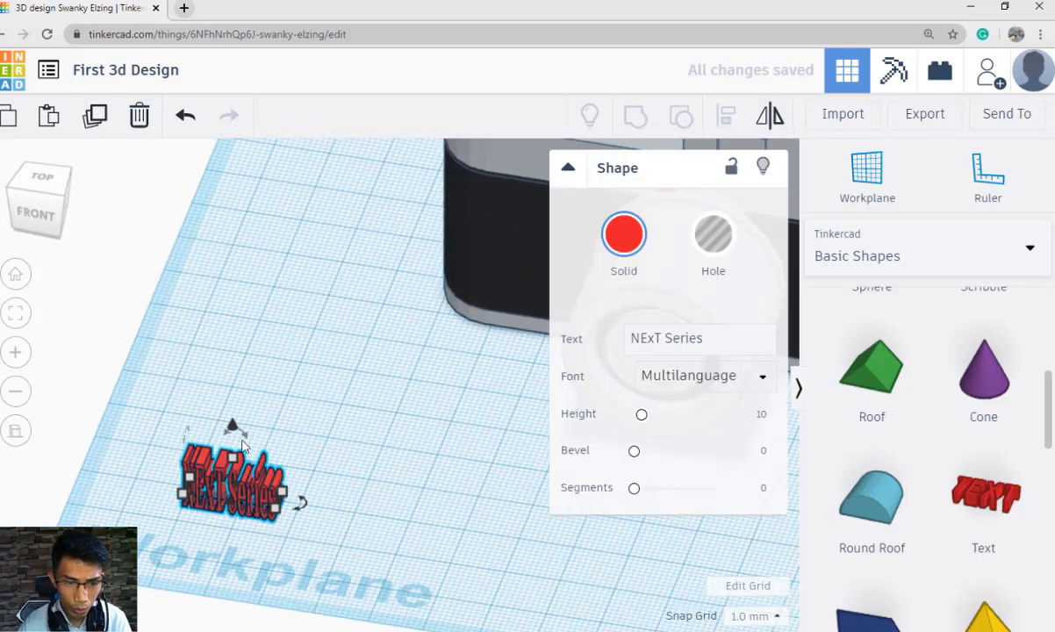
pyautogui.moveTo(232, 432); pyautogui.dragTo(228, 213)
pyautogui.moveTo(377, 411); pyautogui.dragTo(321, 423, button='right')
pyautogui.moveTo(269, 332); pyautogui.dragTo(415, 472)
pyautogui.moveTo(415, 471); pyautogui.dragTo(400, 513, button='right')
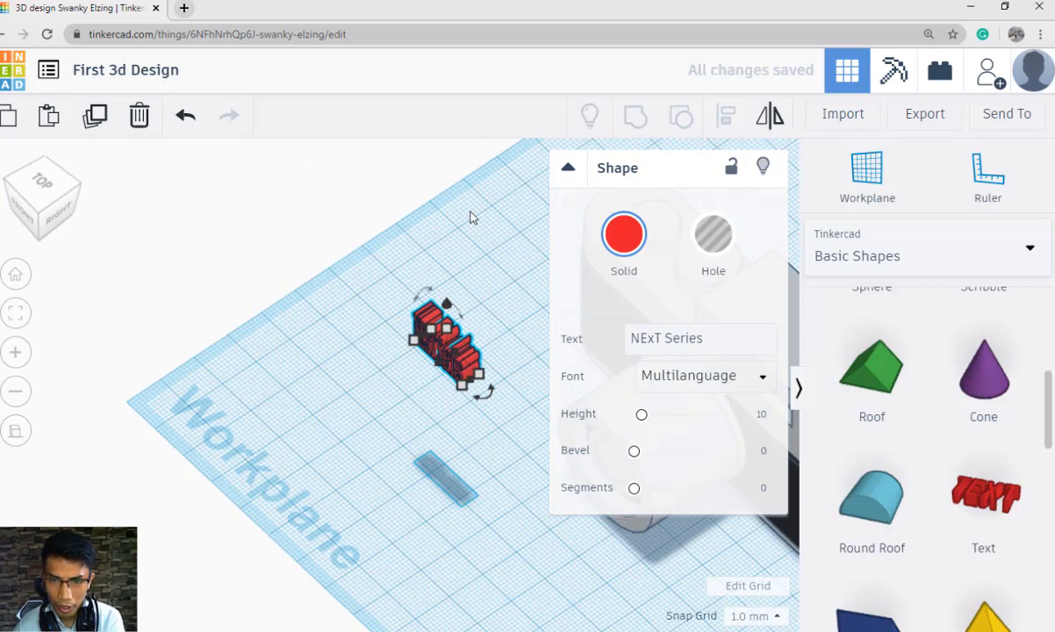
# Move the raised text across the workplane toward the camera's front face, on the side with the round dials.
pyautogui.click(491, 242)
pyautogui.moveTo(598, 346); pyautogui.dragTo(631, 391, button='right')
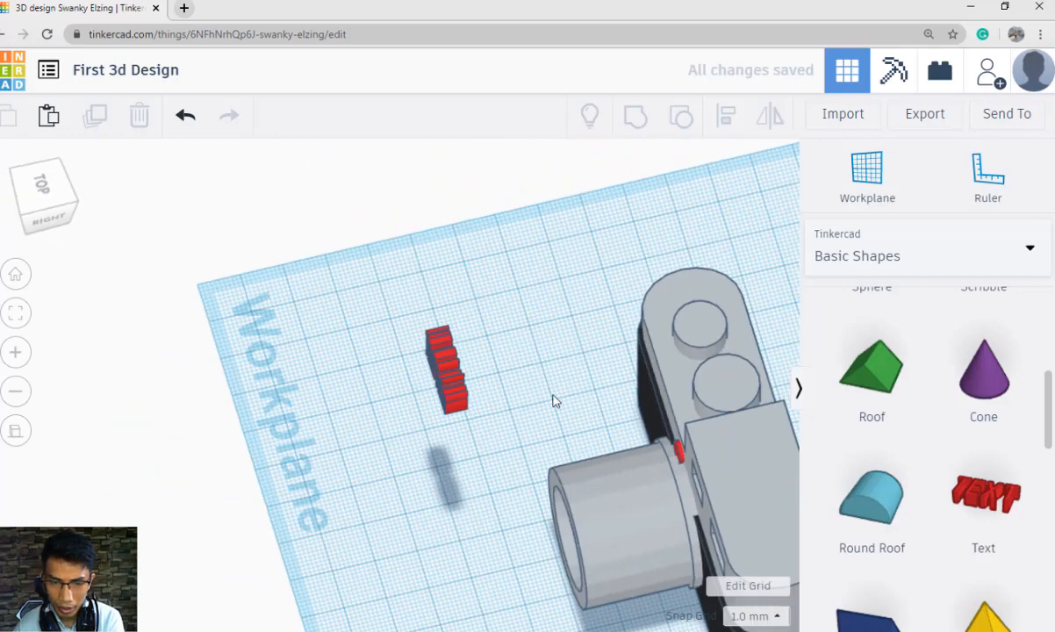
pyautogui.click(455, 383)
pyautogui.press('Right')
pyautogui.press('Right')
pyautogui.press('Right')
pyautogui.press('Right')
pyautogui.press('Right')
pyautogui.press('Right')
pyautogui.press('Right')
pyautogui.press('Right')
pyautogui.press('Right')
pyautogui.press('Right')
pyautogui.press('Right')
pyautogui.press('Right')
pyautogui.press('Right')
pyautogui.press('Right')
pyautogui.press('Right')
pyautogui.press('Right')
pyautogui.press('Right')
pyautogui.press('Right')
pyautogui.press('Right')
pyautogui.press('Right')
pyautogui.press('Right')
pyautogui.press('Right')
pyautogui.press('Right')
pyautogui.press('Right')
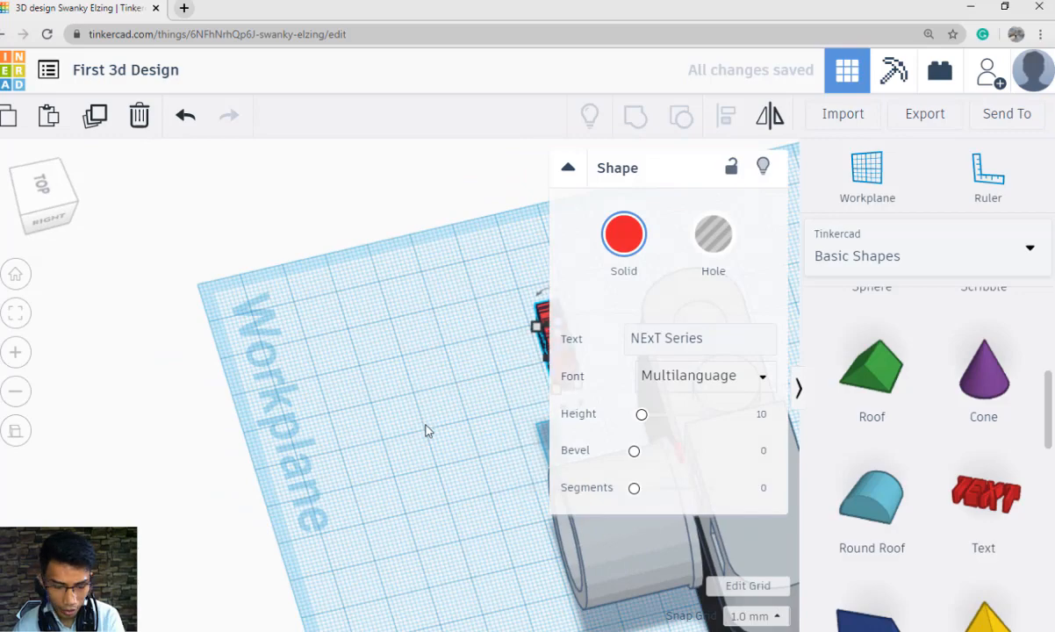
pyautogui.moveTo(290, 433); pyautogui.dragTo(122, 401, button='middle')
pyautogui.press('Right')
pyautogui.press('Right')
pyautogui.press('Right')
pyautogui.press('Right')
pyautogui.press('Right')
pyautogui.press('Right')
pyautogui.press('Right')
pyautogui.press('Right')
pyautogui.press('Right')
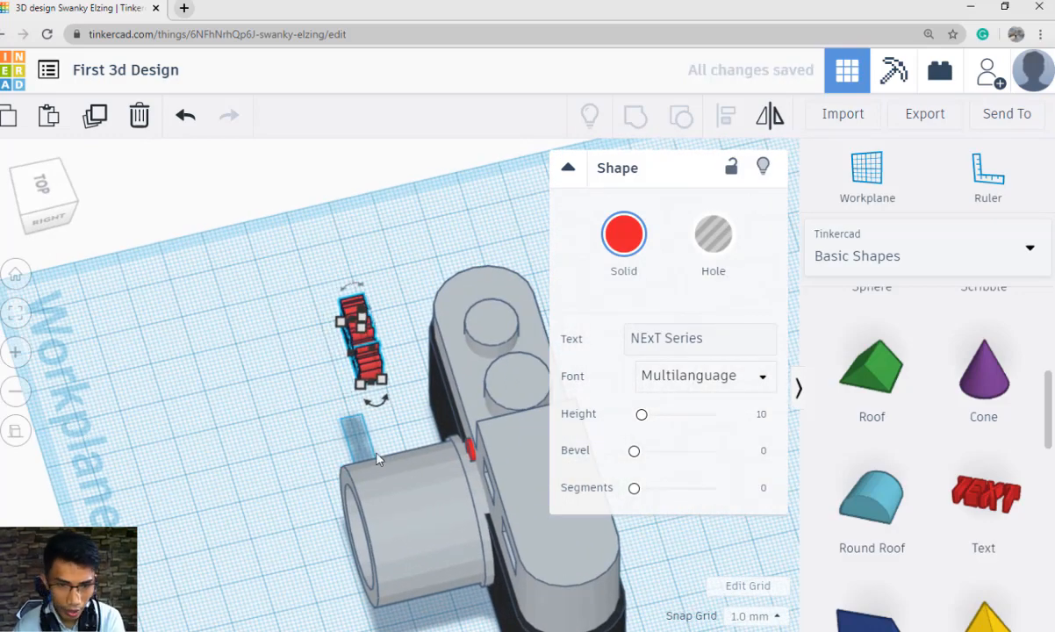
# Lower the text 9 mm to an elevation of 36 mm and fit it onto the upper grey band, checking the sample image.
pyautogui.moveTo(456, 448); pyautogui.dragTo(596, 384, button='right')
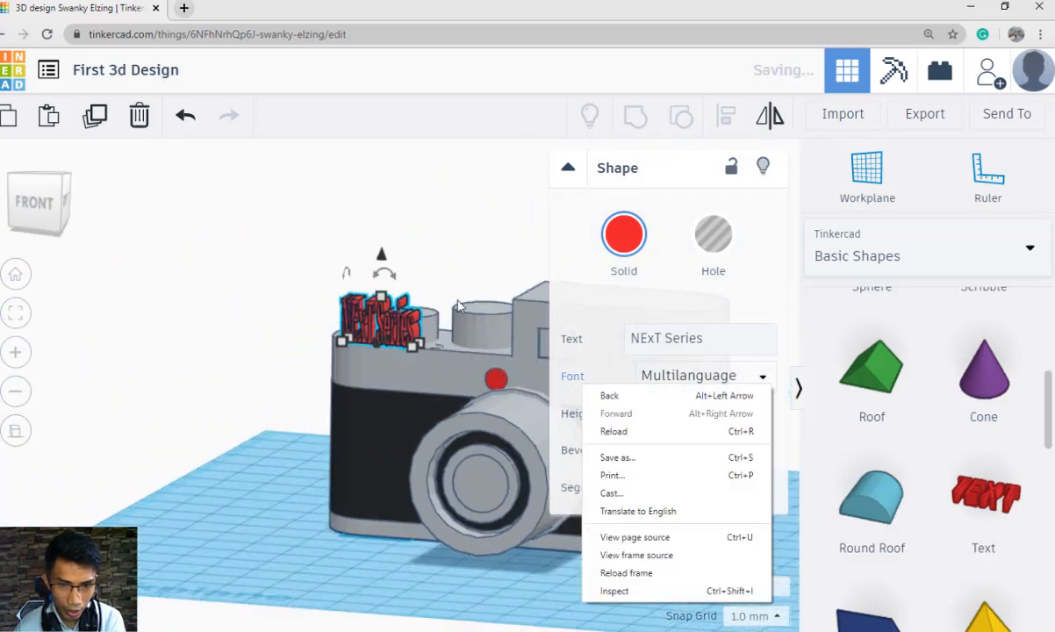
pyautogui.moveTo(378, 254); pyautogui.dragTo(376, 299)
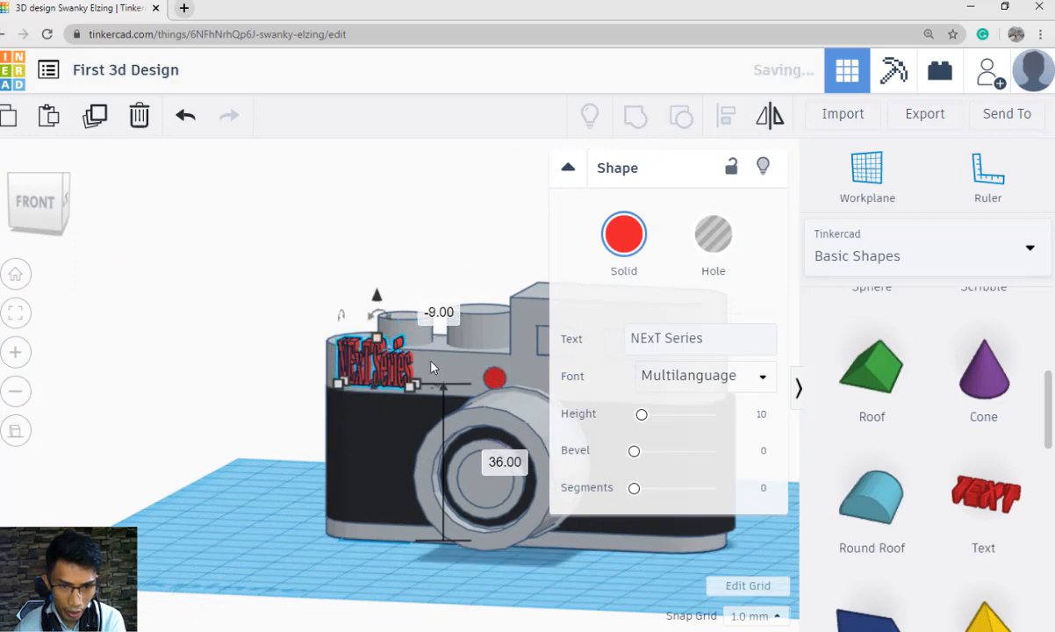
pyautogui.moveTo(378, 351); pyautogui.dragTo(408, 357)
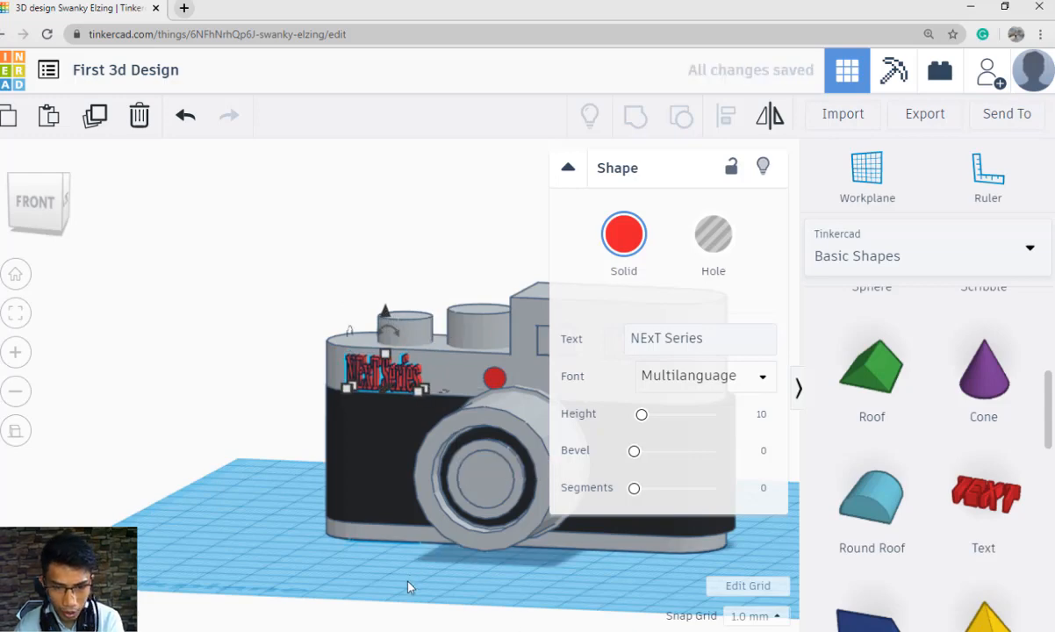
pyautogui.hotkey('alt', 'Tab')
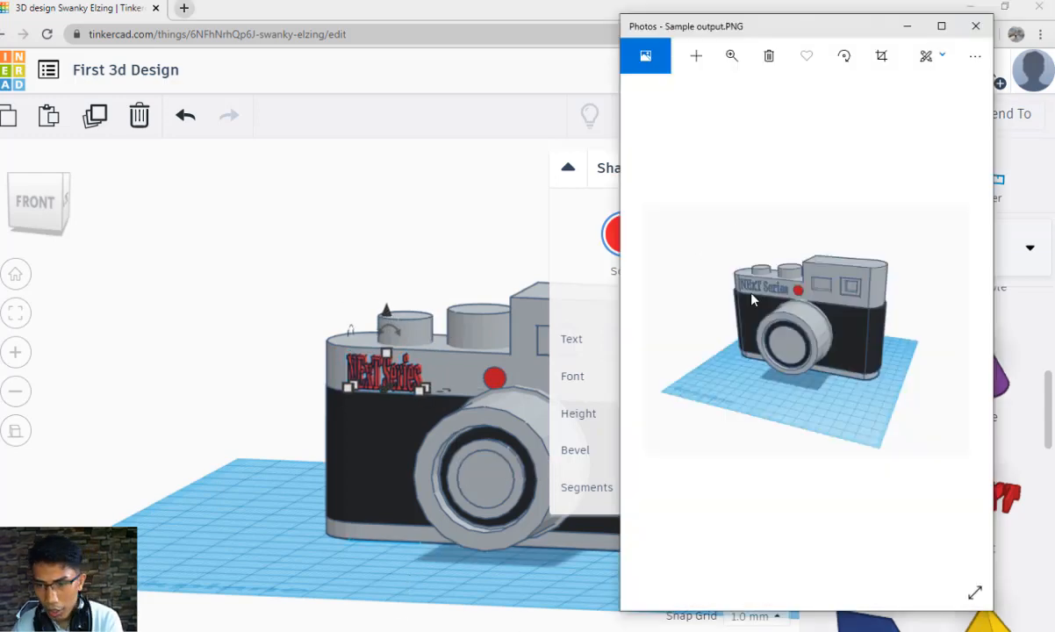
pyautogui.hotkey('alt', 'Tab')
# Turn the "NExT Series" text into a hole and group it with the grey camera body.
pyautogui.scroll(5, 391, 484)
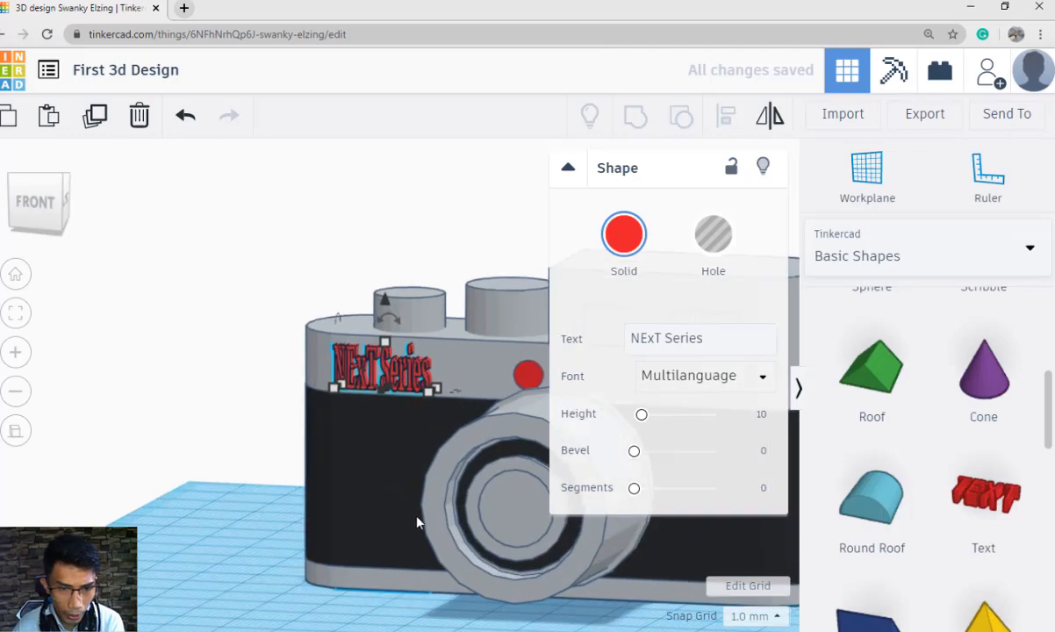
pyautogui.moveTo(413, 533); pyautogui.dragTo(429, 432, button='right')
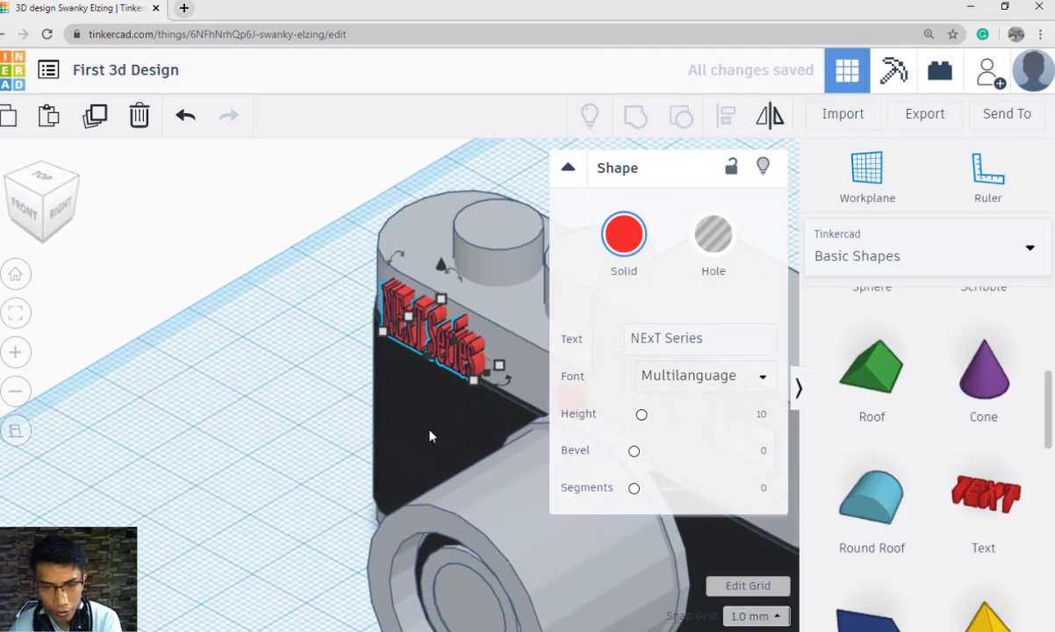
pyautogui.scroll(3, 259, 474)
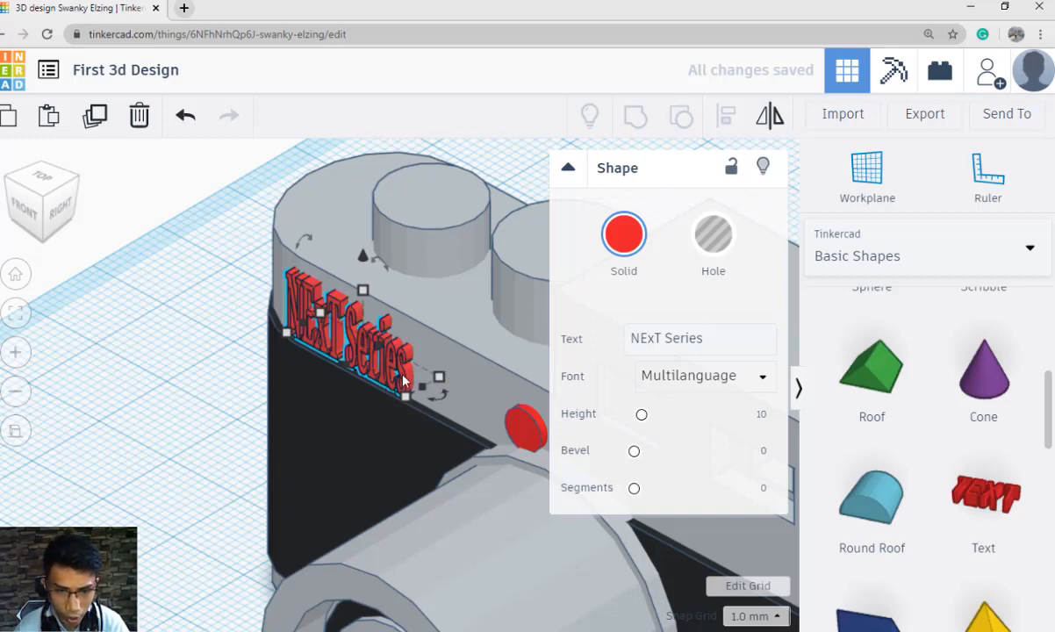
pyautogui.click(716, 237)
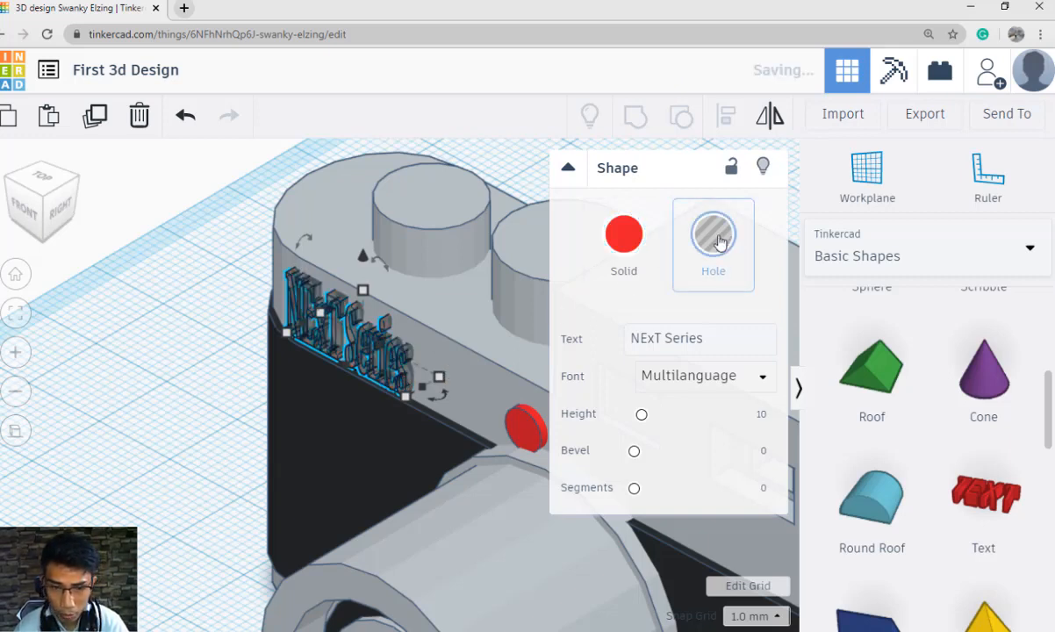
pyautogui.keyDown('shift'); pyautogui.click(511, 351); pyautogui.keyUp('shift')
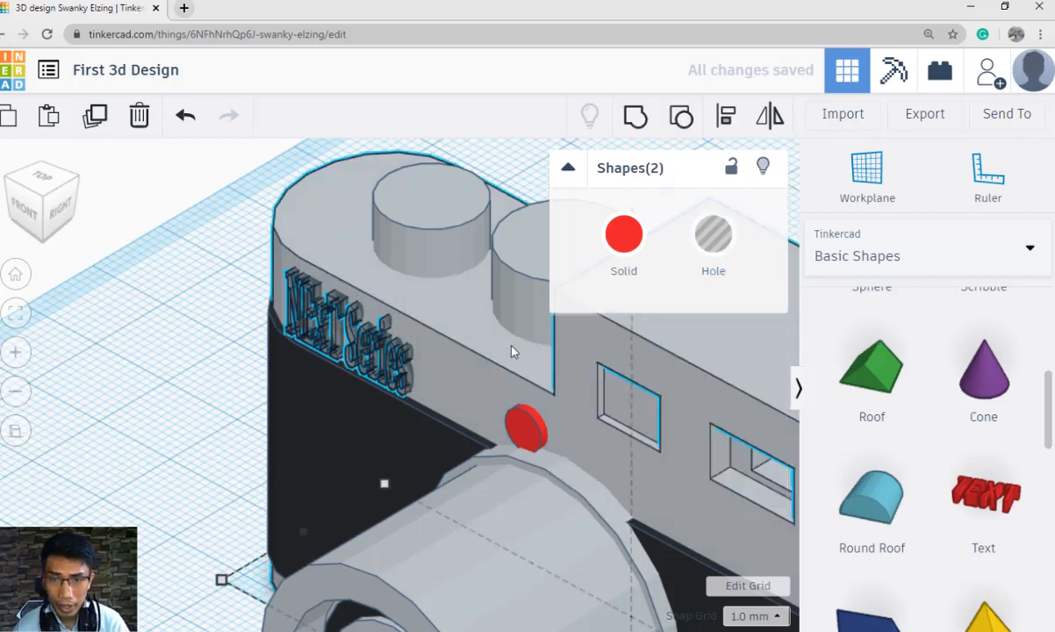
pyautogui.click(635, 132)
pyautogui.click(174, 379)
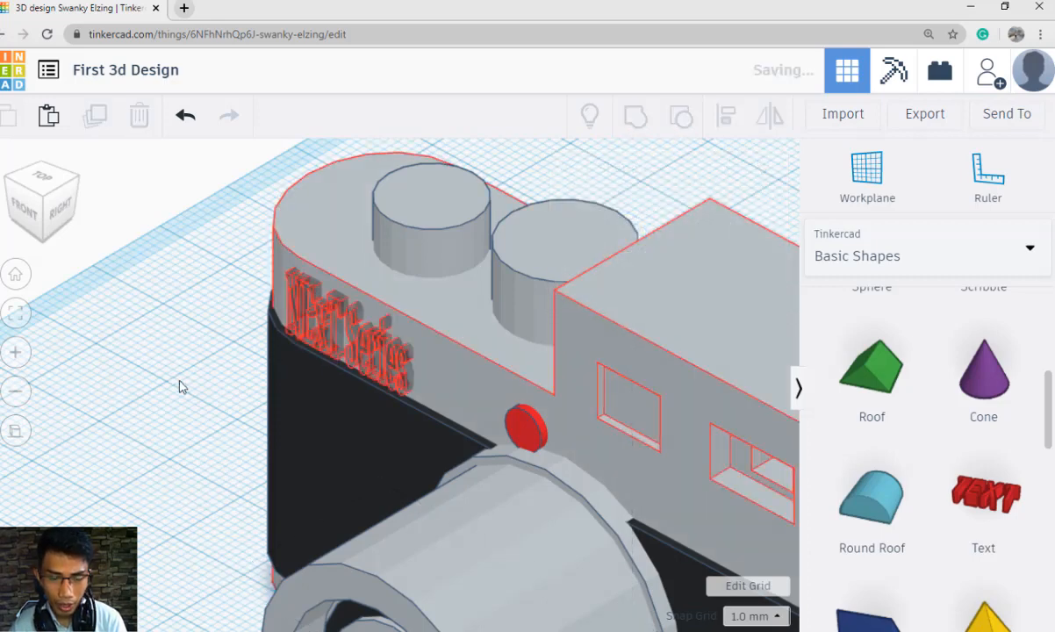
# Try setting the grouped camera body to Solid and then to Hole.
pyautogui.scroll(-2, 179, 387)
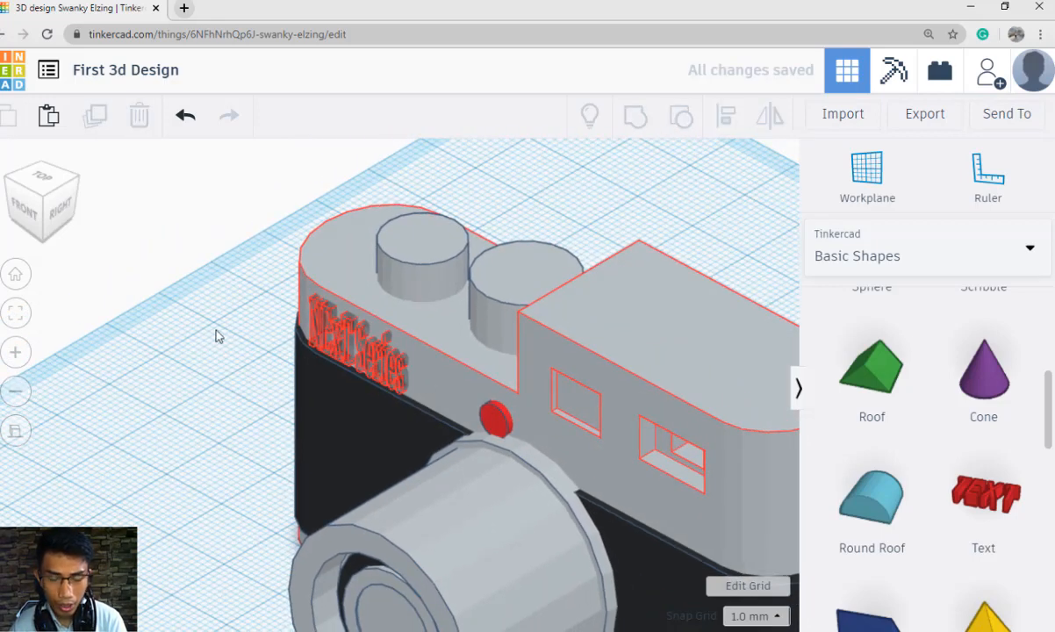
pyautogui.click(330, 335)
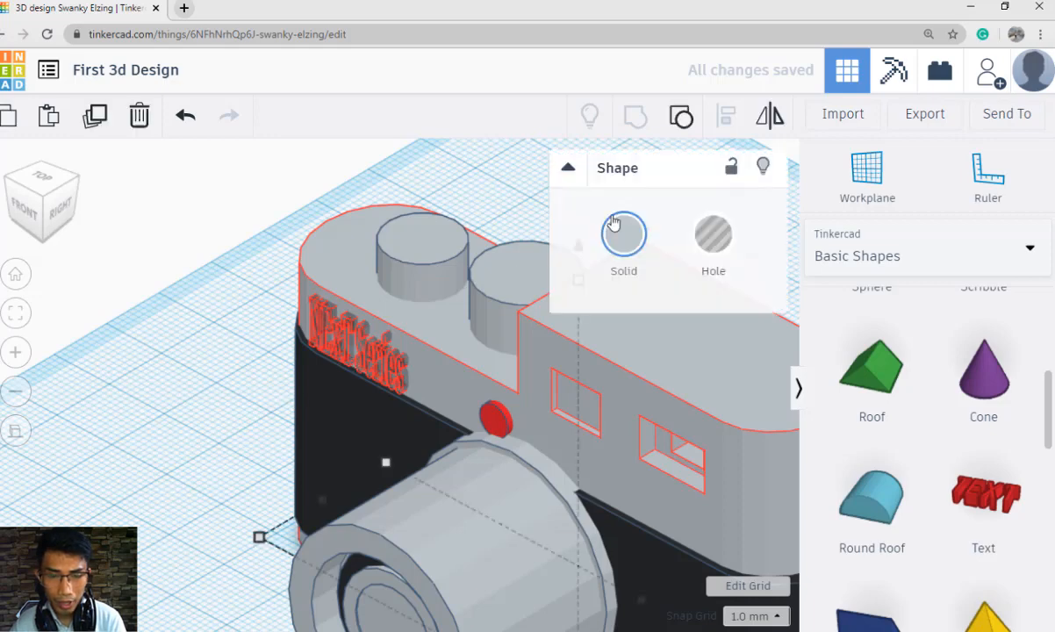
pyautogui.click(622, 219)
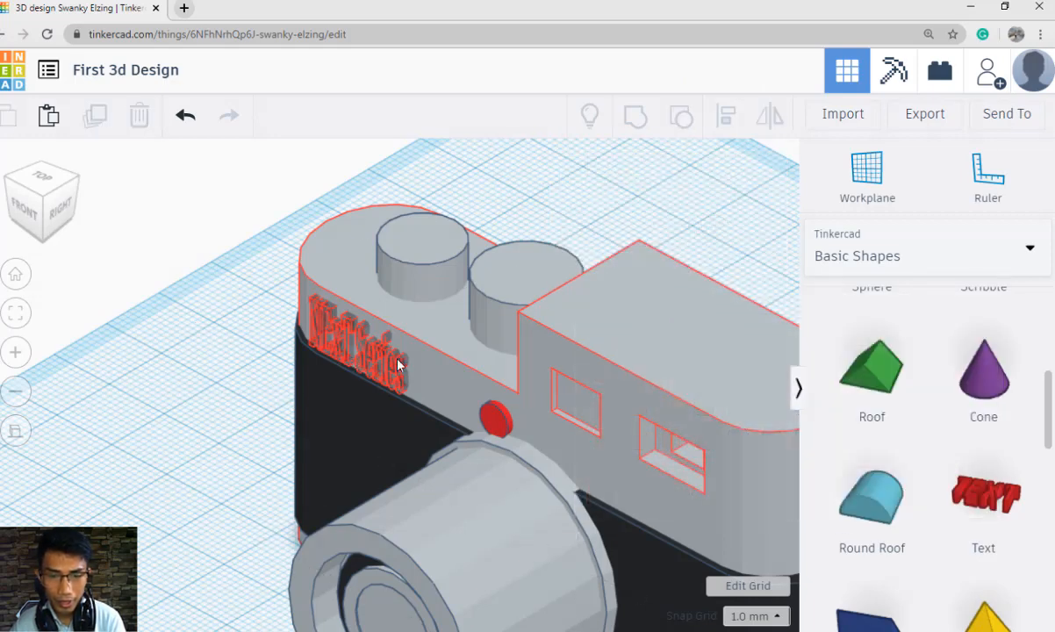
pyautogui.click(221, 432)
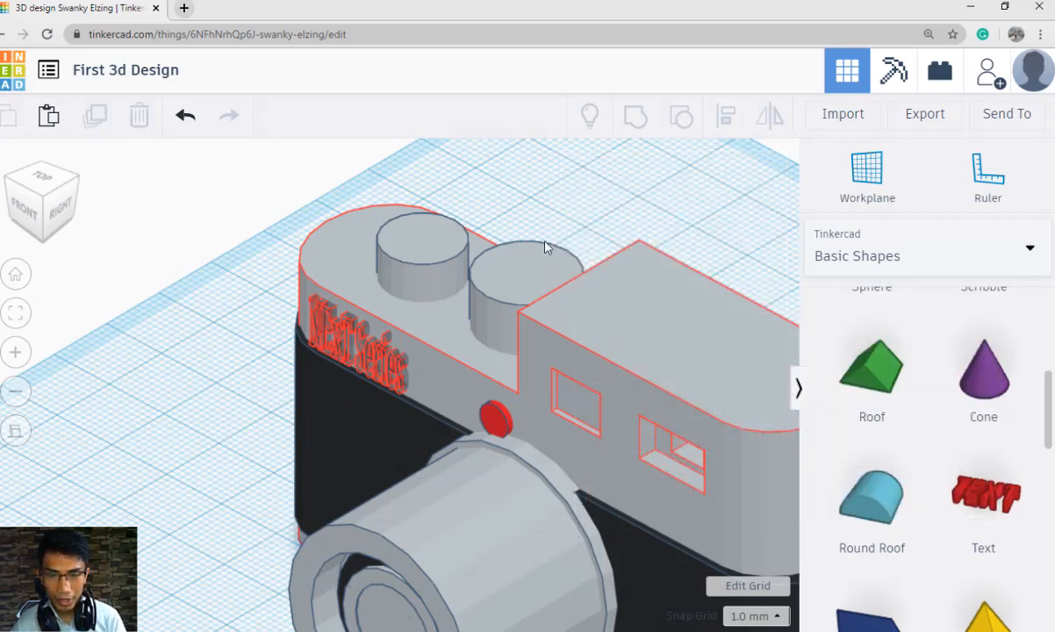
pyautogui.click(391, 376)
pyautogui.click(727, 242)
pyautogui.click(241, 436)
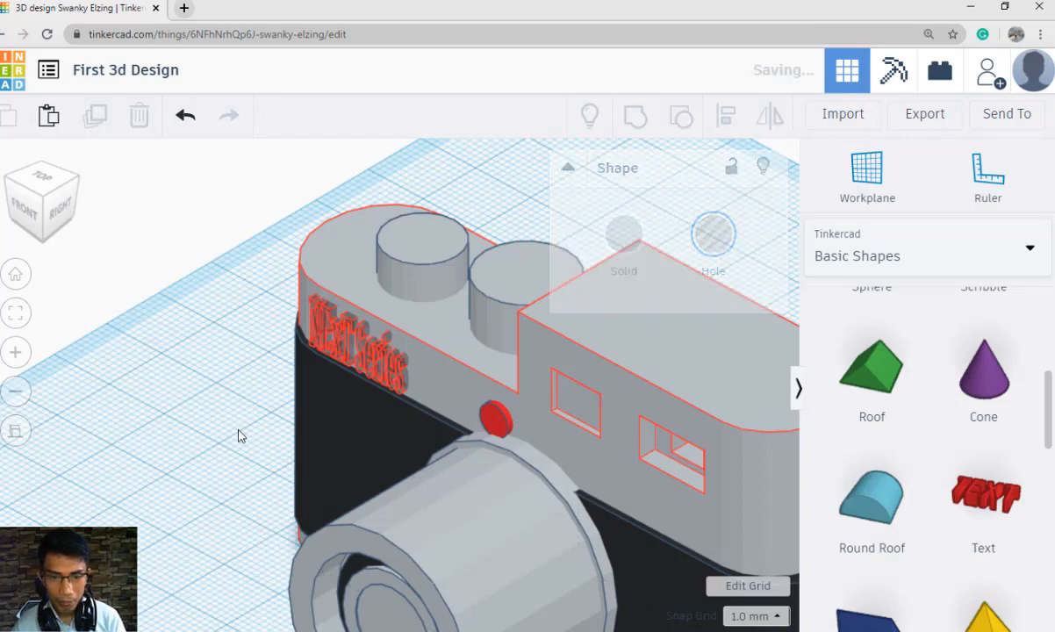
# Separate the lettering from the grey camera body, then group the "NExT Series" hole with the body again.
pyautogui.scroll(-3, 241, 436)
pyautogui.moveTo(247, 453); pyautogui.dragTo(484, 461, button='right')
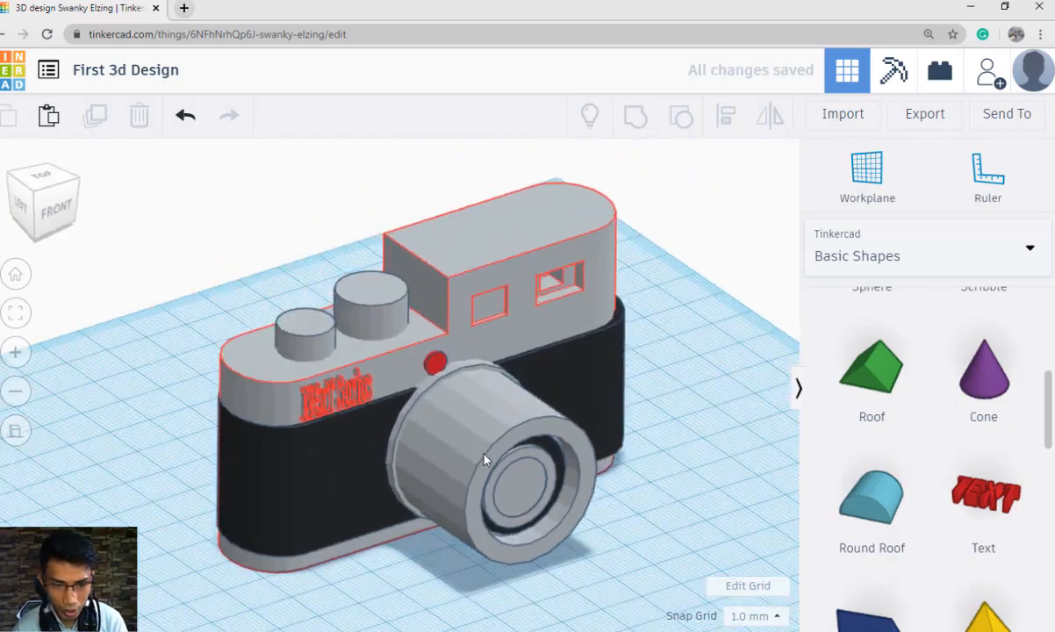
pyautogui.click(332, 413)
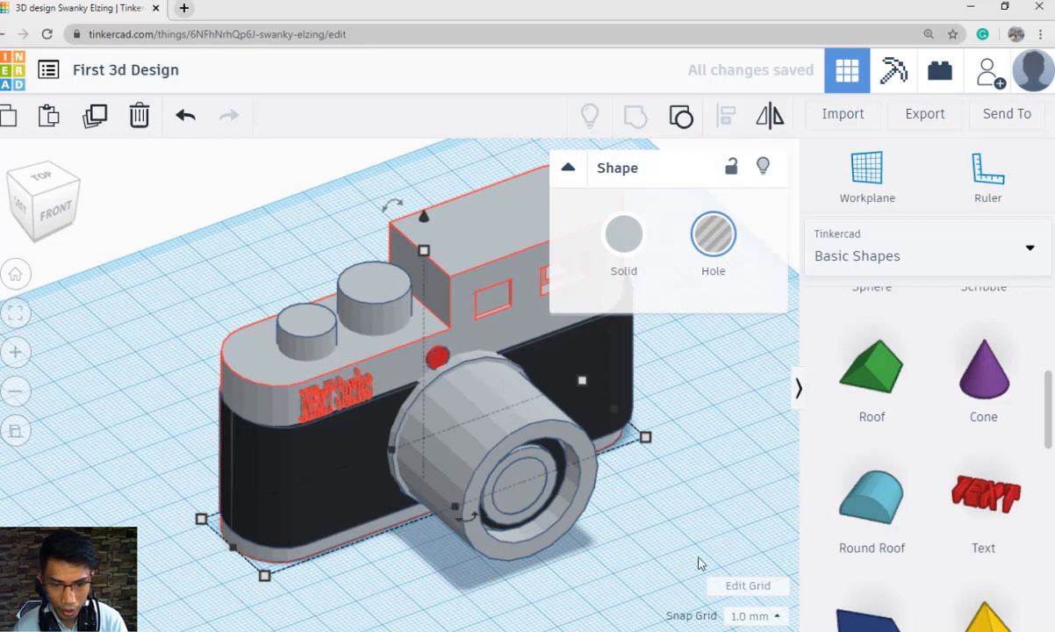
pyautogui.scroll(2, 299, 382)
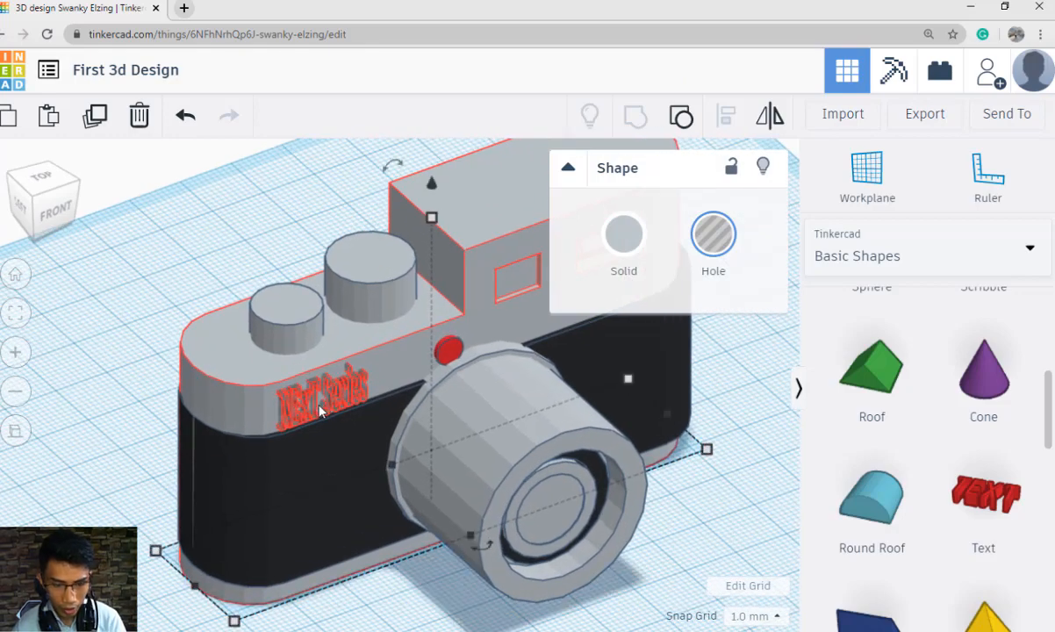
pyautogui.hotkey('ctrl', 'shift', 'g')
pyautogui.click(318, 385)
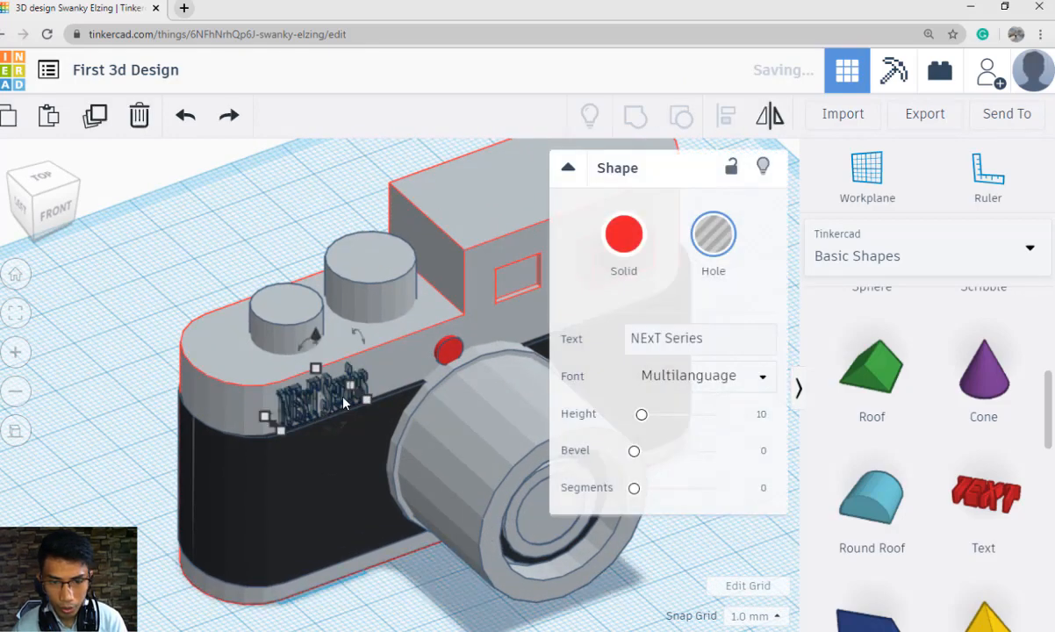
pyautogui.keyDown('shift'); pyautogui.click(229, 369); pyautogui.keyUp('shift')
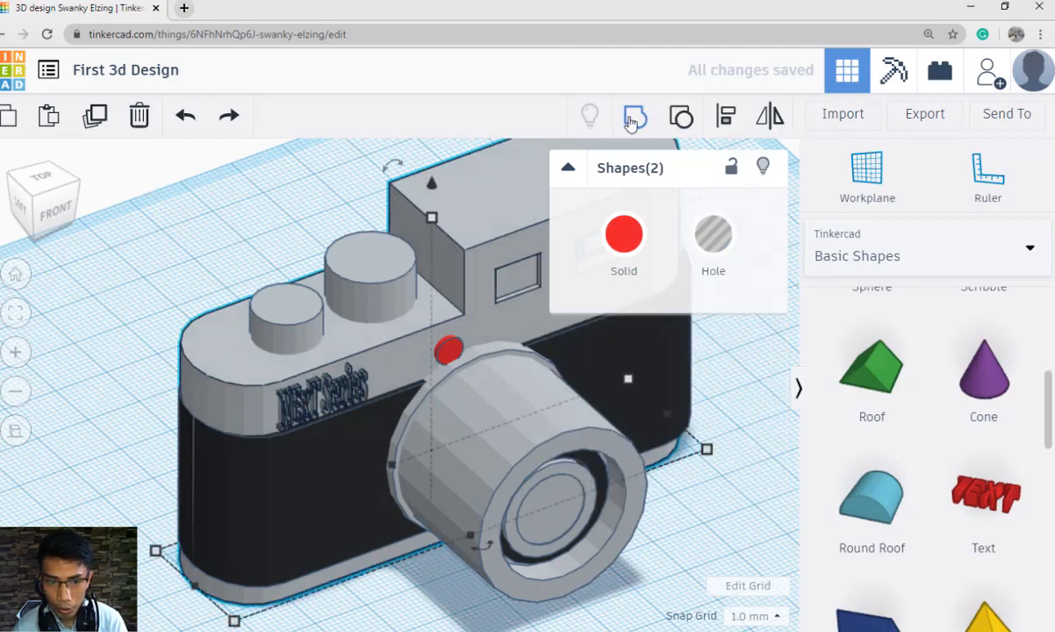
pyautogui.click(631, 123)
# Examine the engraved camera from the front and side and compare it with the sample image.
pyautogui.click(797, 388)
pyautogui.click(773, 404)
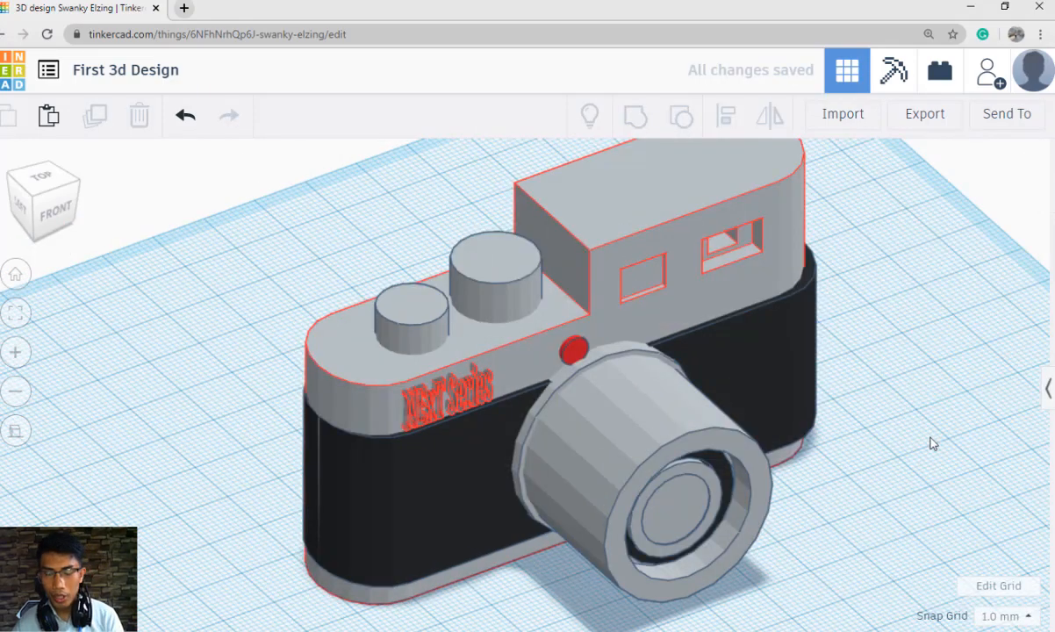
pyautogui.moveTo(933, 443); pyautogui.dragTo(755, 549, button='right')
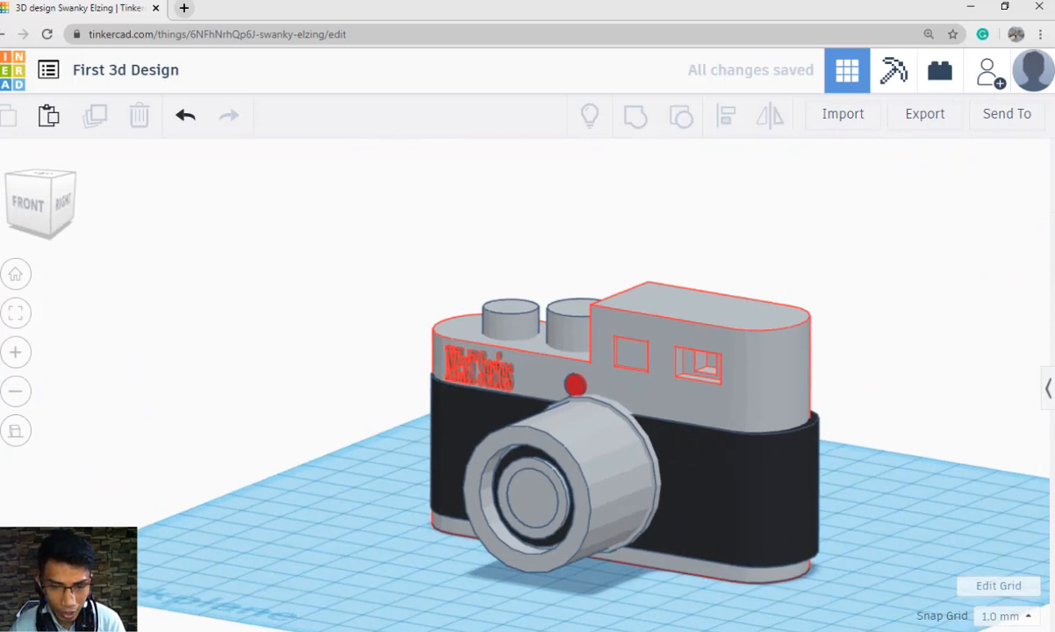
pyautogui.click(388, 570)
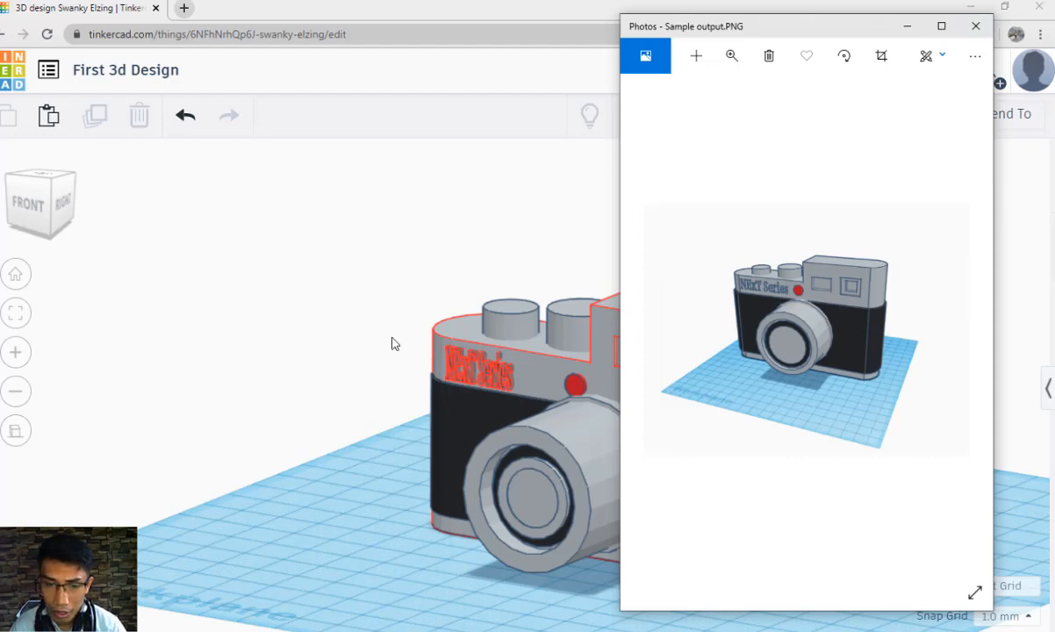
pyautogui.moveTo(268, 303); pyautogui.dragTo(171, 317, button='middle')
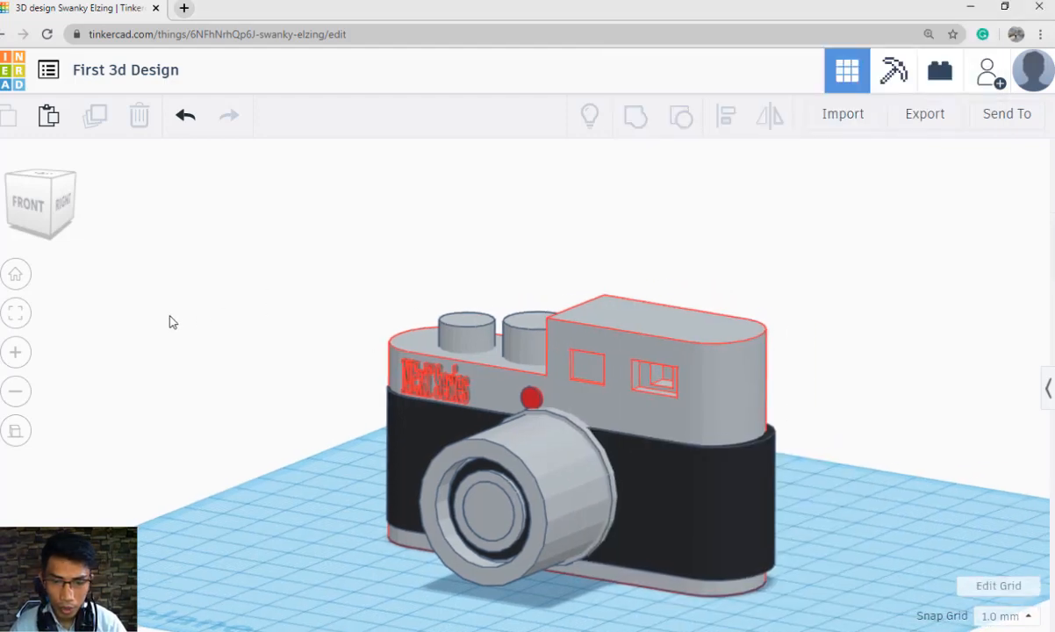
pyautogui.scroll(5, 829, 419)
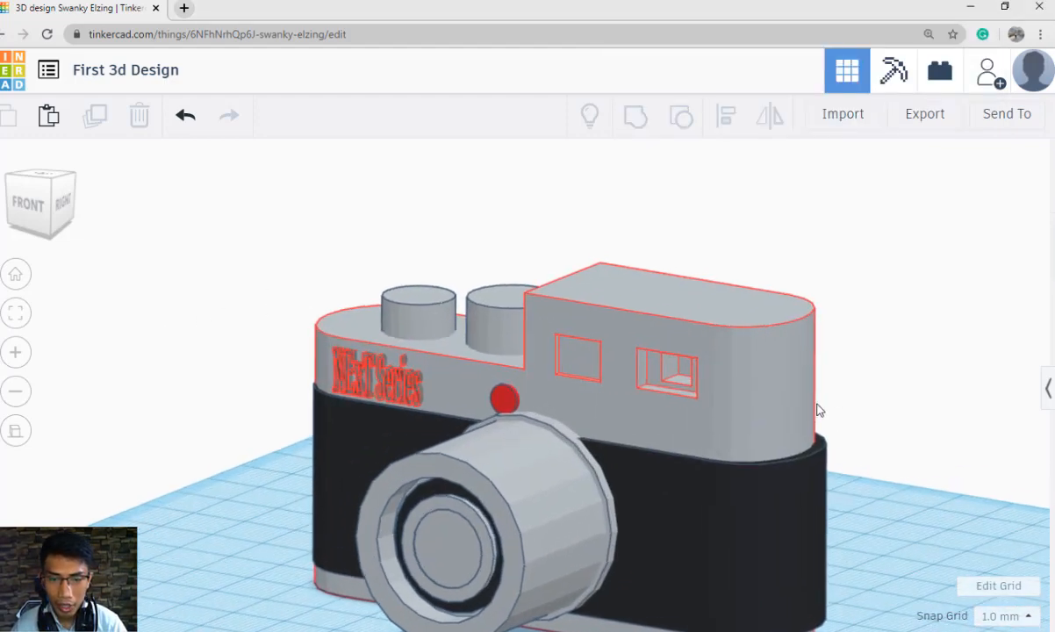
pyautogui.moveTo(844, 413); pyautogui.dragTo(825, 374, button='middle')
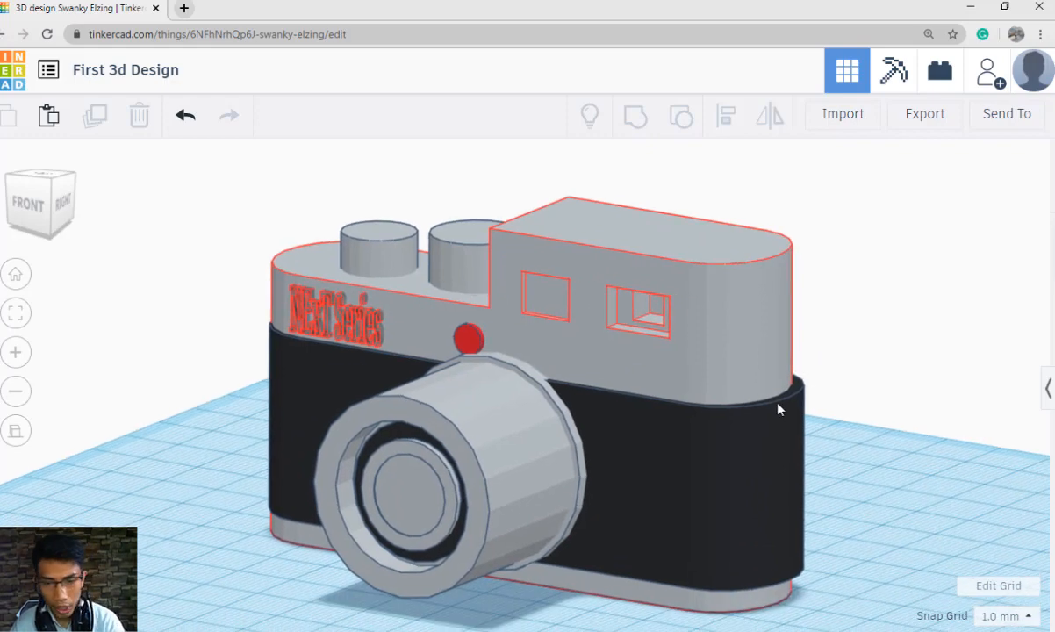
# Recolour the black middle band of the camera body bright yellow.
pyautogui.click(788, 468)
pyautogui.click(875, 234)
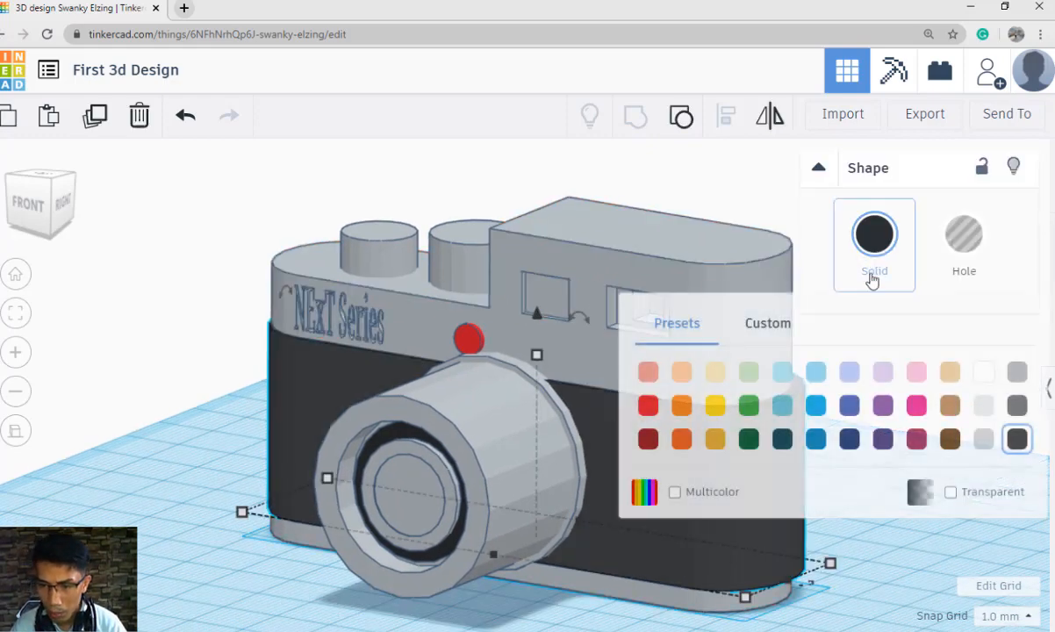
pyautogui.click(716, 405)
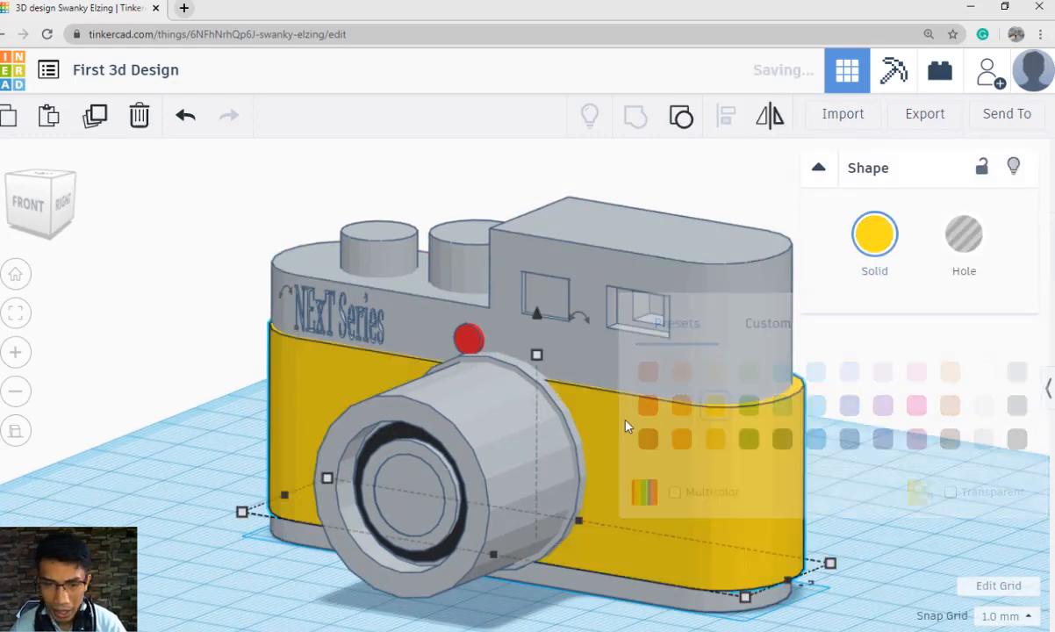
pyautogui.click(135, 359)
# Recolour the grey camera body with the engraved "NExT Series" lettering bright red.
pyautogui.click(698, 356)
pyautogui.click(874, 239)
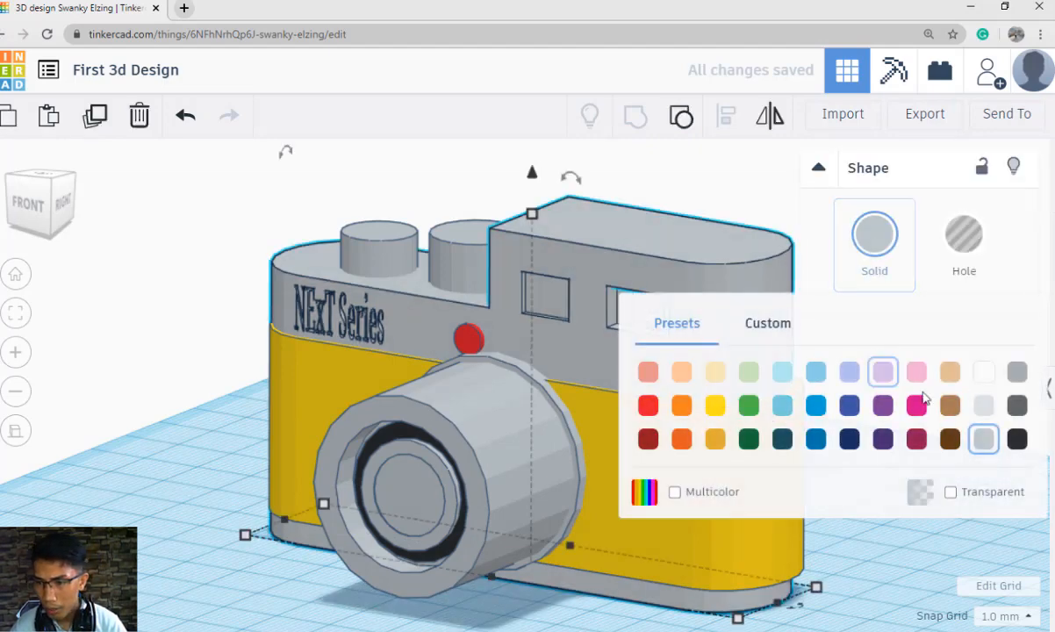
pyautogui.click(648, 404)
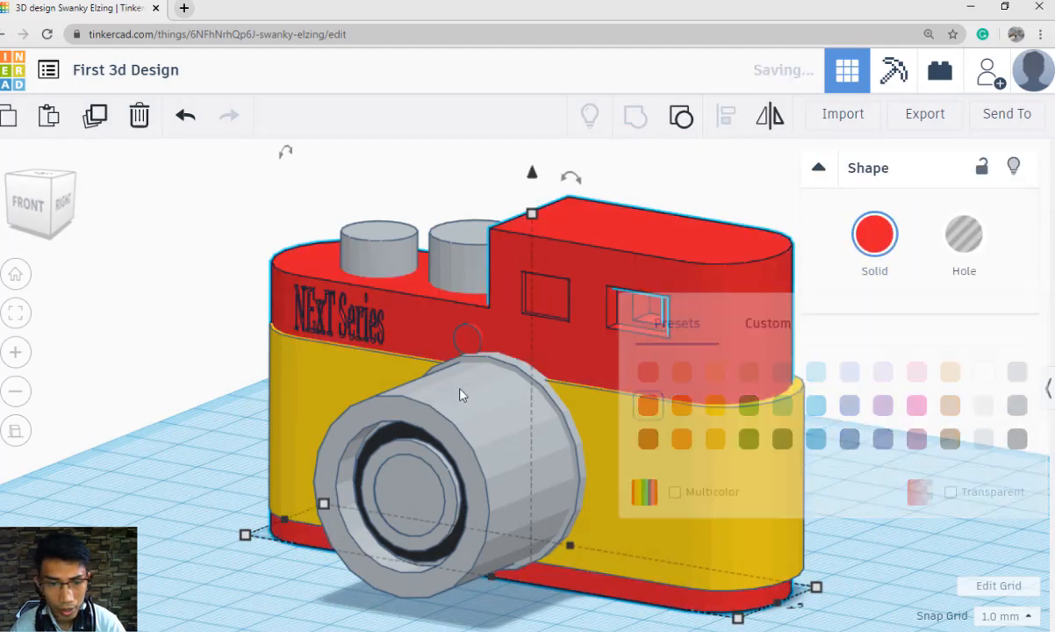
pyautogui.click(178, 339)
pyautogui.scroll(-3, 632, 352)
pyautogui.moveTo(851, 332); pyautogui.dragTo(907, 339, button='right')
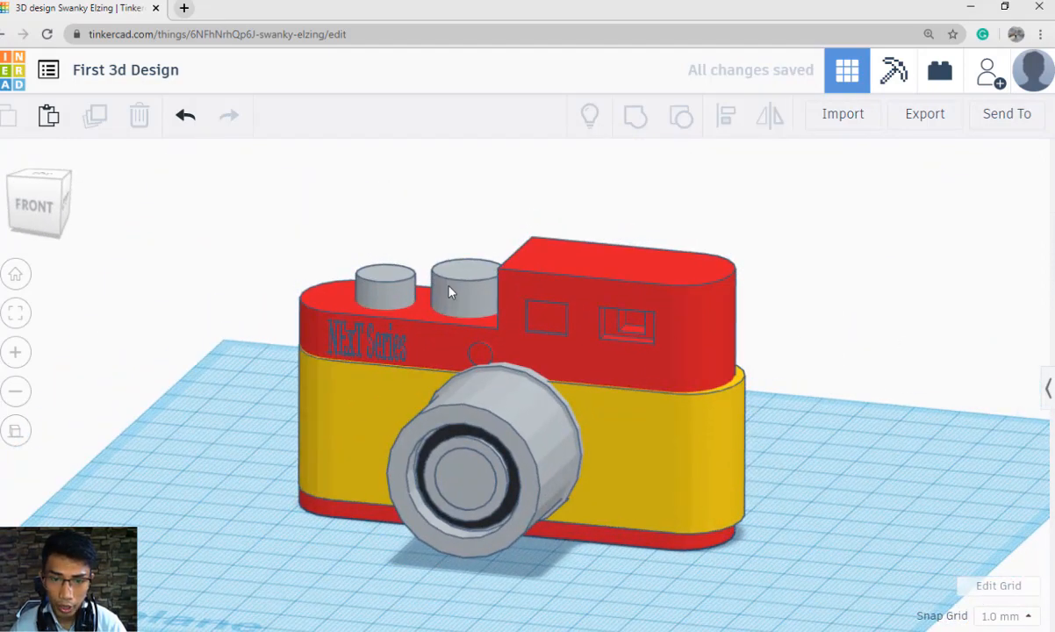
# Export everything in the design as an .STL file and open the downloaded file in Print 3D.
pyautogui.click(486, 305)
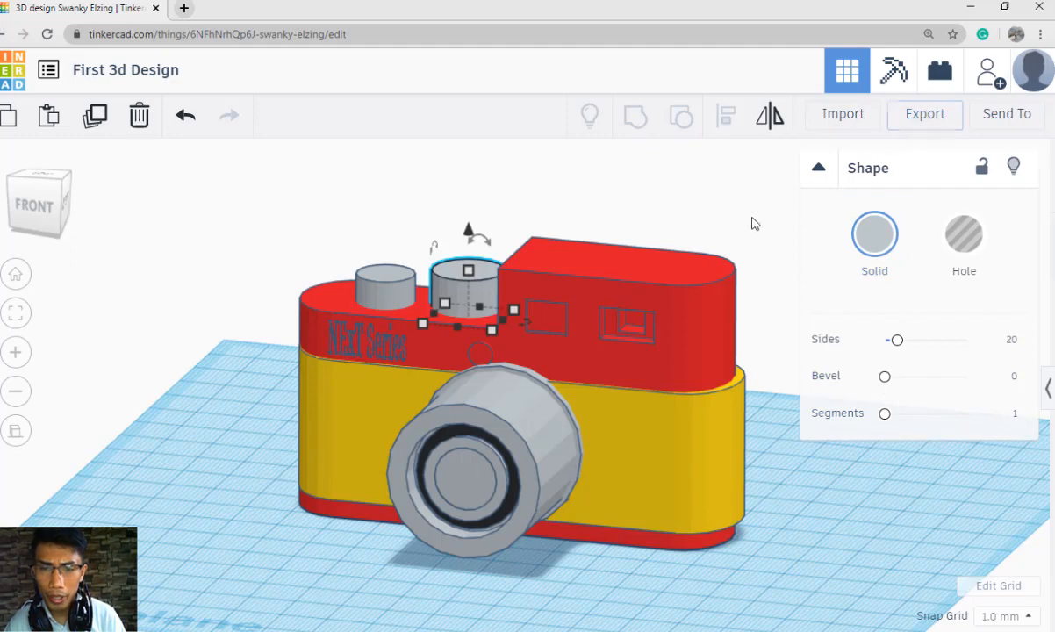
pyautogui.click(709, 211)
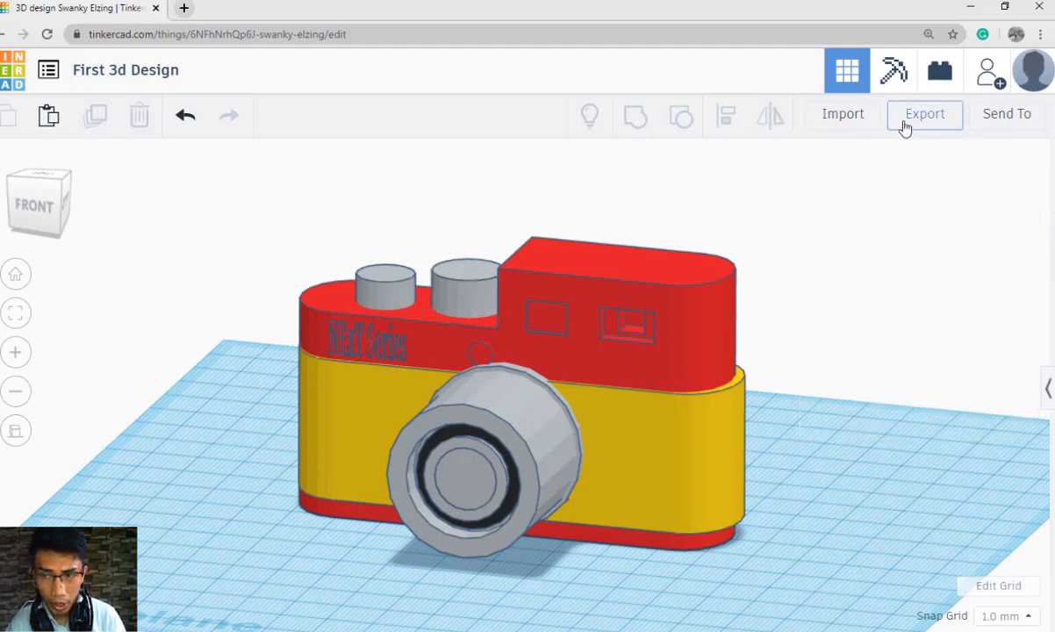
pyautogui.click(912, 125)
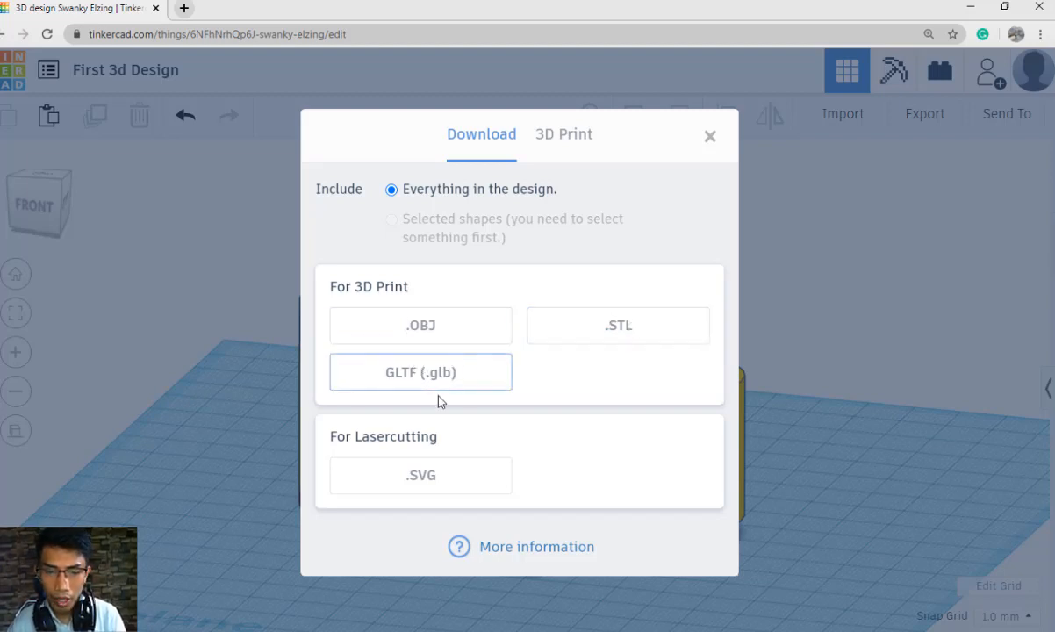
pyautogui.click(625, 343)
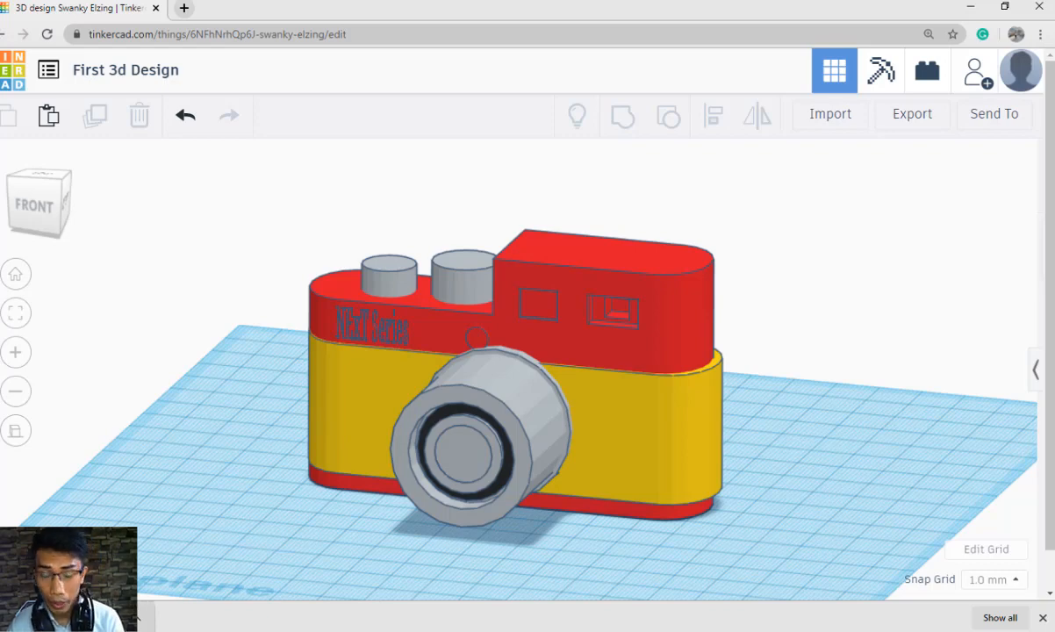
pyautogui.click(96, 617)
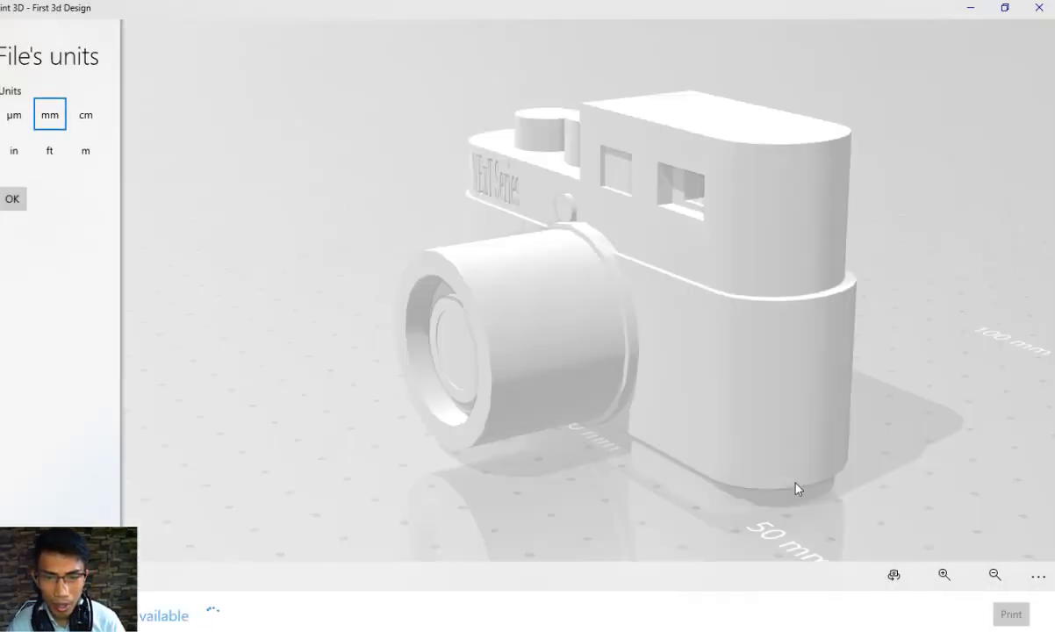
# Inspect the camera in Print 3D, trying µm, cm, m and in as file units before restoring mm, and return to Tinkercad.
pyautogui.moveTo(796, 489); pyautogui.dragTo(765, 361)
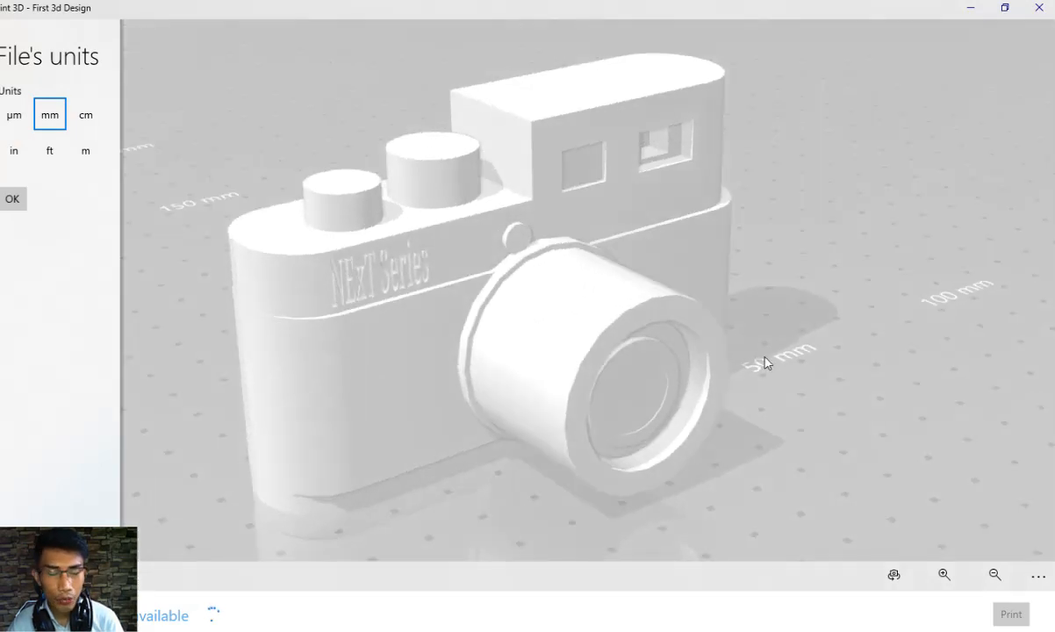
pyautogui.moveTo(882, 370); pyautogui.dragTo(710, 403)
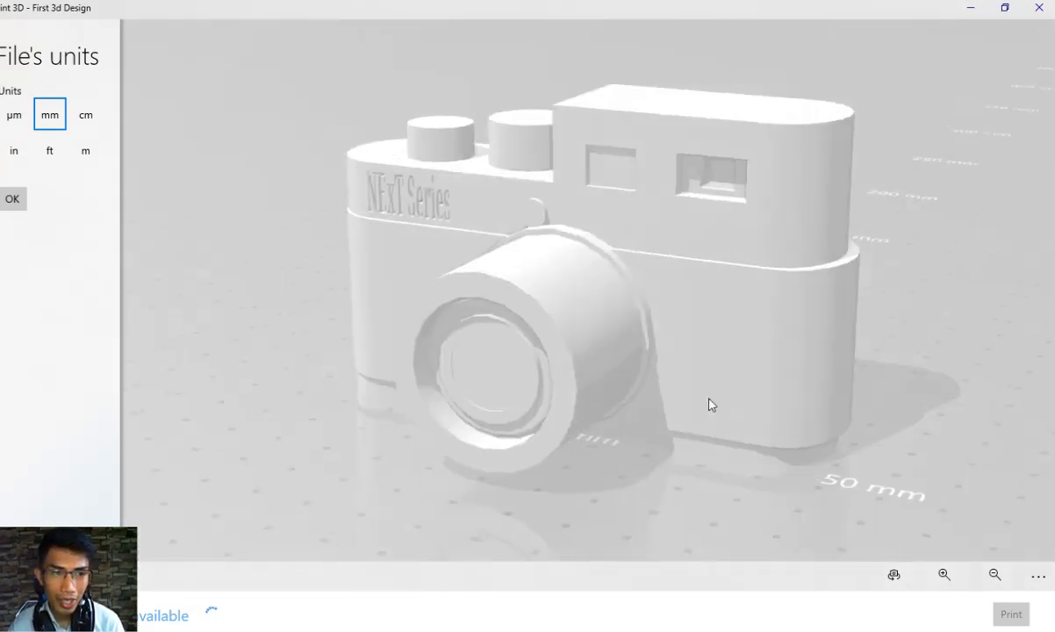
pyautogui.click(14, 115)
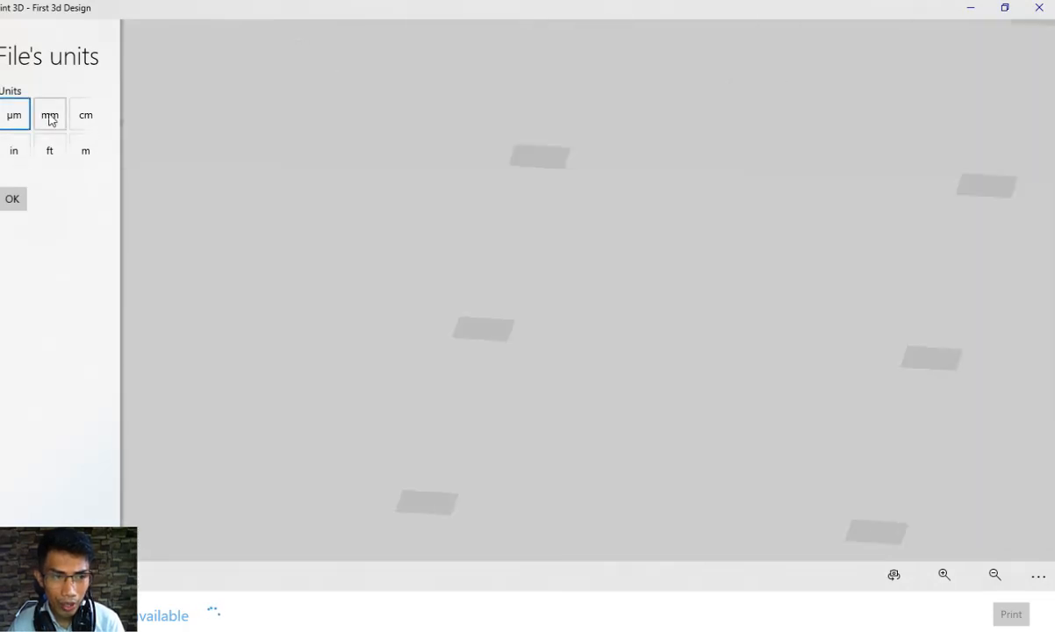
pyautogui.click(49, 116)
pyautogui.click(85, 116)
pyautogui.click(86, 151)
pyautogui.click(14, 151)
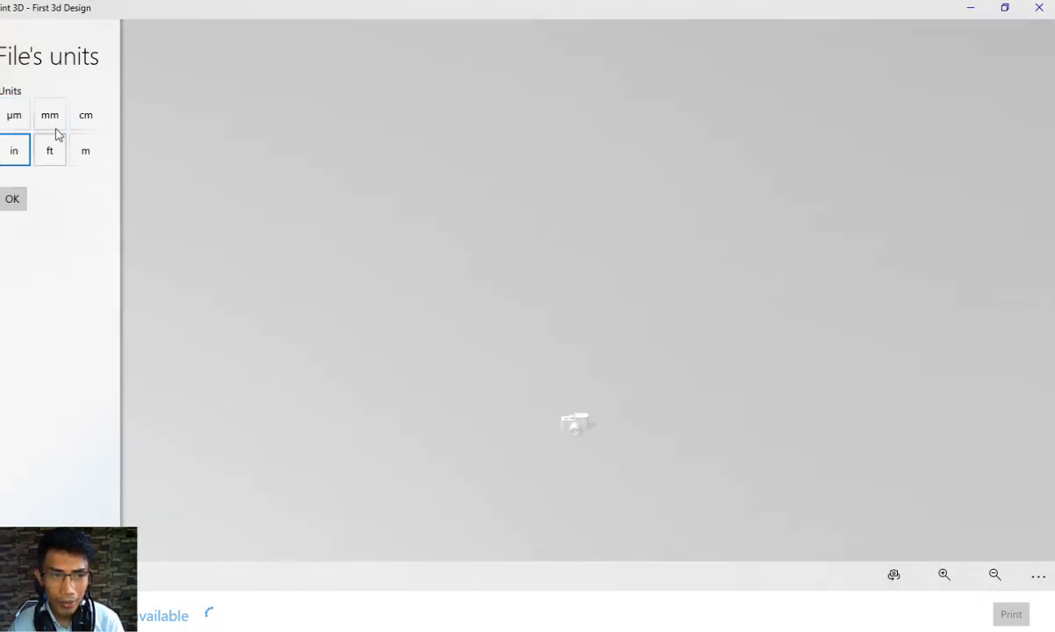
pyautogui.click(49, 115)
pyautogui.moveTo(800, 368); pyautogui.dragTo(777, 408)
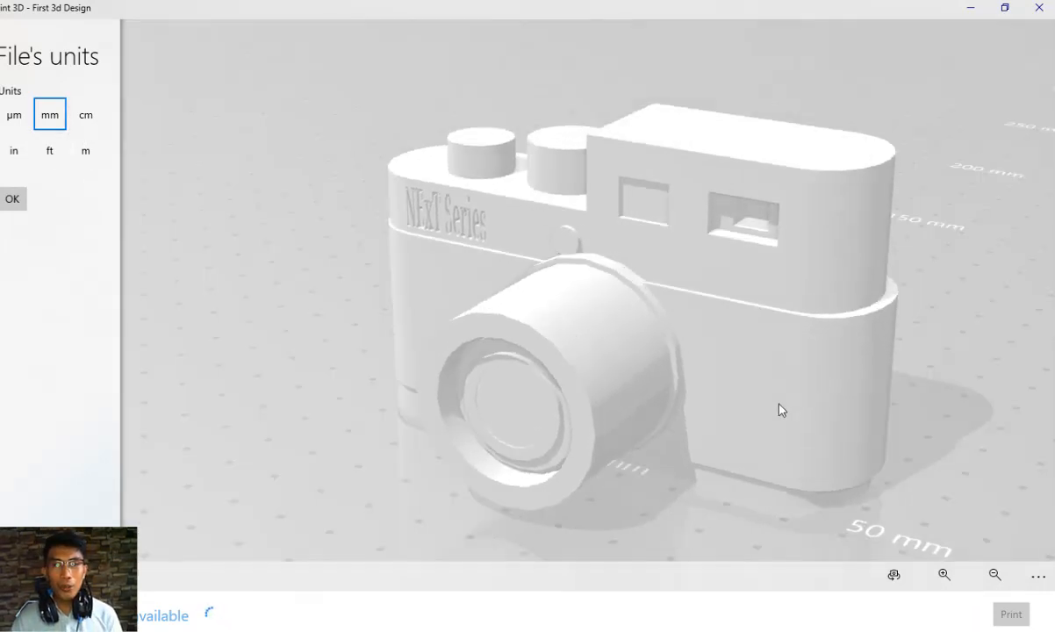
pyautogui.click(971, 8)
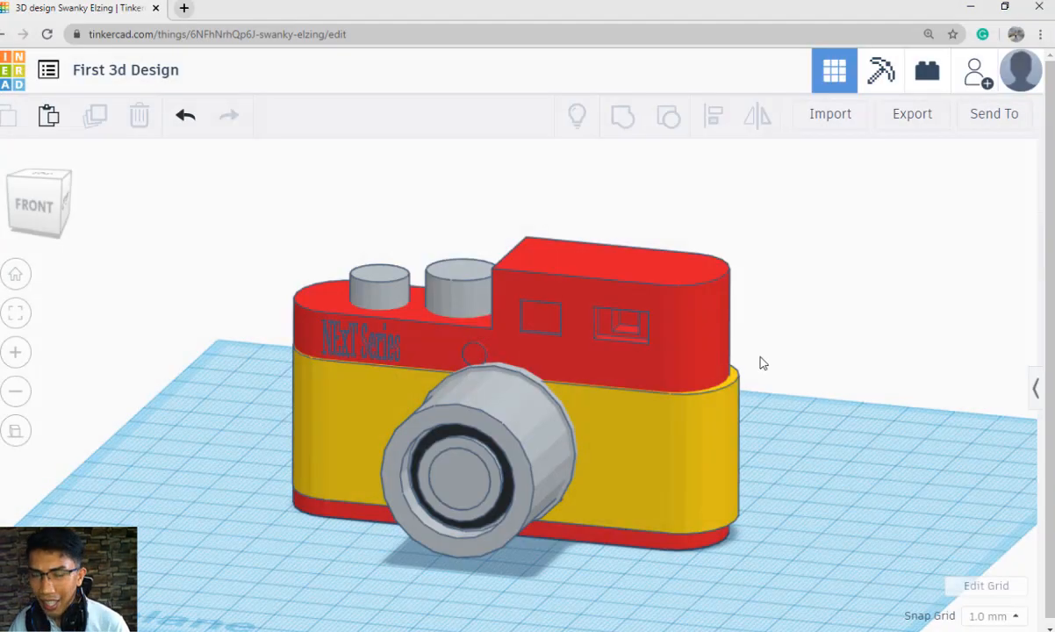